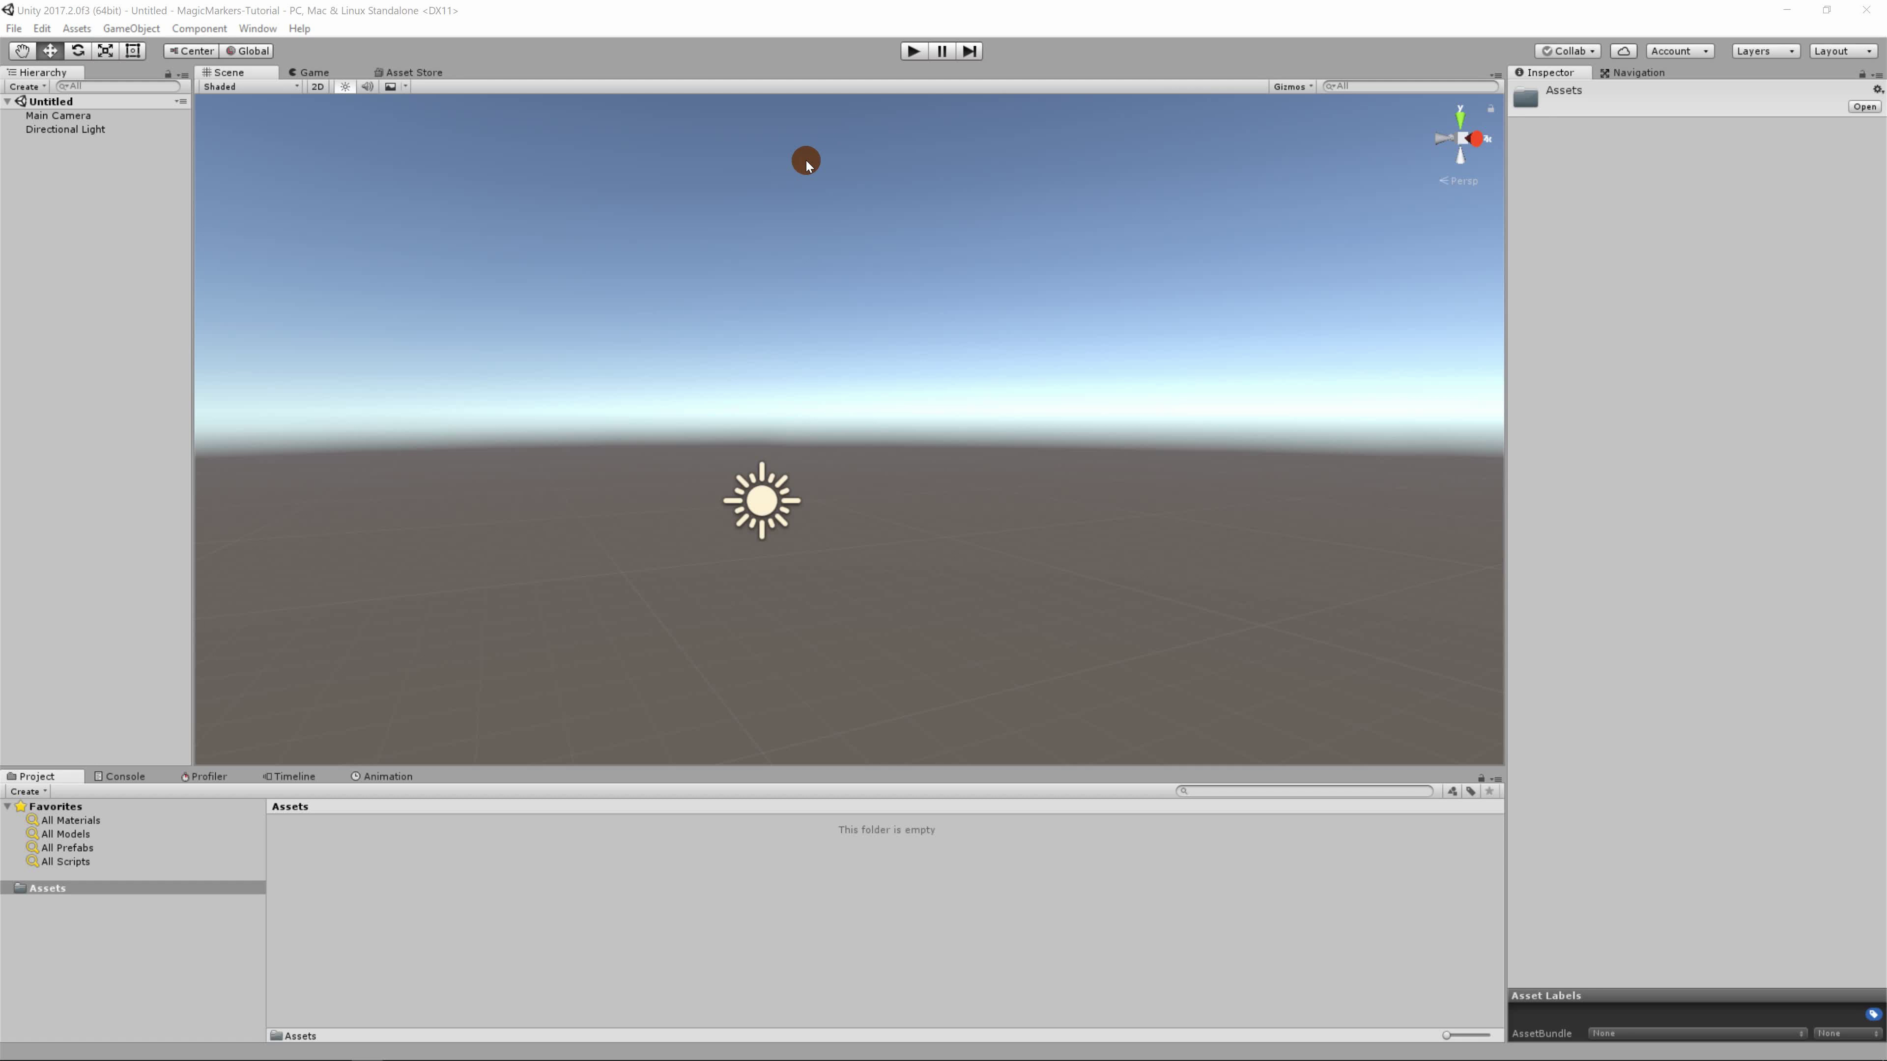
right_click(356, 920)
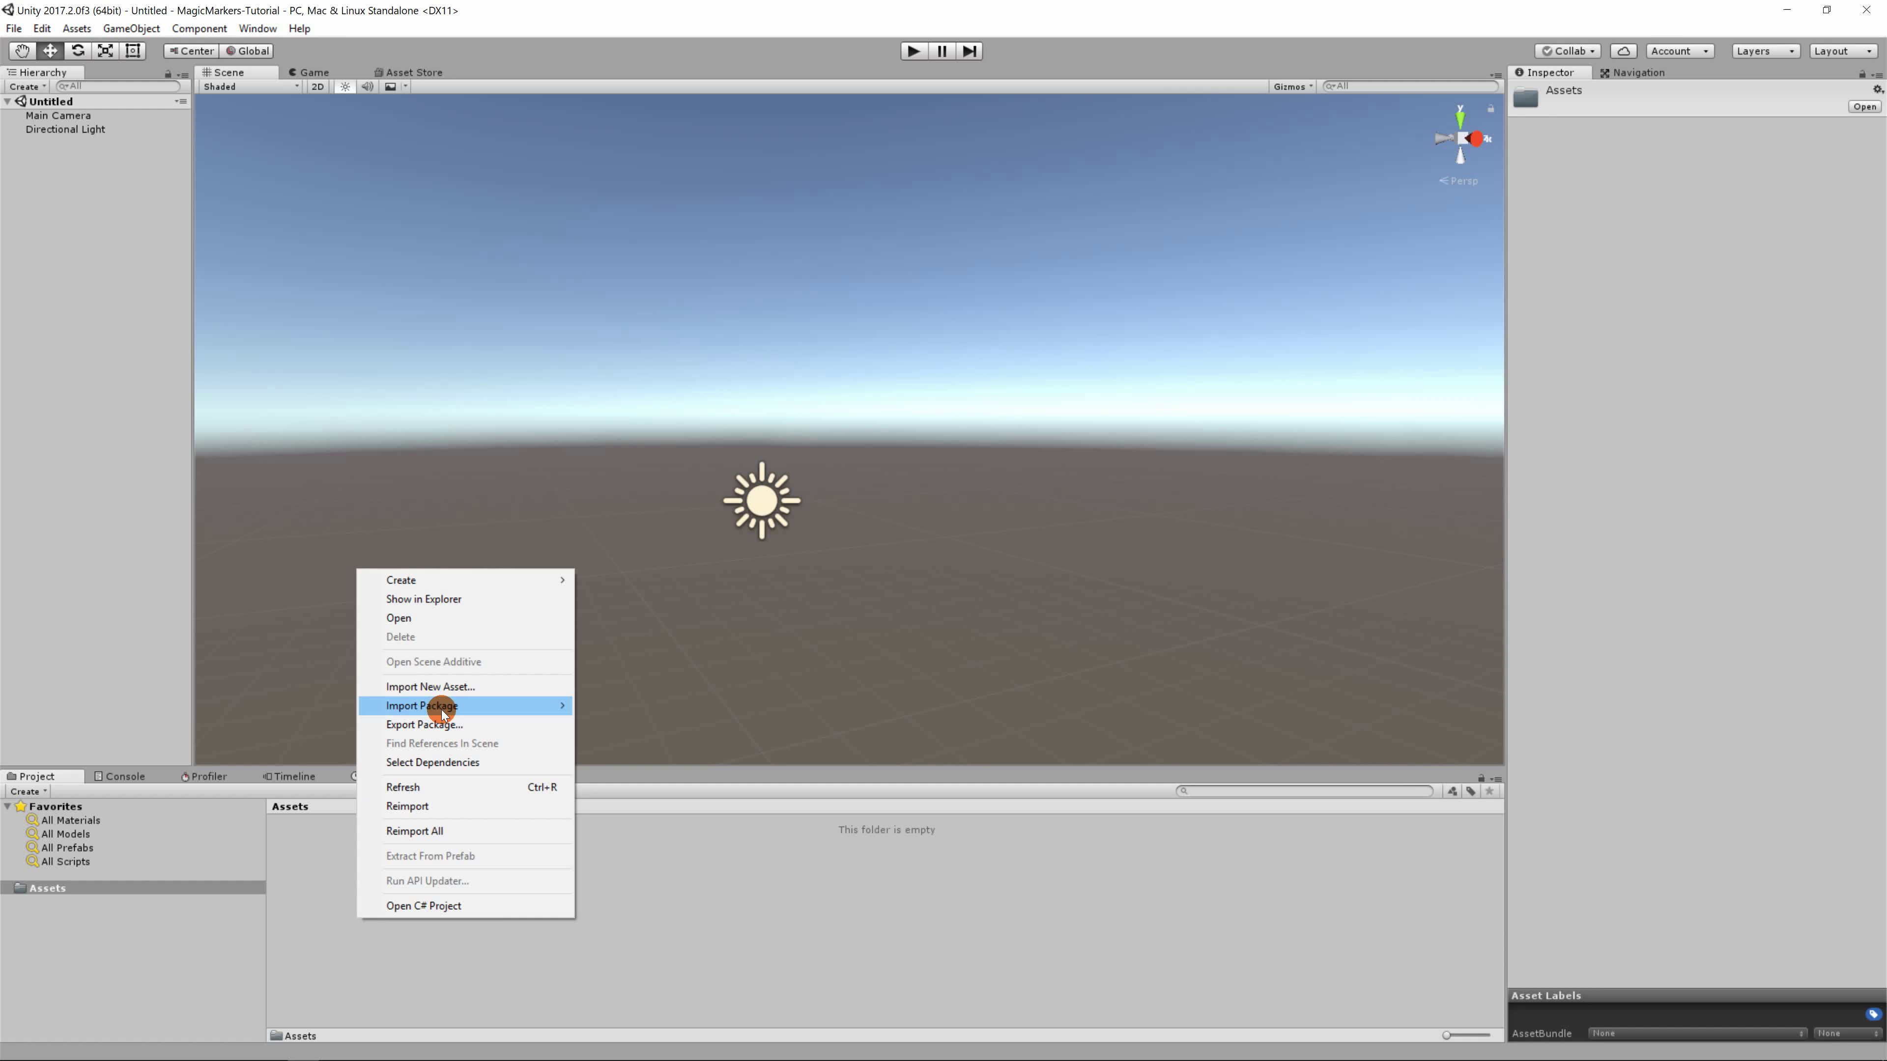
mouse_move(449, 712)
click(583, 707)
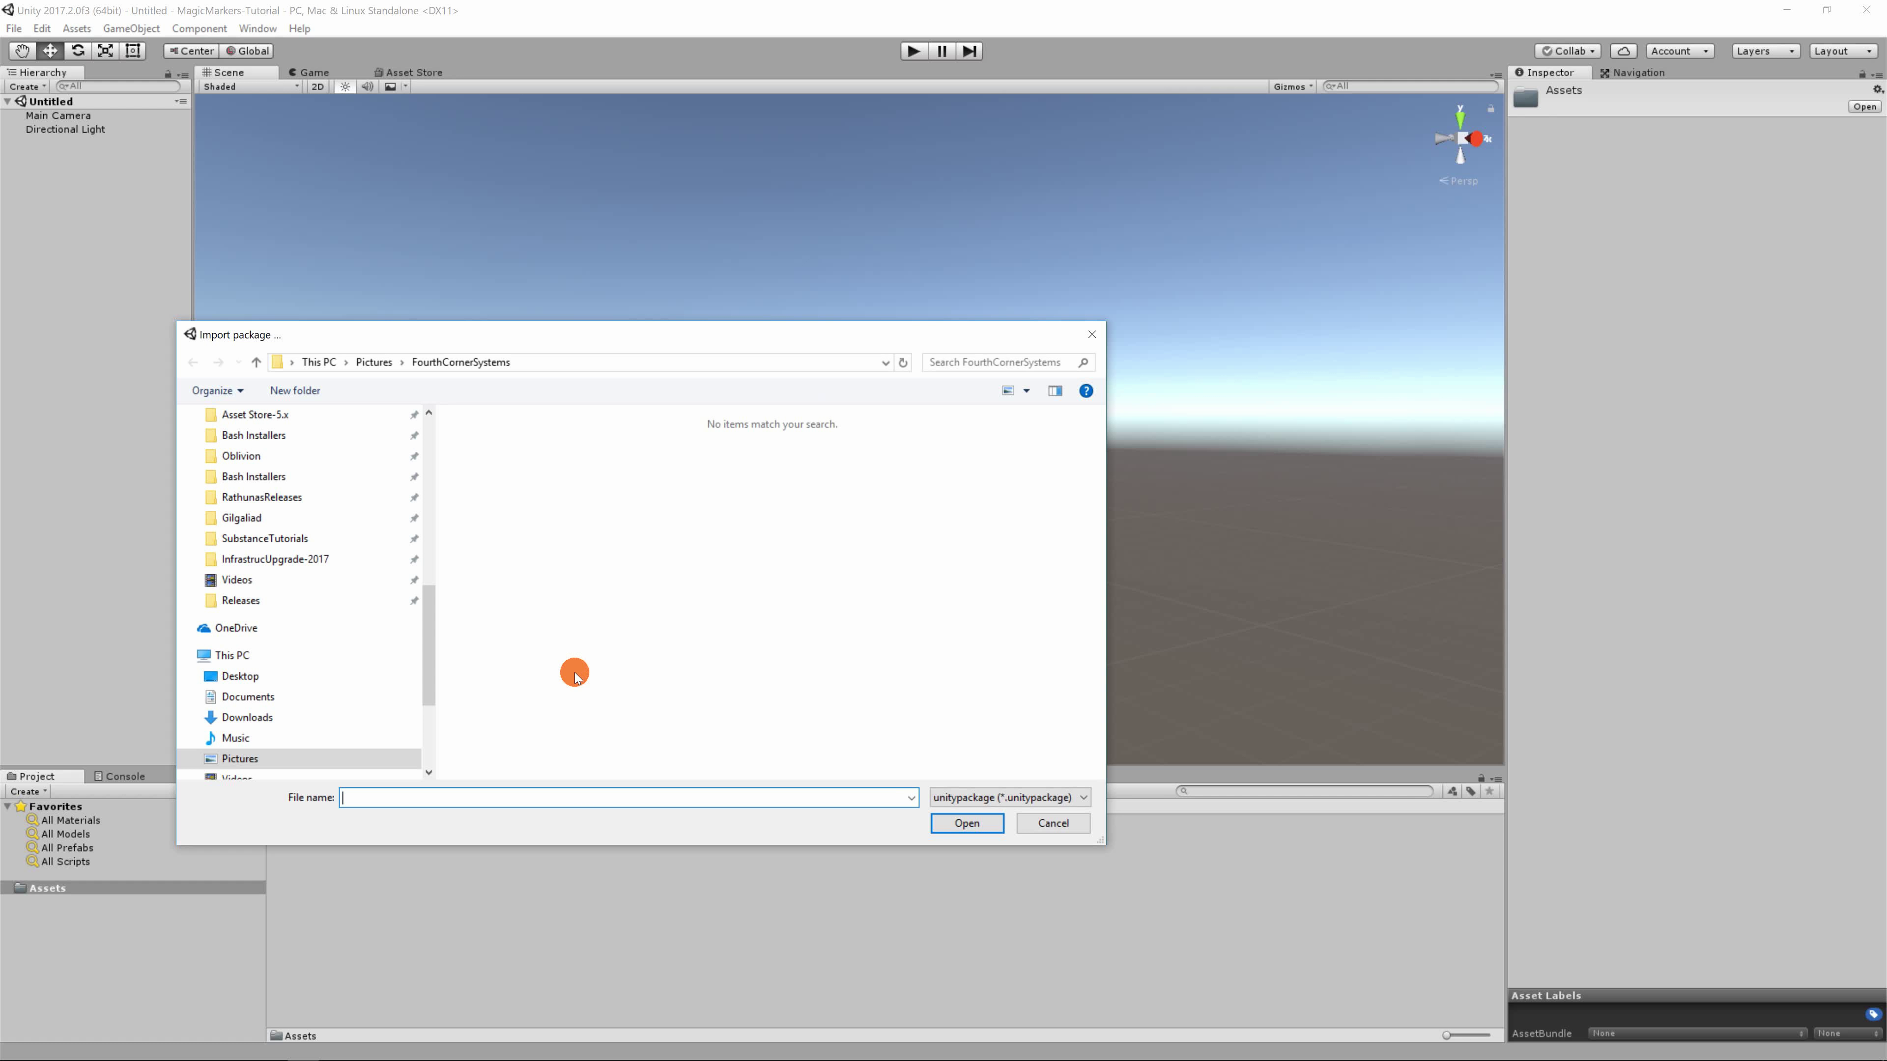
click(325, 600)
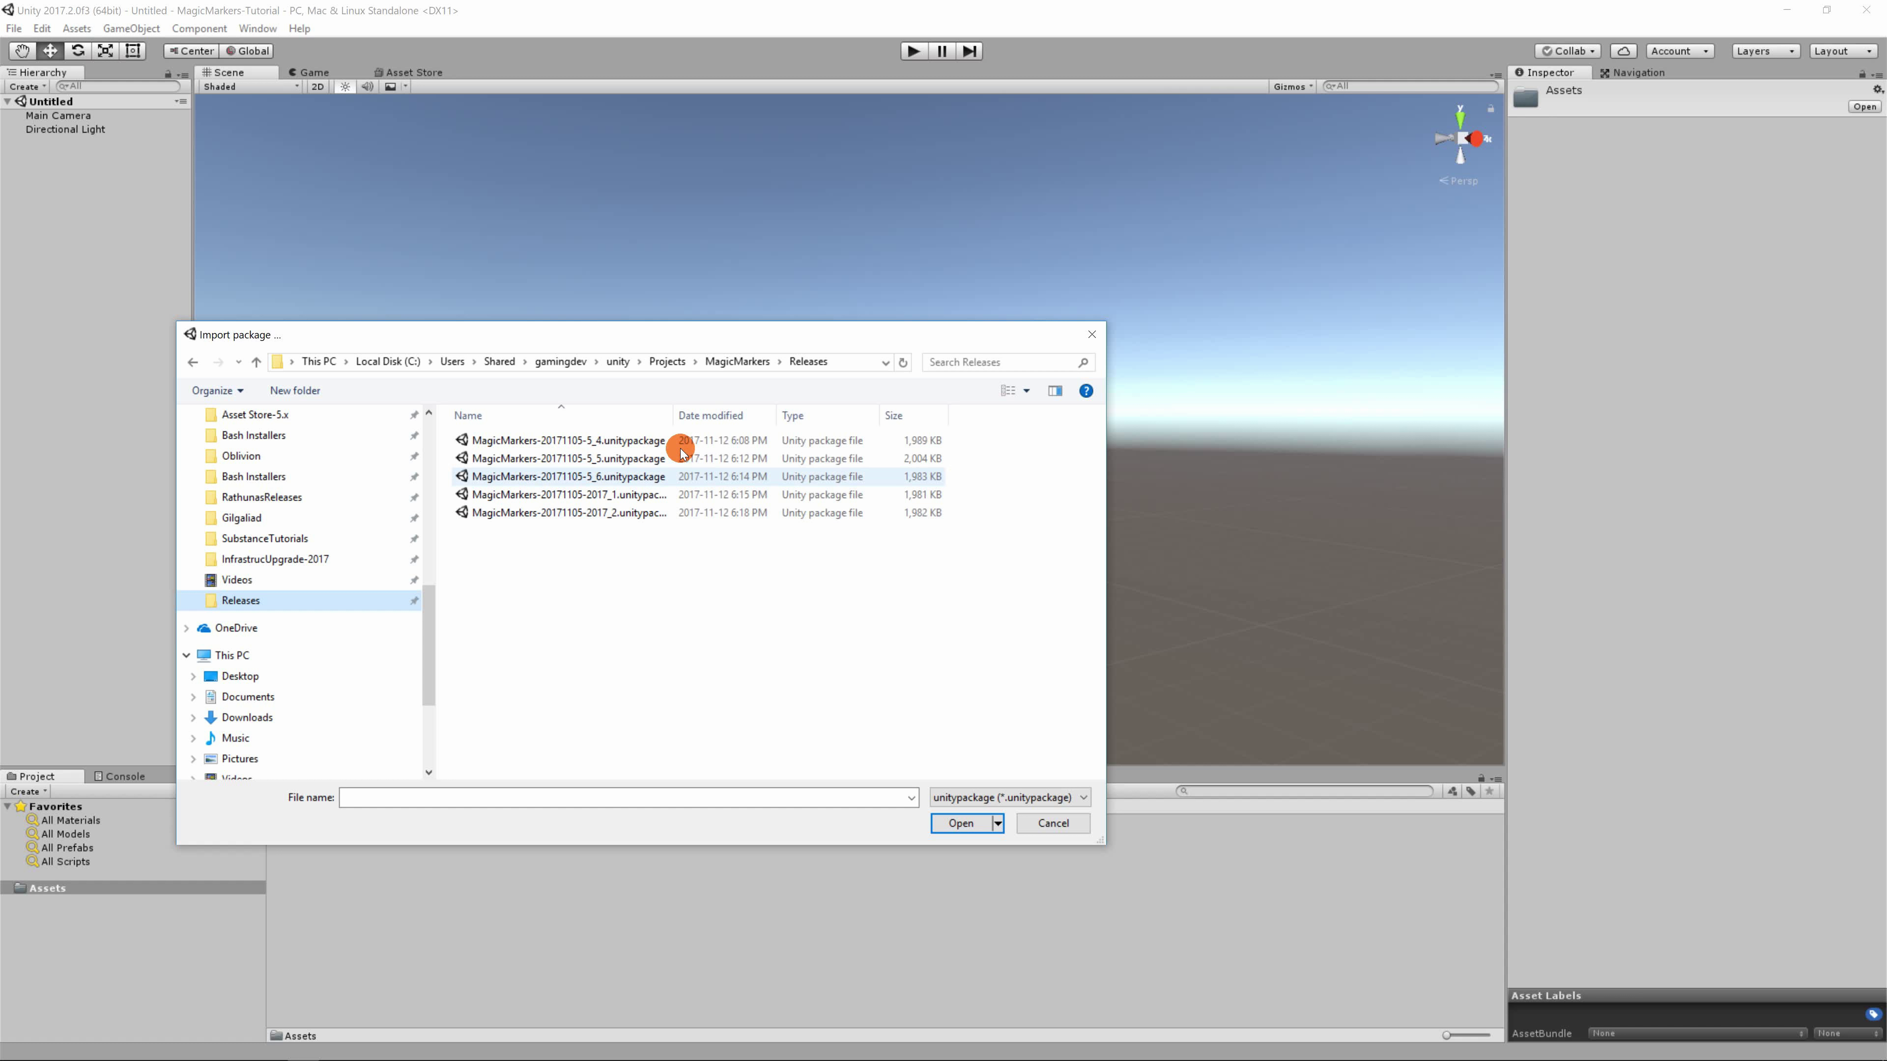
drag(672, 418, 710, 418)
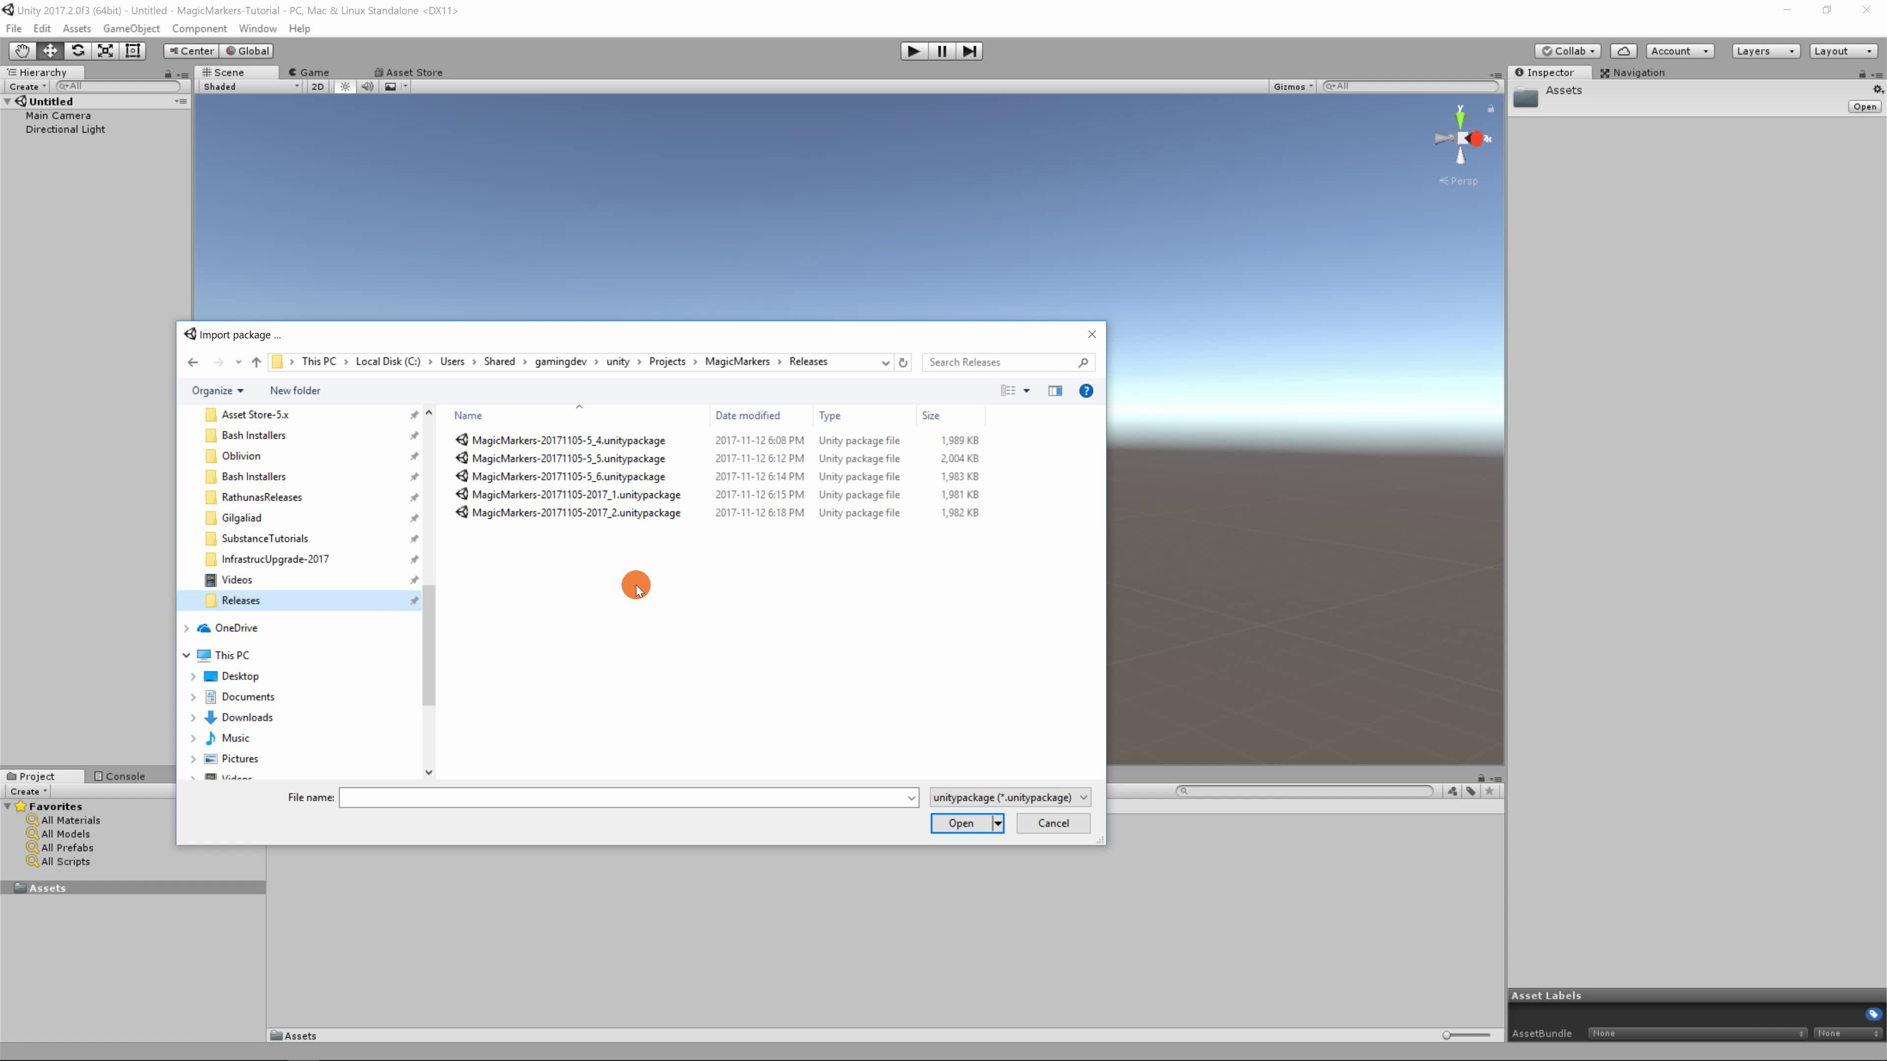
double_click(623, 518)
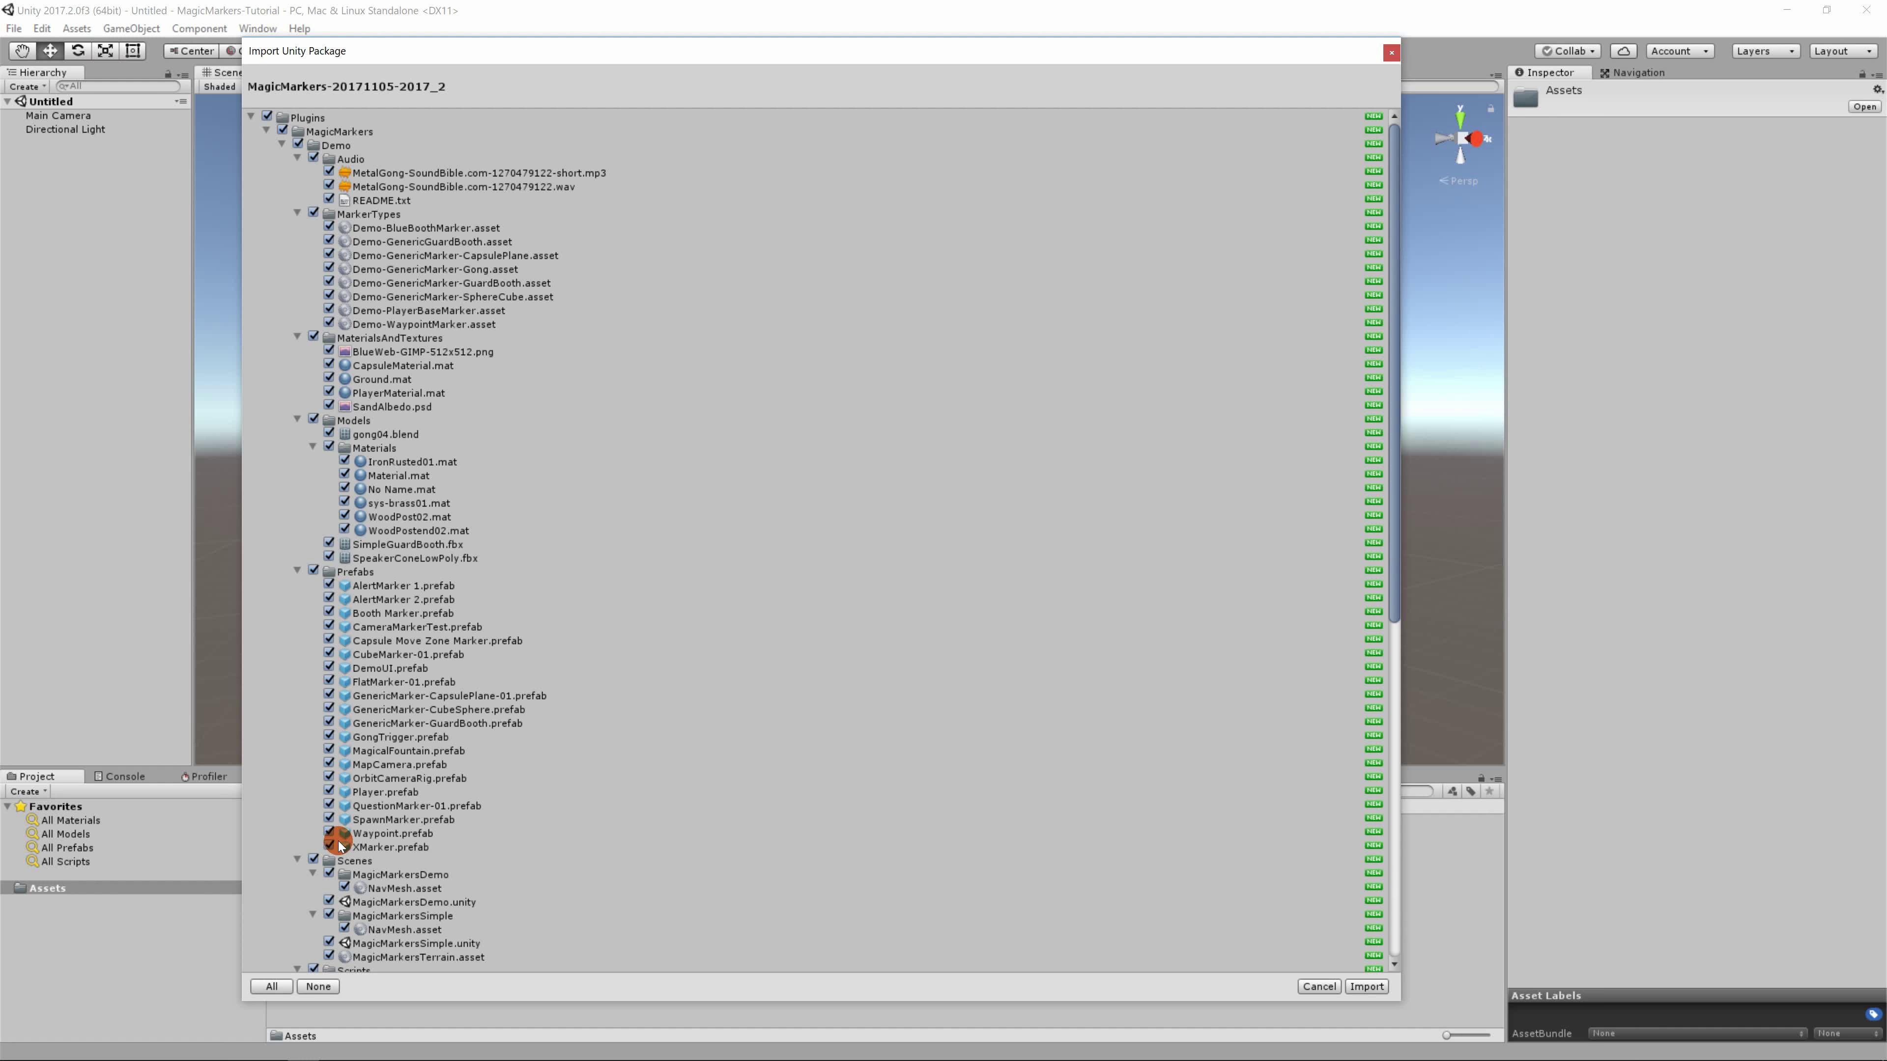
click(282, 146)
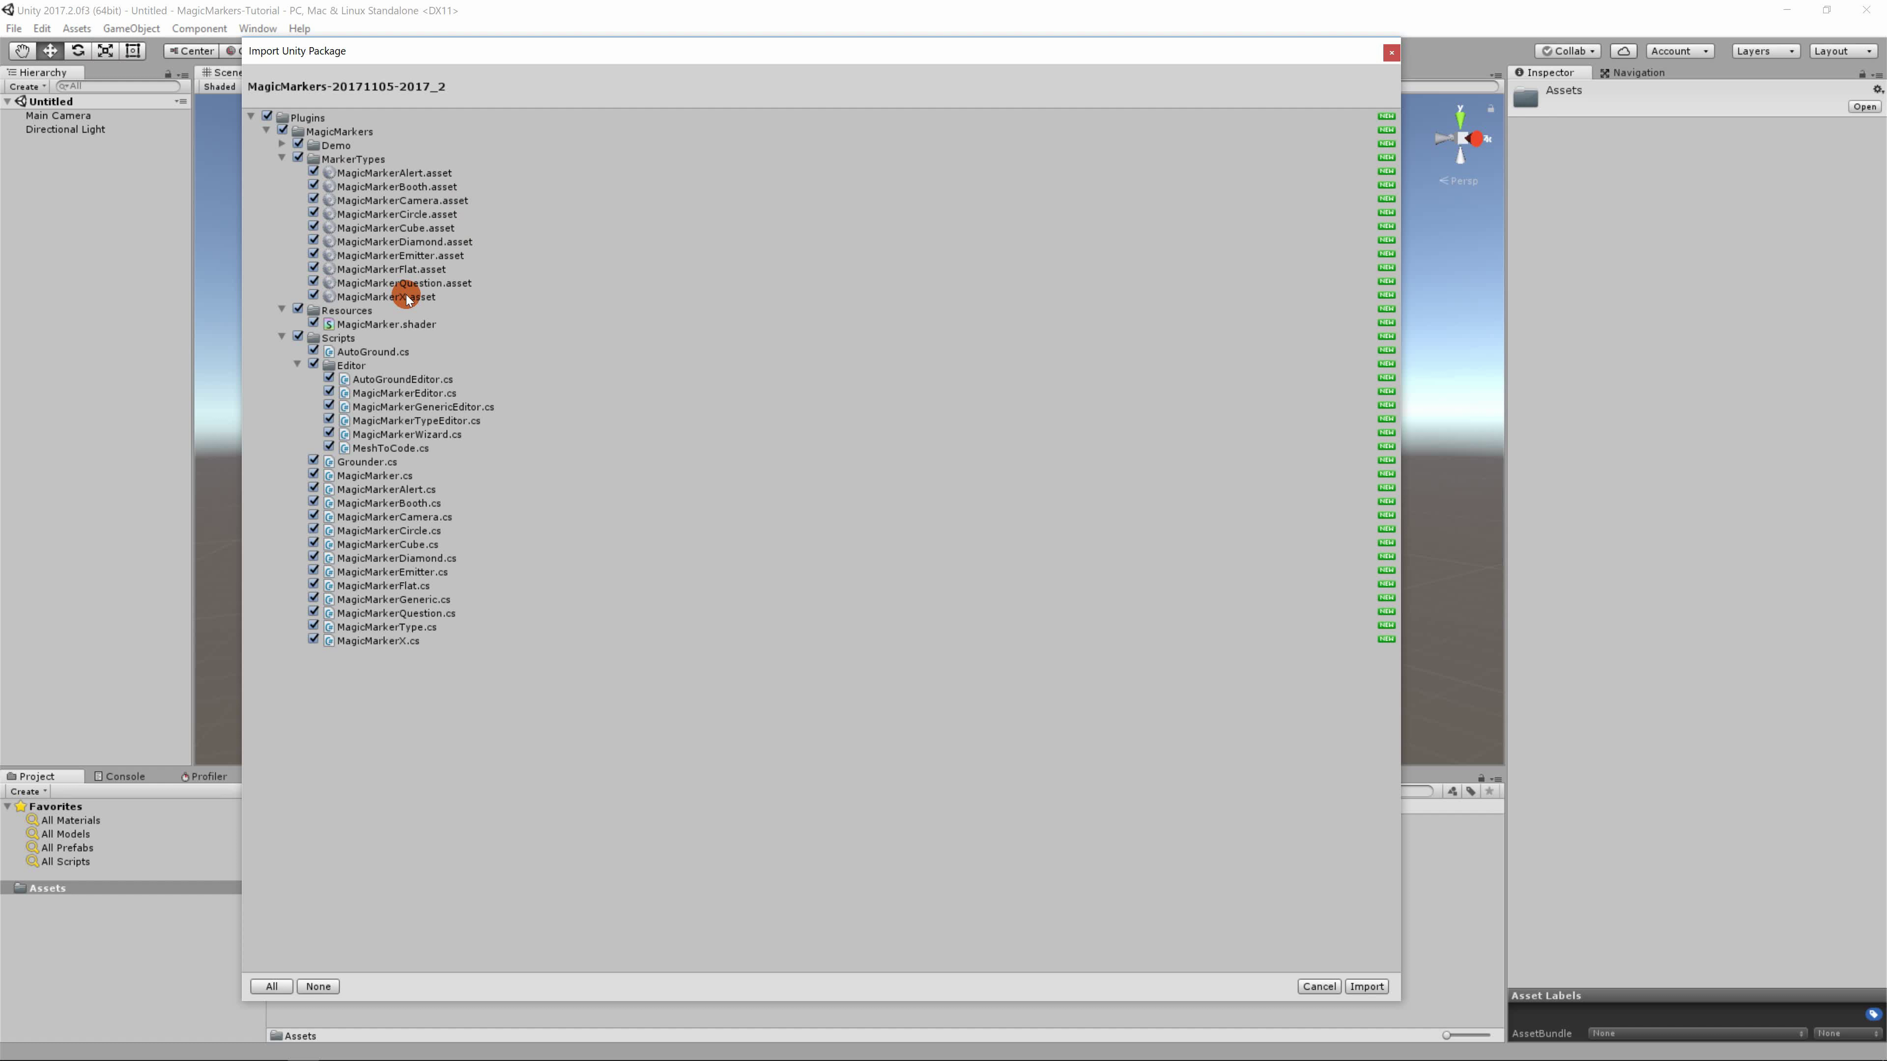
click(1367, 987)
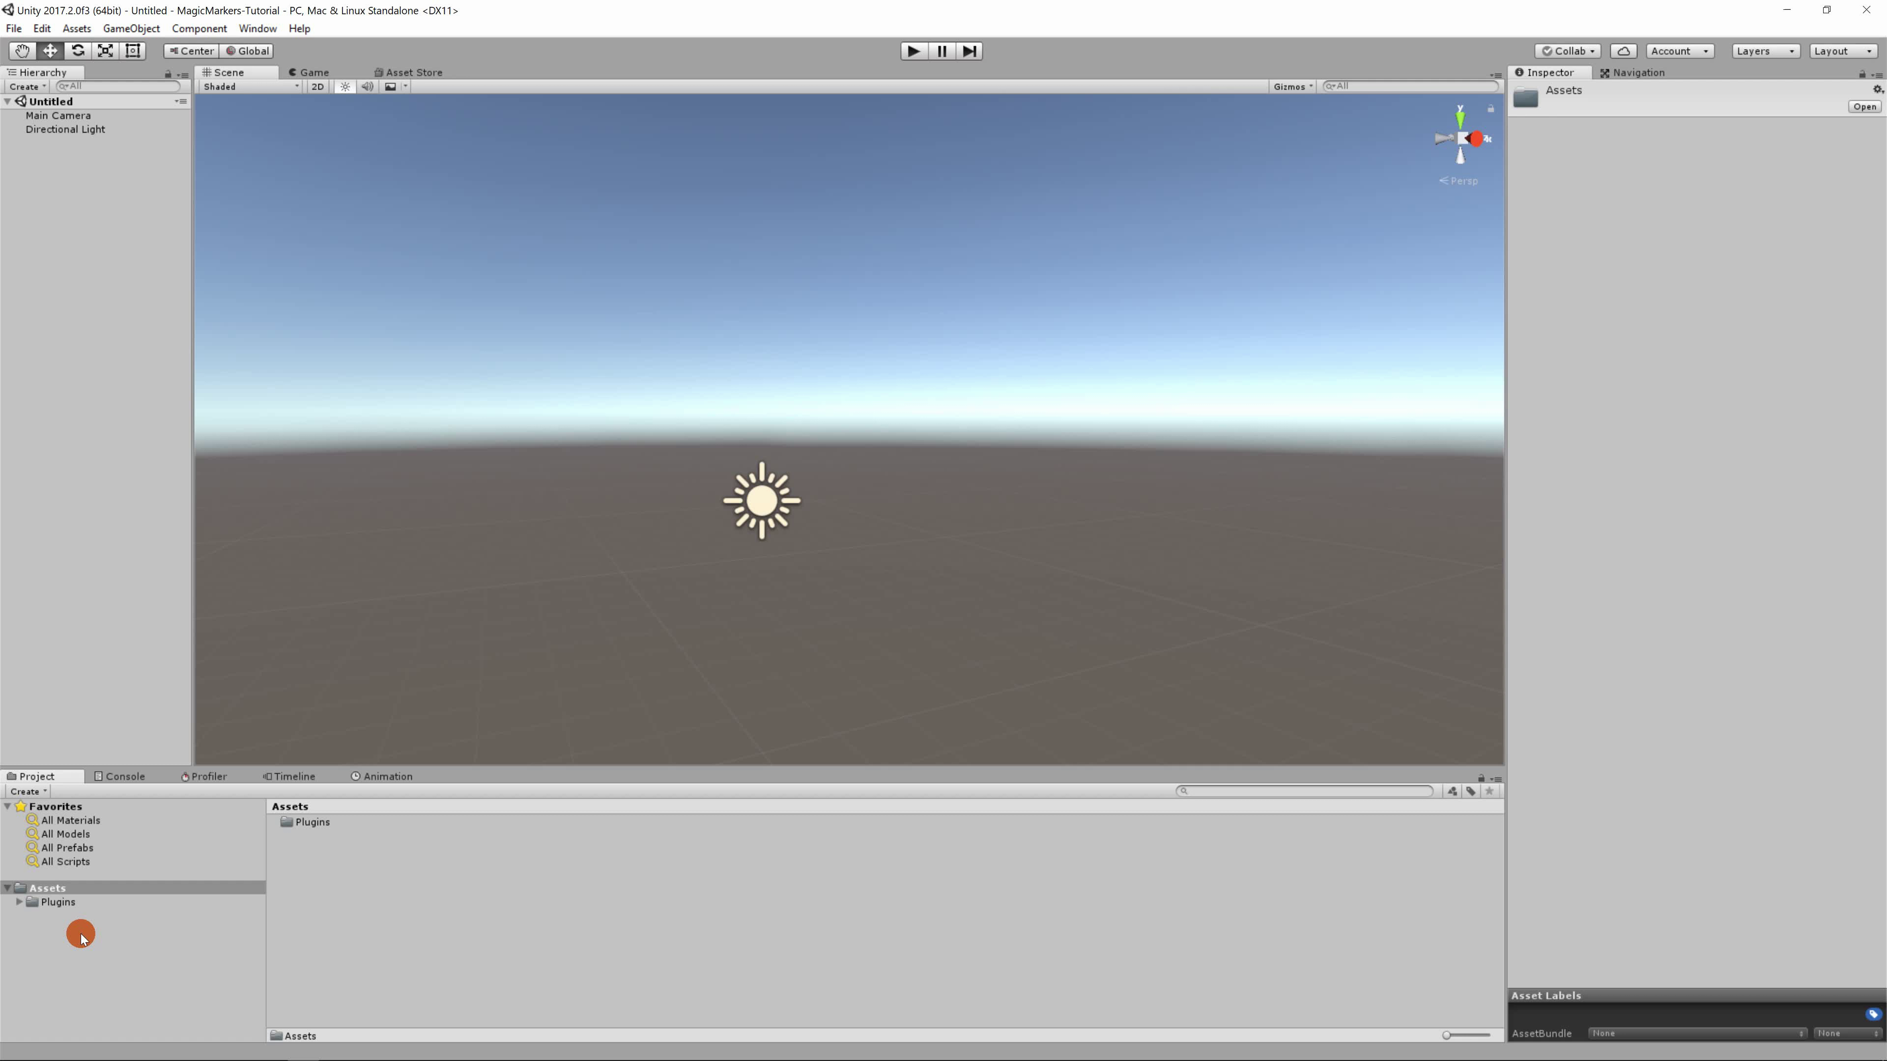
Step: Expand the imported Plugins folder and look through the MagicMarkers subfolders, including Resources and Scripts
click(16, 889)
click(19, 902)
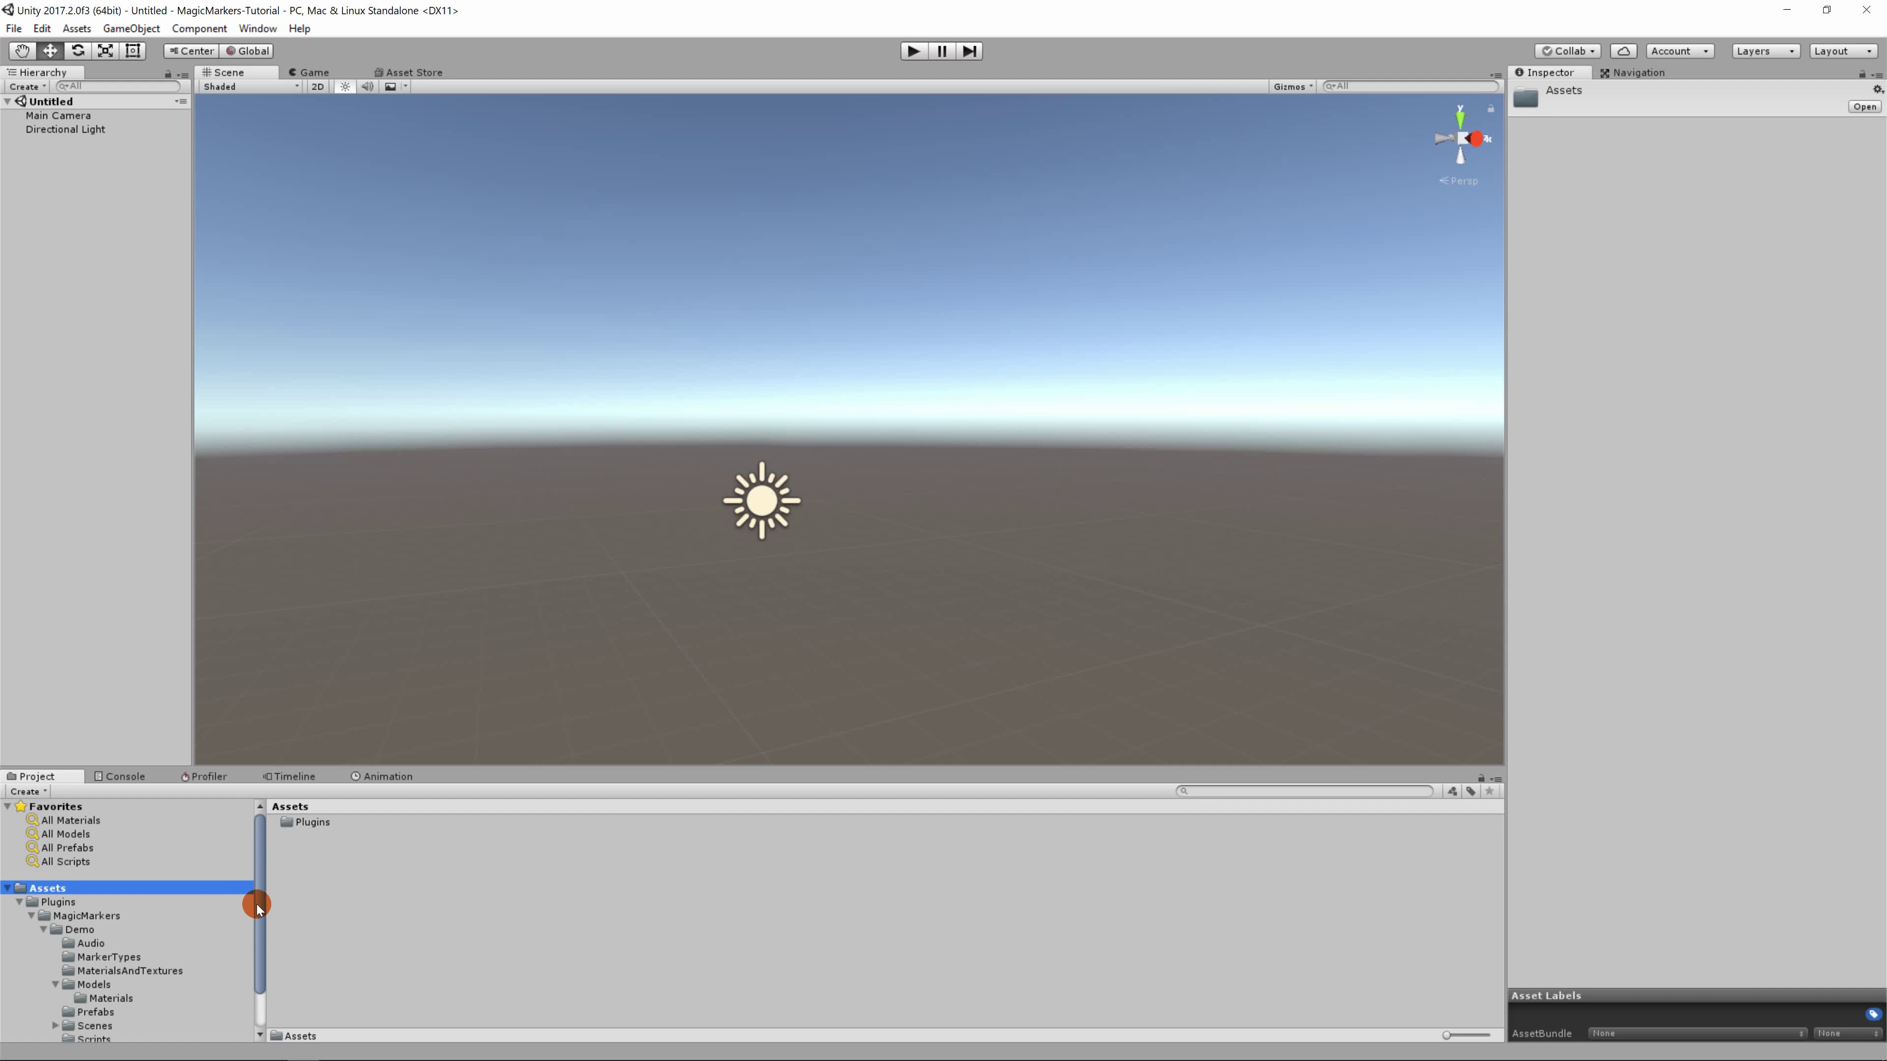
drag(260, 915, 260, 957)
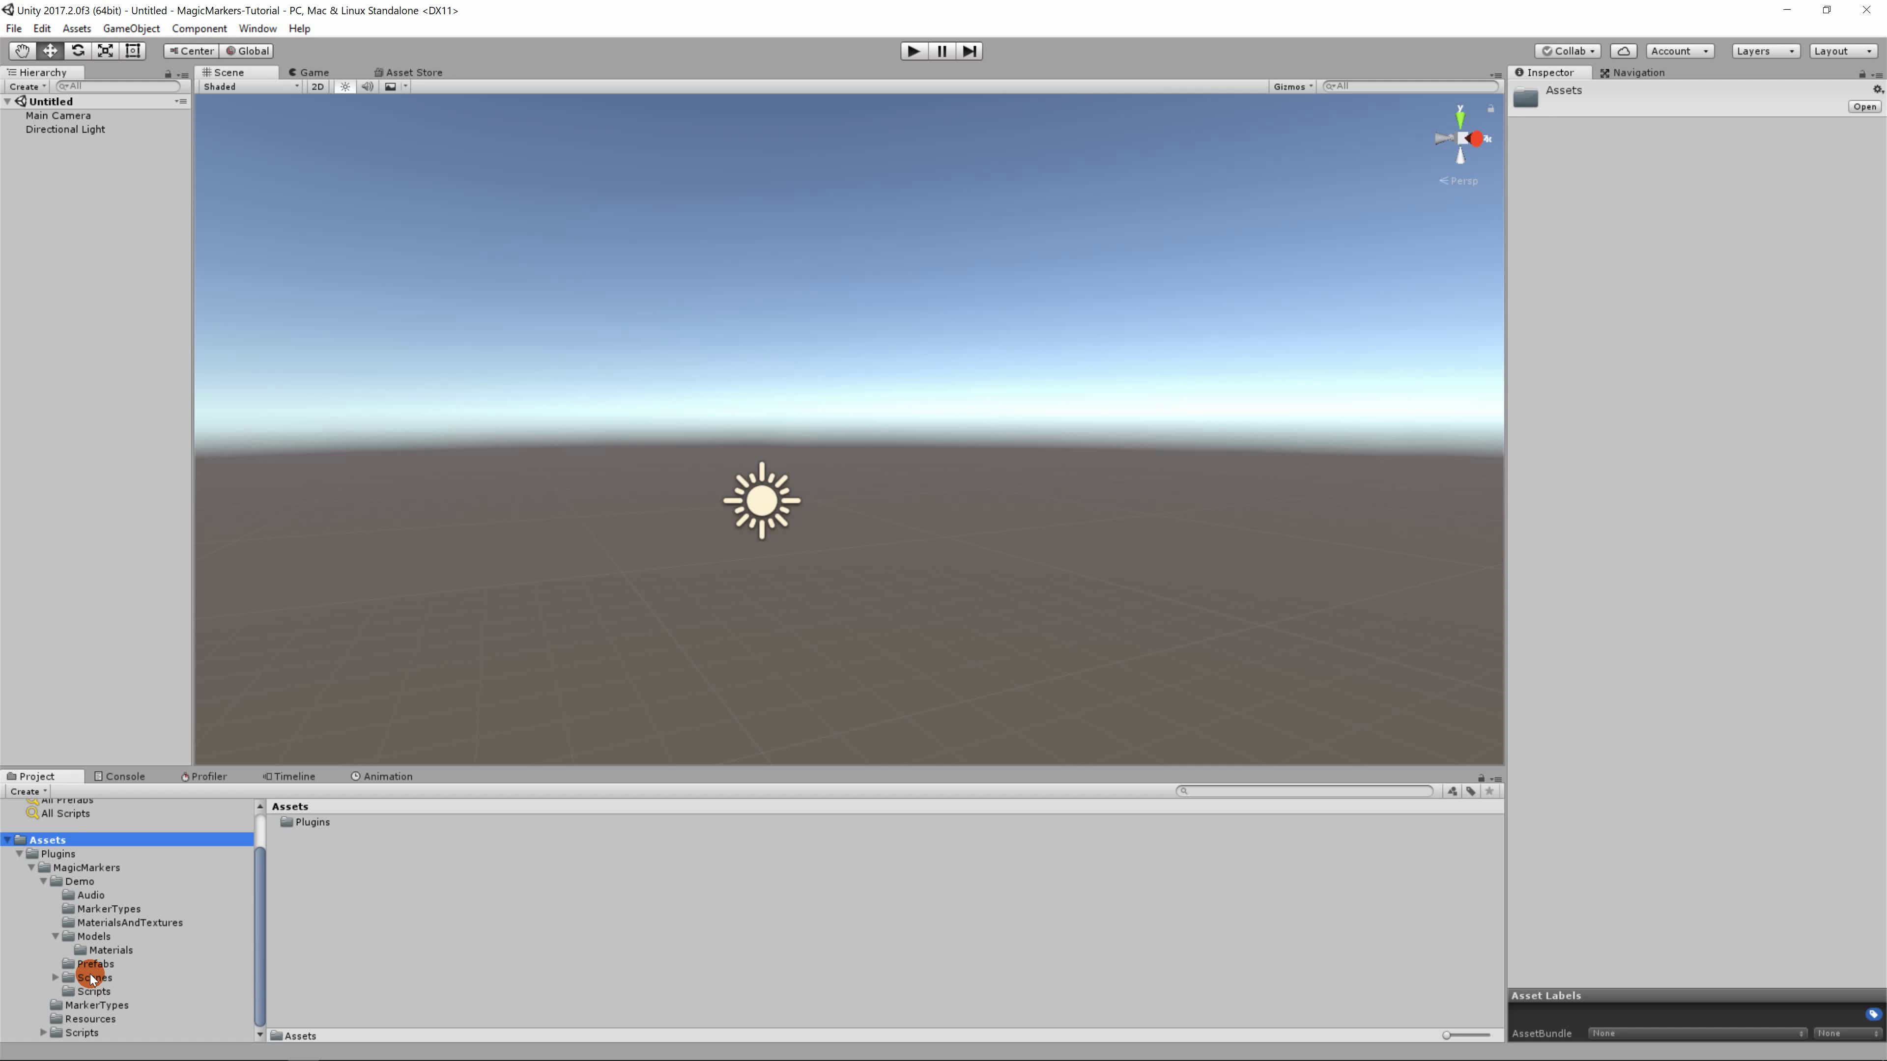
click(90, 1020)
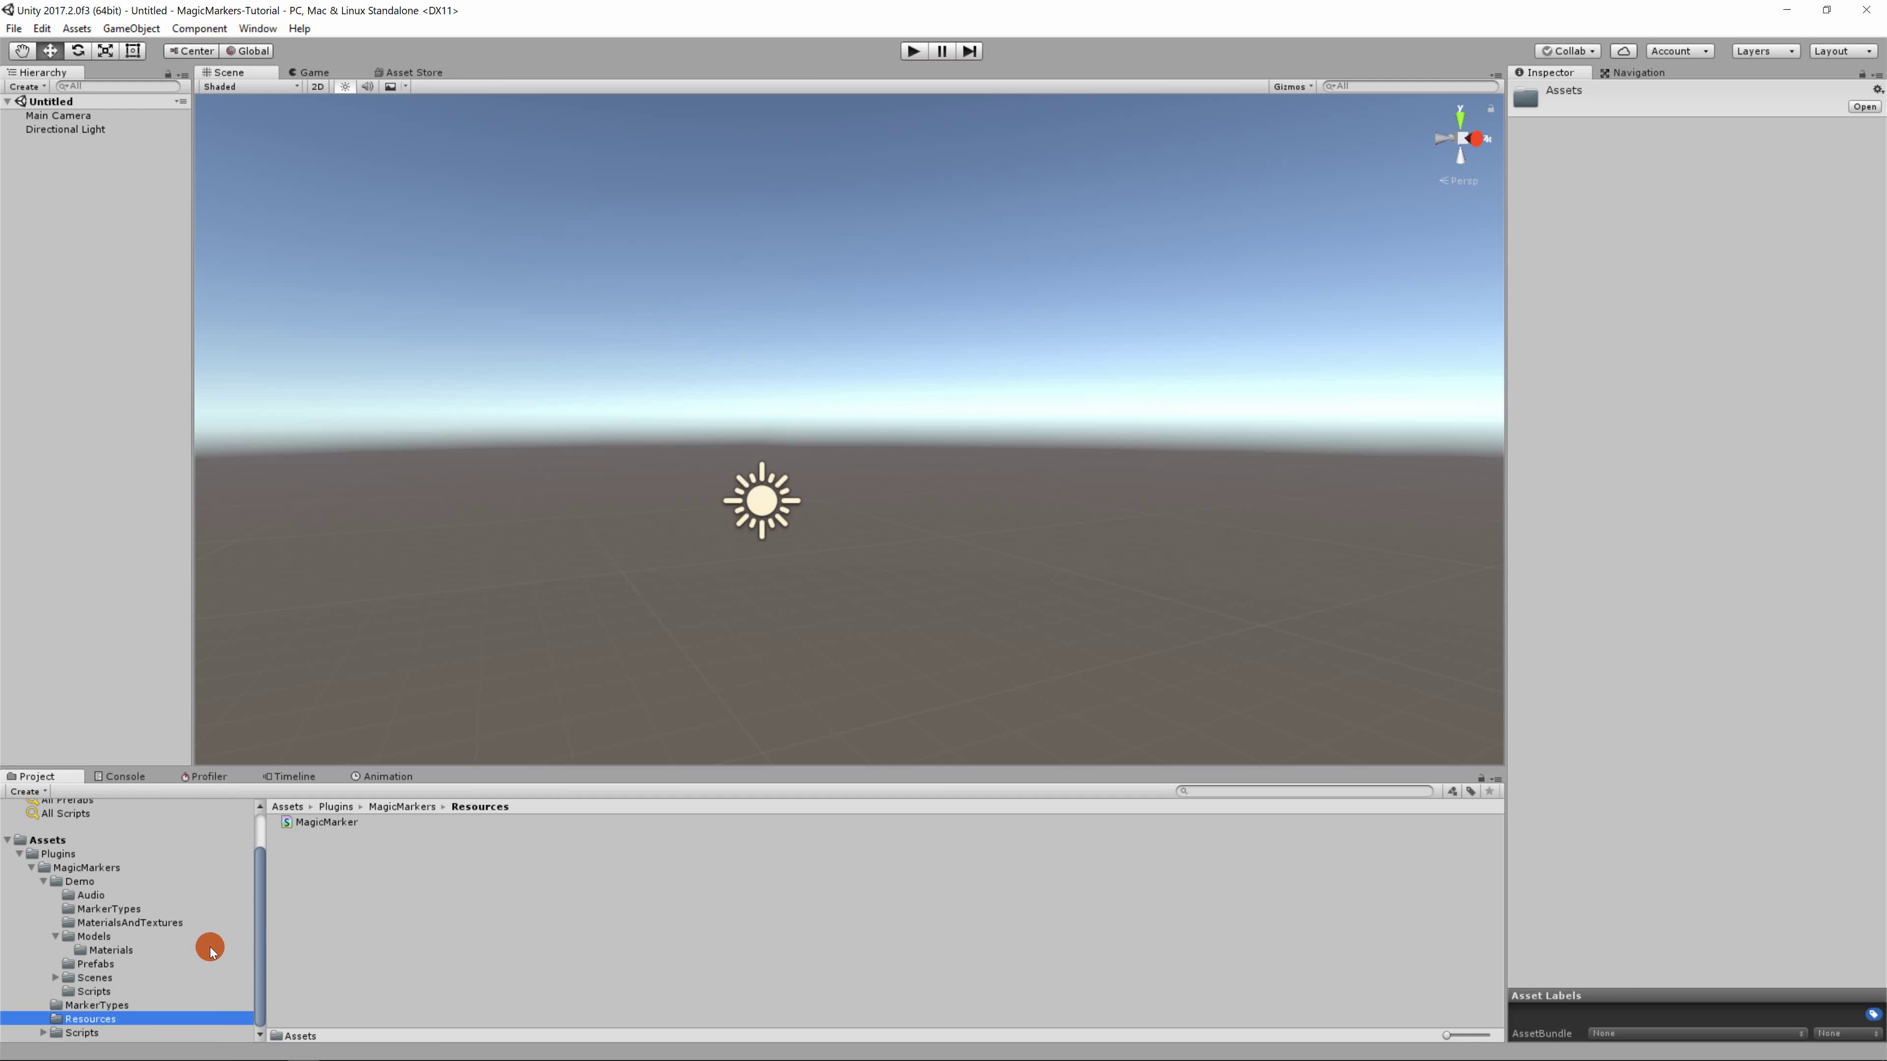
click(44, 1033)
drag(252, 919, 262, 960)
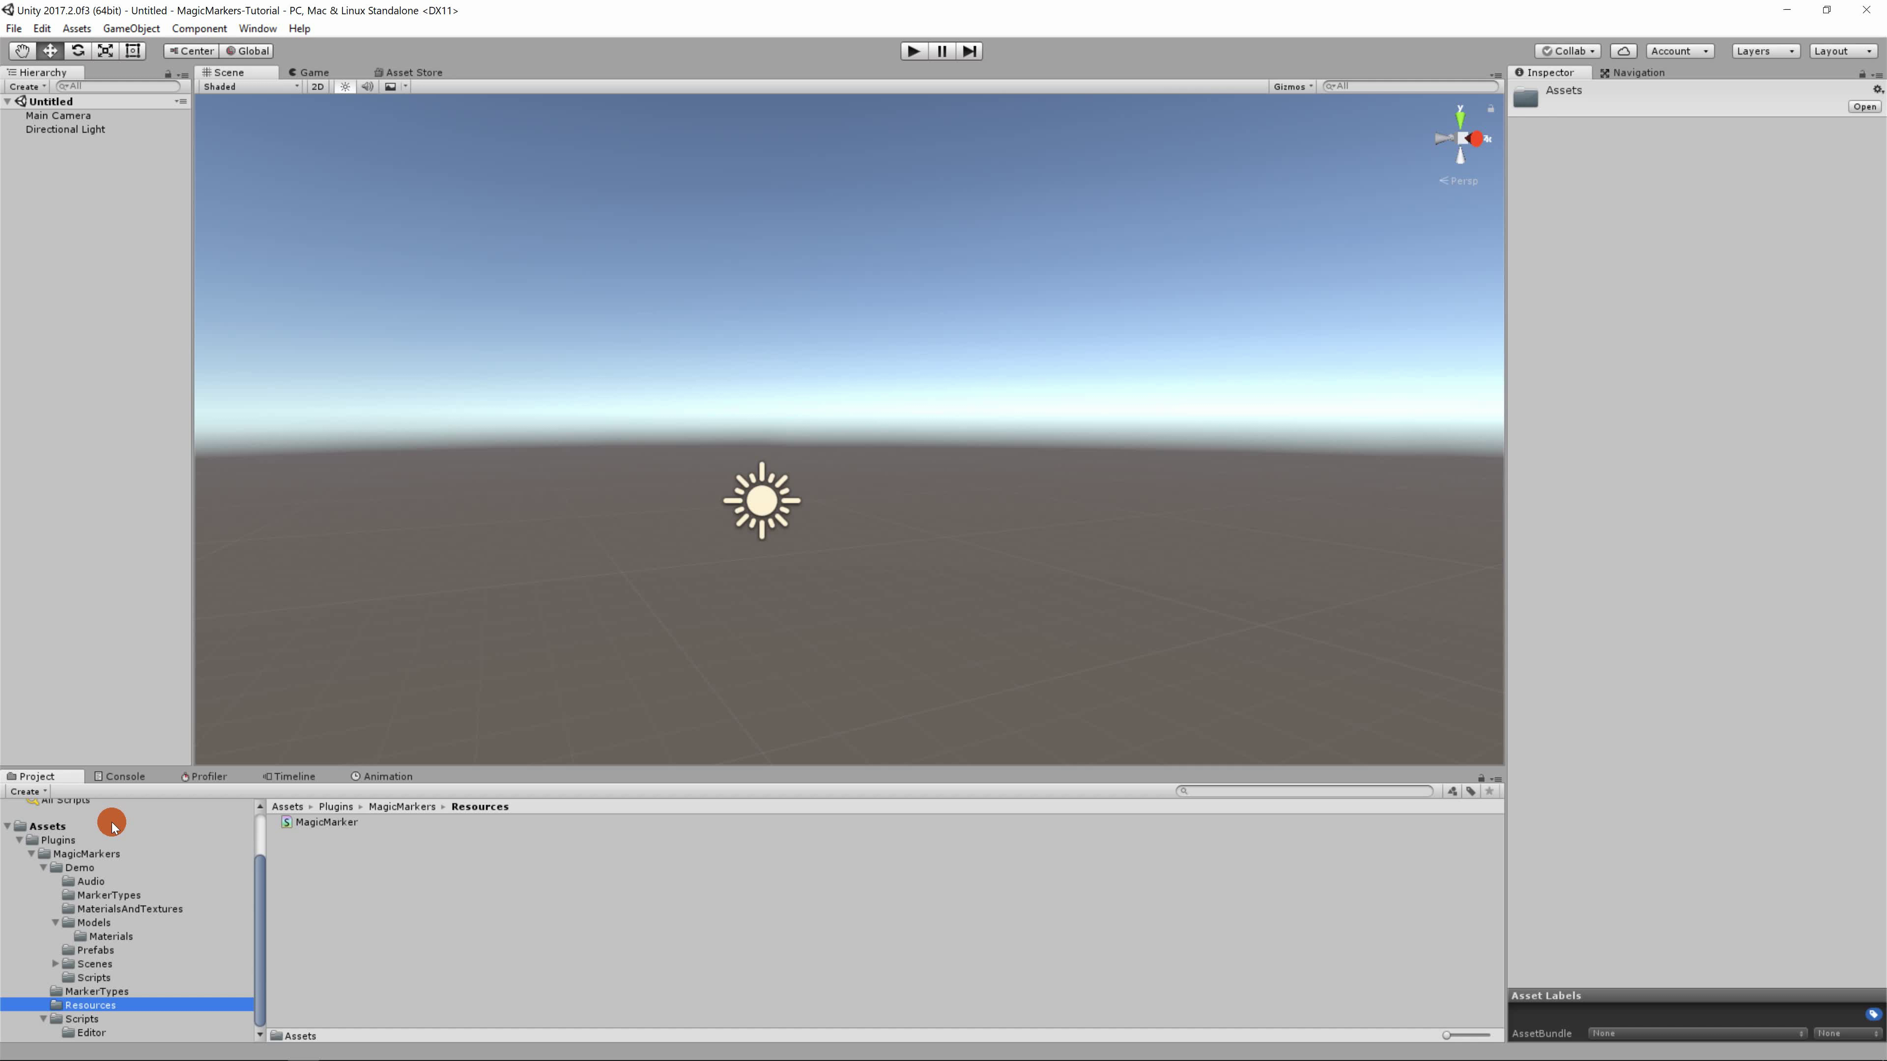
Step: Open the MagicMarkersDemo scene from Plugins > MagicMarkers > Demo > Scenes
click(85, 841)
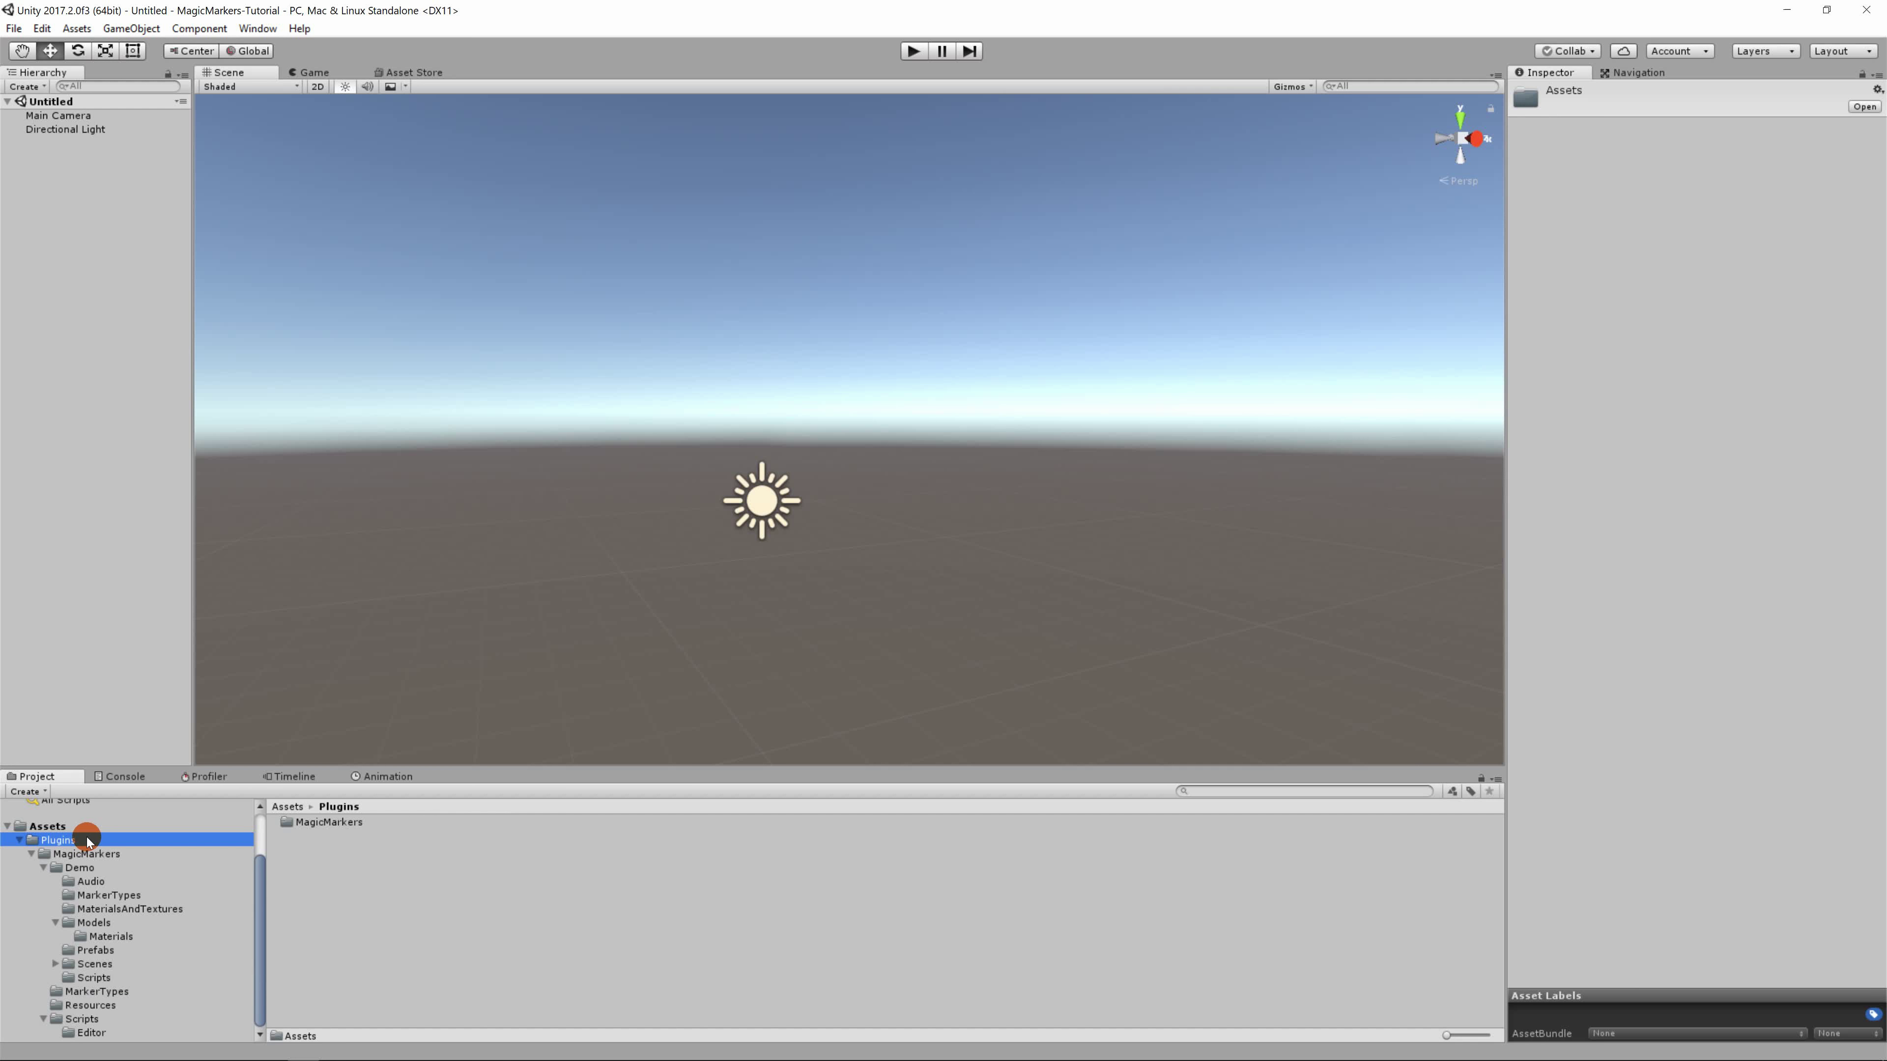
click(134, 855)
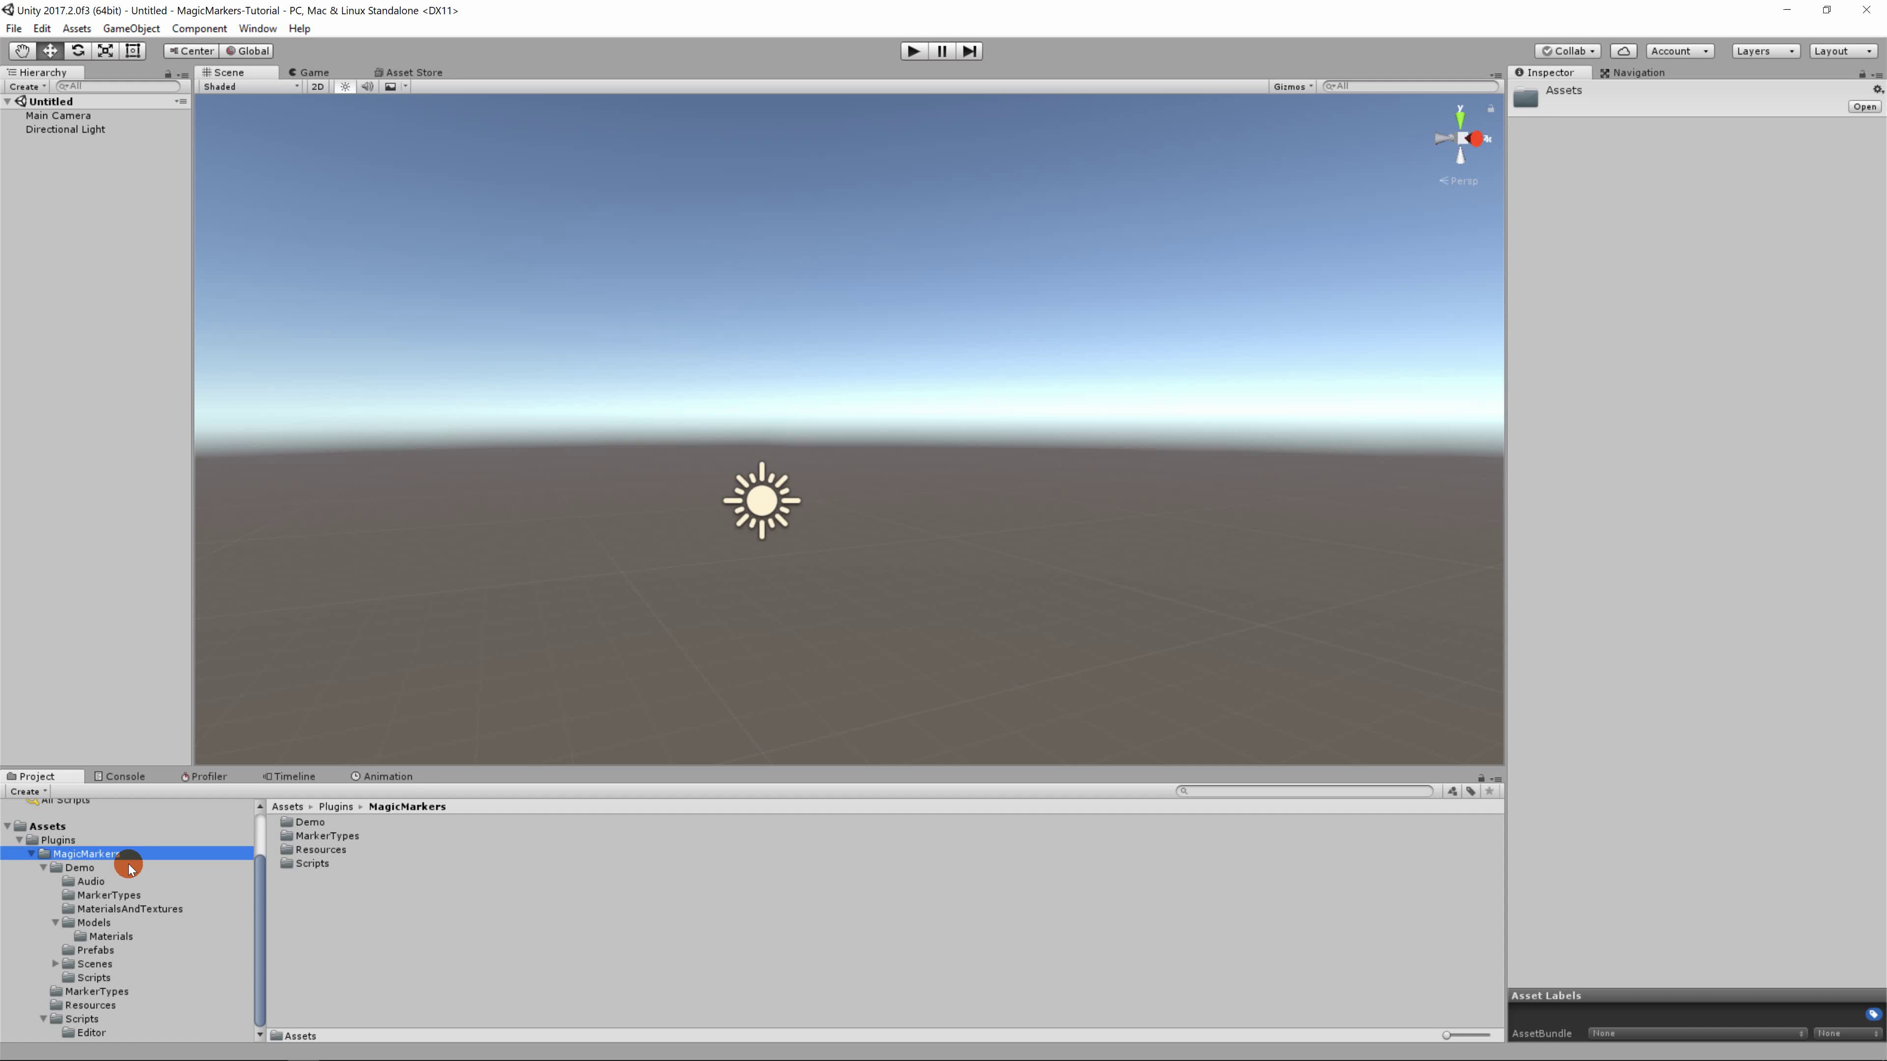
click(124, 868)
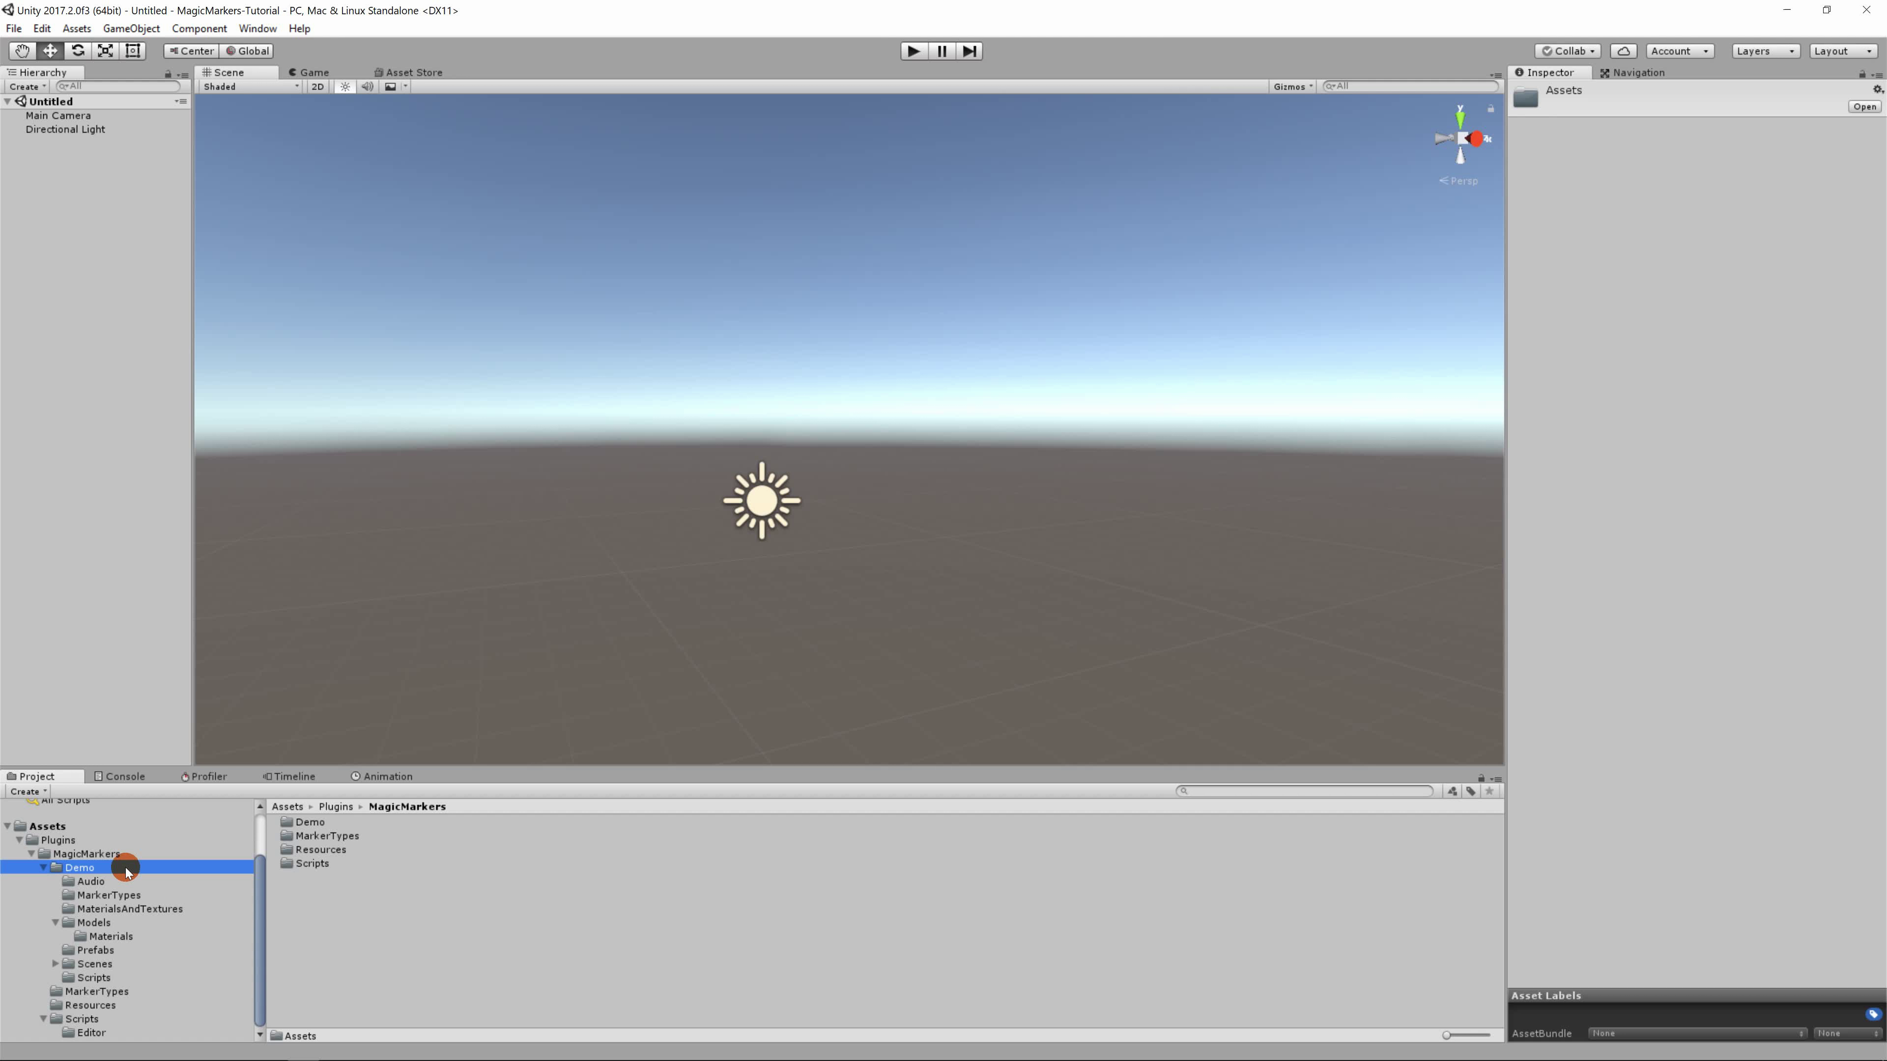
click(119, 966)
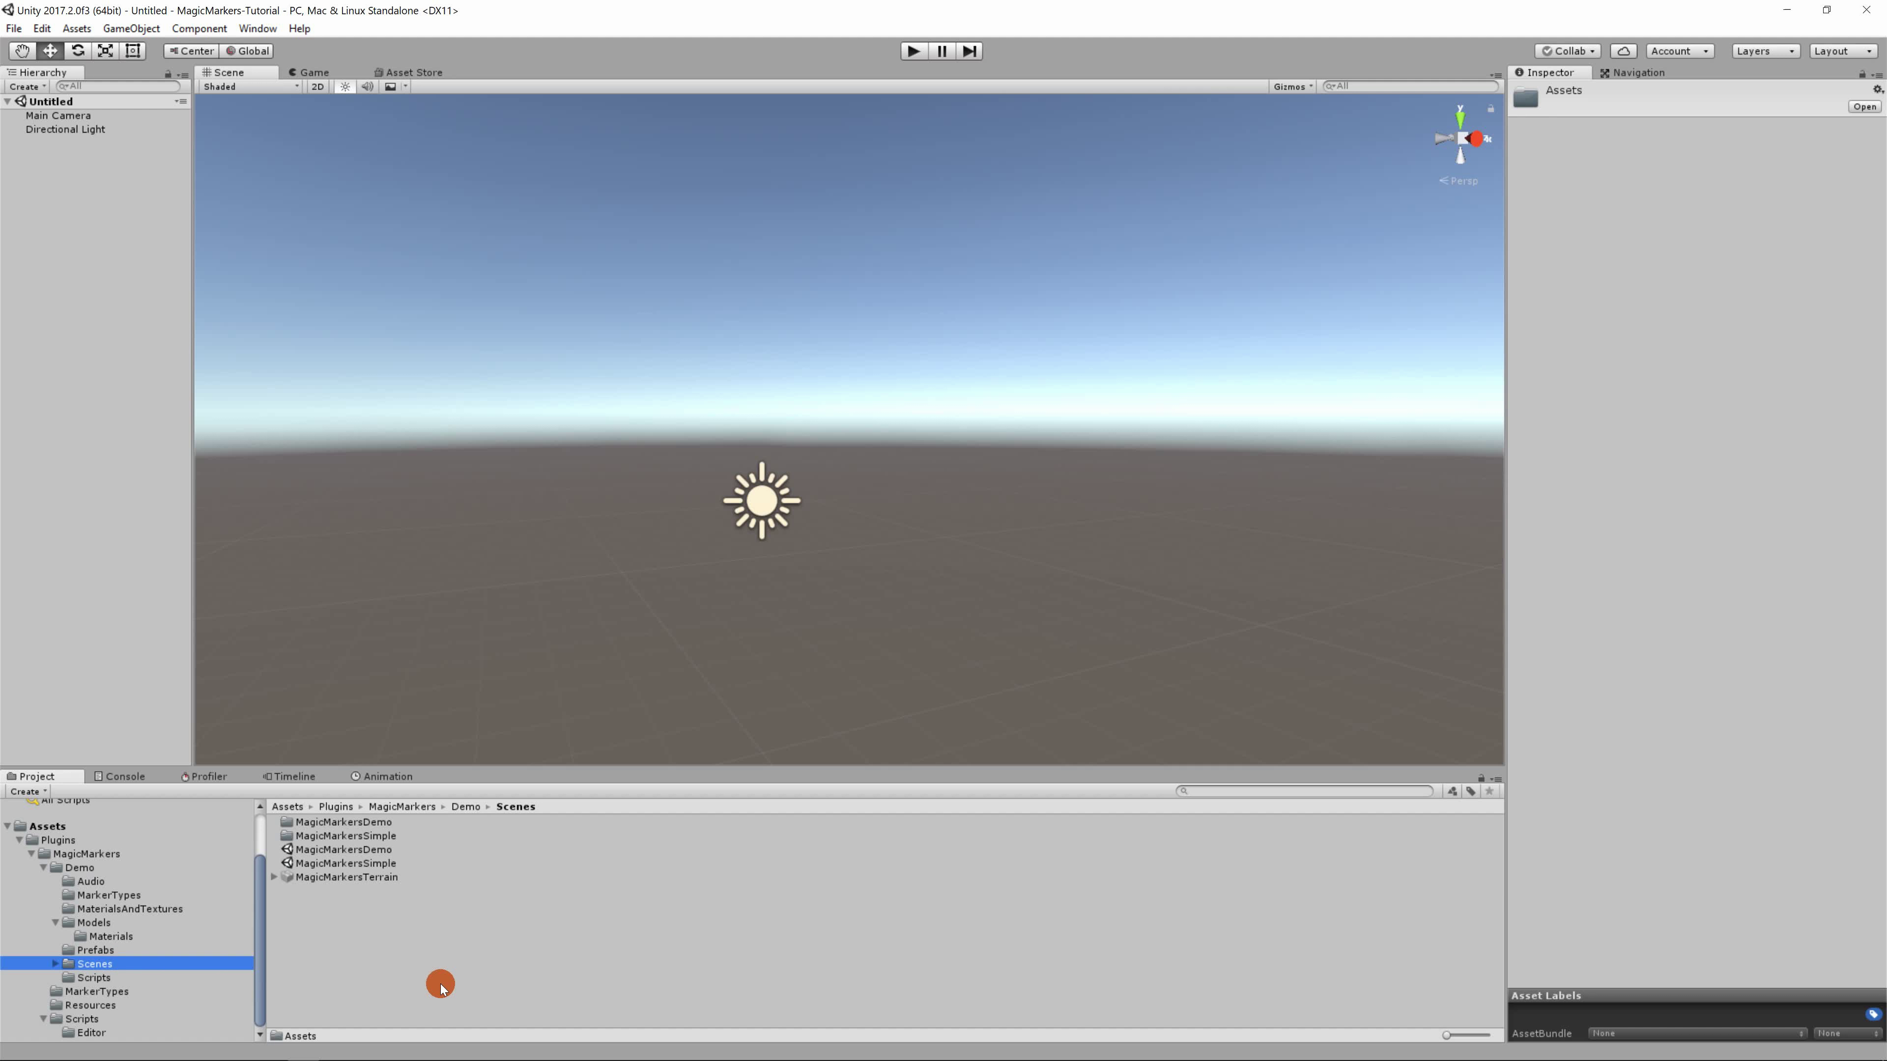
click(392, 853)
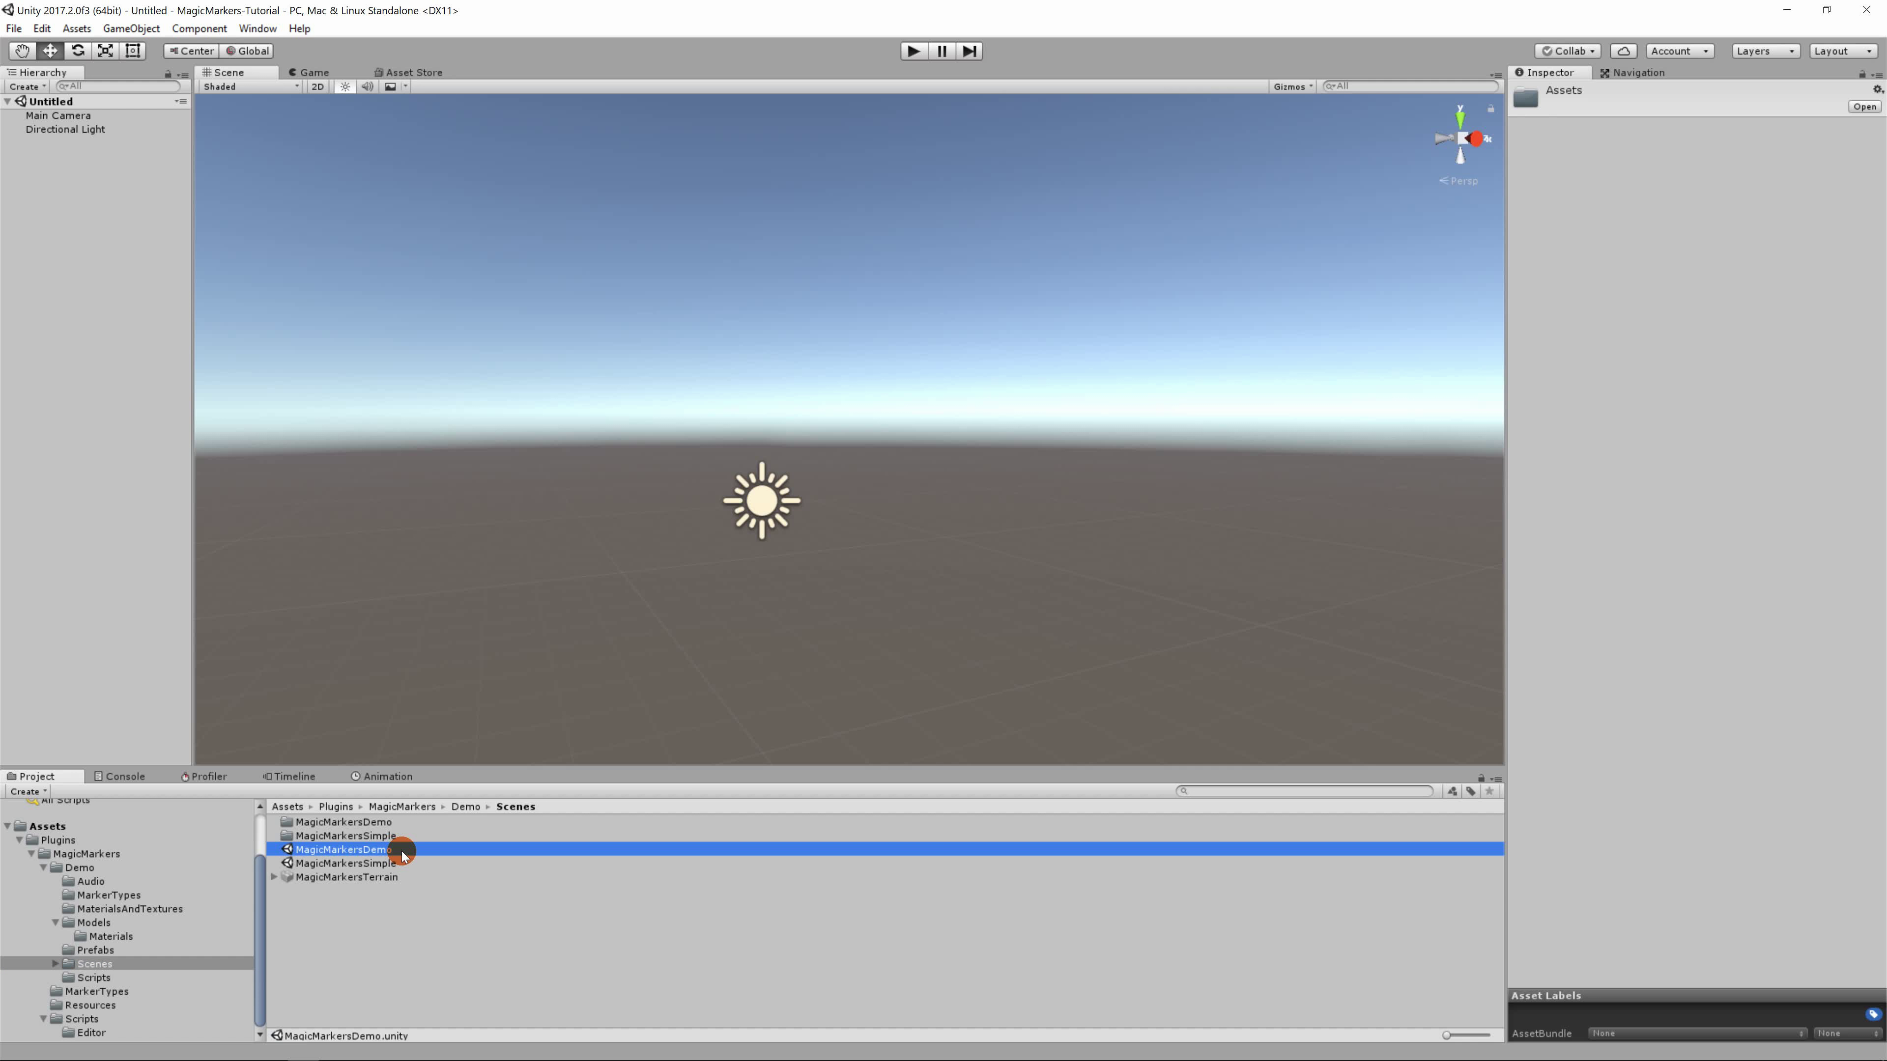
double_click(373, 855)
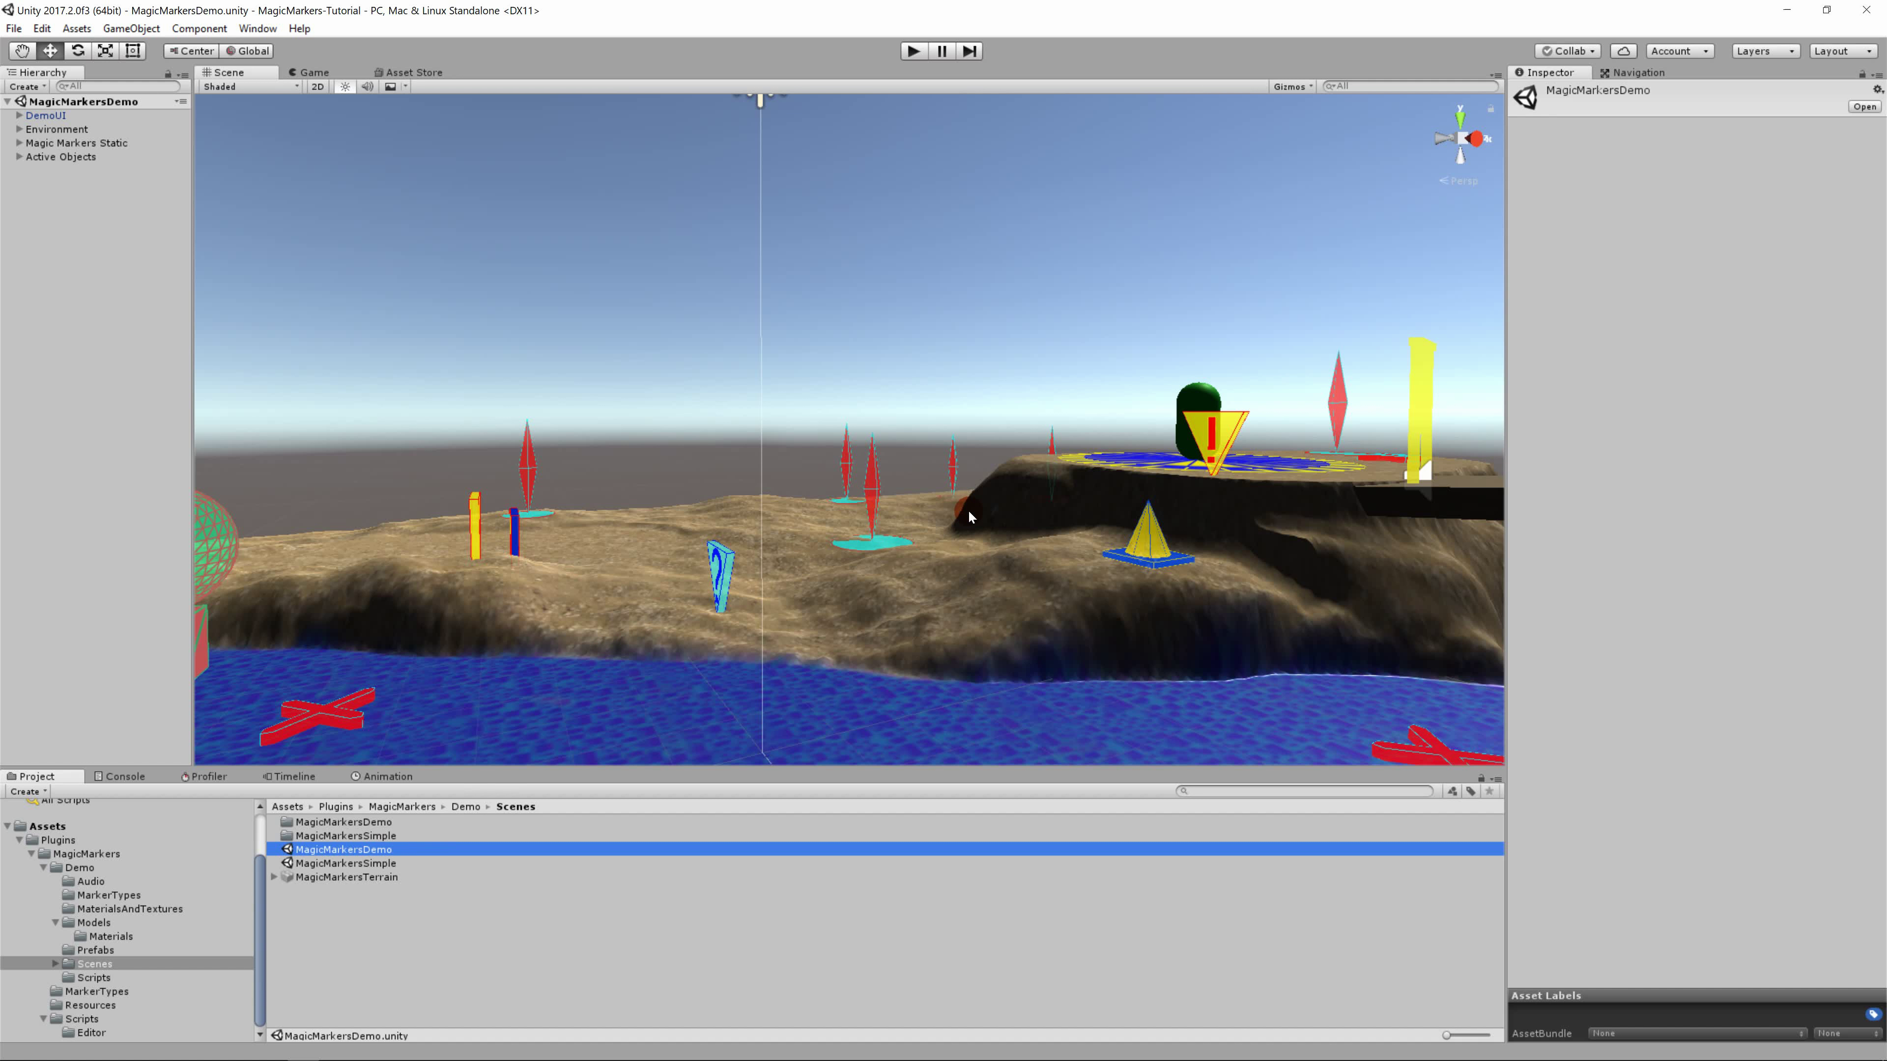
Step: Examine the demo scene's terrain and markers from all around, finishing at the green capsule on the round yellow and blue marker
middle_drag(969, 518, 604, 636)
scroll(818, 529, down, 3)
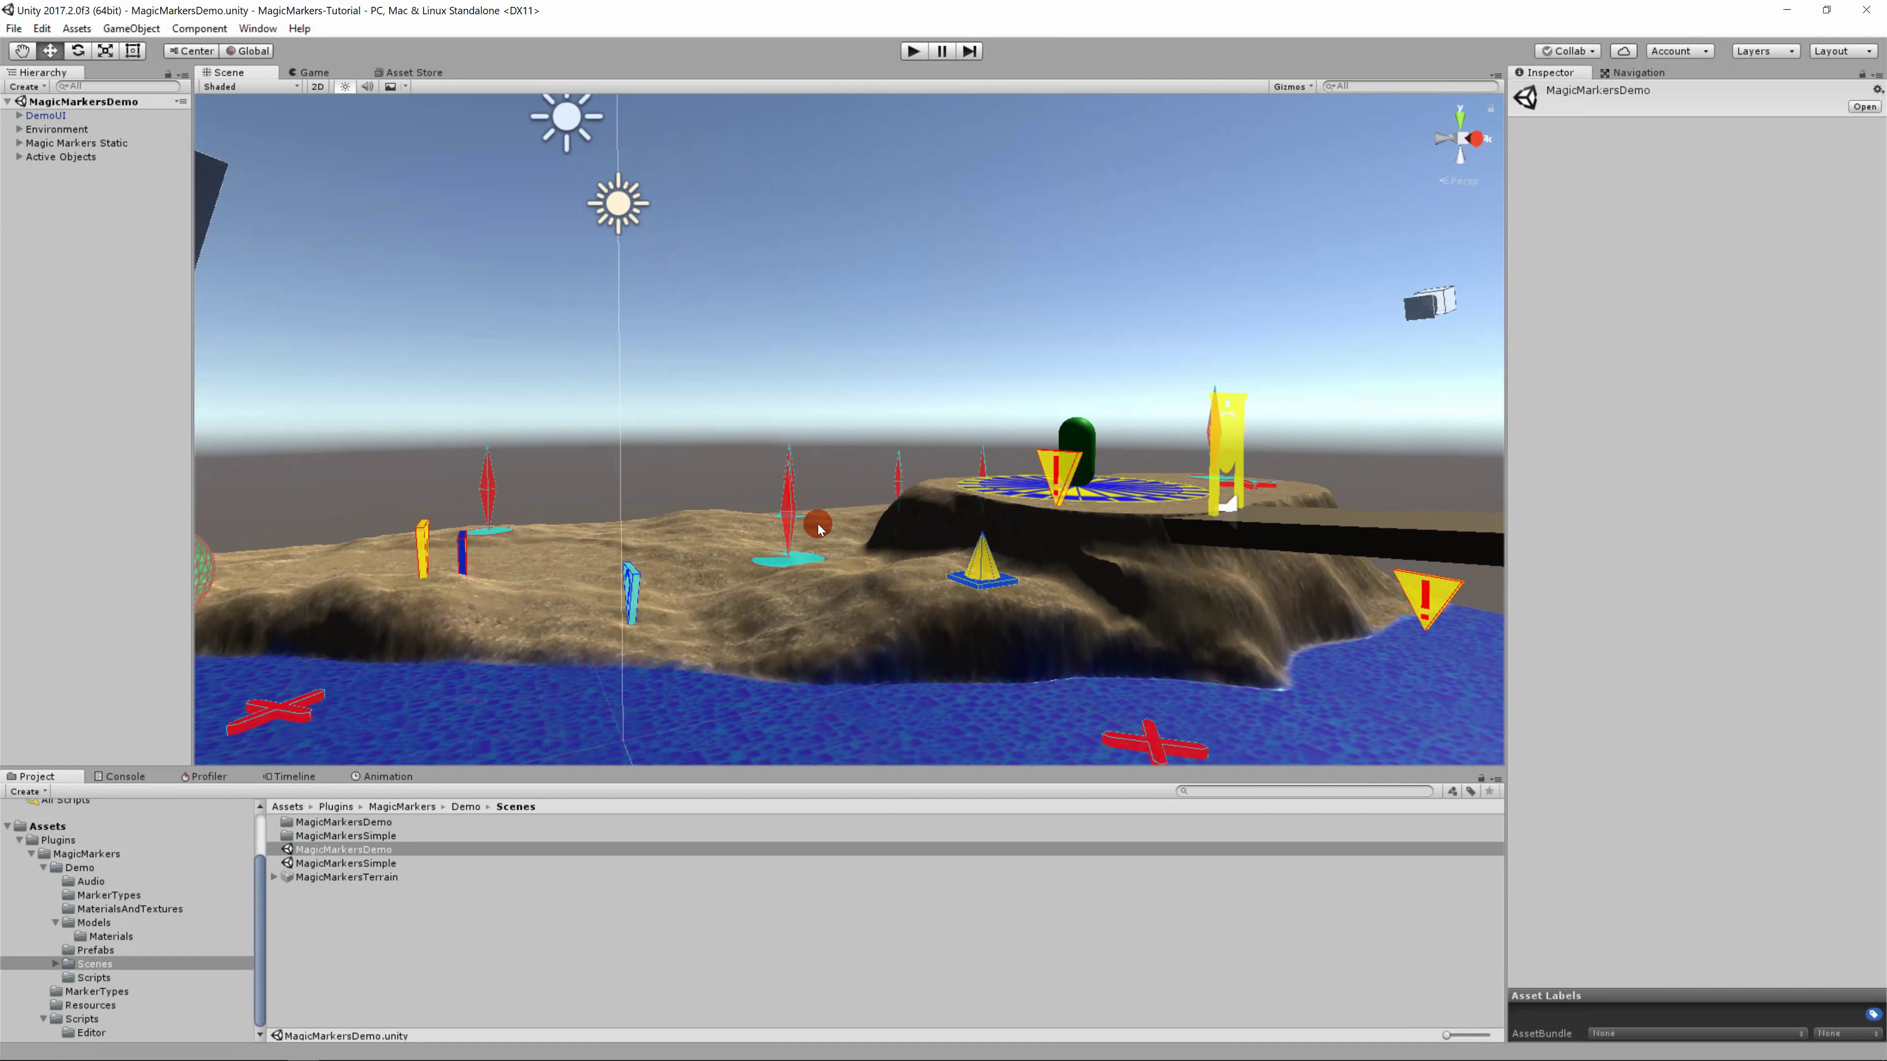
scroll(818, 529, down, 15)
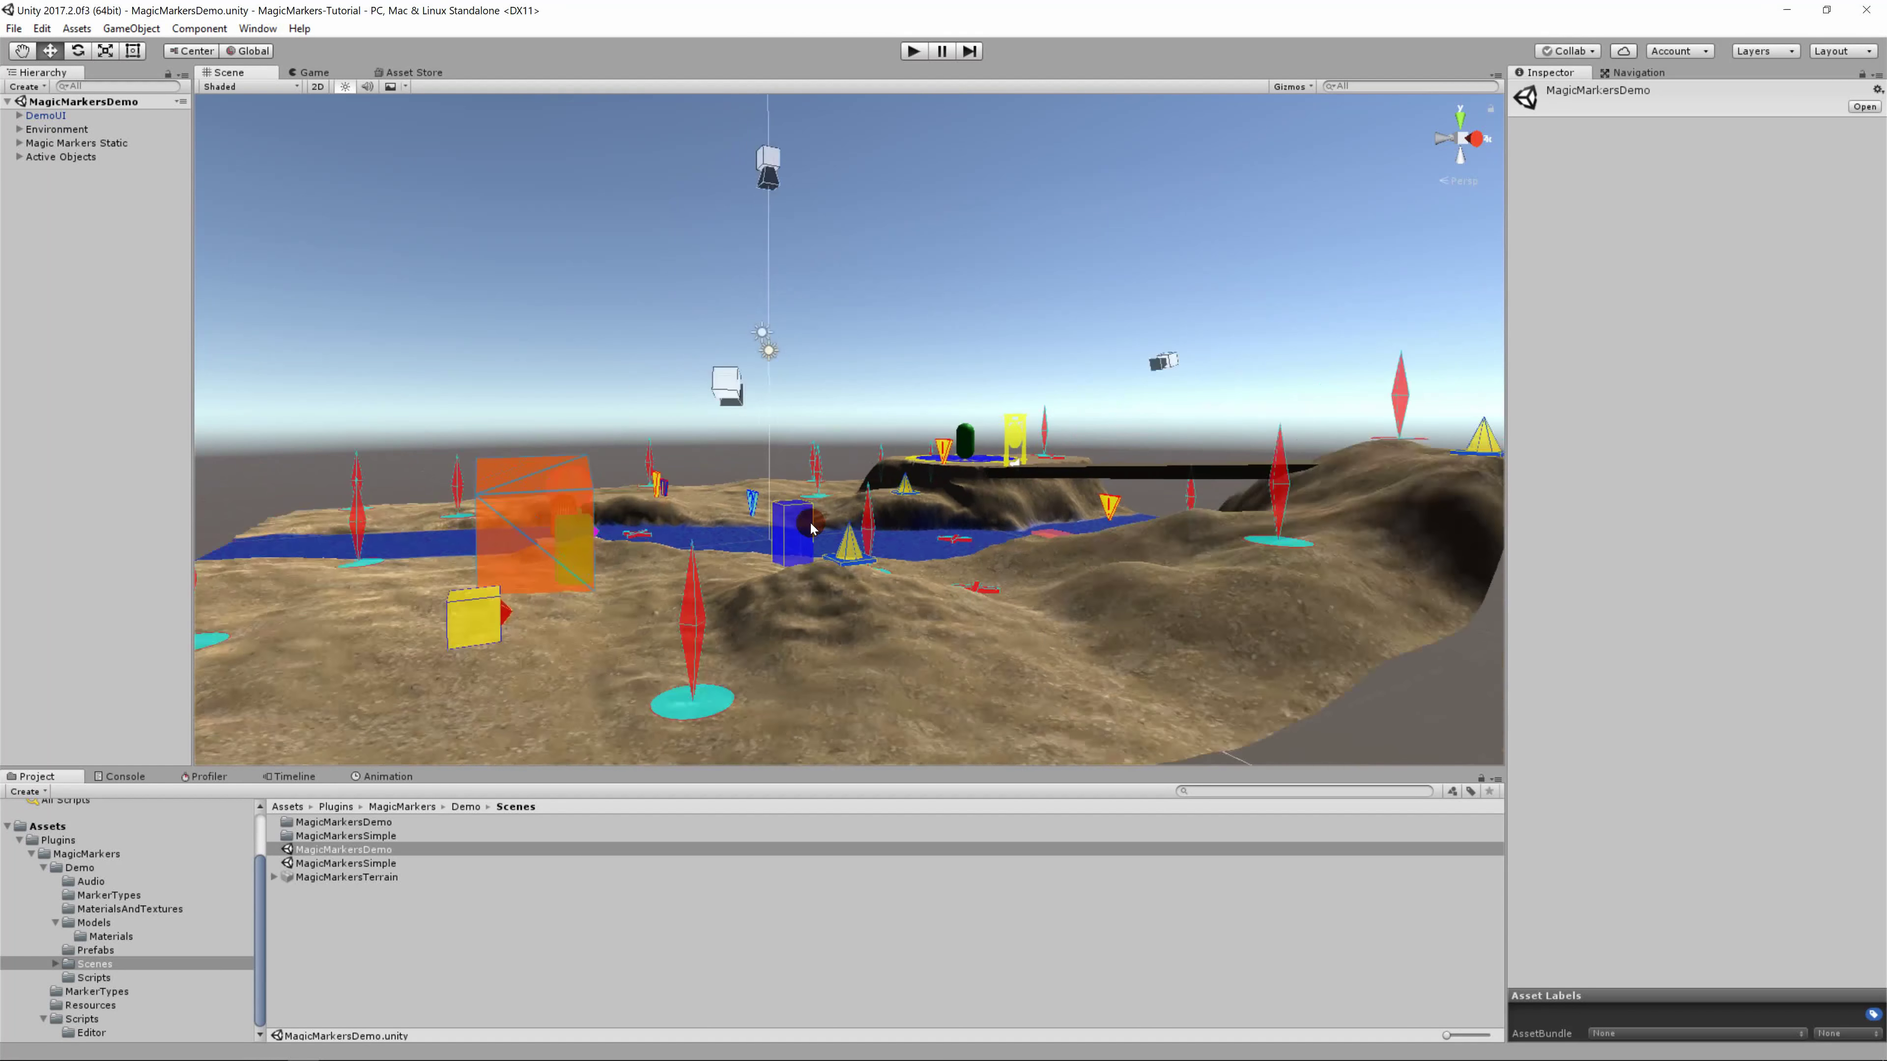
scroll(811, 524, down, 3)
middle_drag(918, 522, 602, 619)
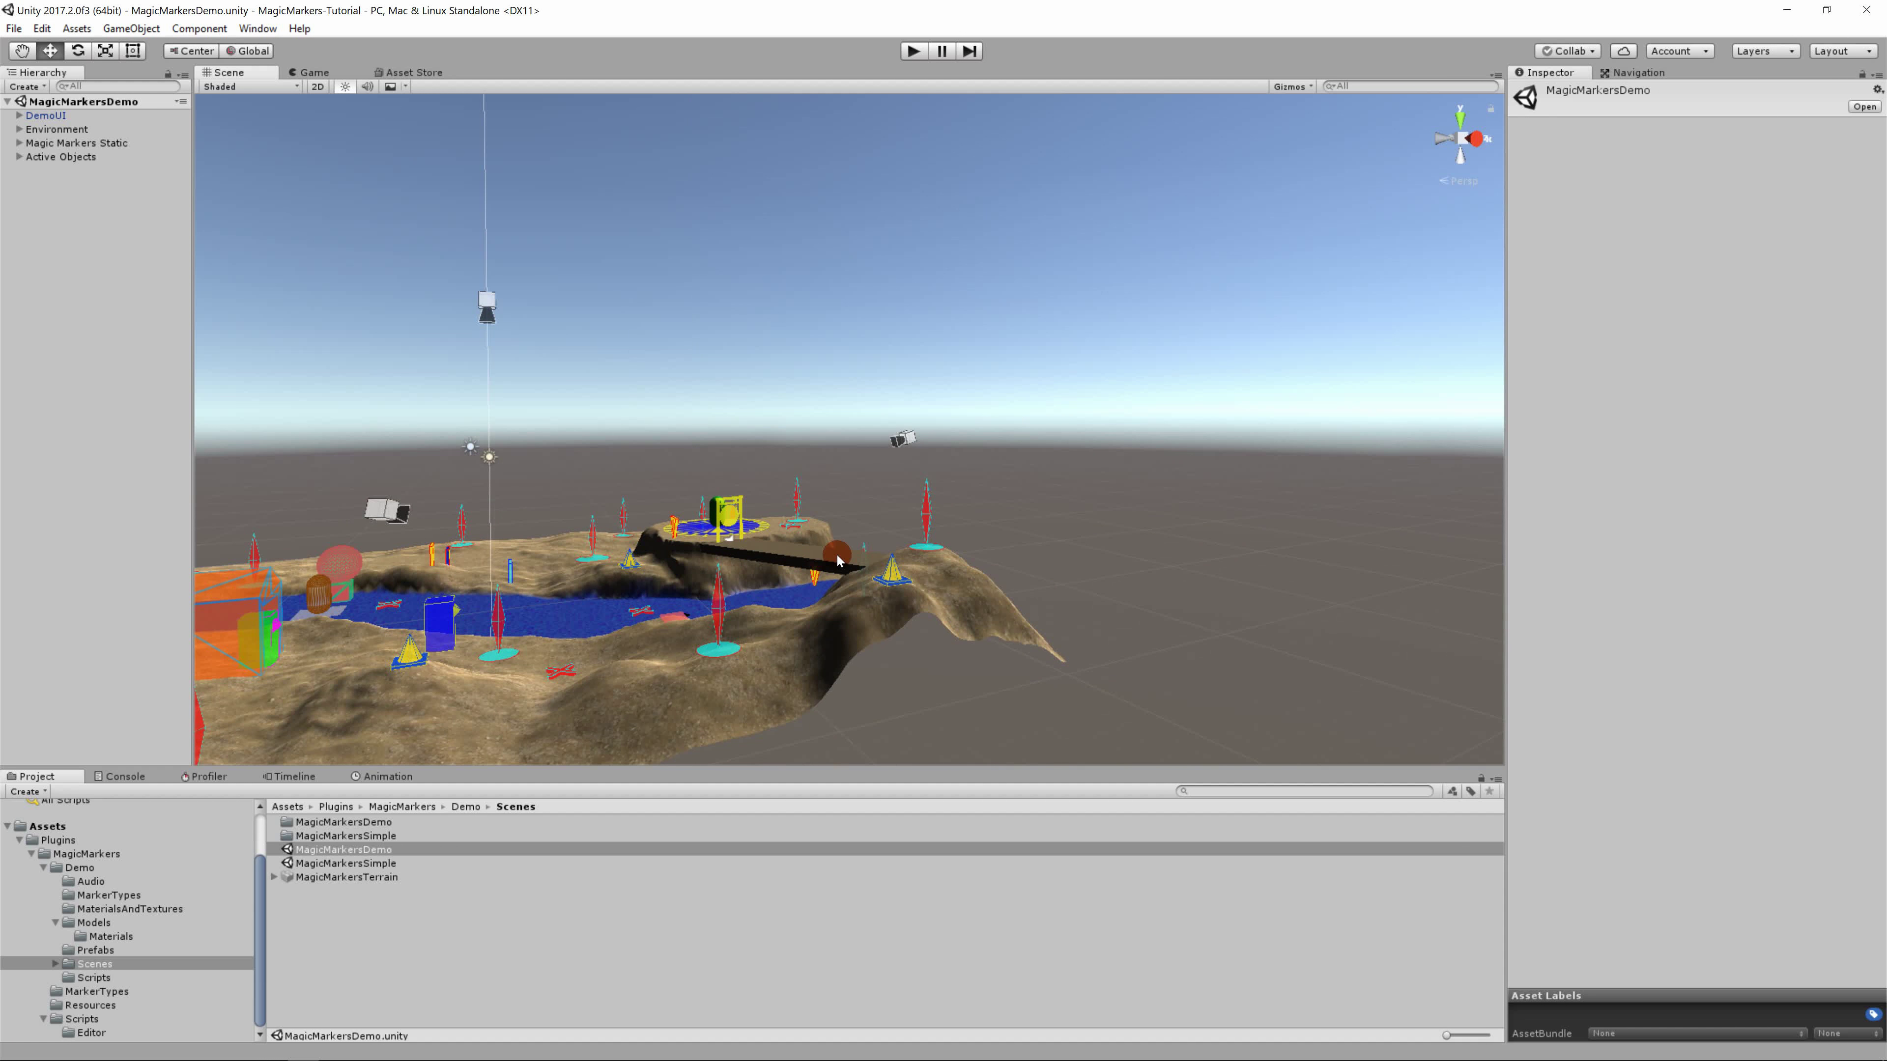
right_drag(1319, 593, 1093, 598)
middle_drag(977, 609, 557, 611)
right_drag(1029, 558, 871, 569)
middle_drag(1083, 561, 668, 537)
right_drag(947, 520, 844, 542)
middle_drag(1065, 539, 776, 548)
right_drag(1025, 521, 818, 576)
middle_drag(1128, 535, 890, 545)
right_drag(991, 519, 943, 536)
middle_drag(987, 525, 922, 524)
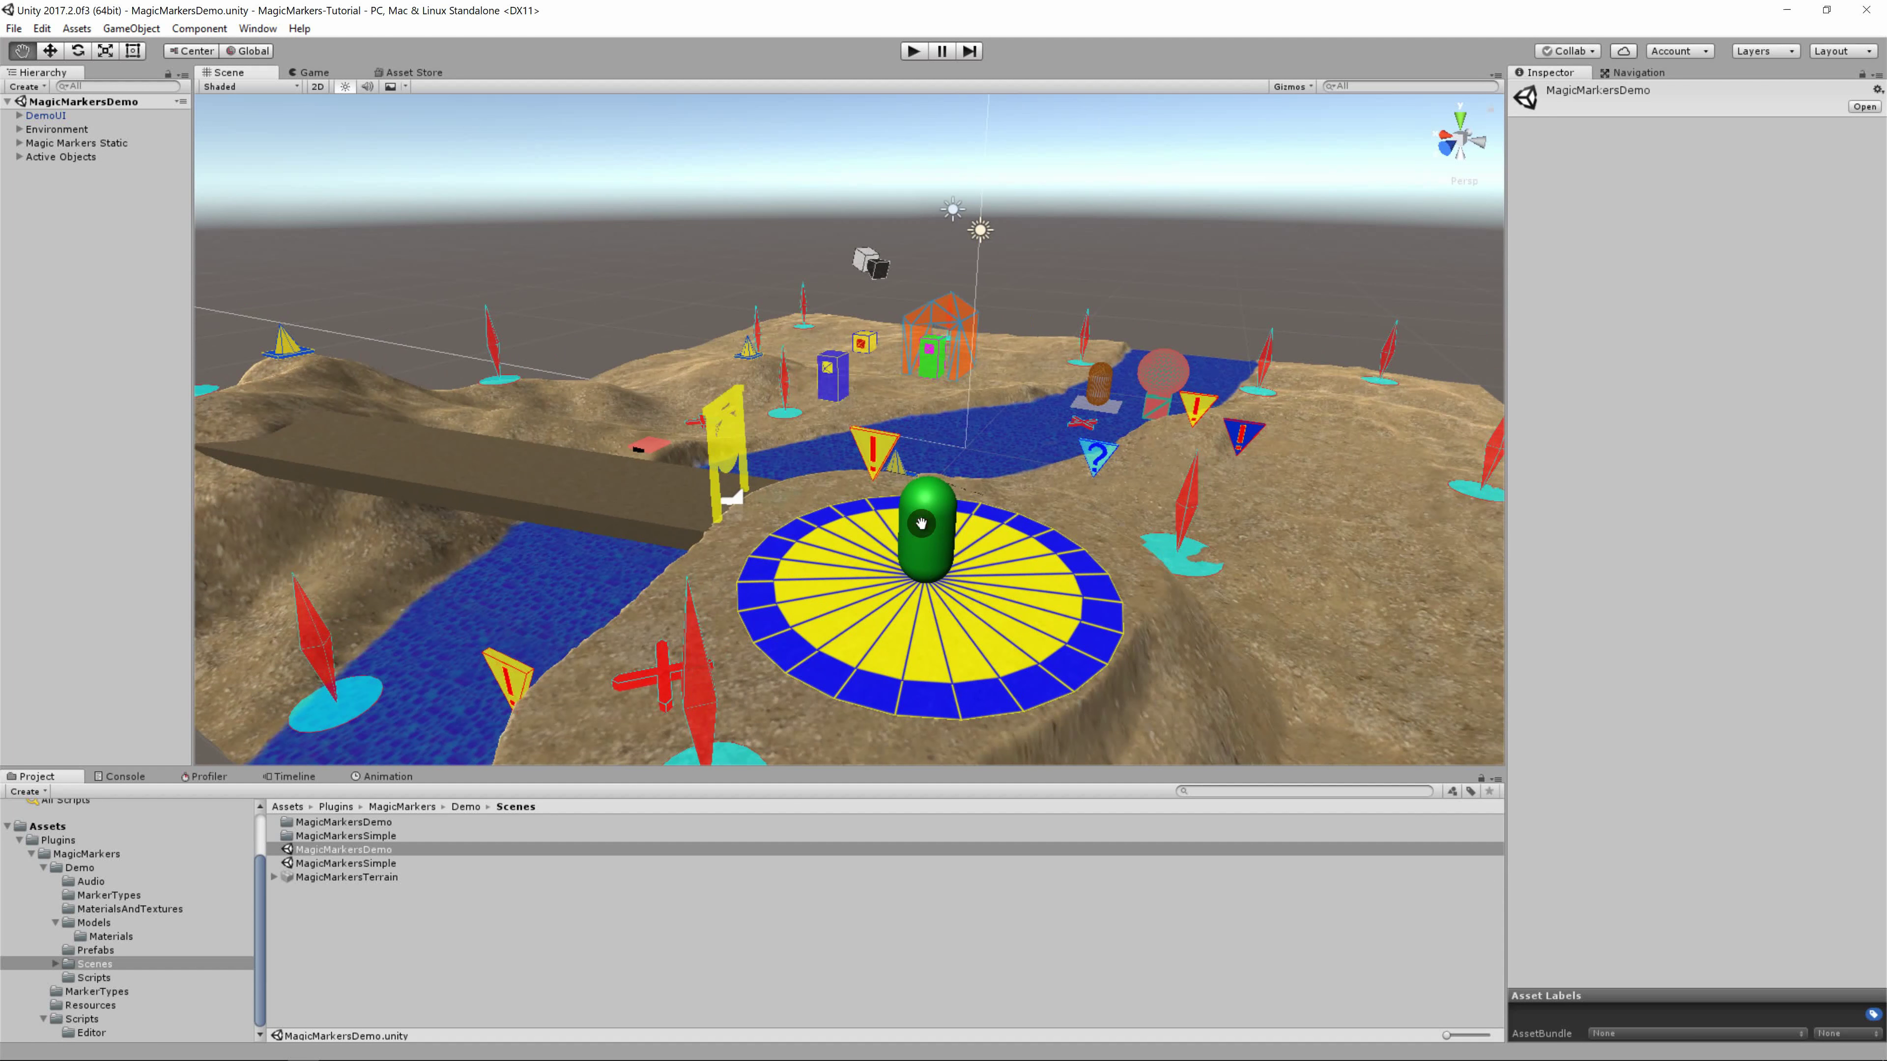
Step: Examine the bridge area and the orange custom-mesh marker with the green booth marker inside it up close
key(w)
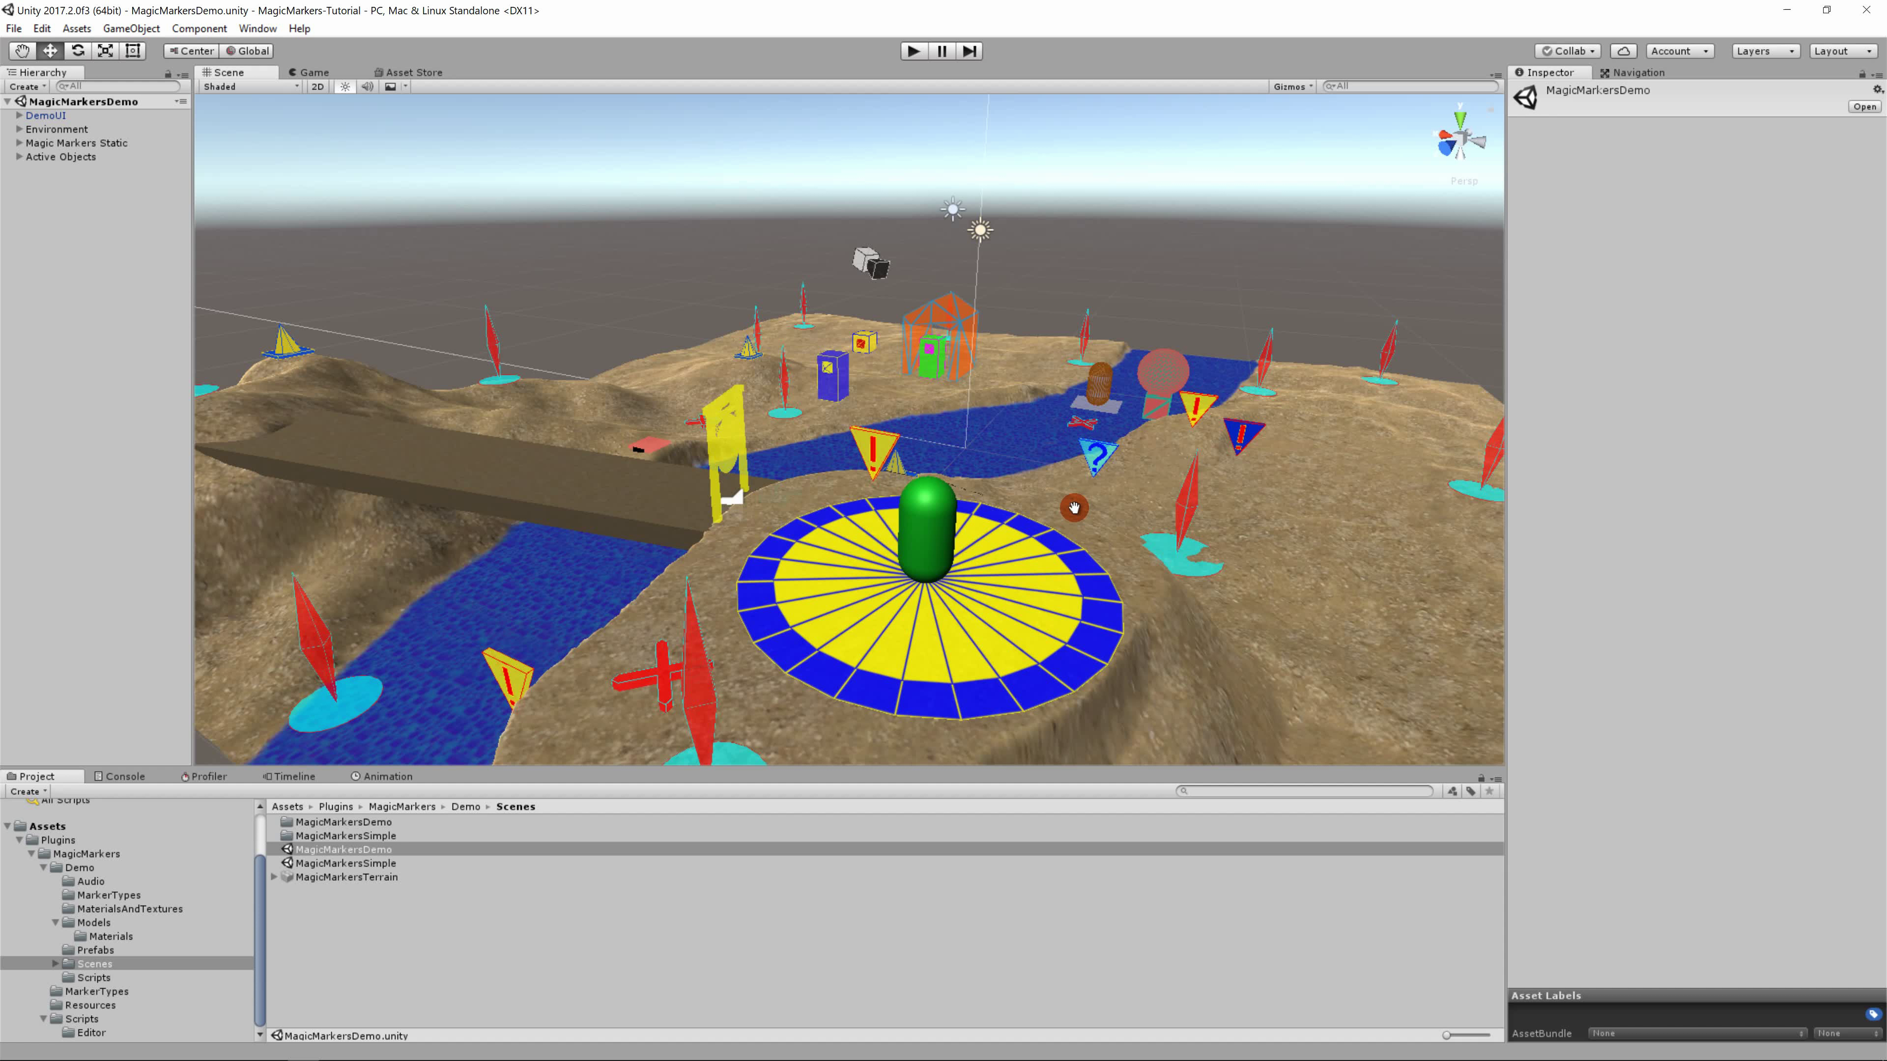
middle_drag(1075, 508, 1017, 527)
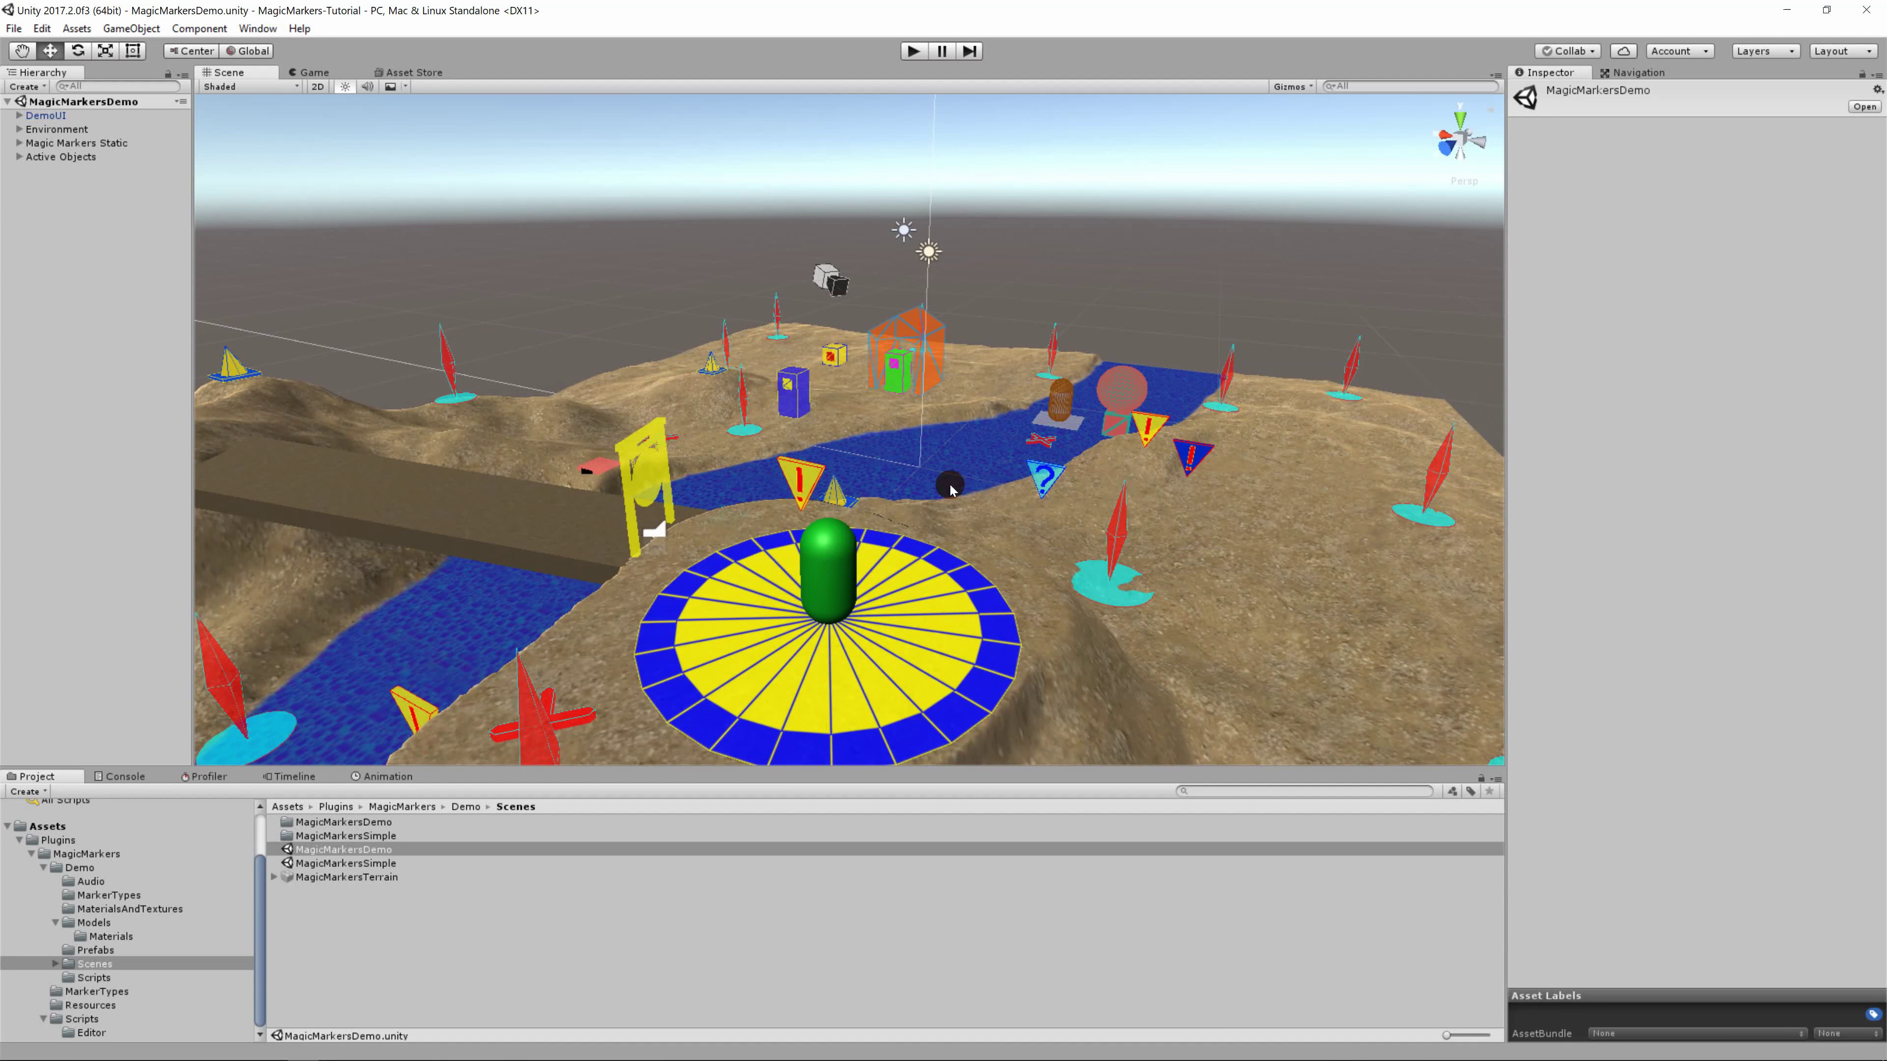
middle_drag(795, 473, 953, 525)
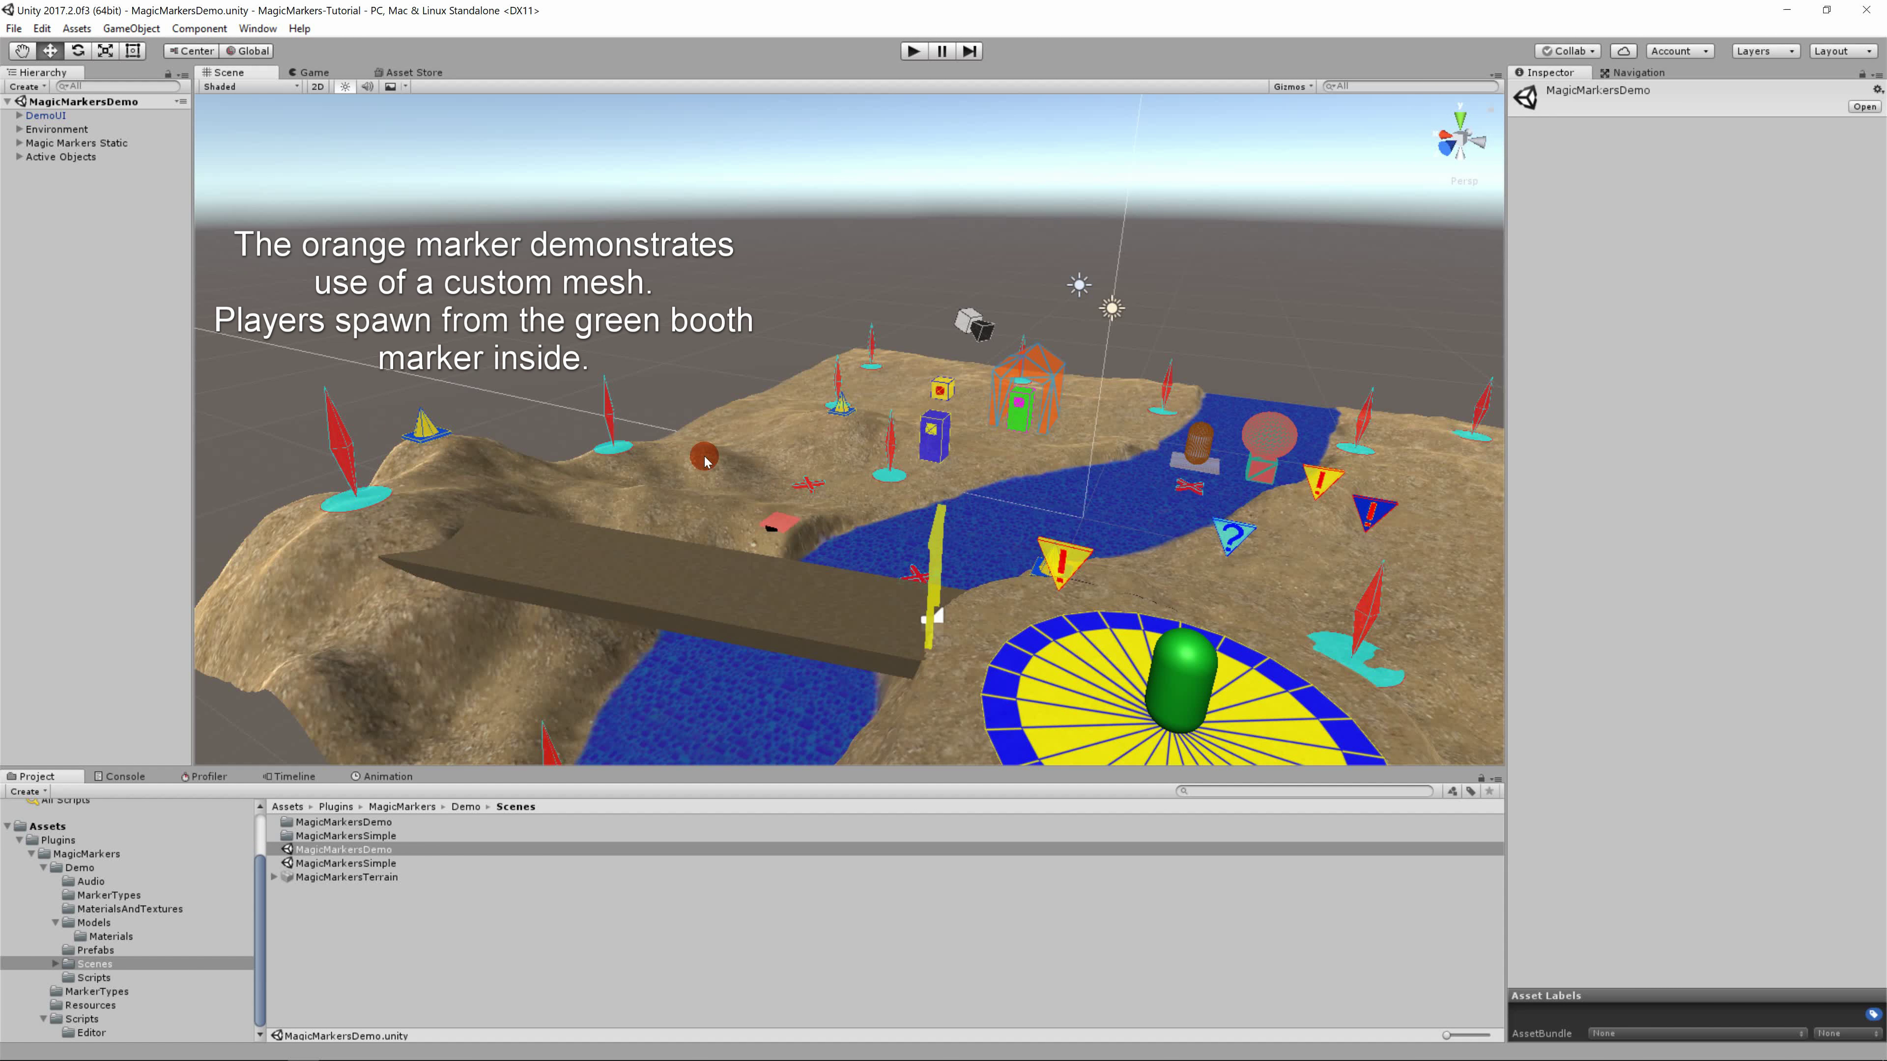
middle_drag(845, 472, 762, 439)
mouse_move(922, 423)
middle_down()
mouse_move(834, 415)
mouse_move(781, 490)
middle_up()
scroll(782, 490, up, 8)
scroll(781, 491, up, 6)
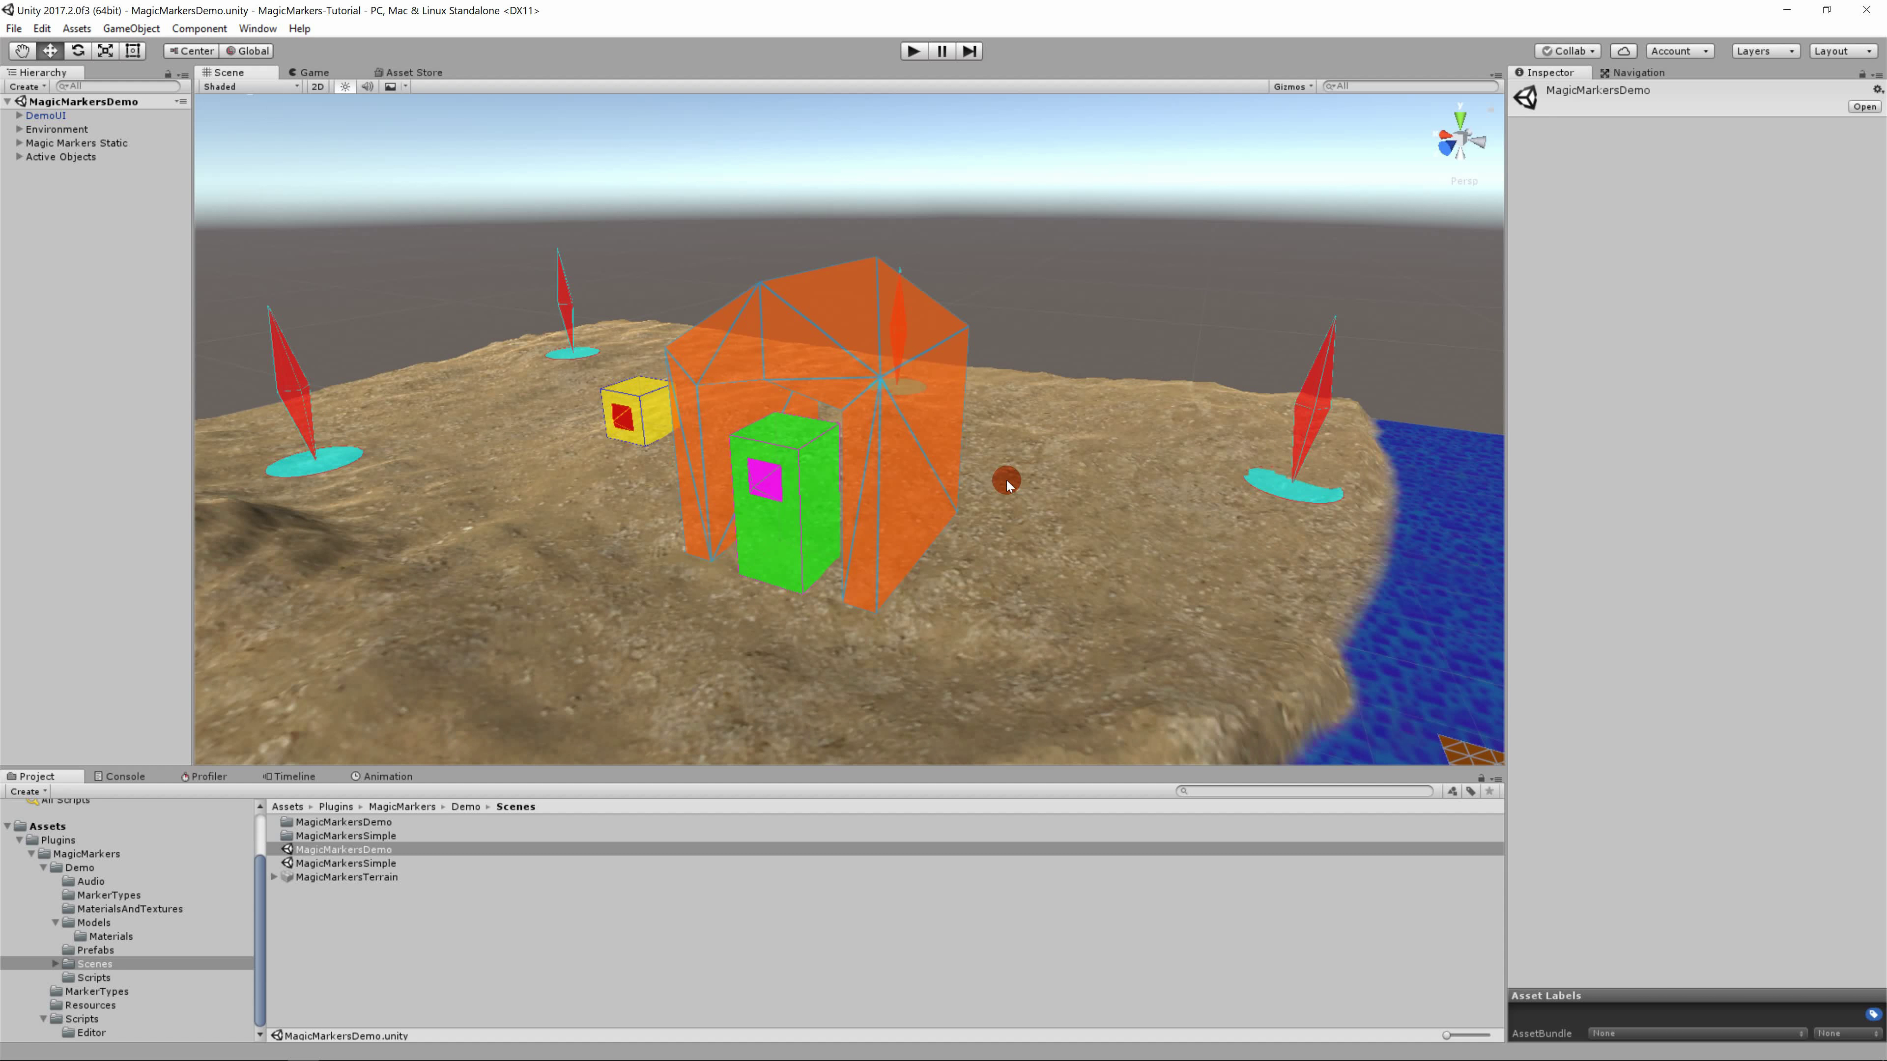
scroll(1007, 481, down, 4)
scroll(1007, 481, down, 10)
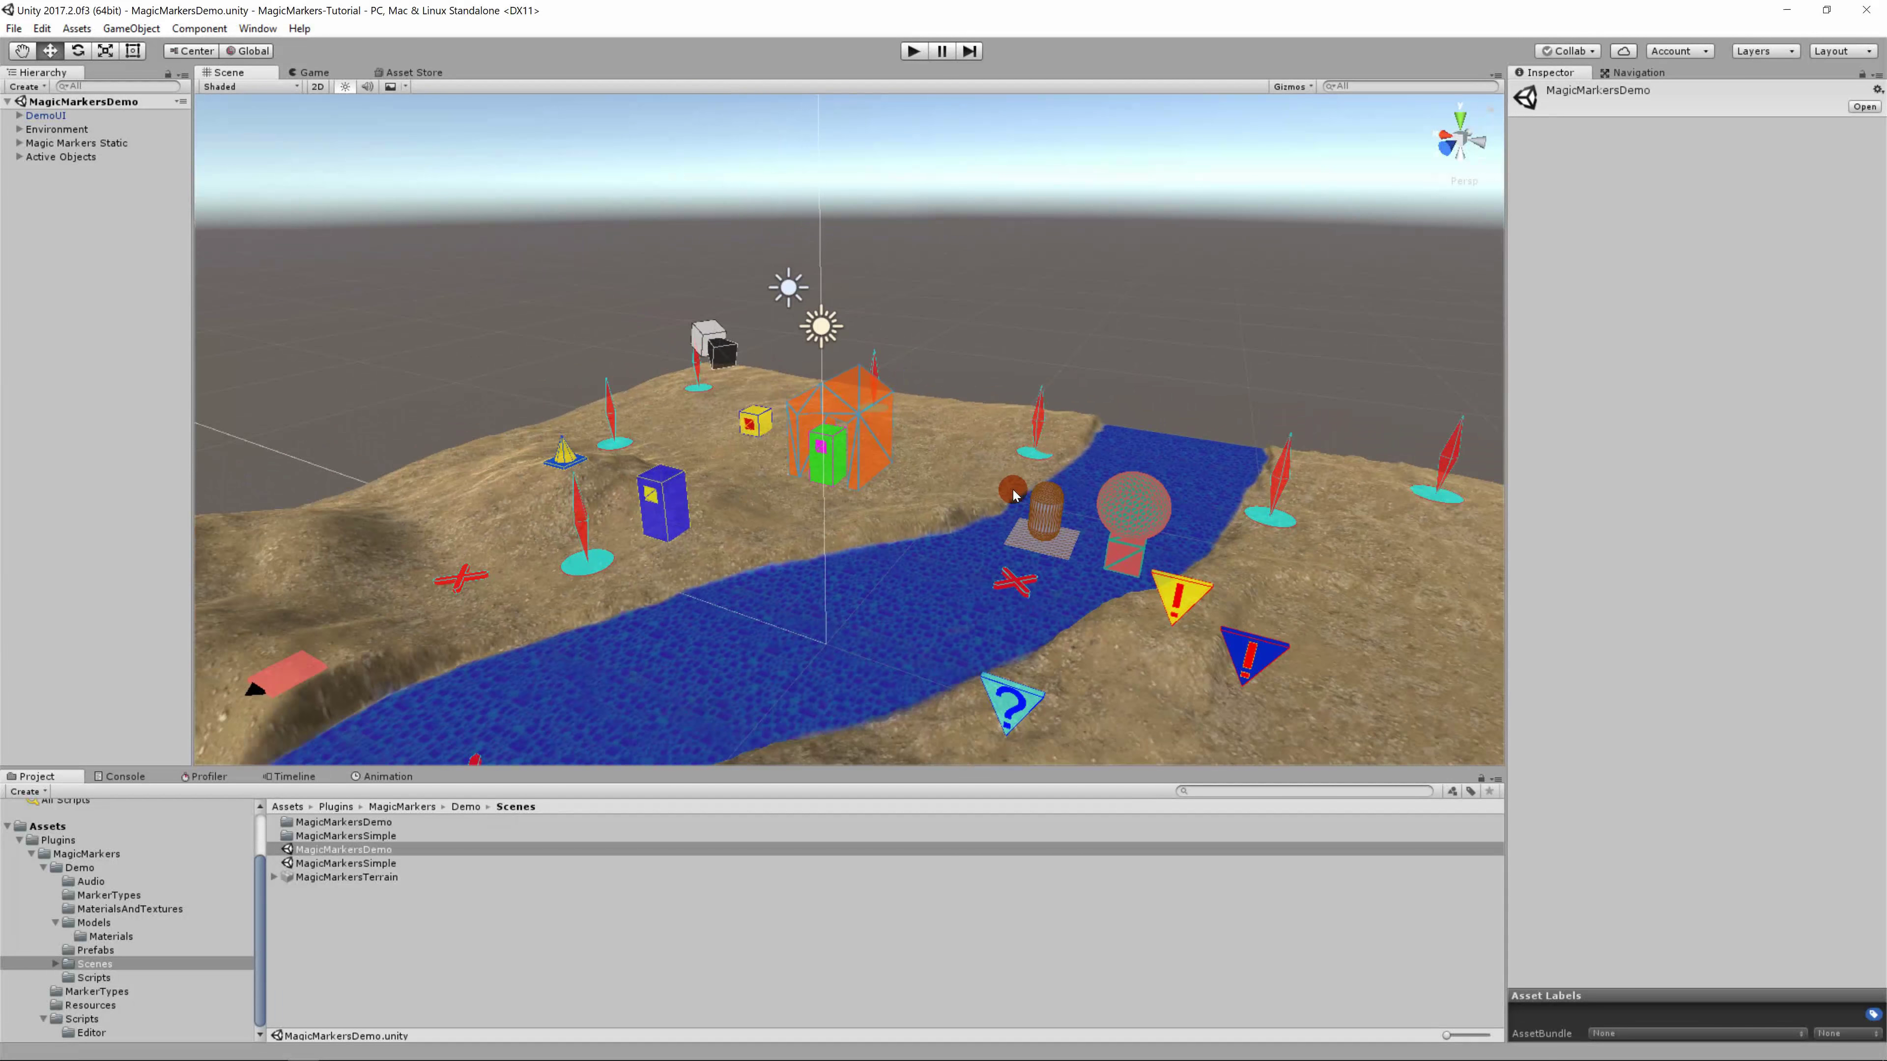
Step: Select the capsule-on-plane marker beside the sphere-and-cube marker in the river and expand its Marker Type settings
middle_drag(1132, 529, 981, 527)
scroll(1040, 541, up, 9)
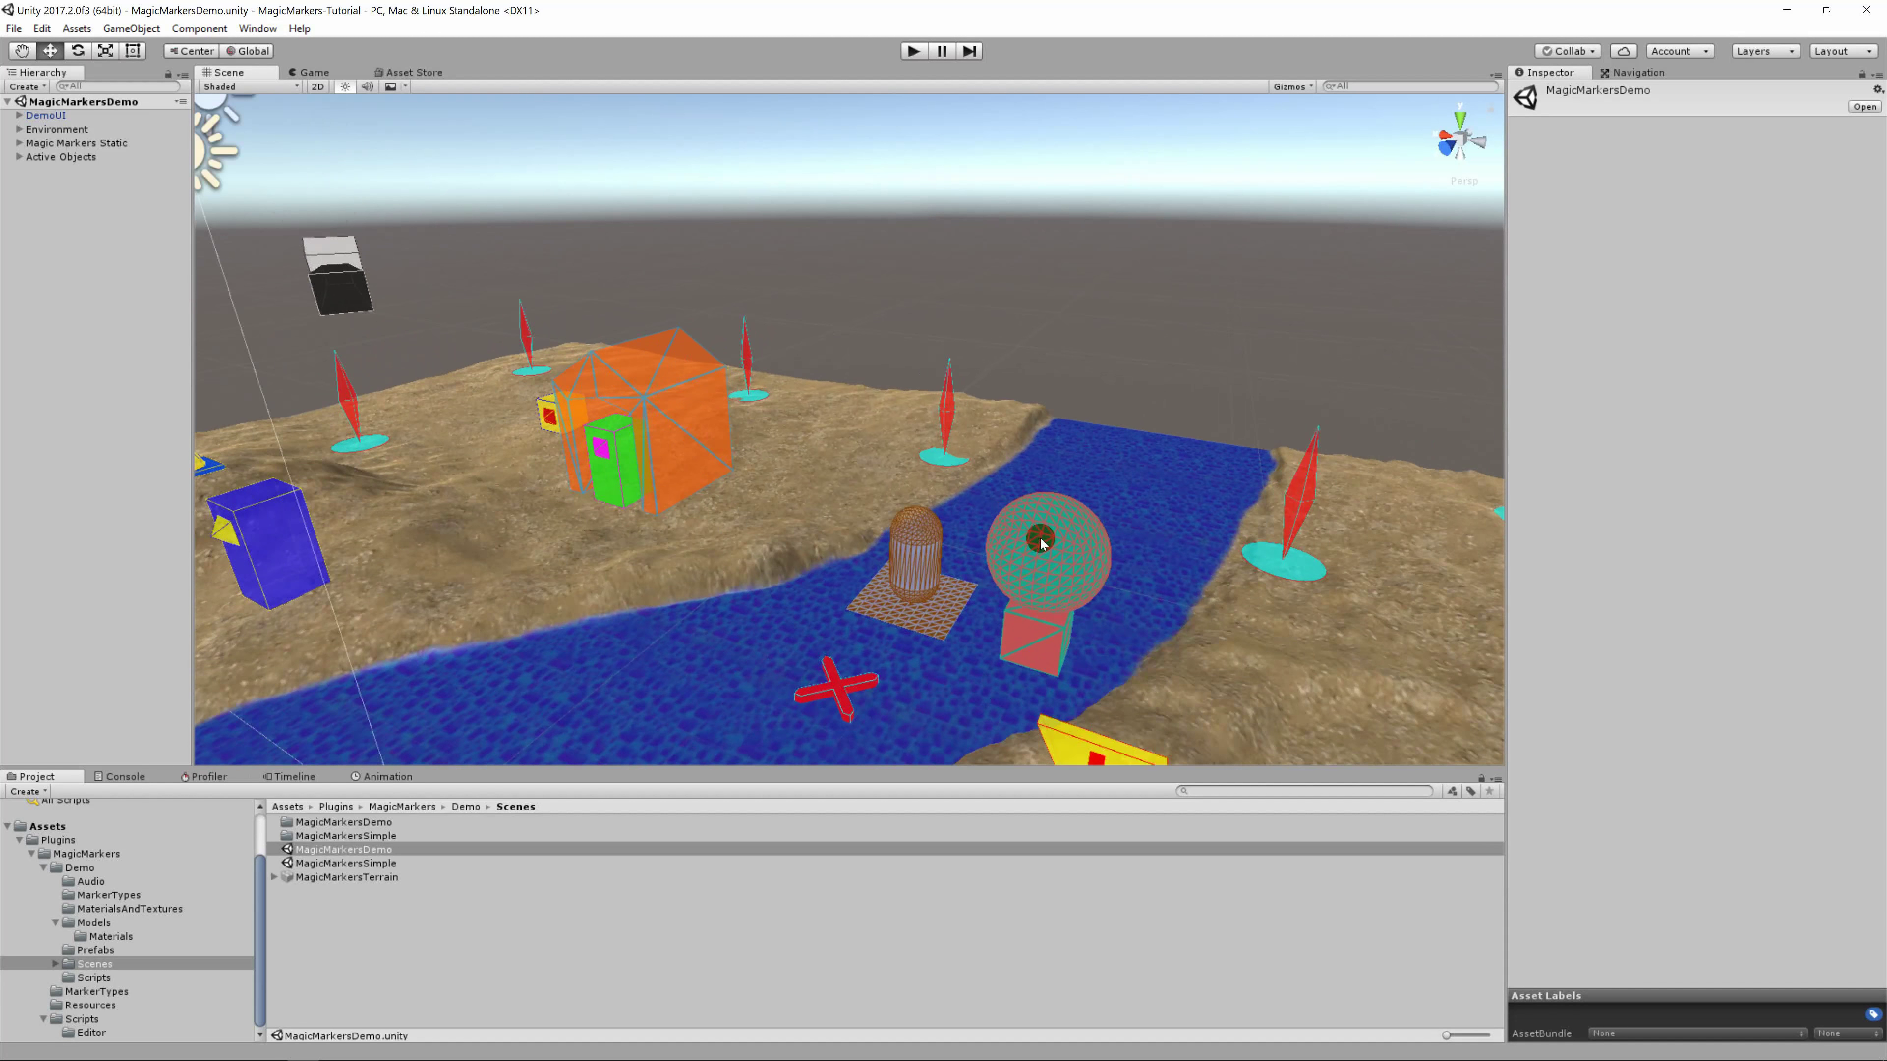
mouse_move(1207, 515)
middle_down()
mouse_move(1027, 417)
mouse_move(1005, 459)
middle_up()
scroll(1002, 464, up, 6)
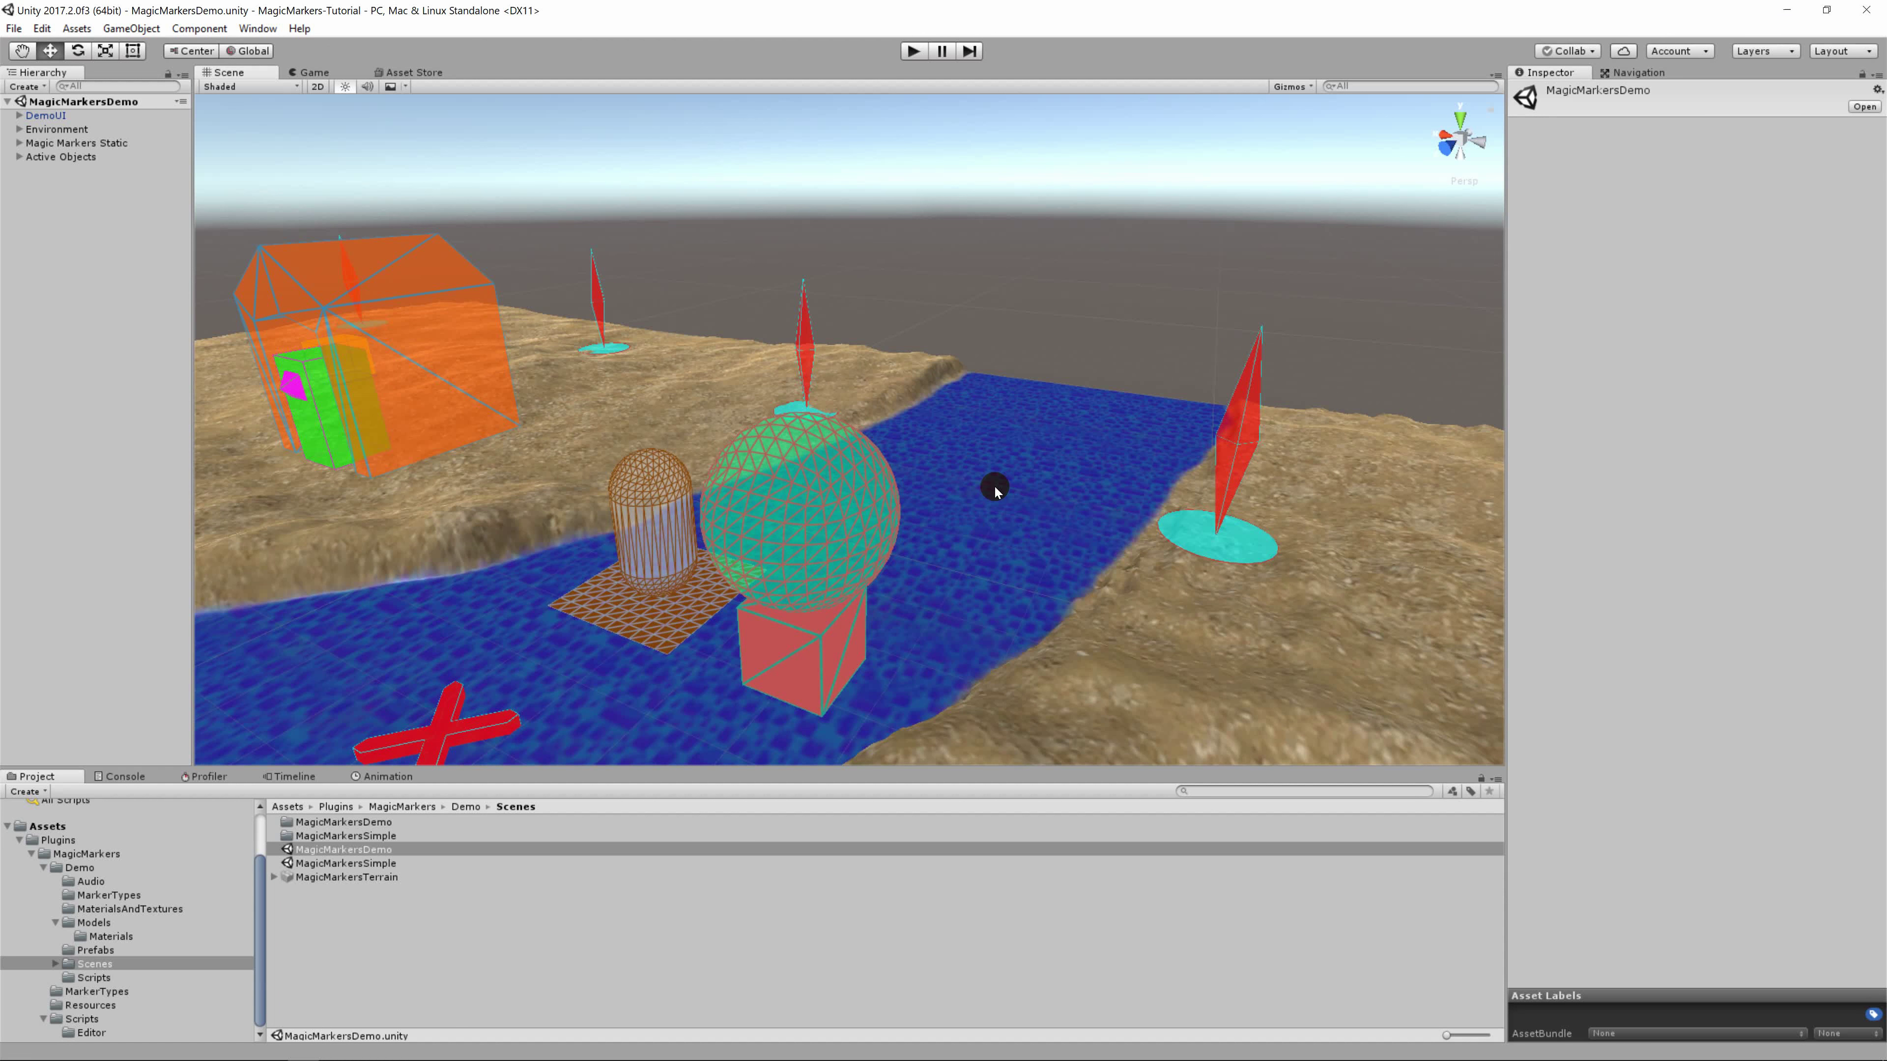
mouse_move(1010, 484)
right_down()
mouse_move(952, 510)
mouse_move(1065, 497)
mouse_move(1020, 509)
right_up()
middle_drag(942, 556, 1087, 510)
click(806, 518)
click(774, 482)
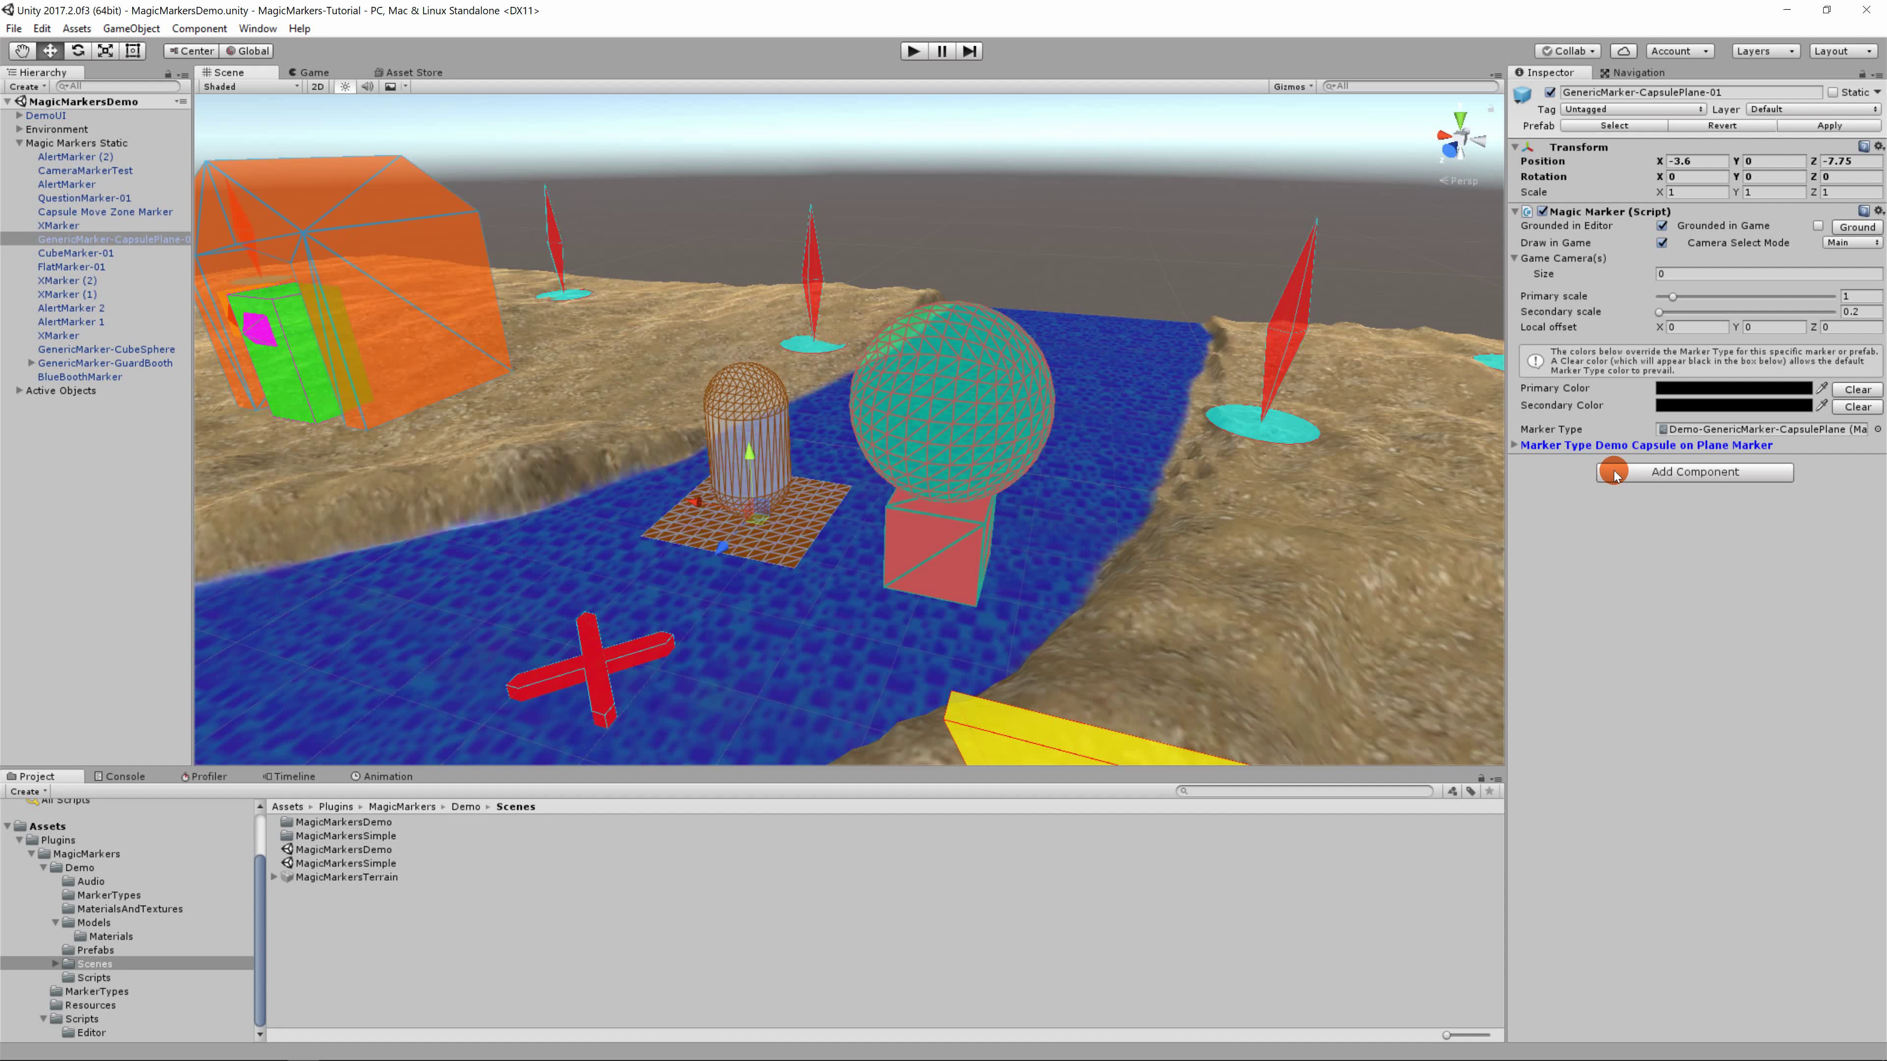
click(1514, 445)
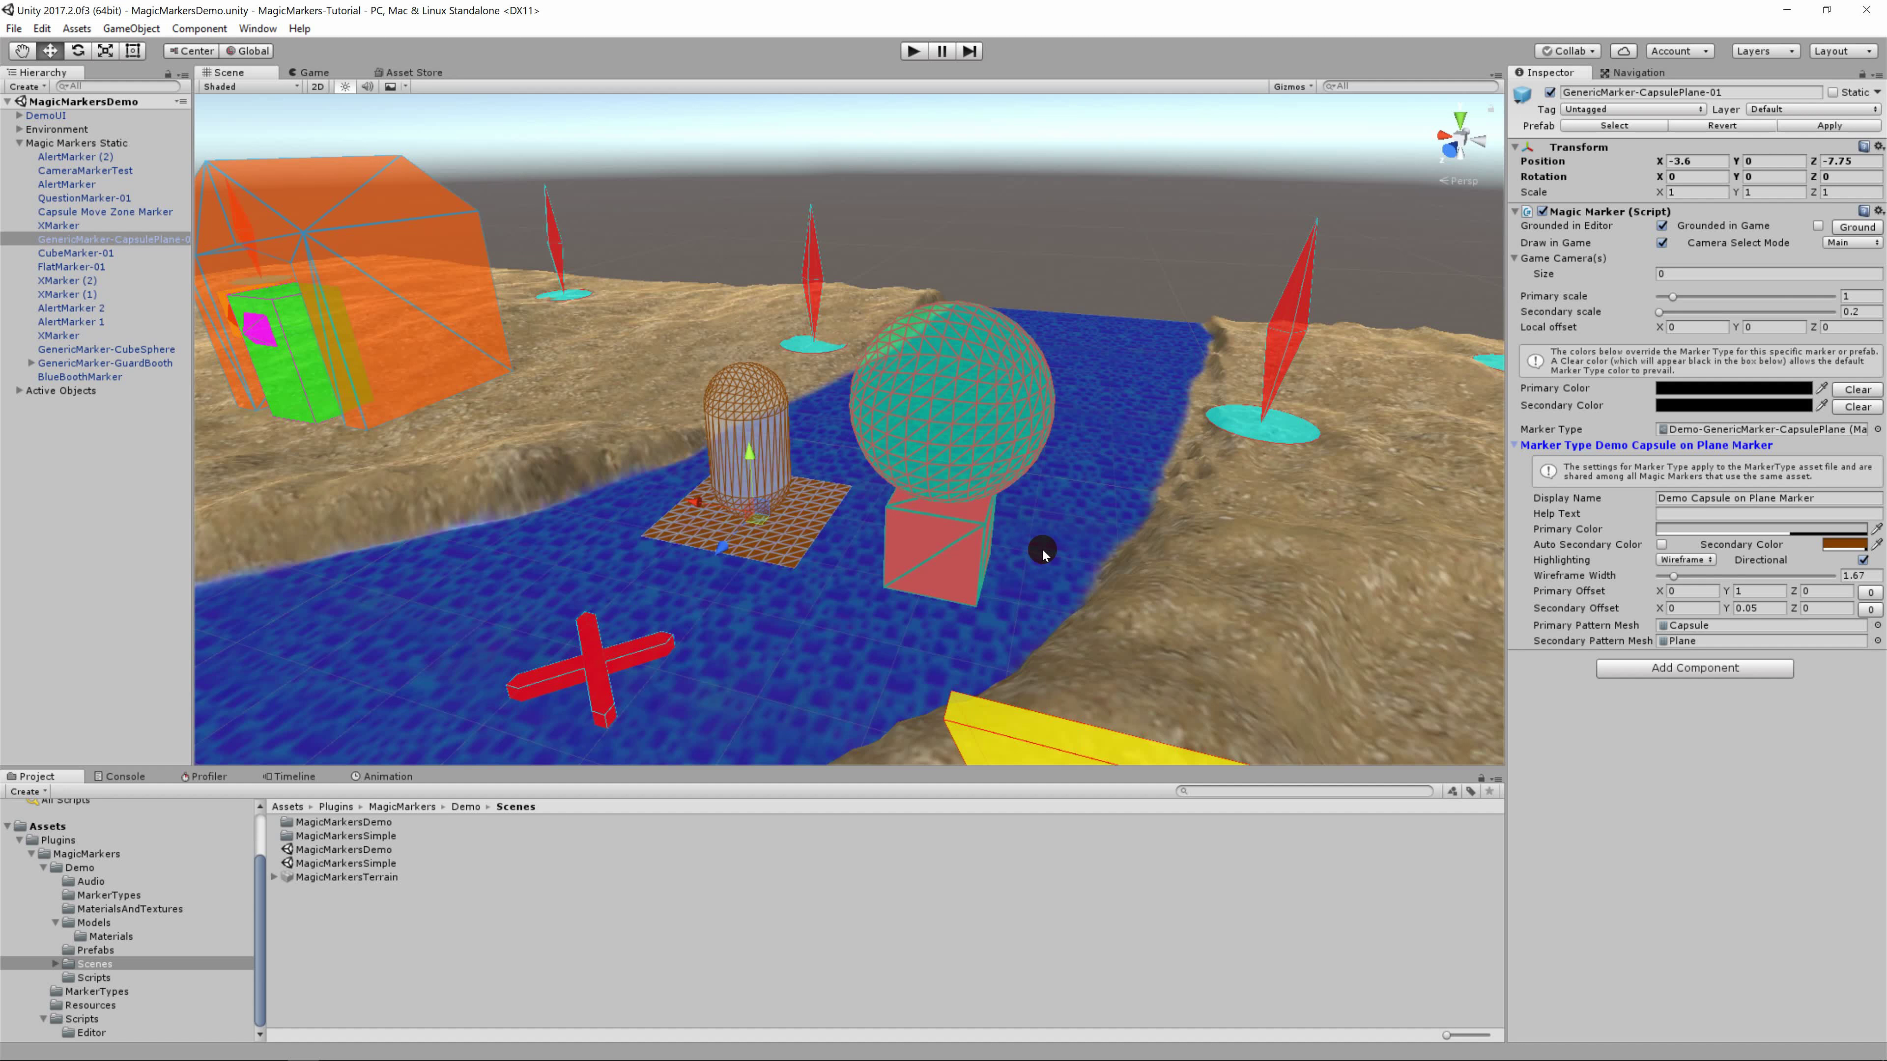
Step: Try a Wireframe Width of 0 on the capsule-on-plane marker type and raise the width again
scroll(1044, 554, up, 2)
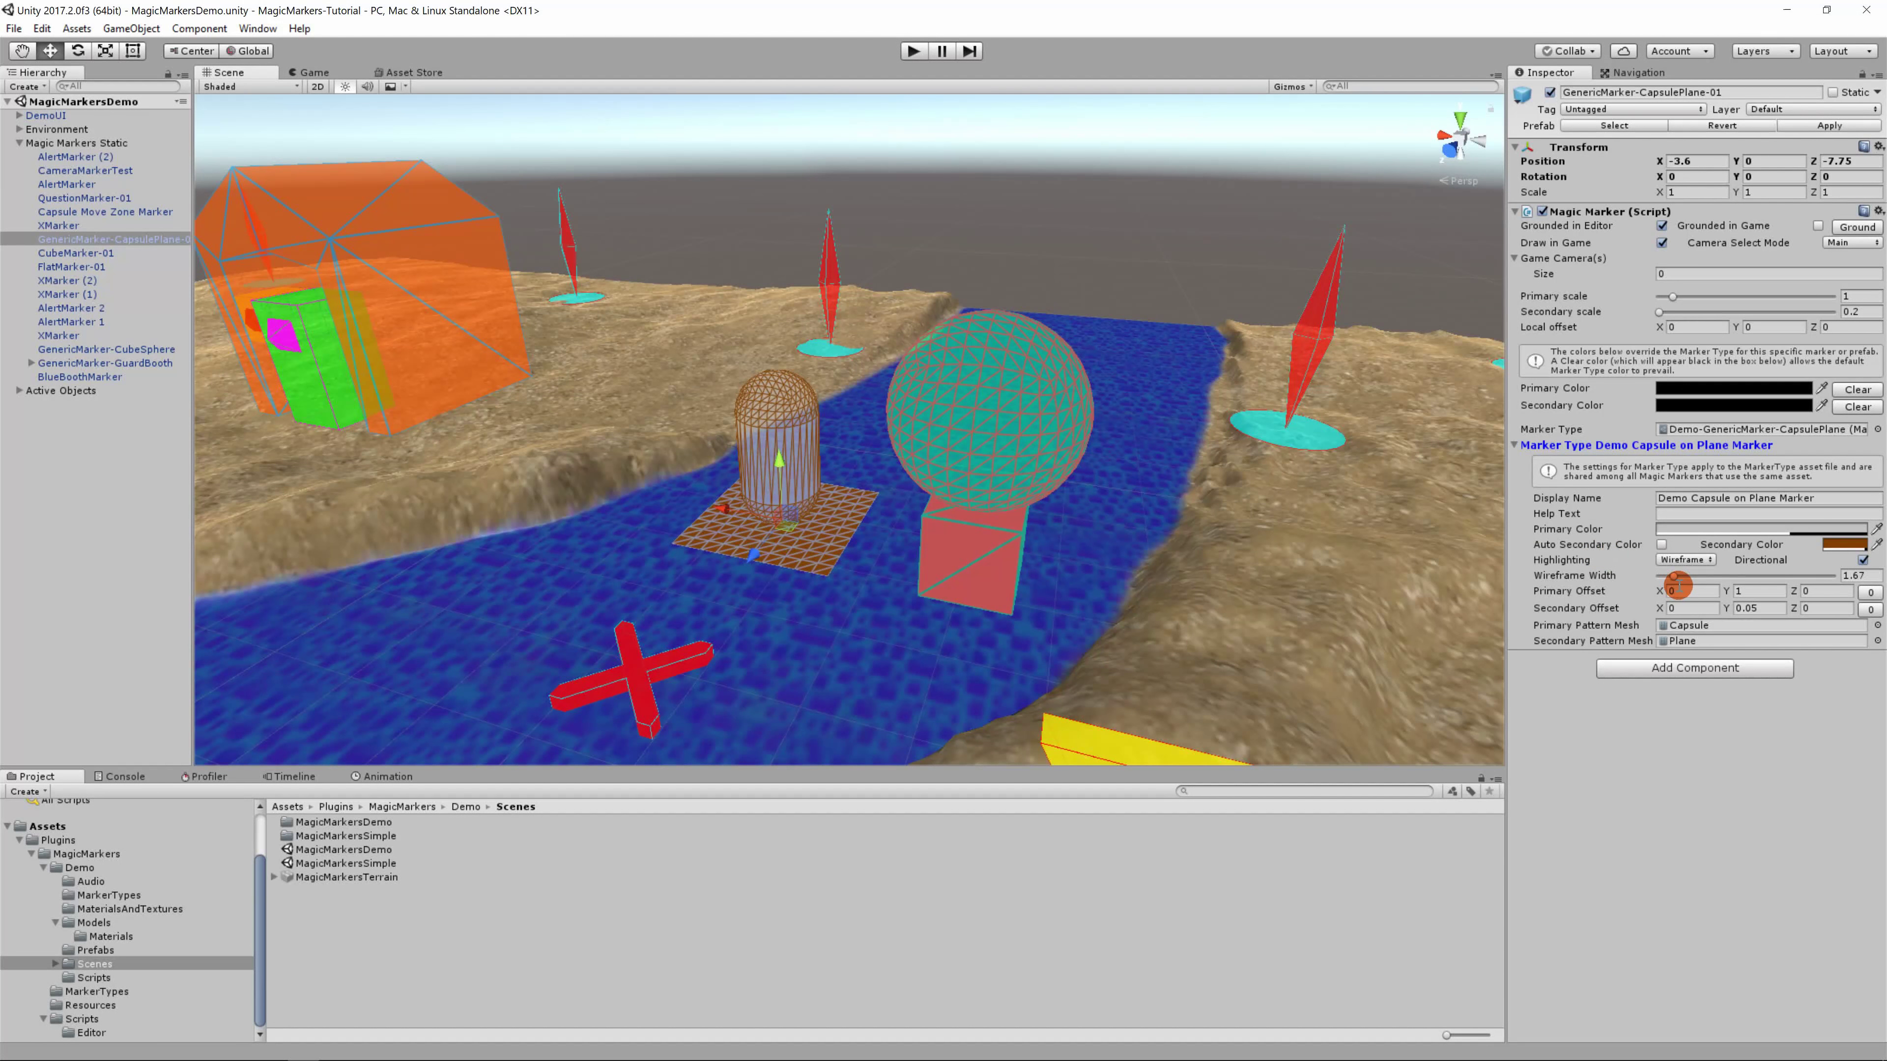
mouse_move(1674, 578)
mouse_down()
mouse_move(1691, 586)
mouse_move(1649, 585)
mouse_up()
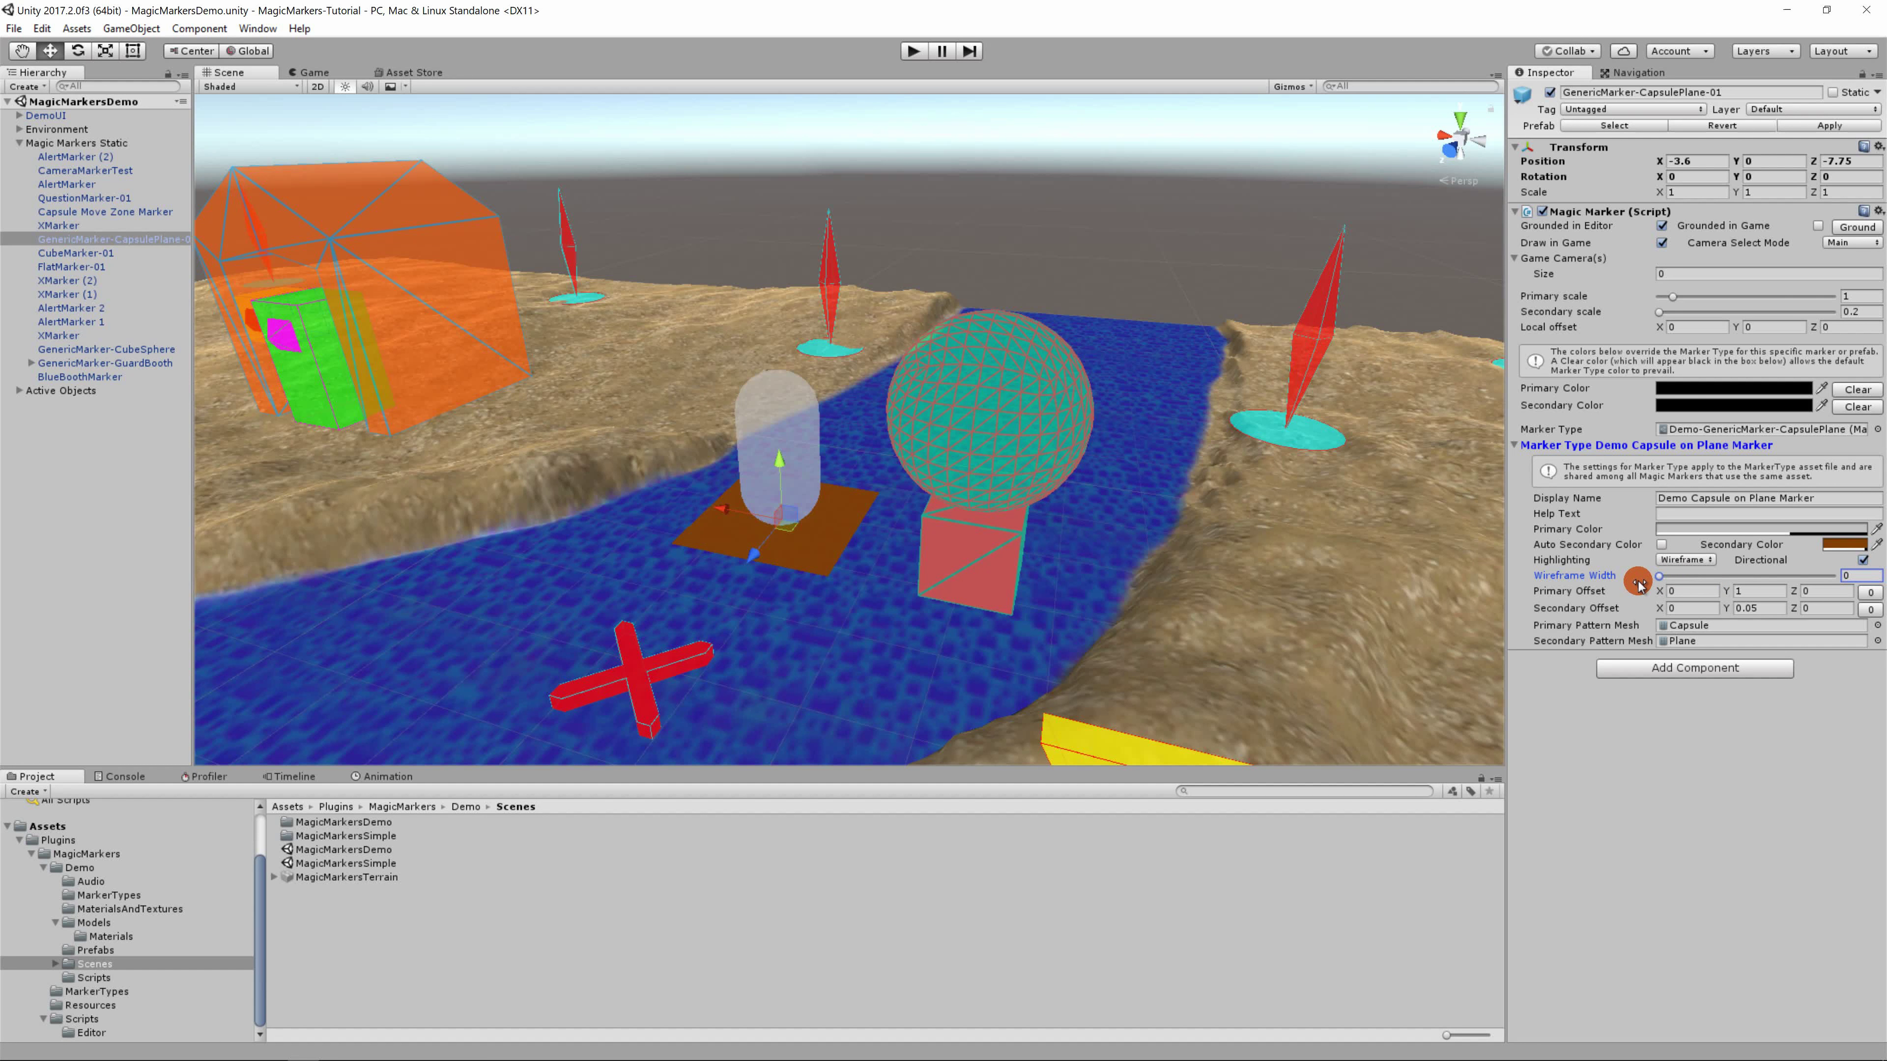
drag(1639, 585, 1674, 584)
Step: Select the MagicalFountain emitter marker on the hilltop beyond the bridge to preview its particles
scroll(884, 543, down, 10)
middle_drag(759, 544, 895, 463)
scroll(818, 515, down, 3)
right_drag(872, 493, 865, 520)
middle_drag(560, 459, 903, 609)
scroll(508, 480, up, 7)
click(443, 460)
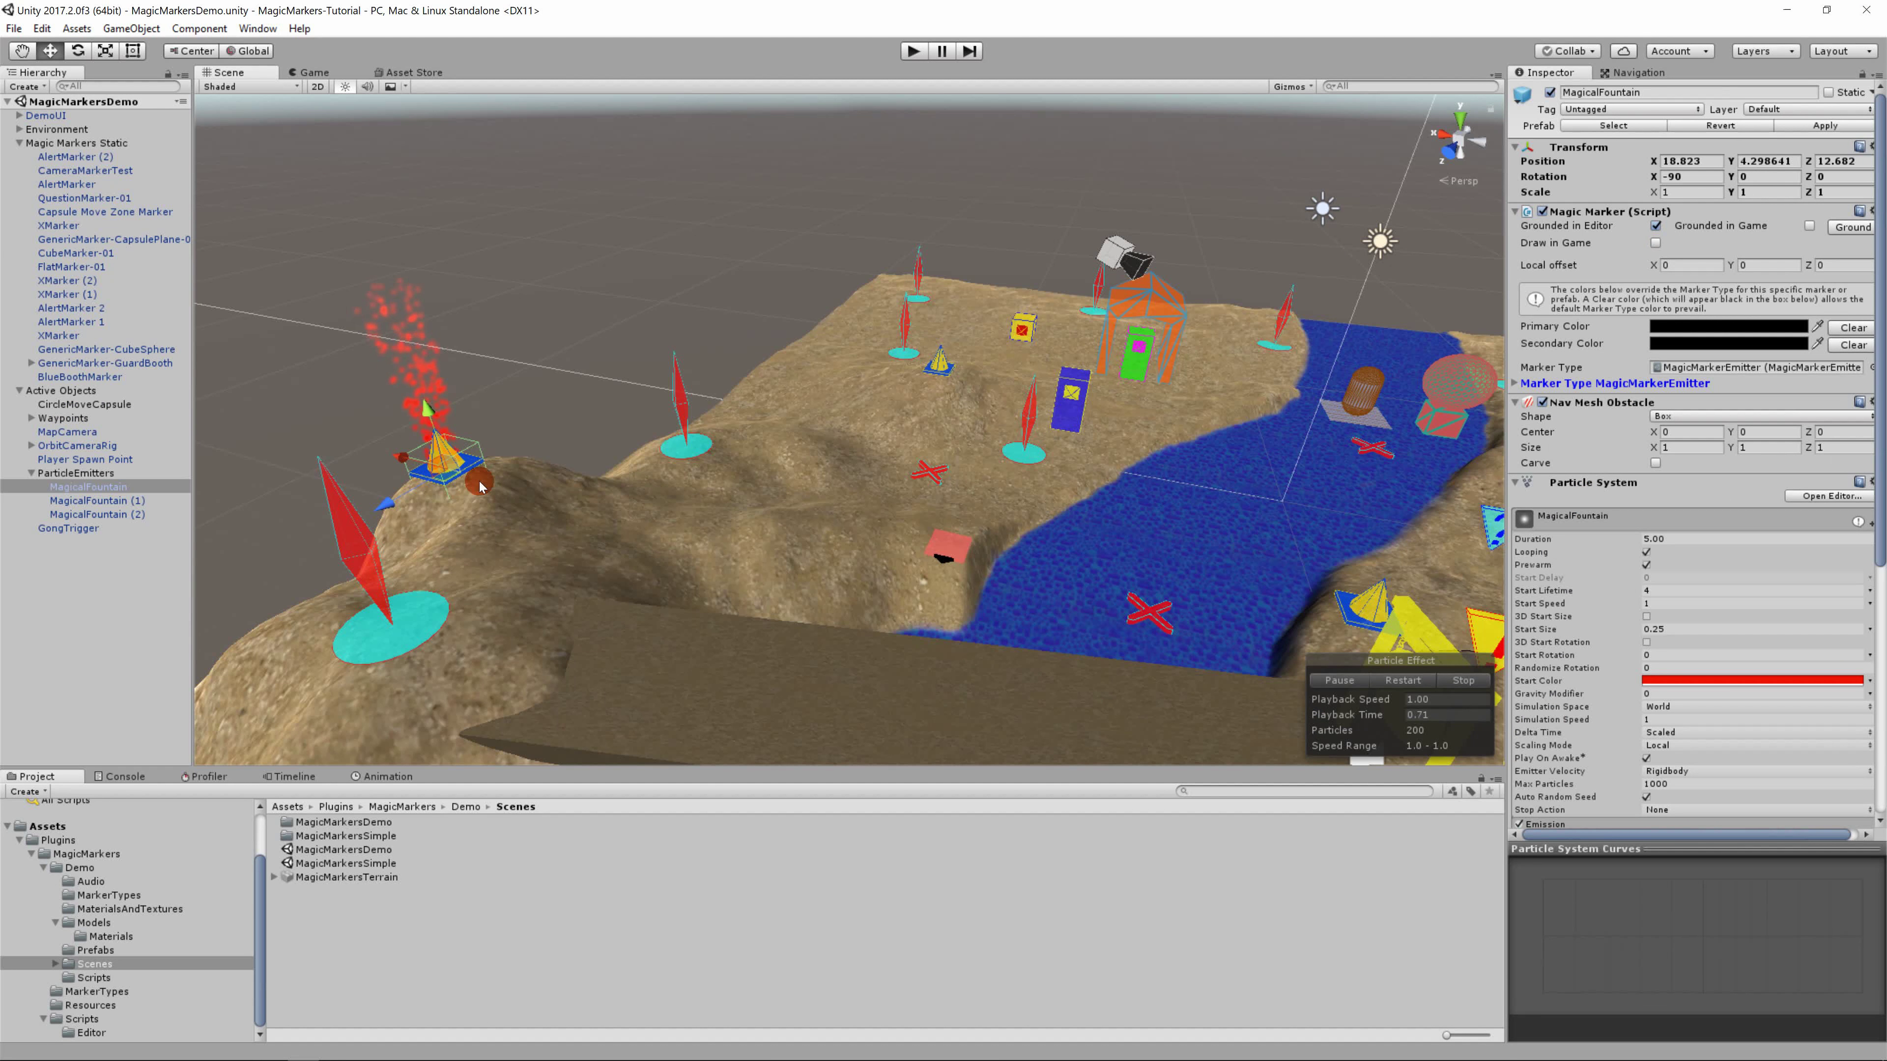
Step: Select the MagicalFountain (2) emitter marker near the blue booth to preview its particles
click(533, 528)
middle_drag(792, 506, 481, 506)
middle_drag(908, 522, 1027, 650)
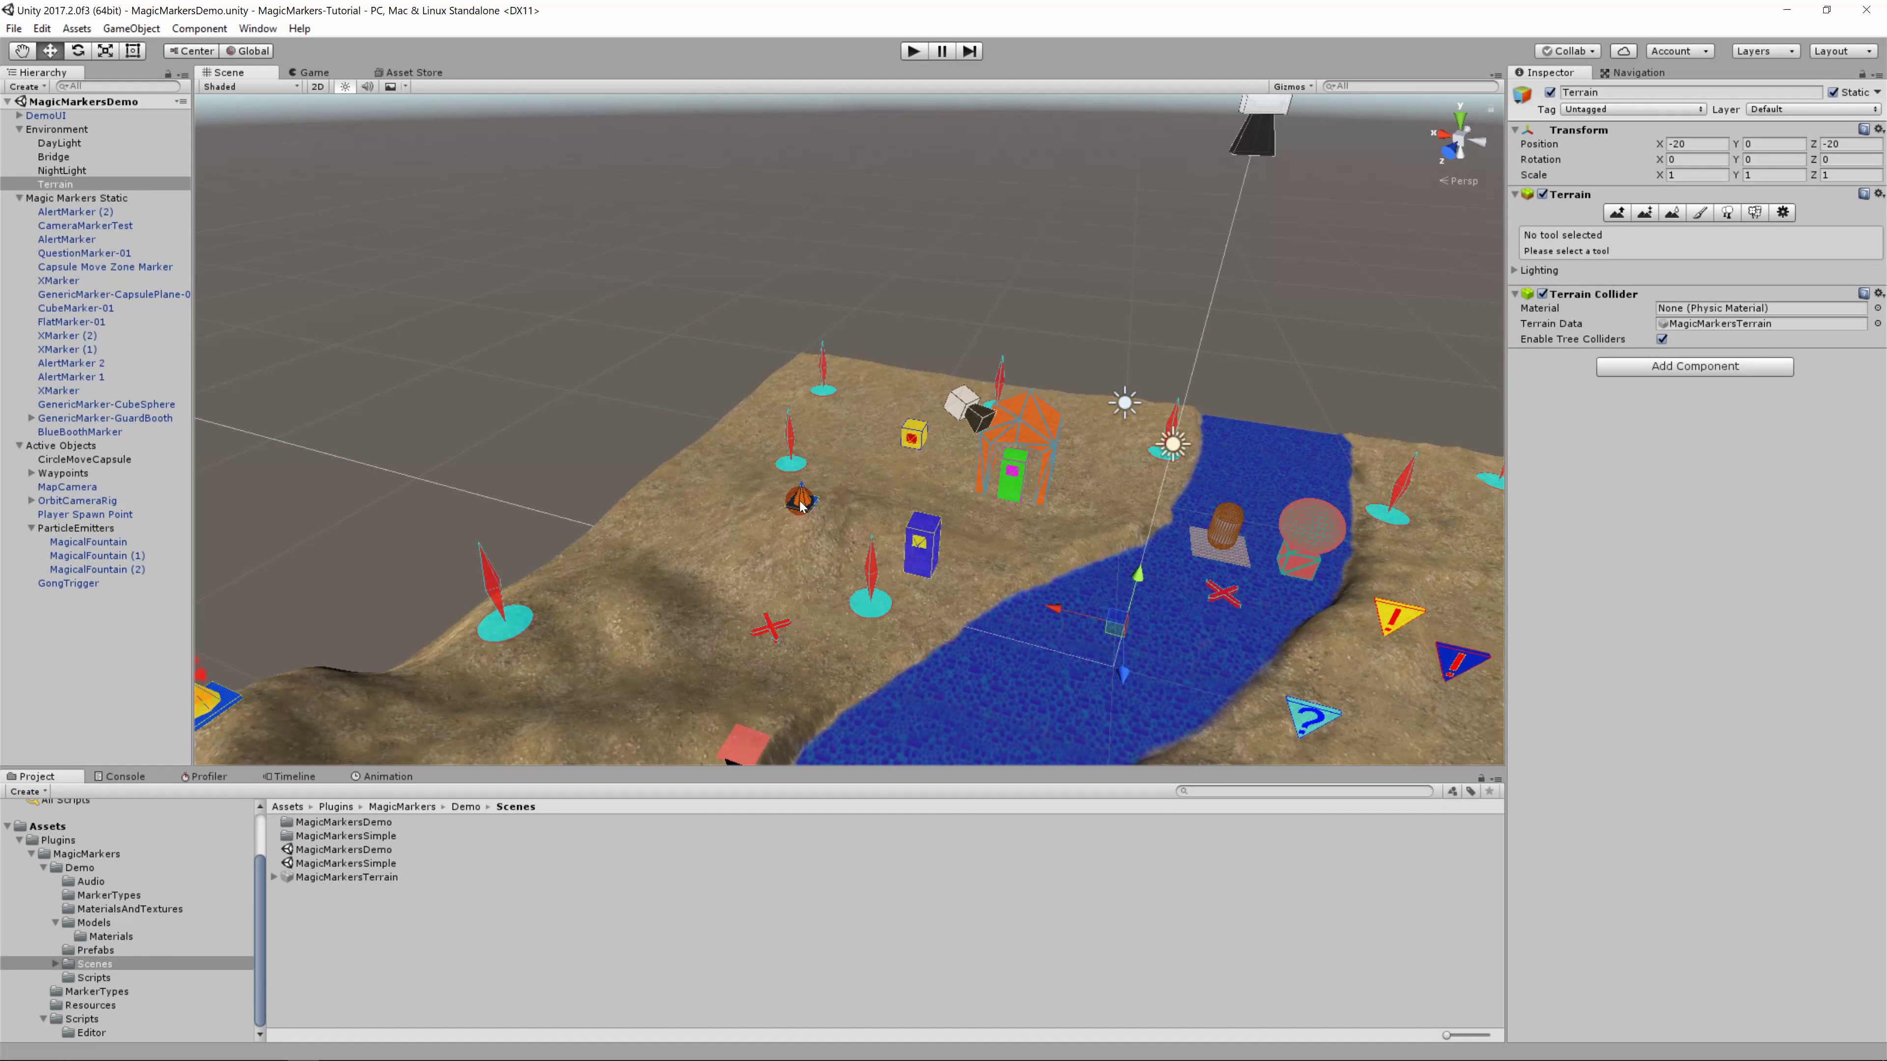
click(801, 505)
key(f)
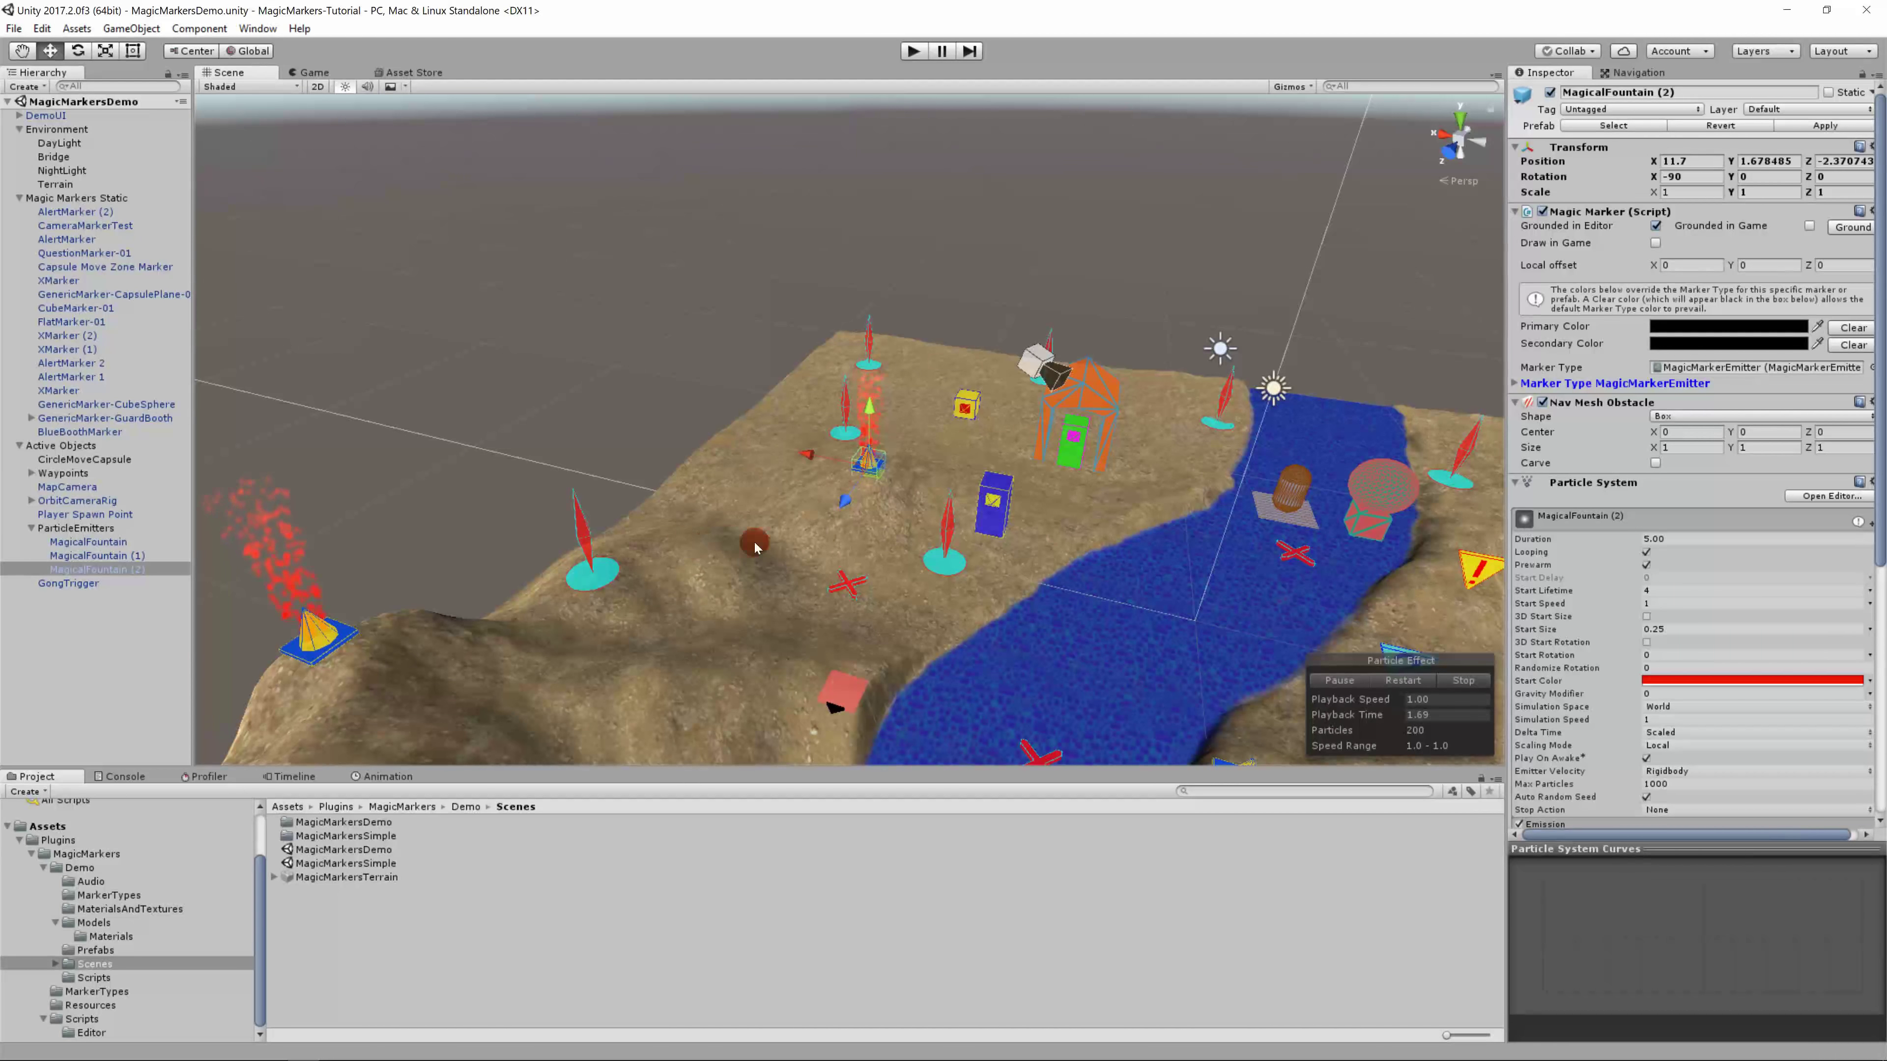
Step: Select the red X marker in the river beside the capsule-on-plane marker and examine the area around the circular capsule move zone
middle_drag(848, 544, 543, 485)
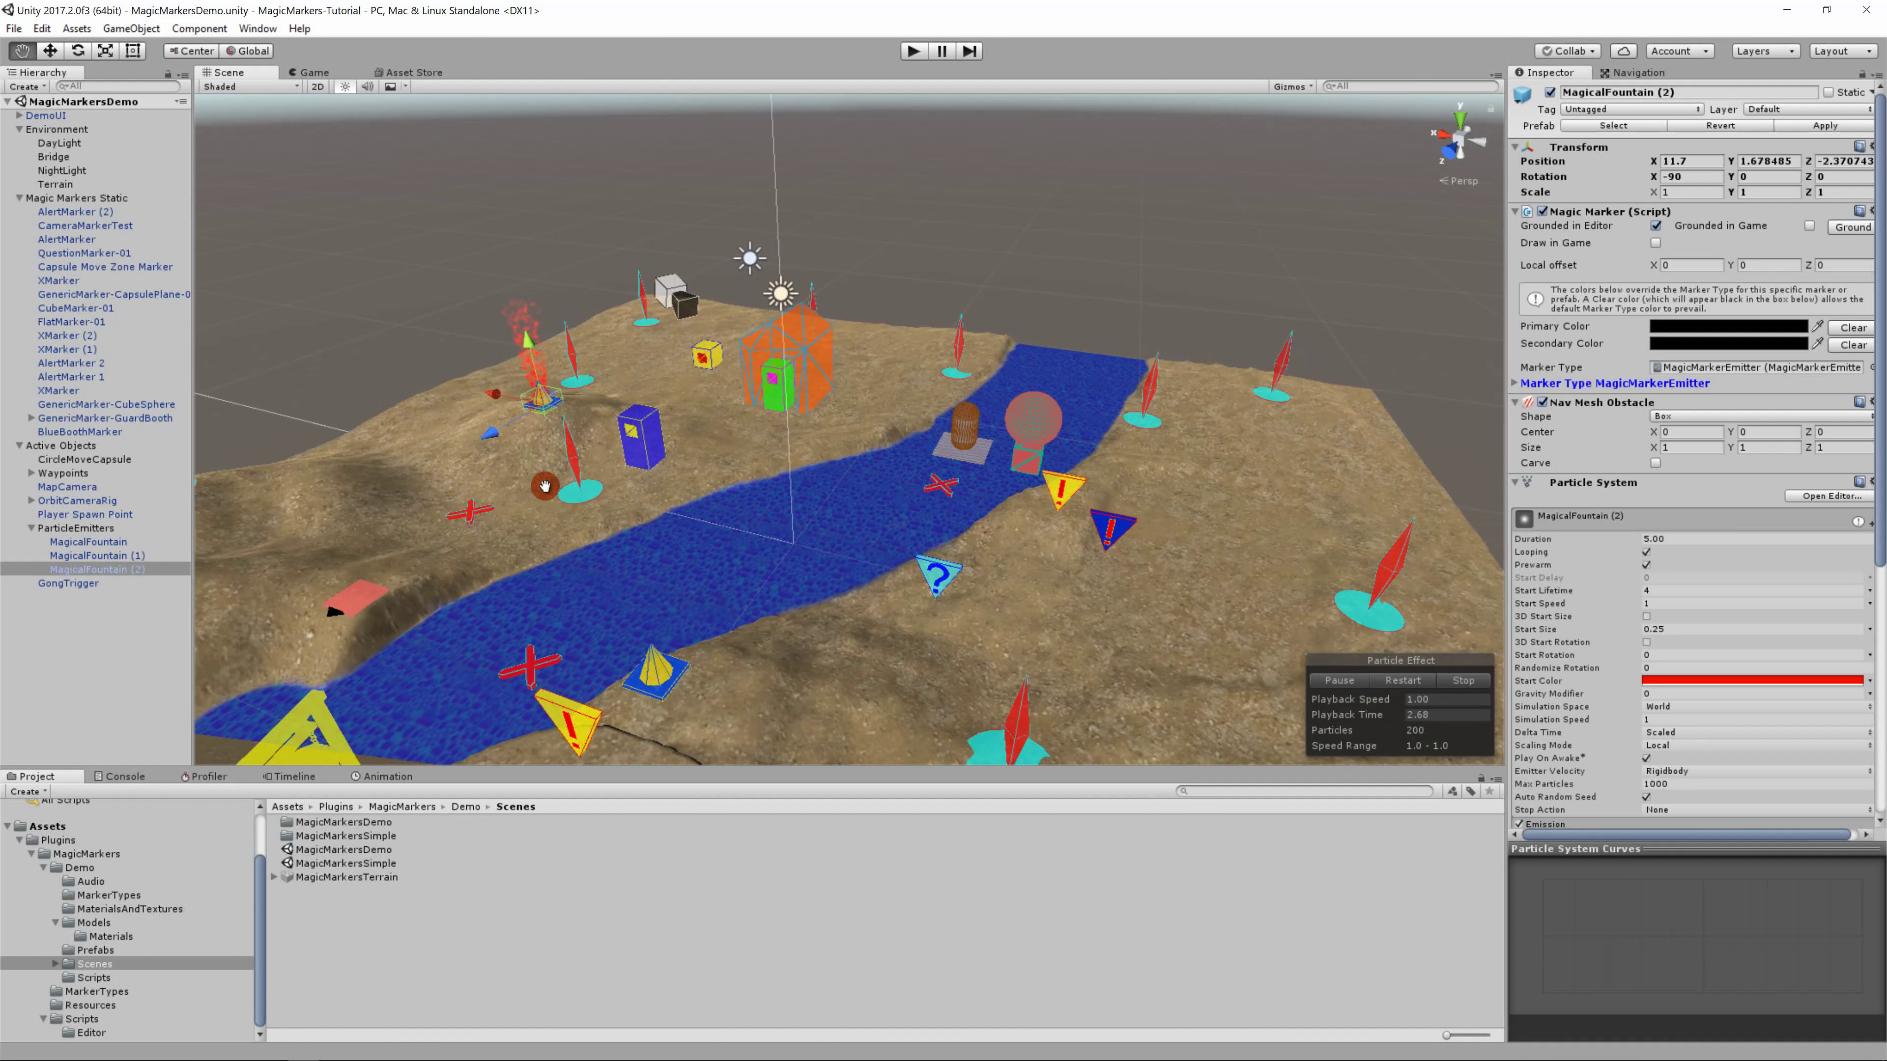
click(936, 486)
middle_drag(734, 528, 752, 446)
scroll(864, 477, down, 3)
right_drag(741, 490, 572, 513)
scroll(572, 513, up, 3)
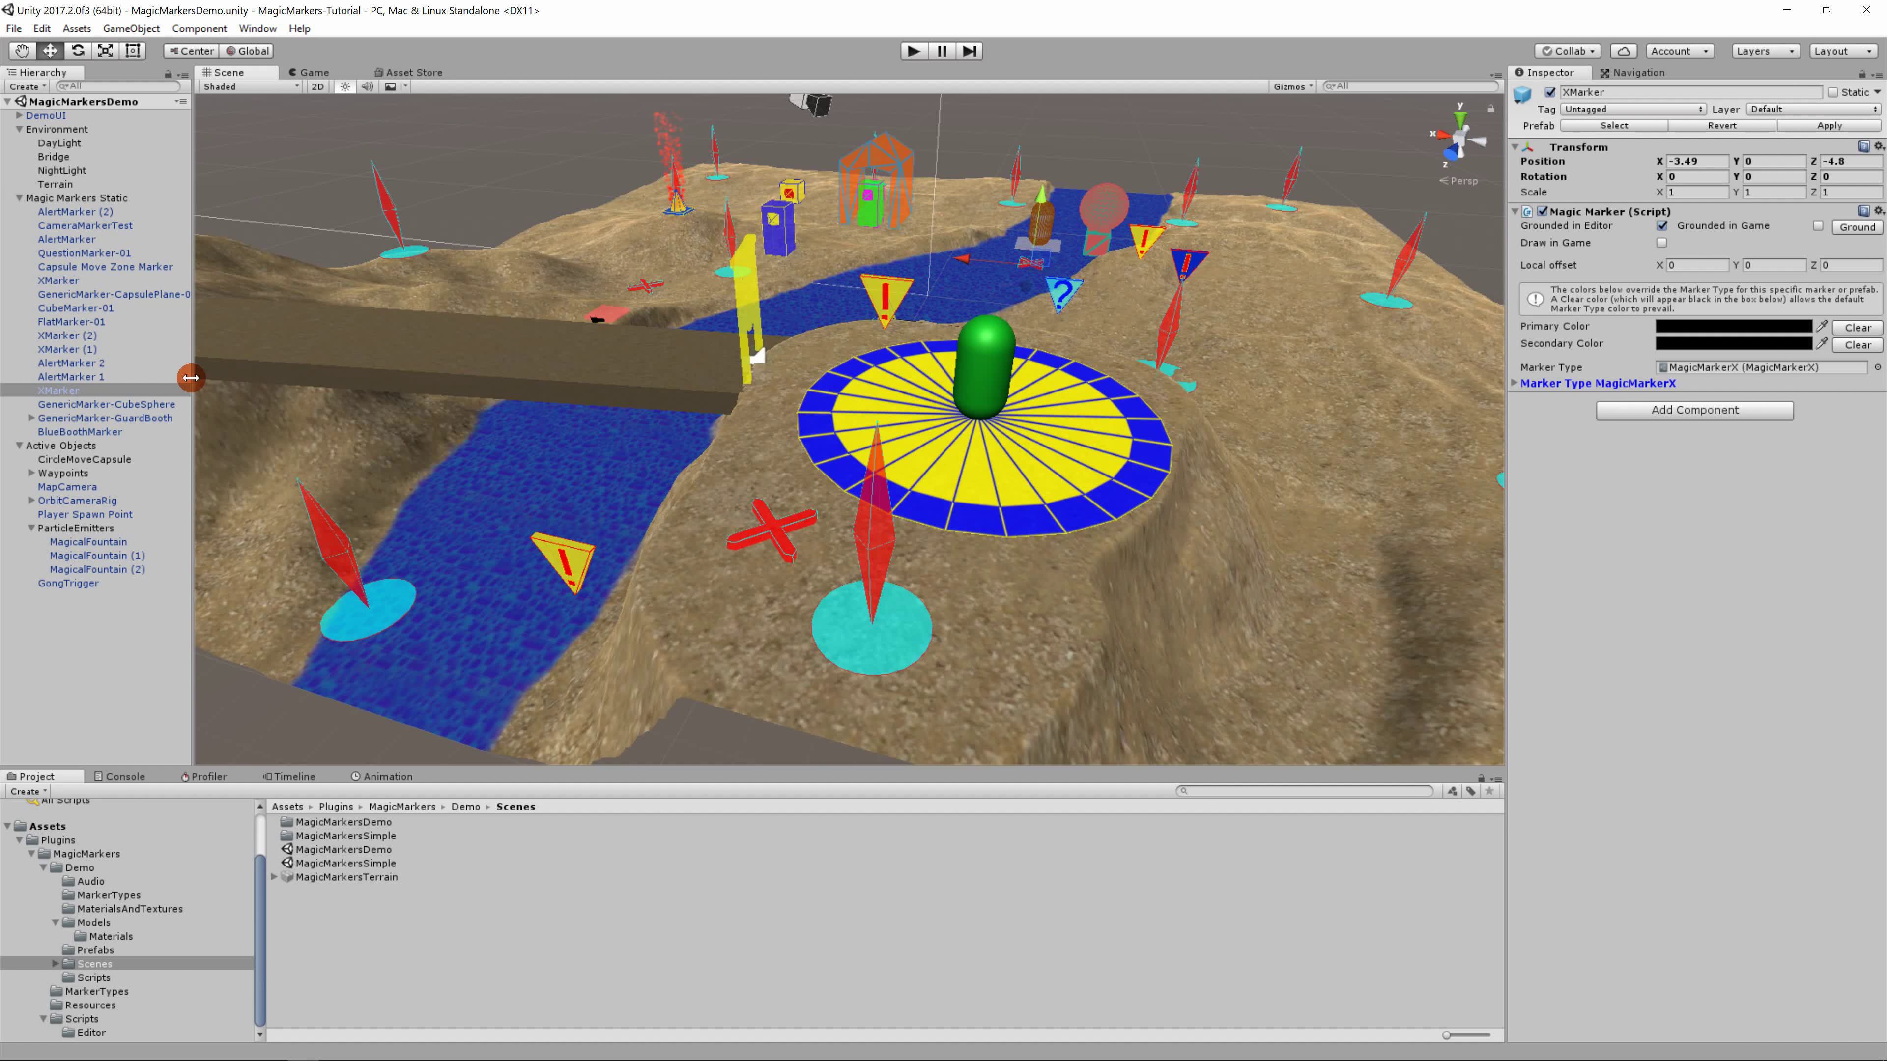
Step: Widen the Hierarchy and expand the Waypoints group under Active Objects to list its waypoints
drag(191, 378, 247, 379)
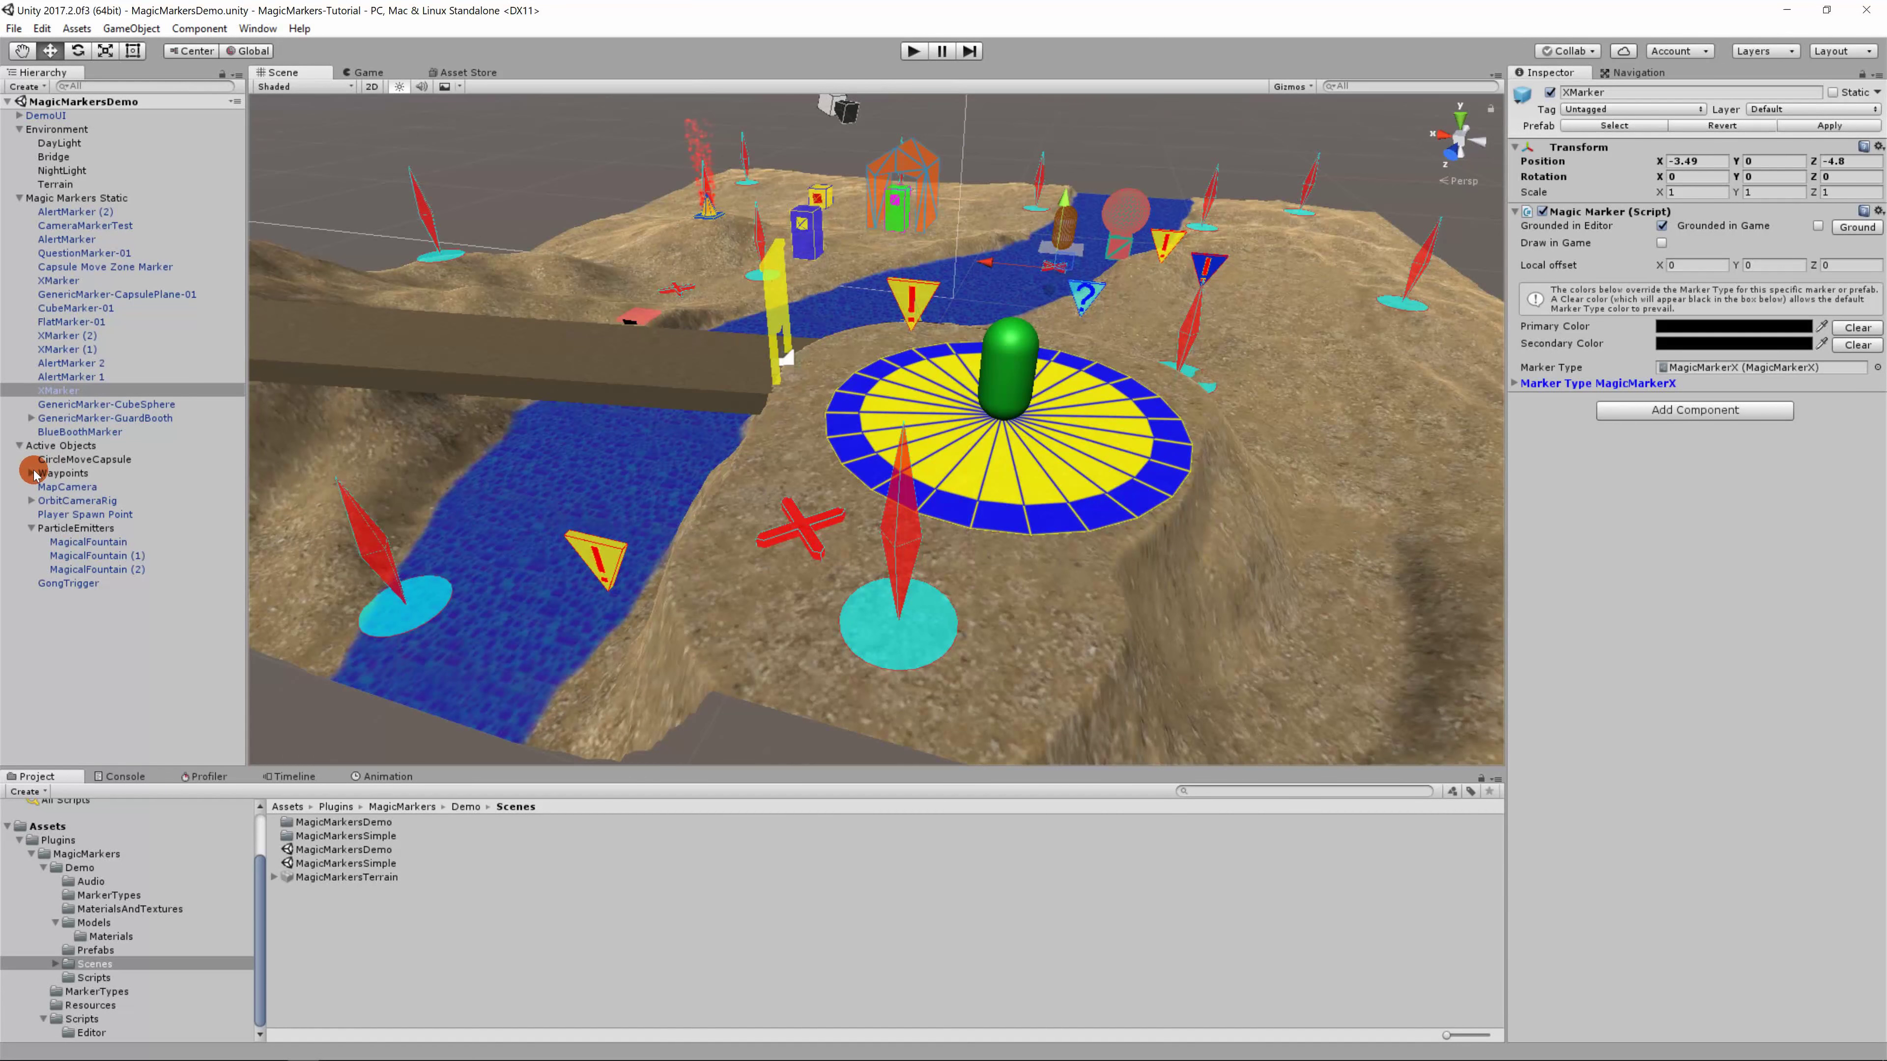
click(32, 474)
drag(237, 475, 231, 534)
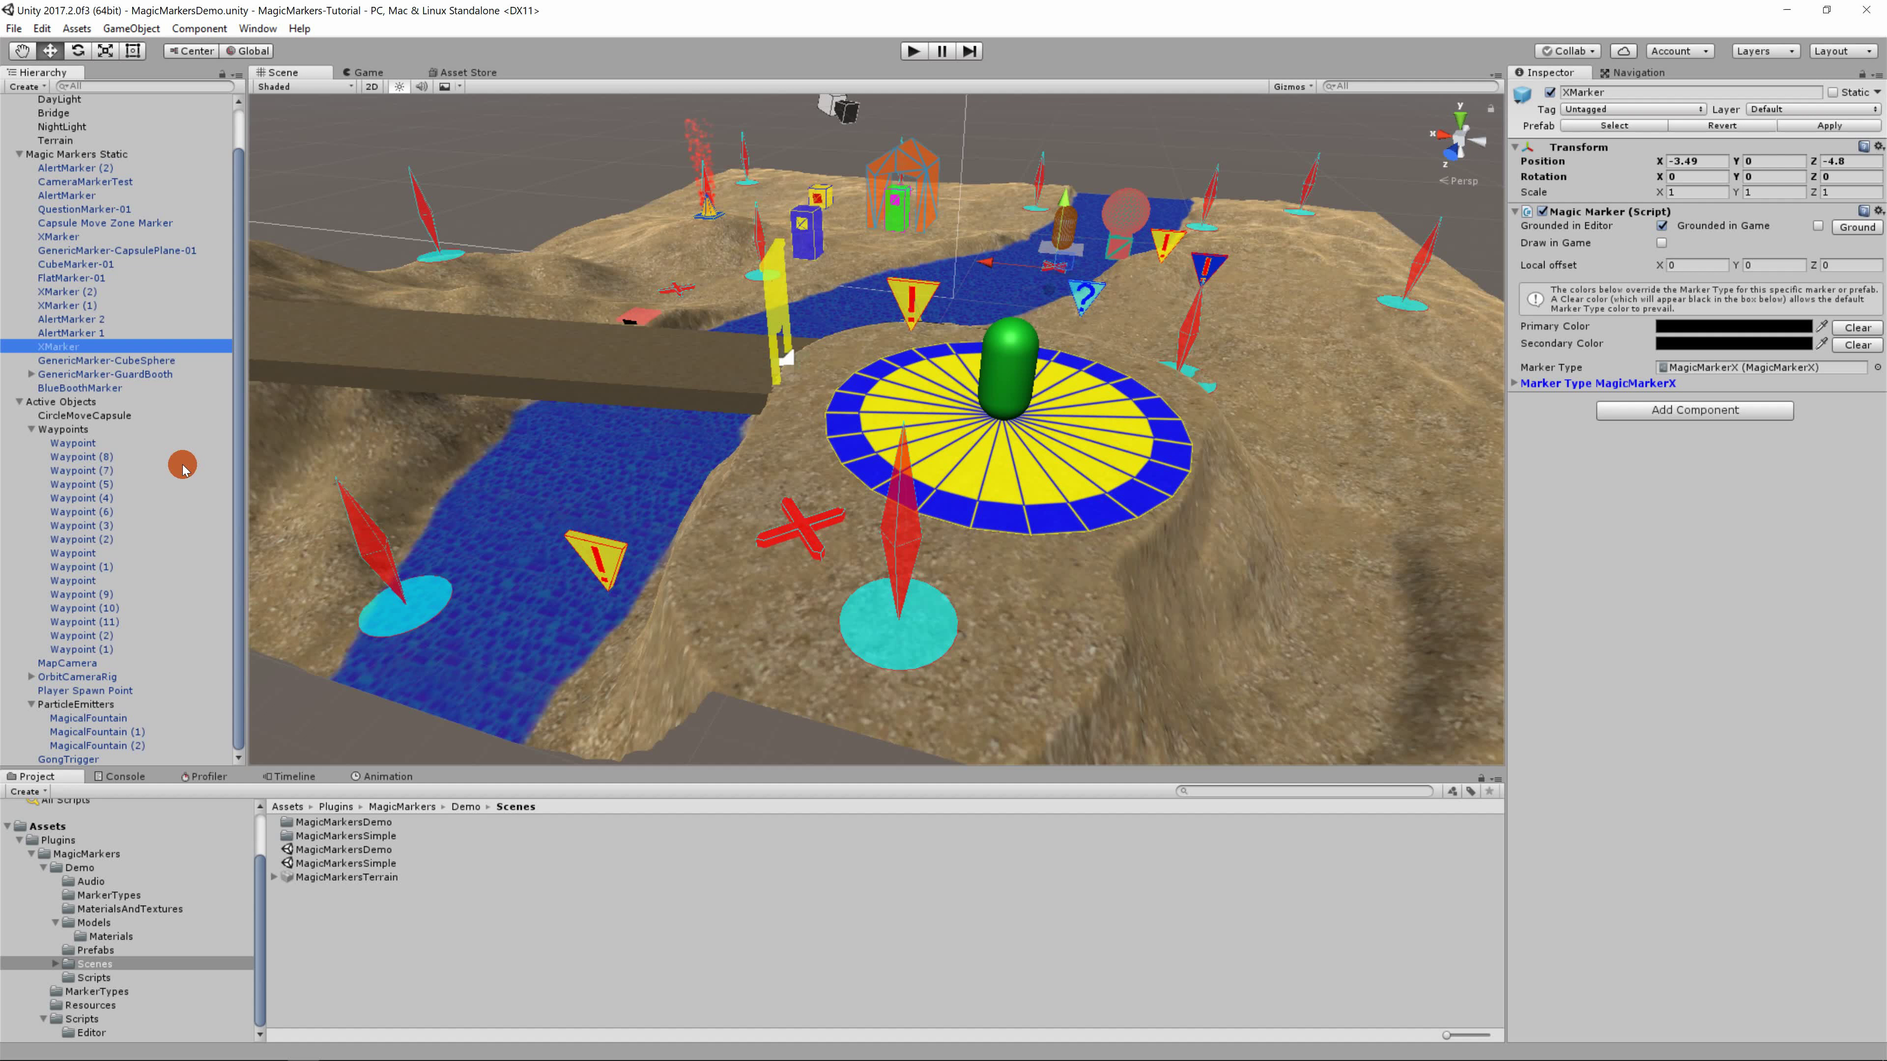
Step: Inspect the Waypoint (3), Waypoint (8), Waypoint (11) and Waypoint (1) markers by selecting each one in the scene
click(377, 554)
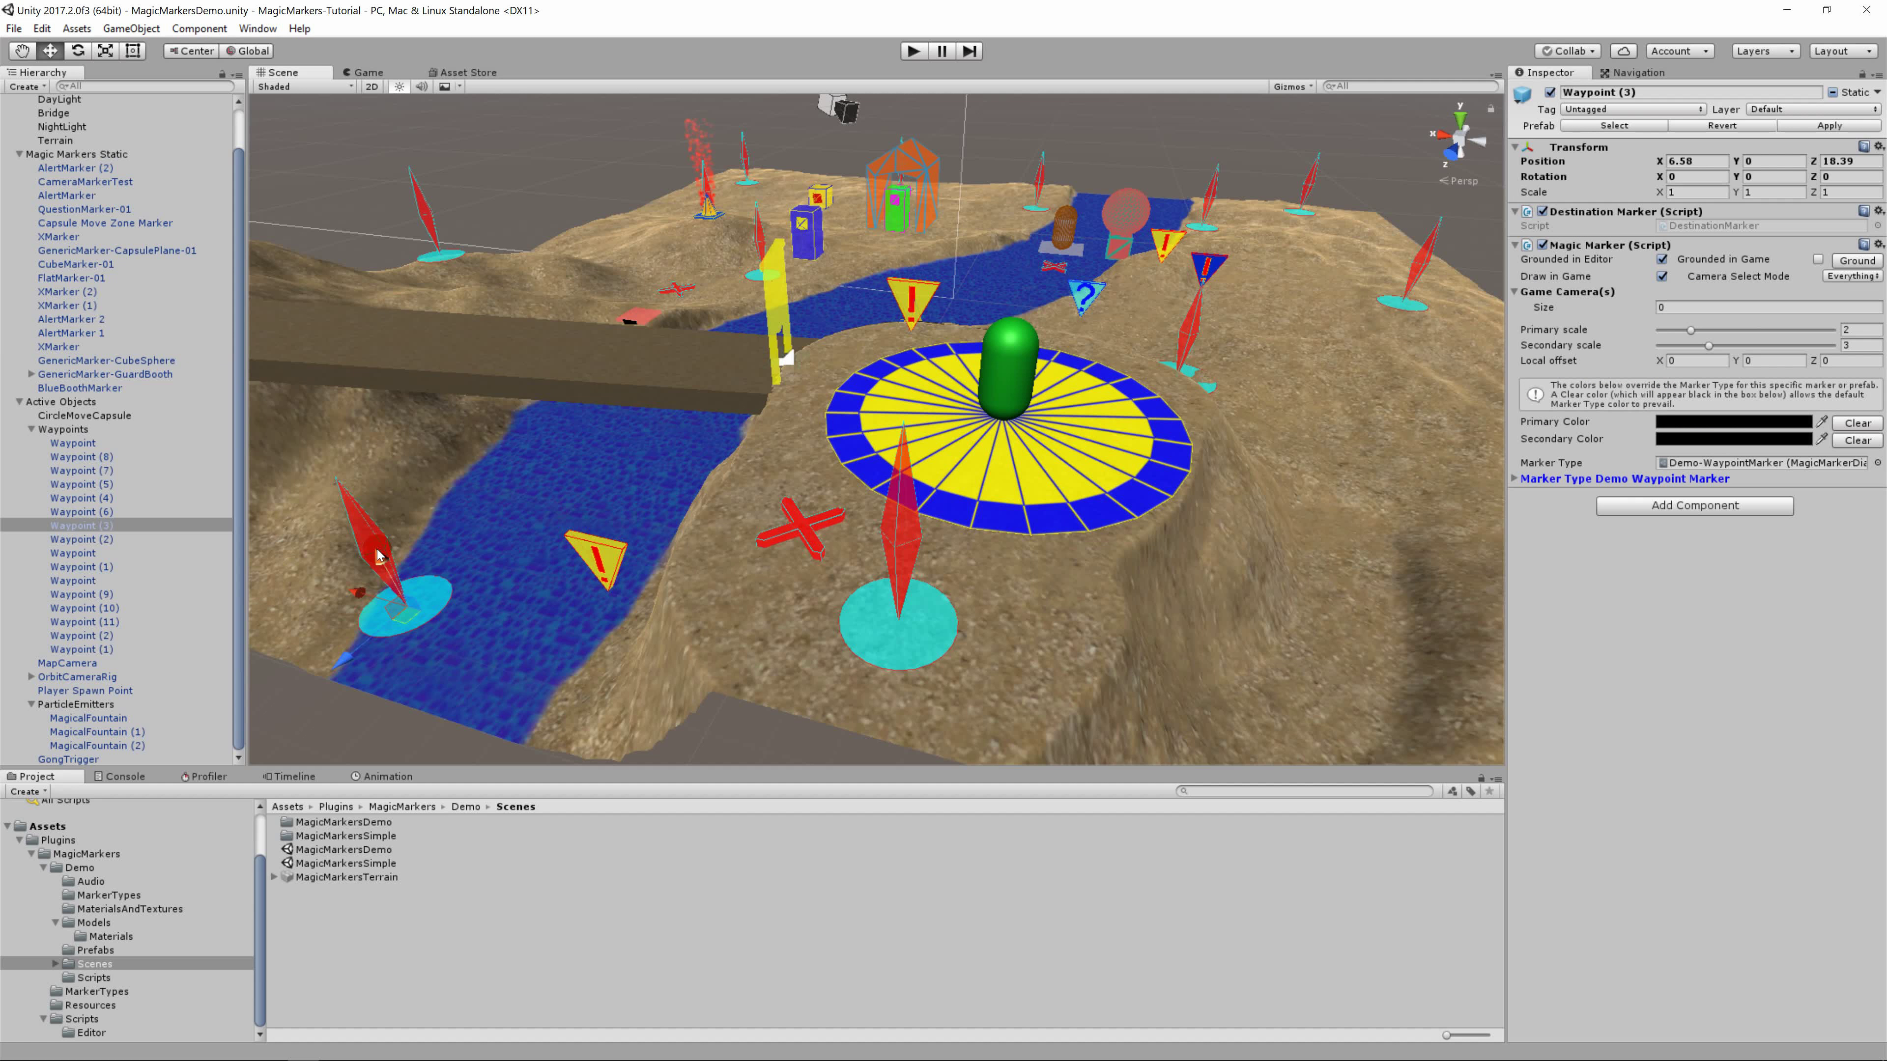
click(912, 539)
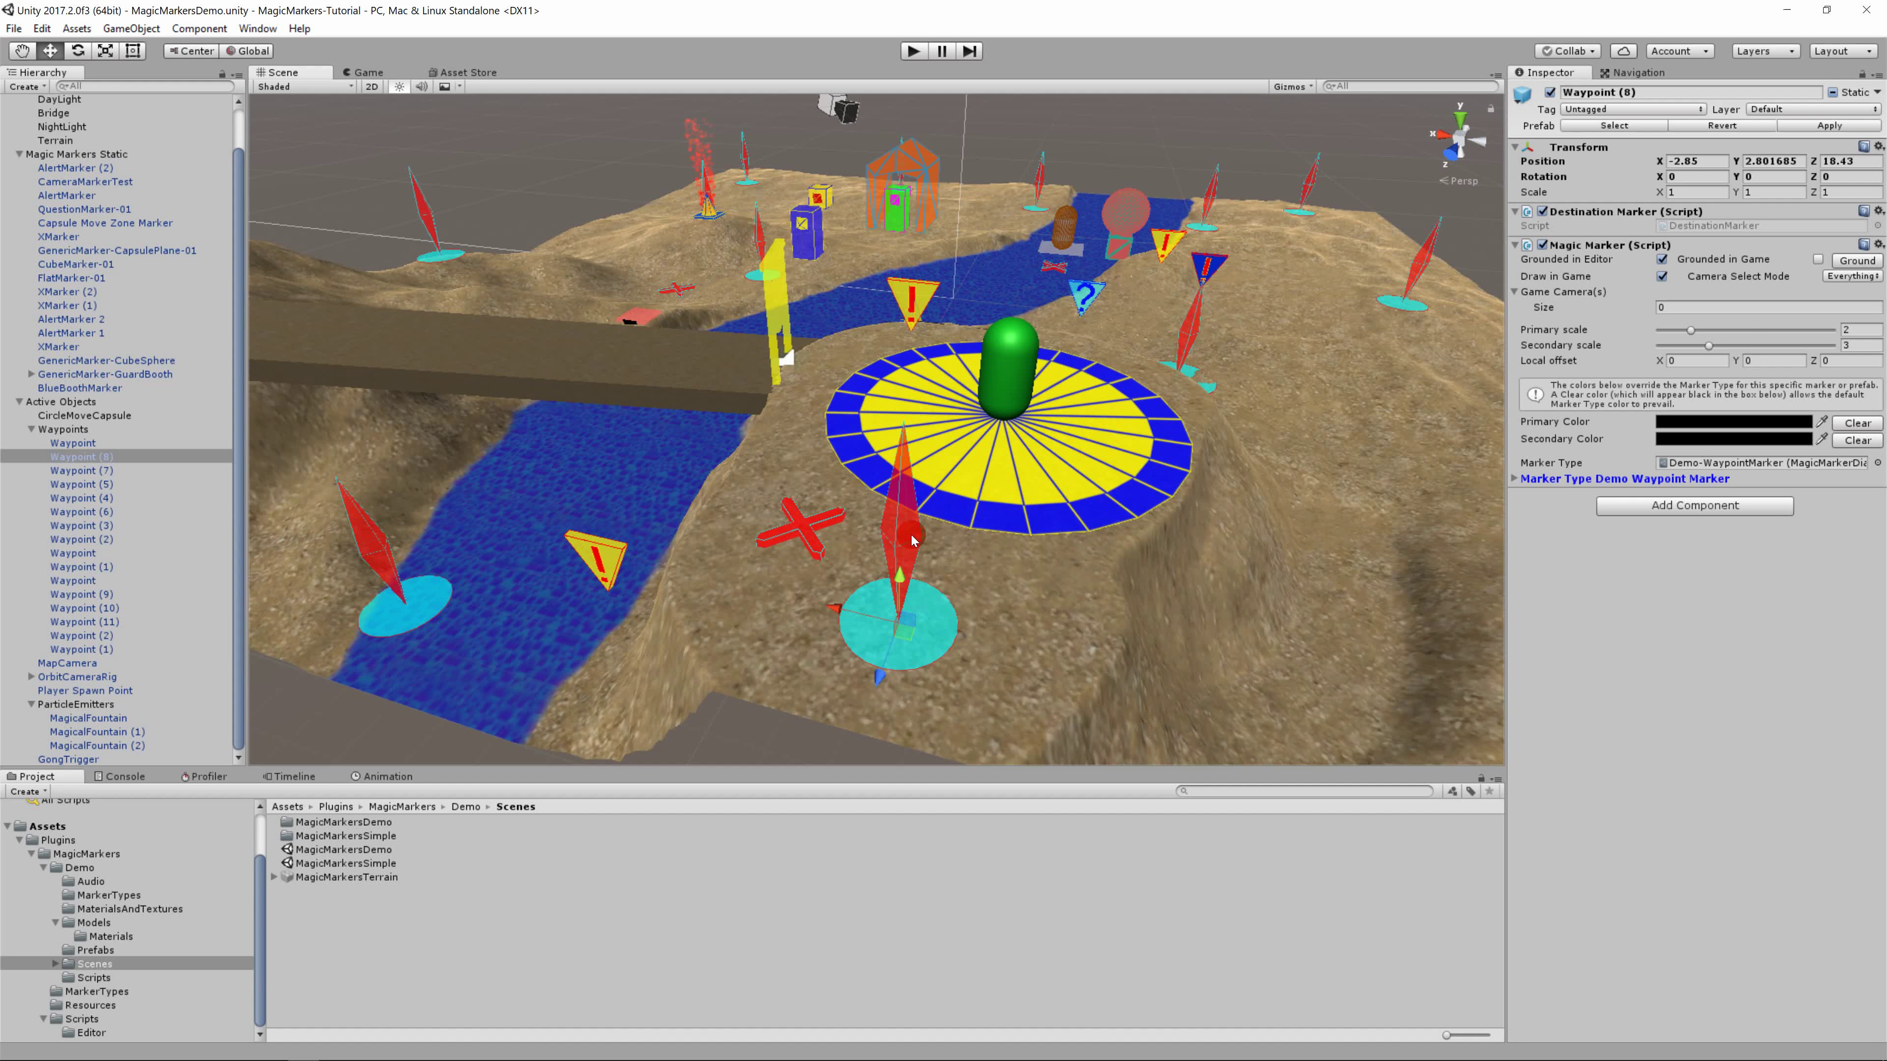
click(1192, 338)
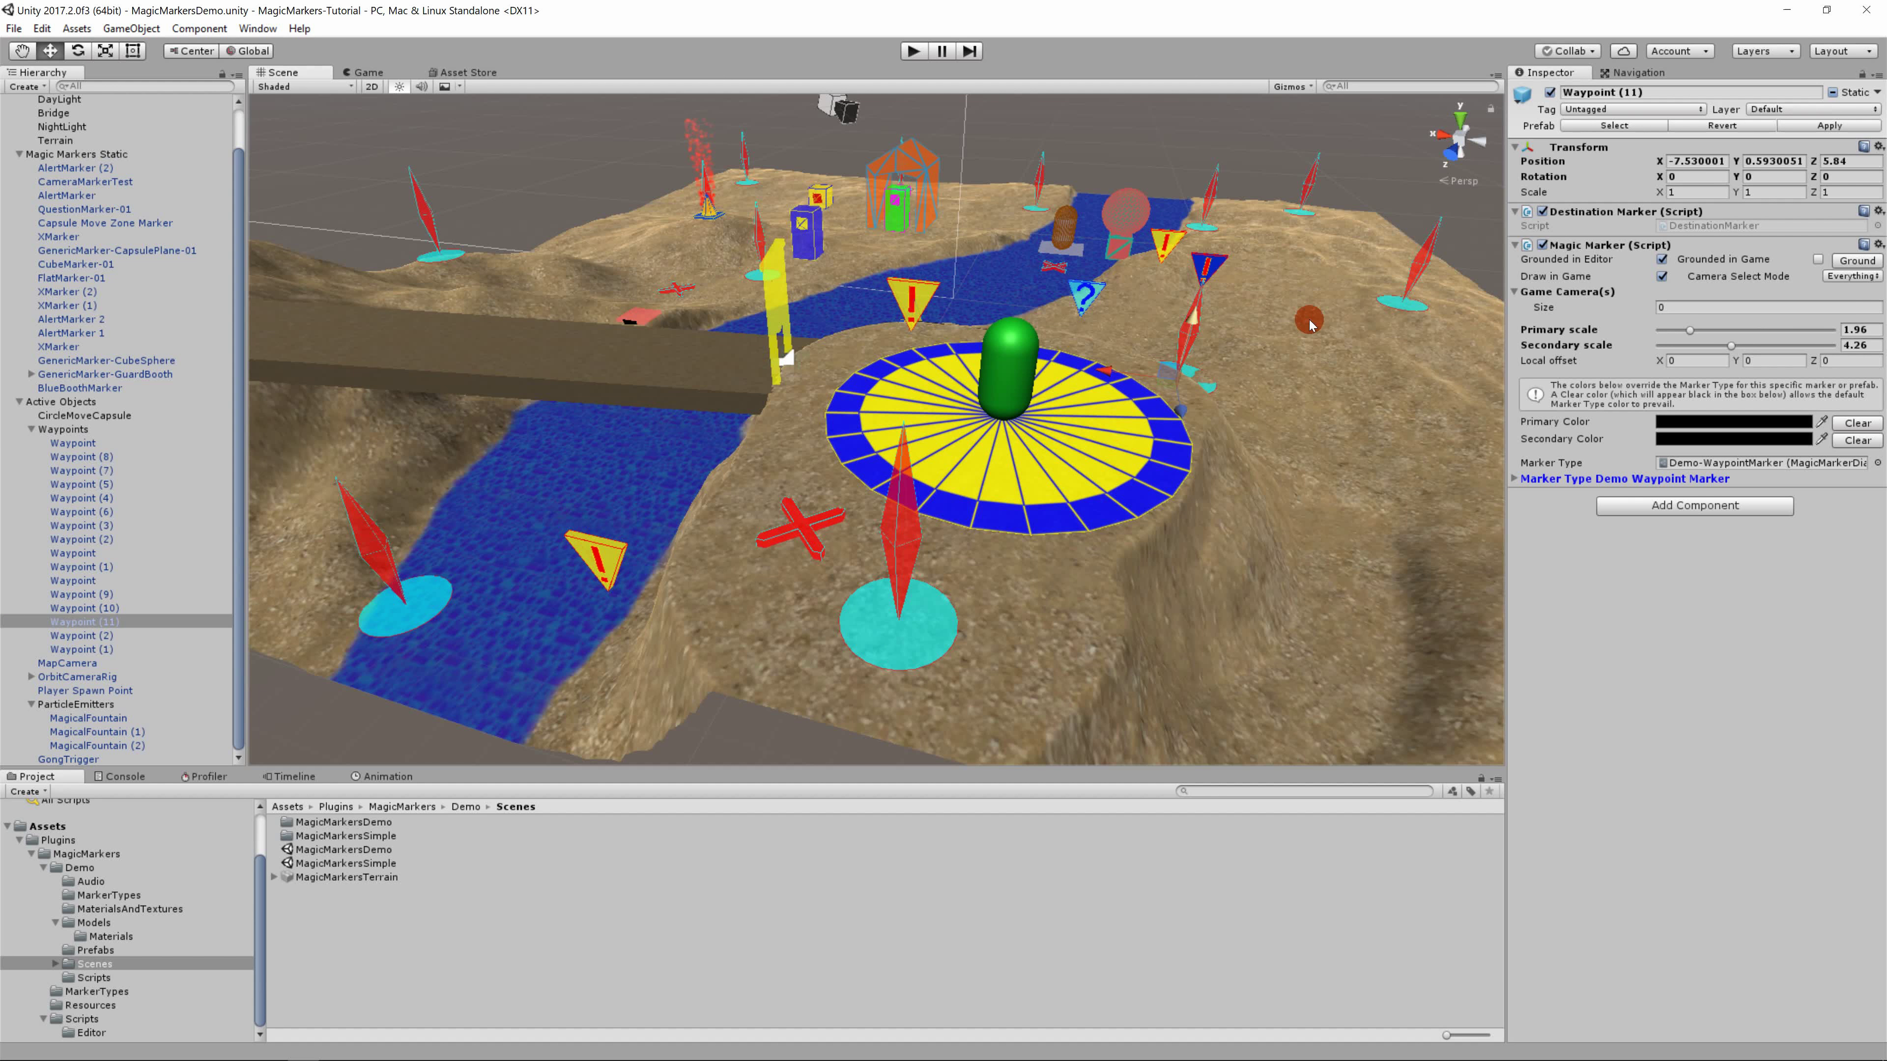
click(1419, 266)
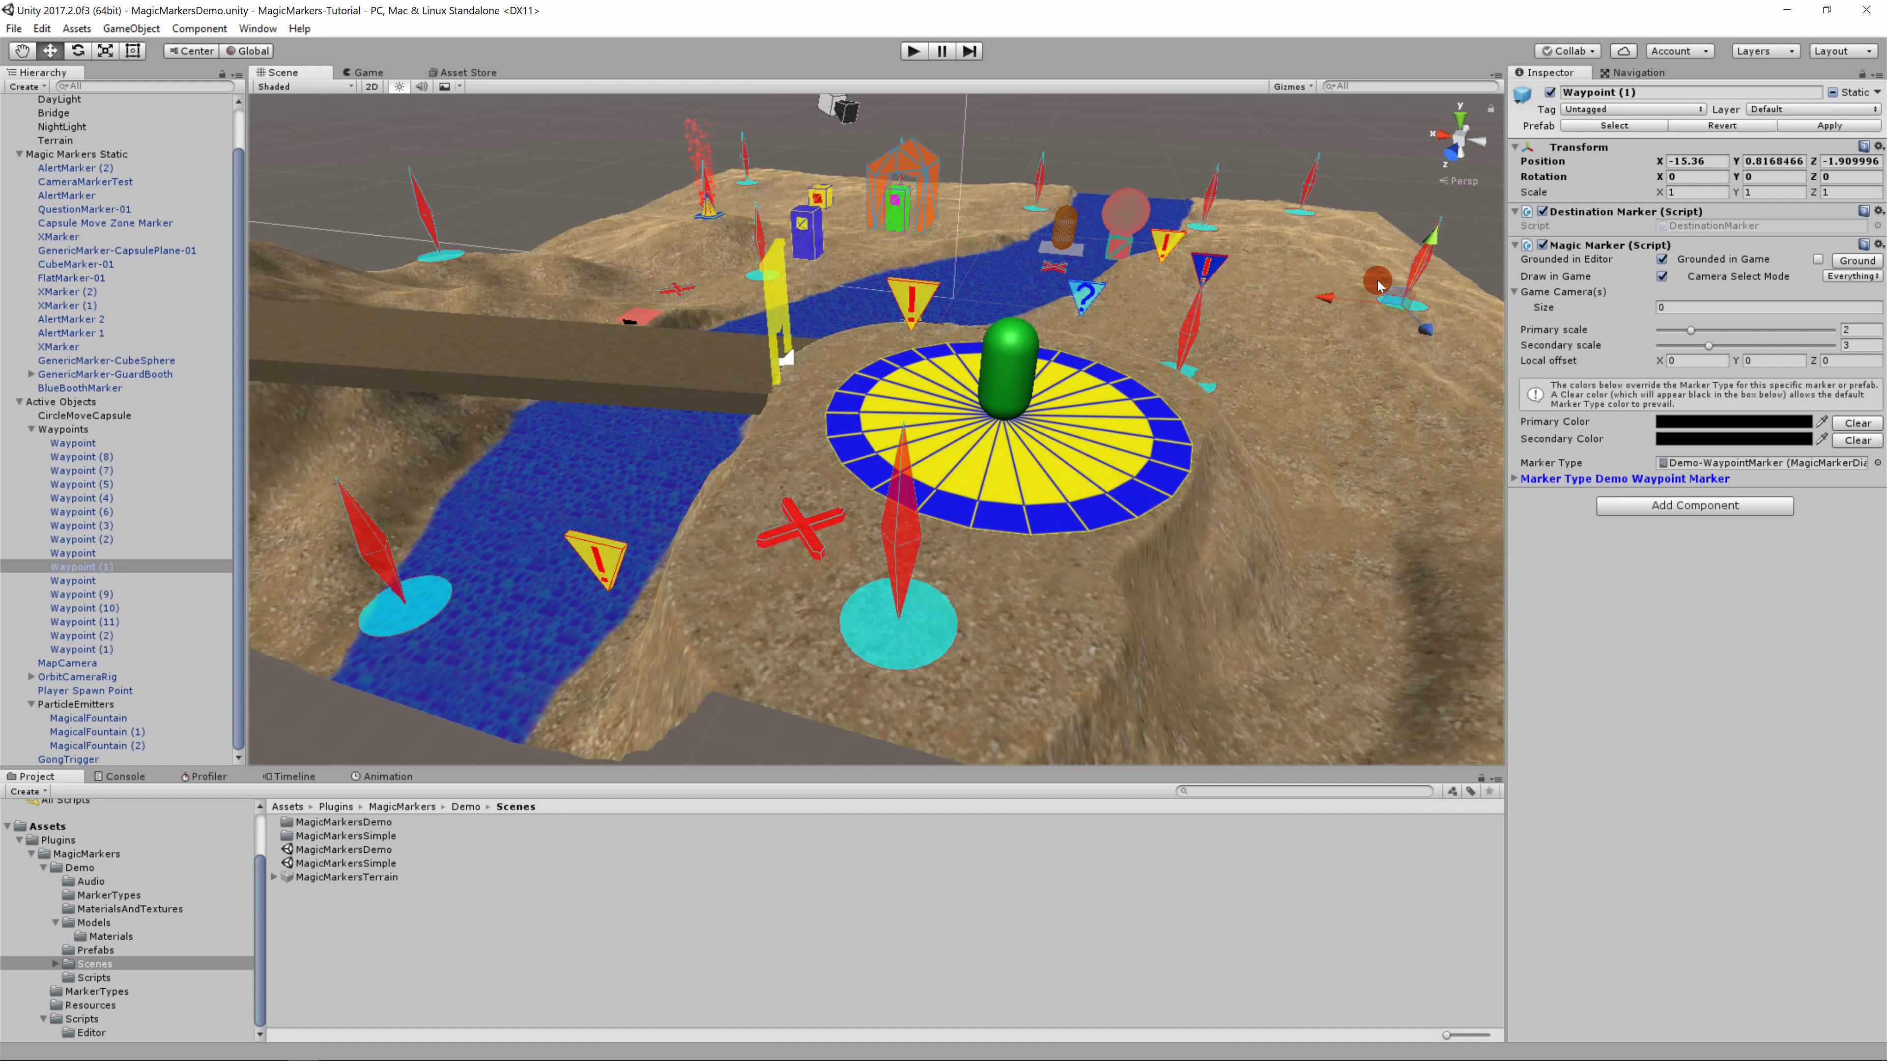
Step: Select the MagicalFountain emitter beyond the bridge and examine the whole scene out to the demo's UI canvas
middle_drag(1179, 425, 1120, 404)
right_drag(1023, 398, 964, 408)
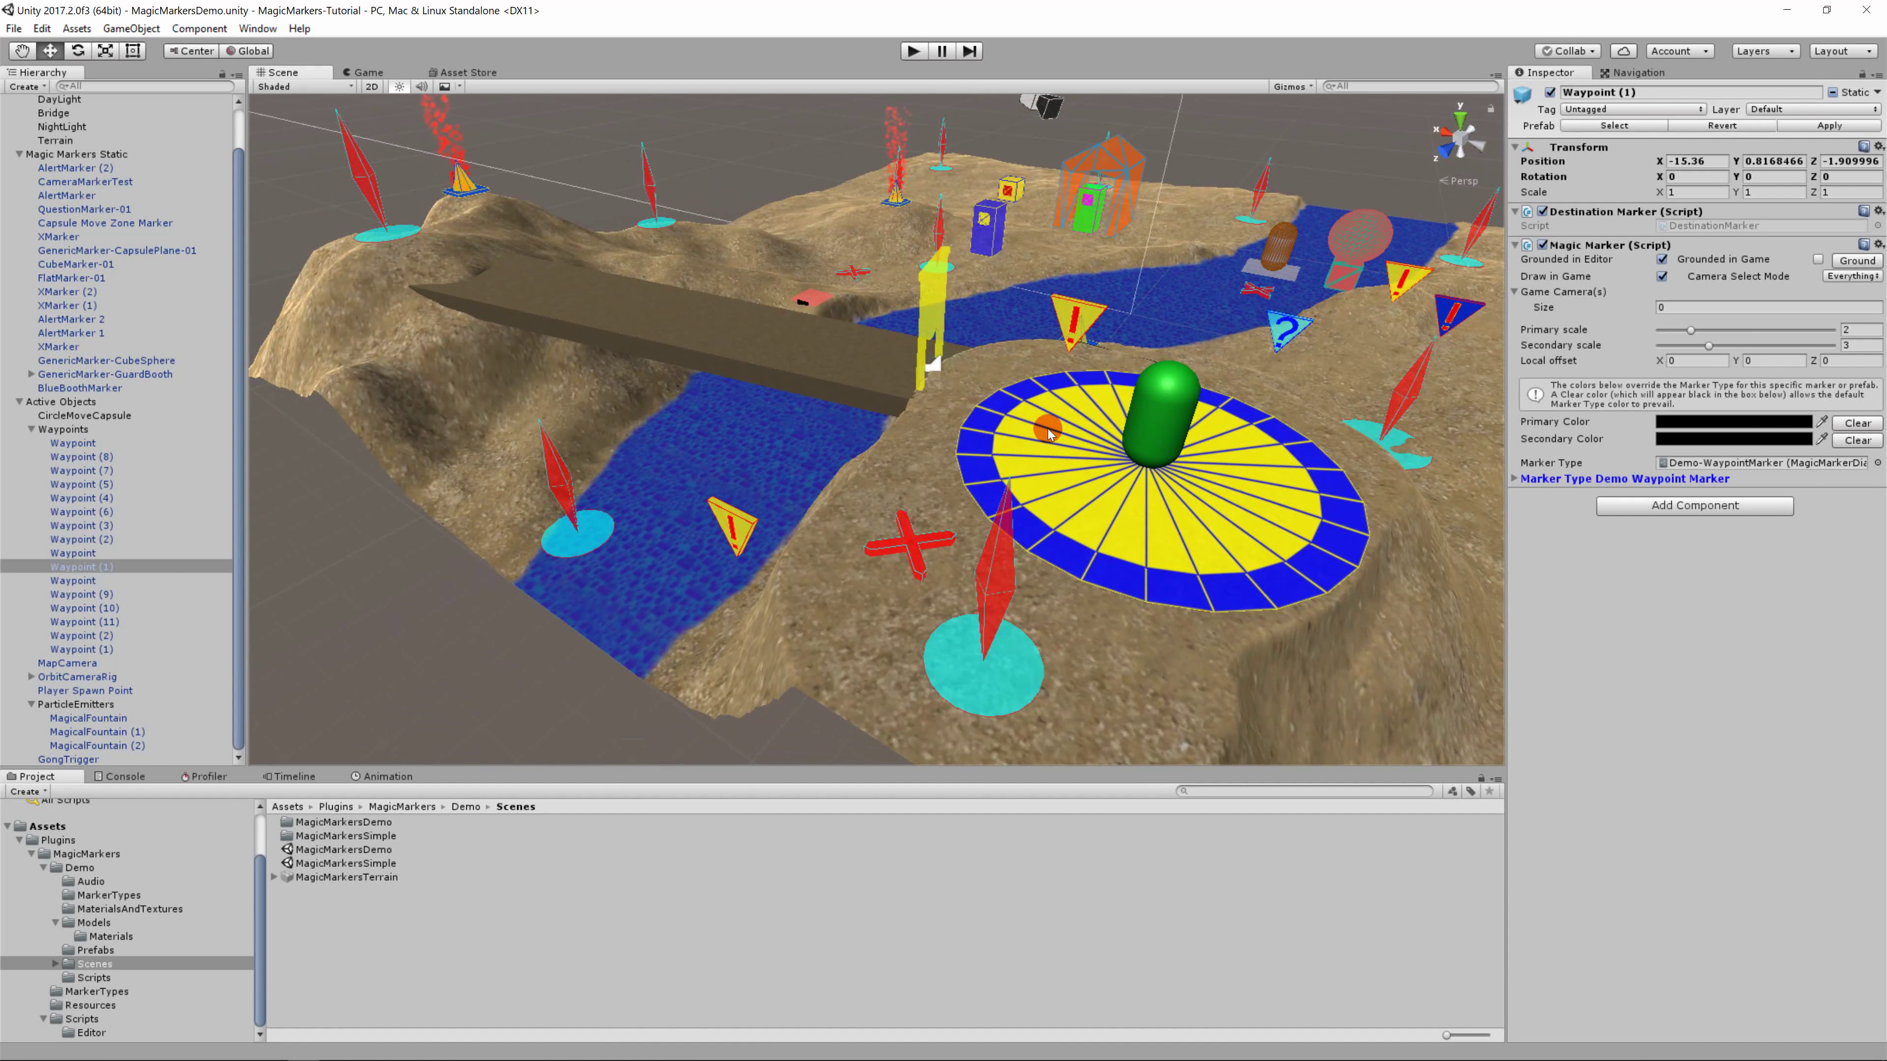
middle_drag(1041, 428, 986, 415)
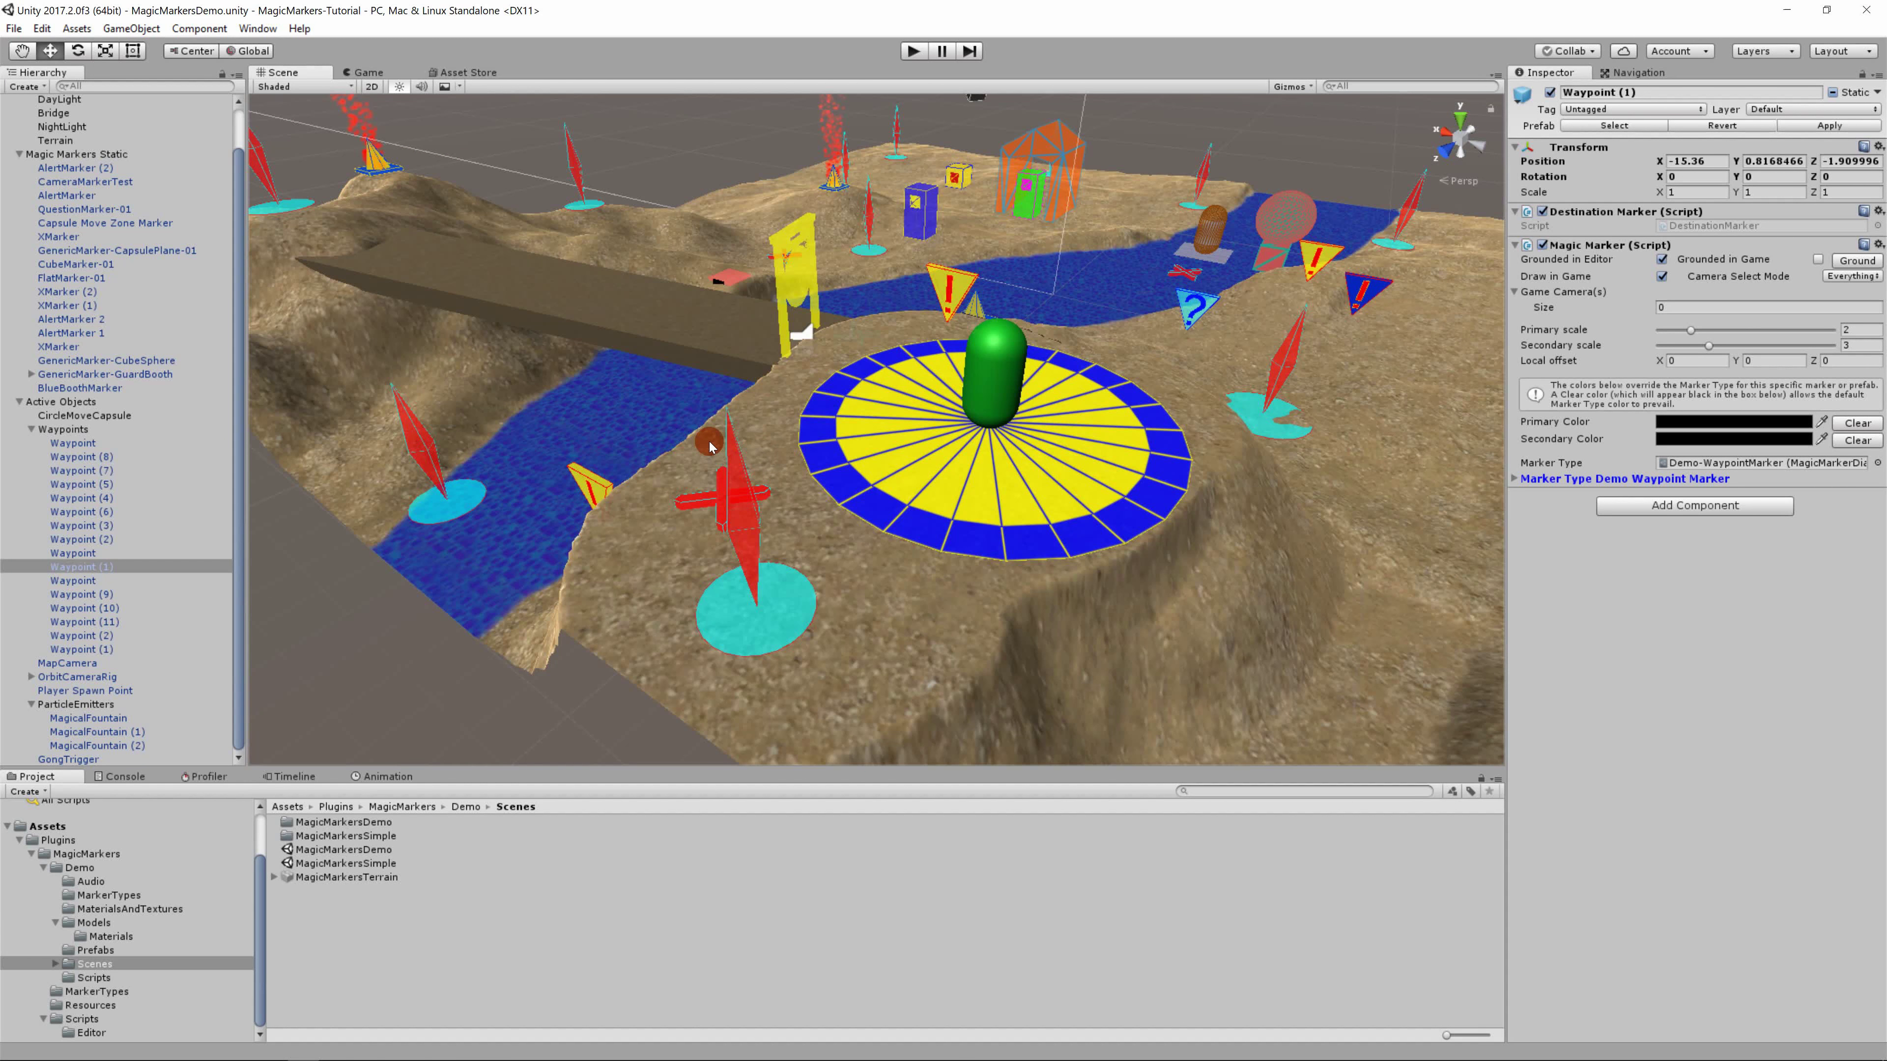
middle_drag(706, 445, 715, 486)
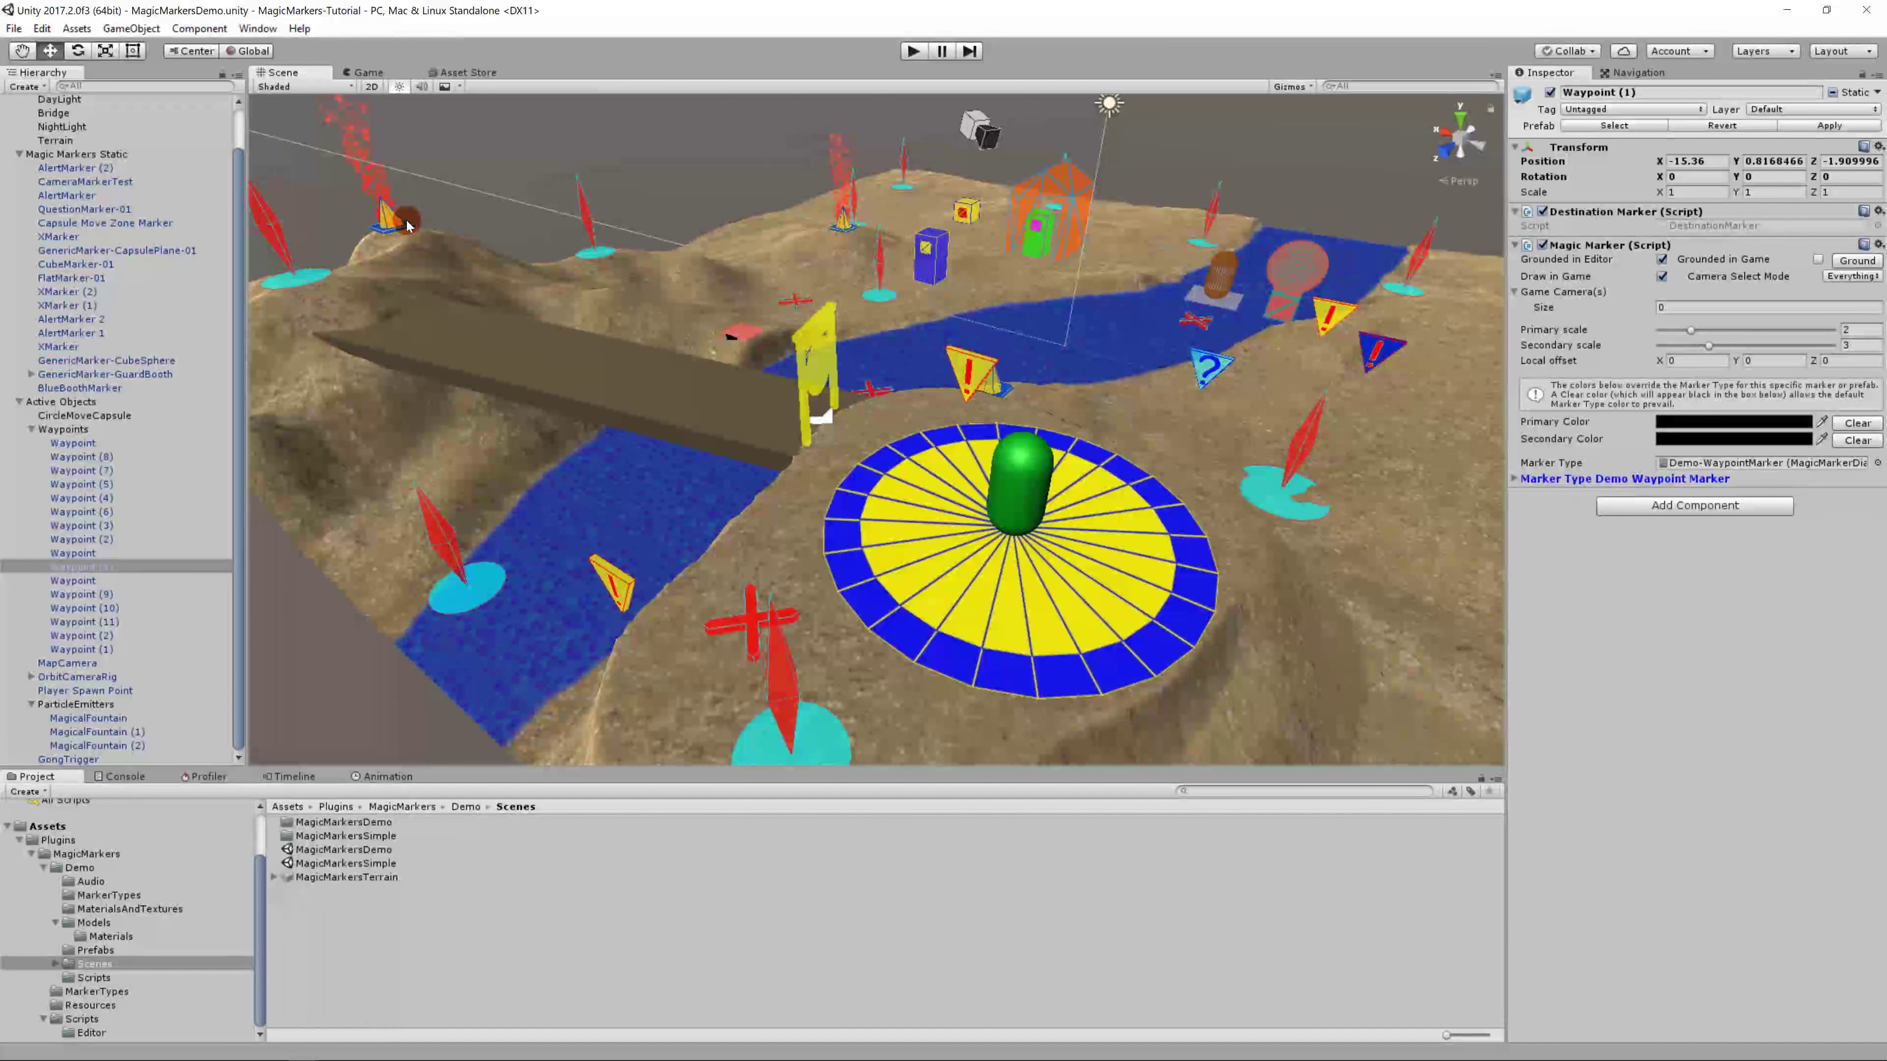
click(396, 227)
scroll(527, 364, down, 8)
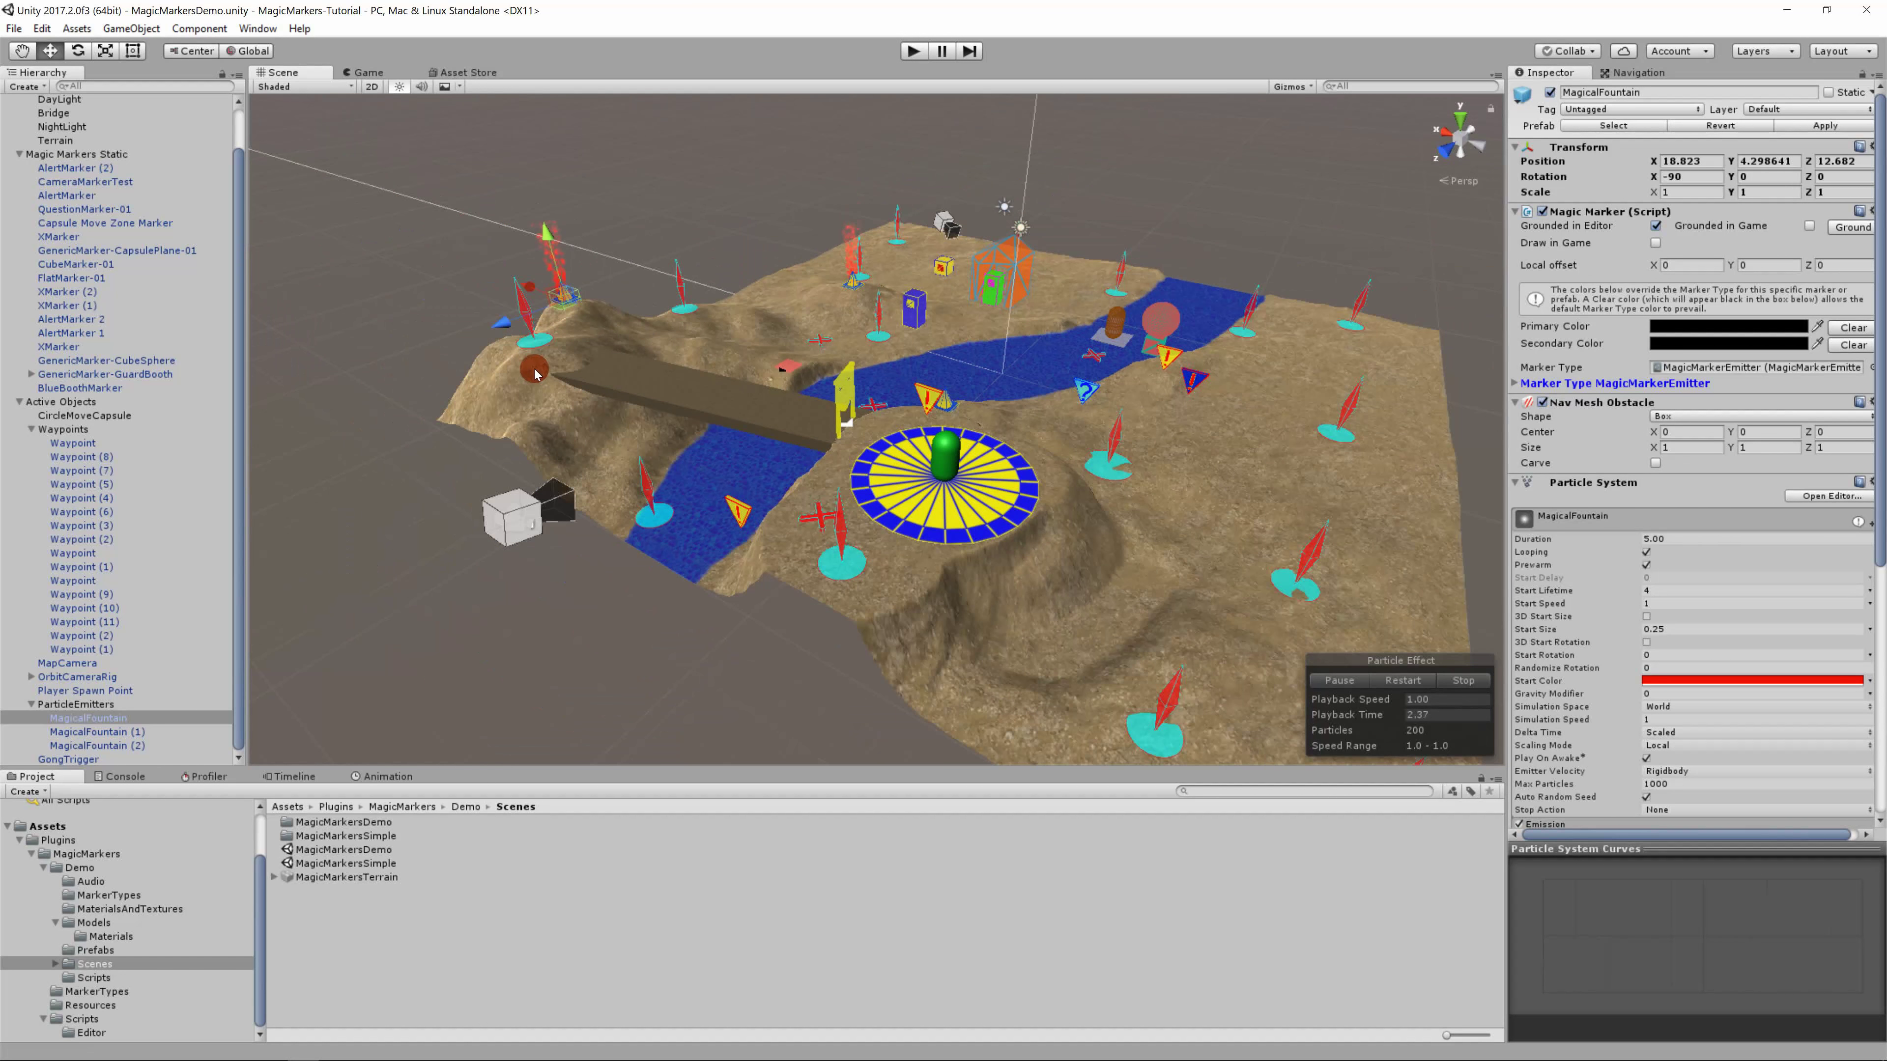
middle_drag(539, 375, 806, 654)
scroll(803, 537, down, 20)
scroll(795, 532, down, 3)
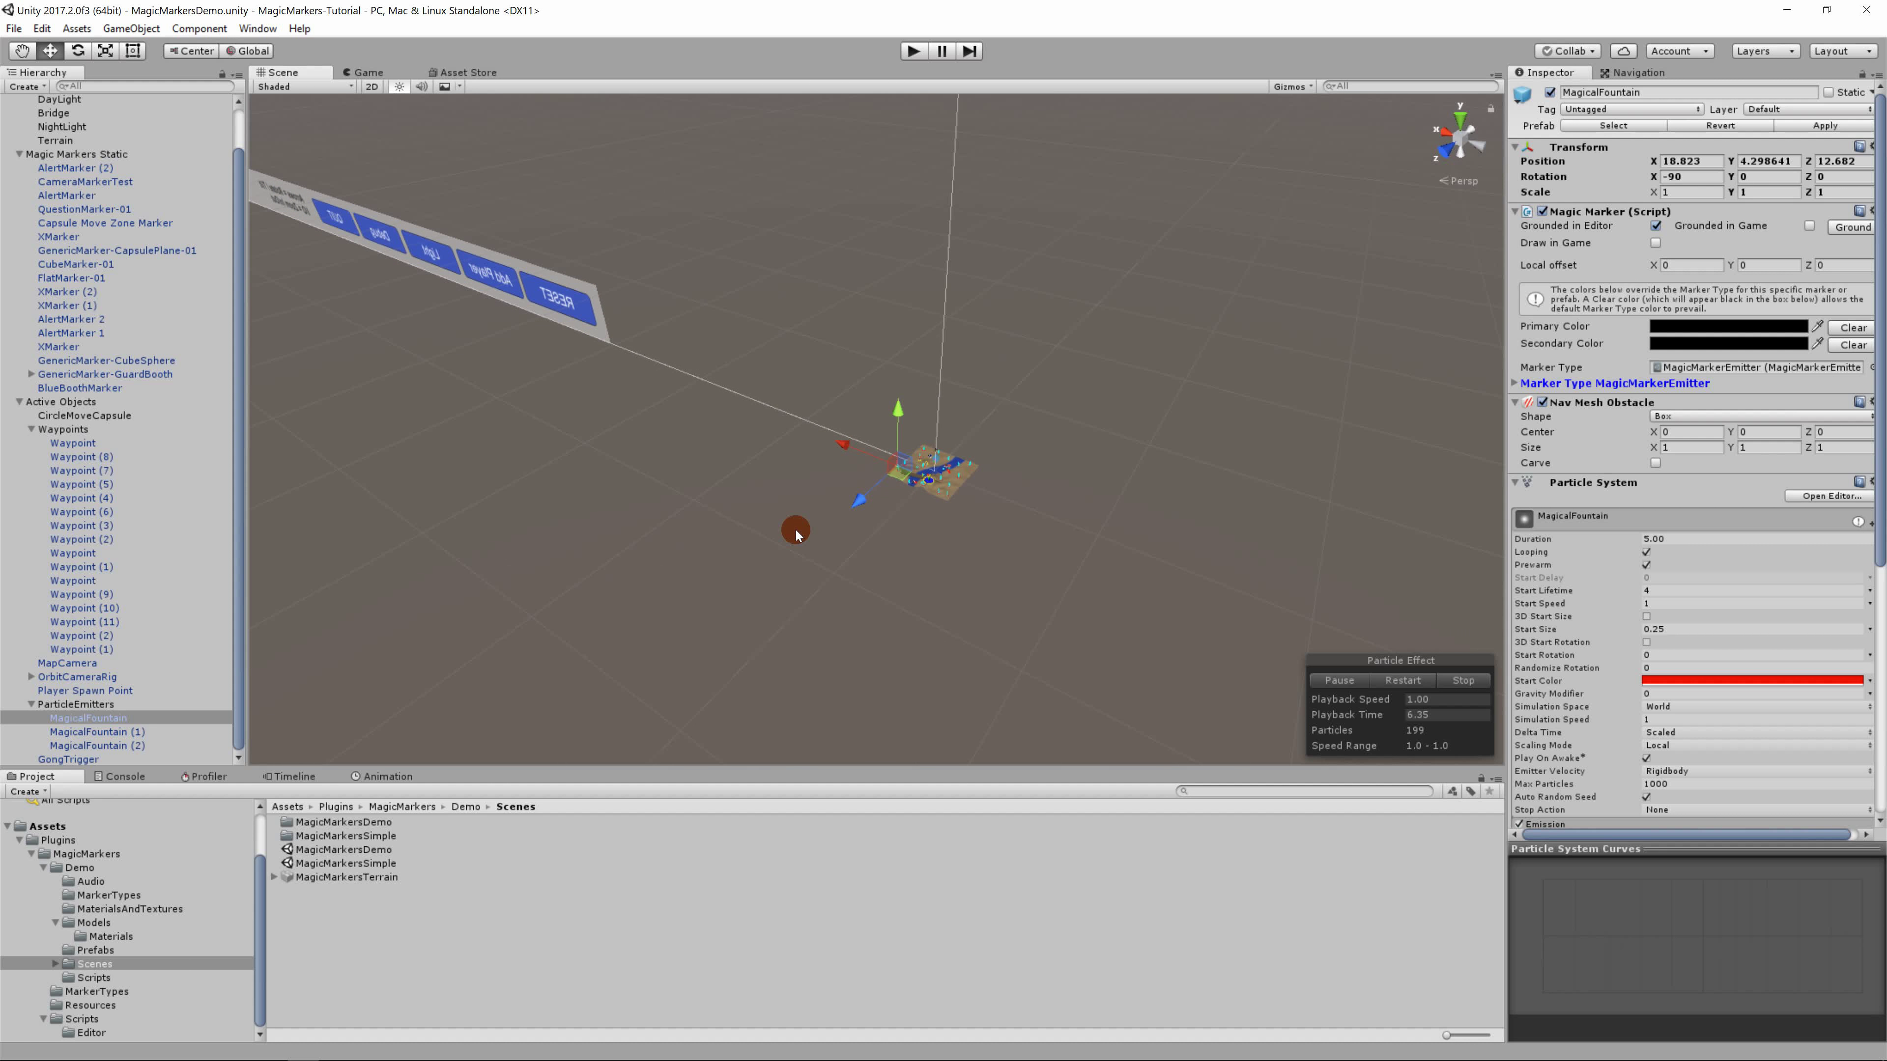
Step: Select the Terrain object and examine the layout of waypoints and markers across it
scroll(792, 533, up, 2)
drag(923, 550, 802, 476)
scroll(802, 478, up, 3)
click(852, 538)
scroll(853, 534, up, 2)
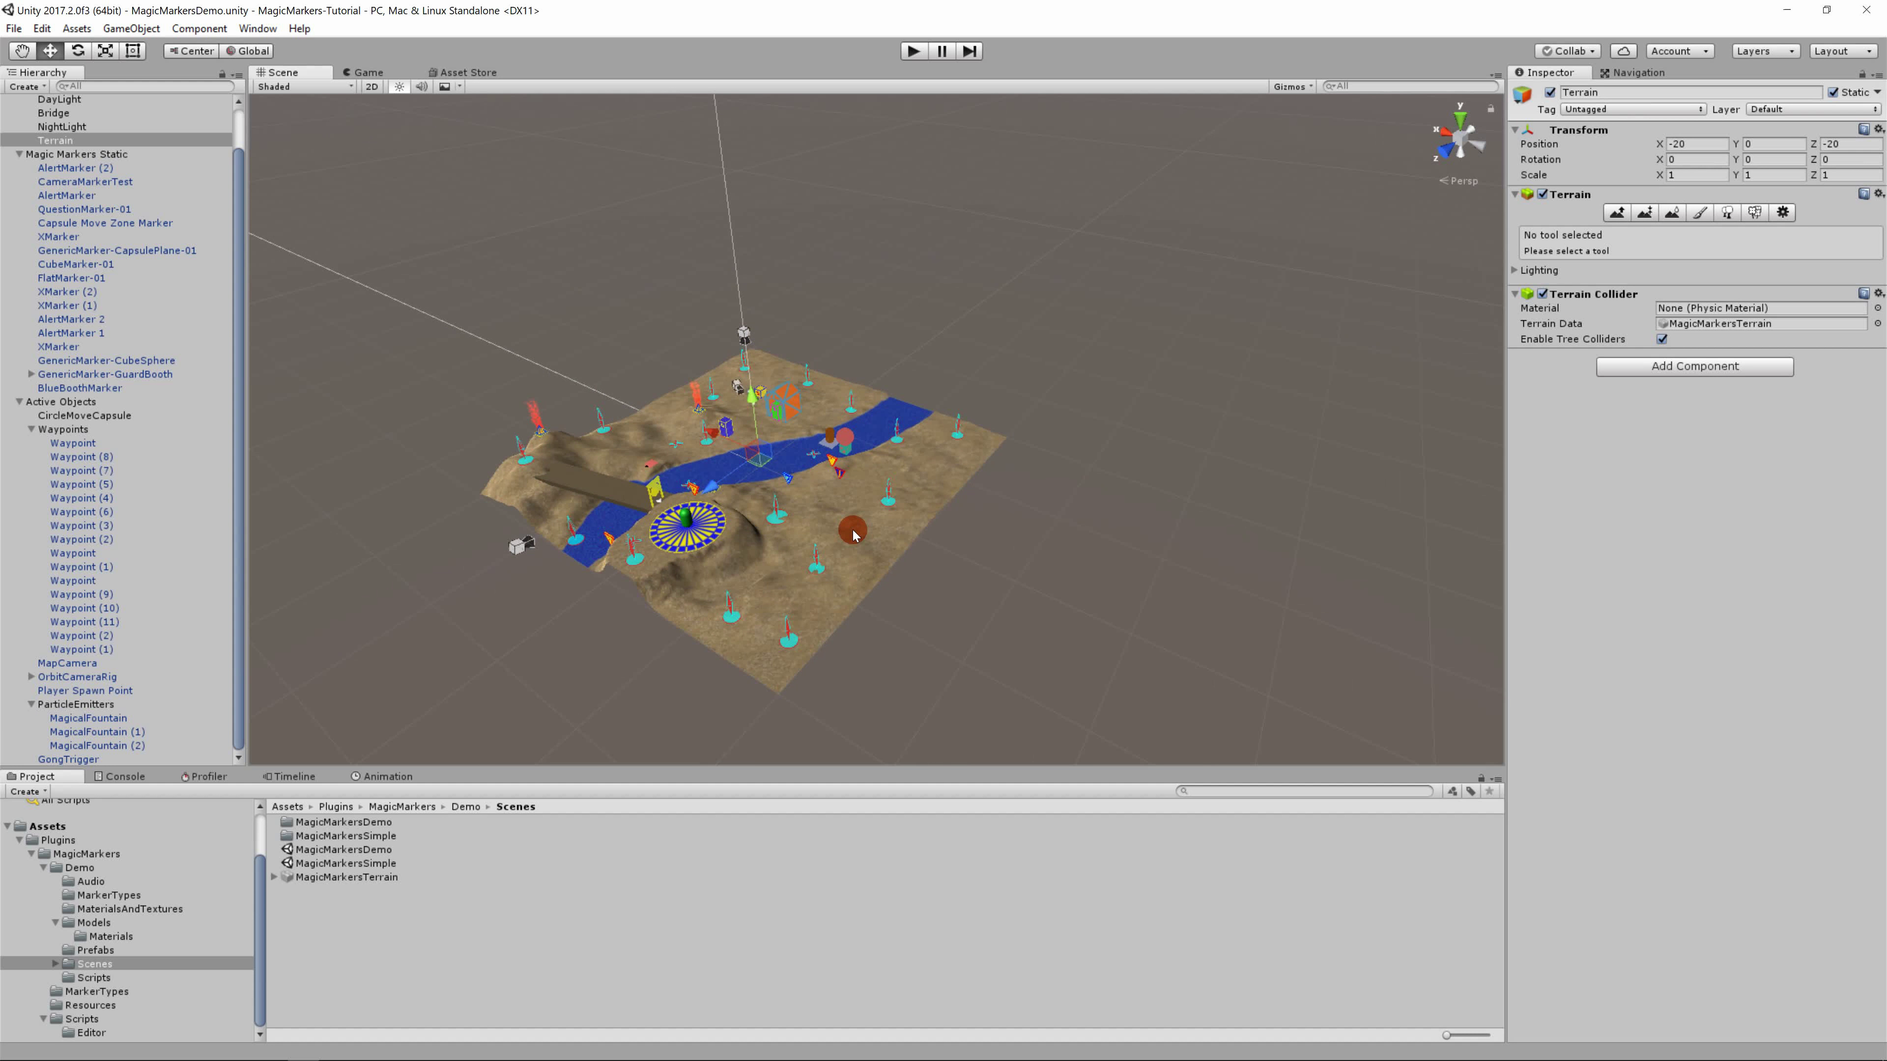
scroll(847, 534, up, 4)
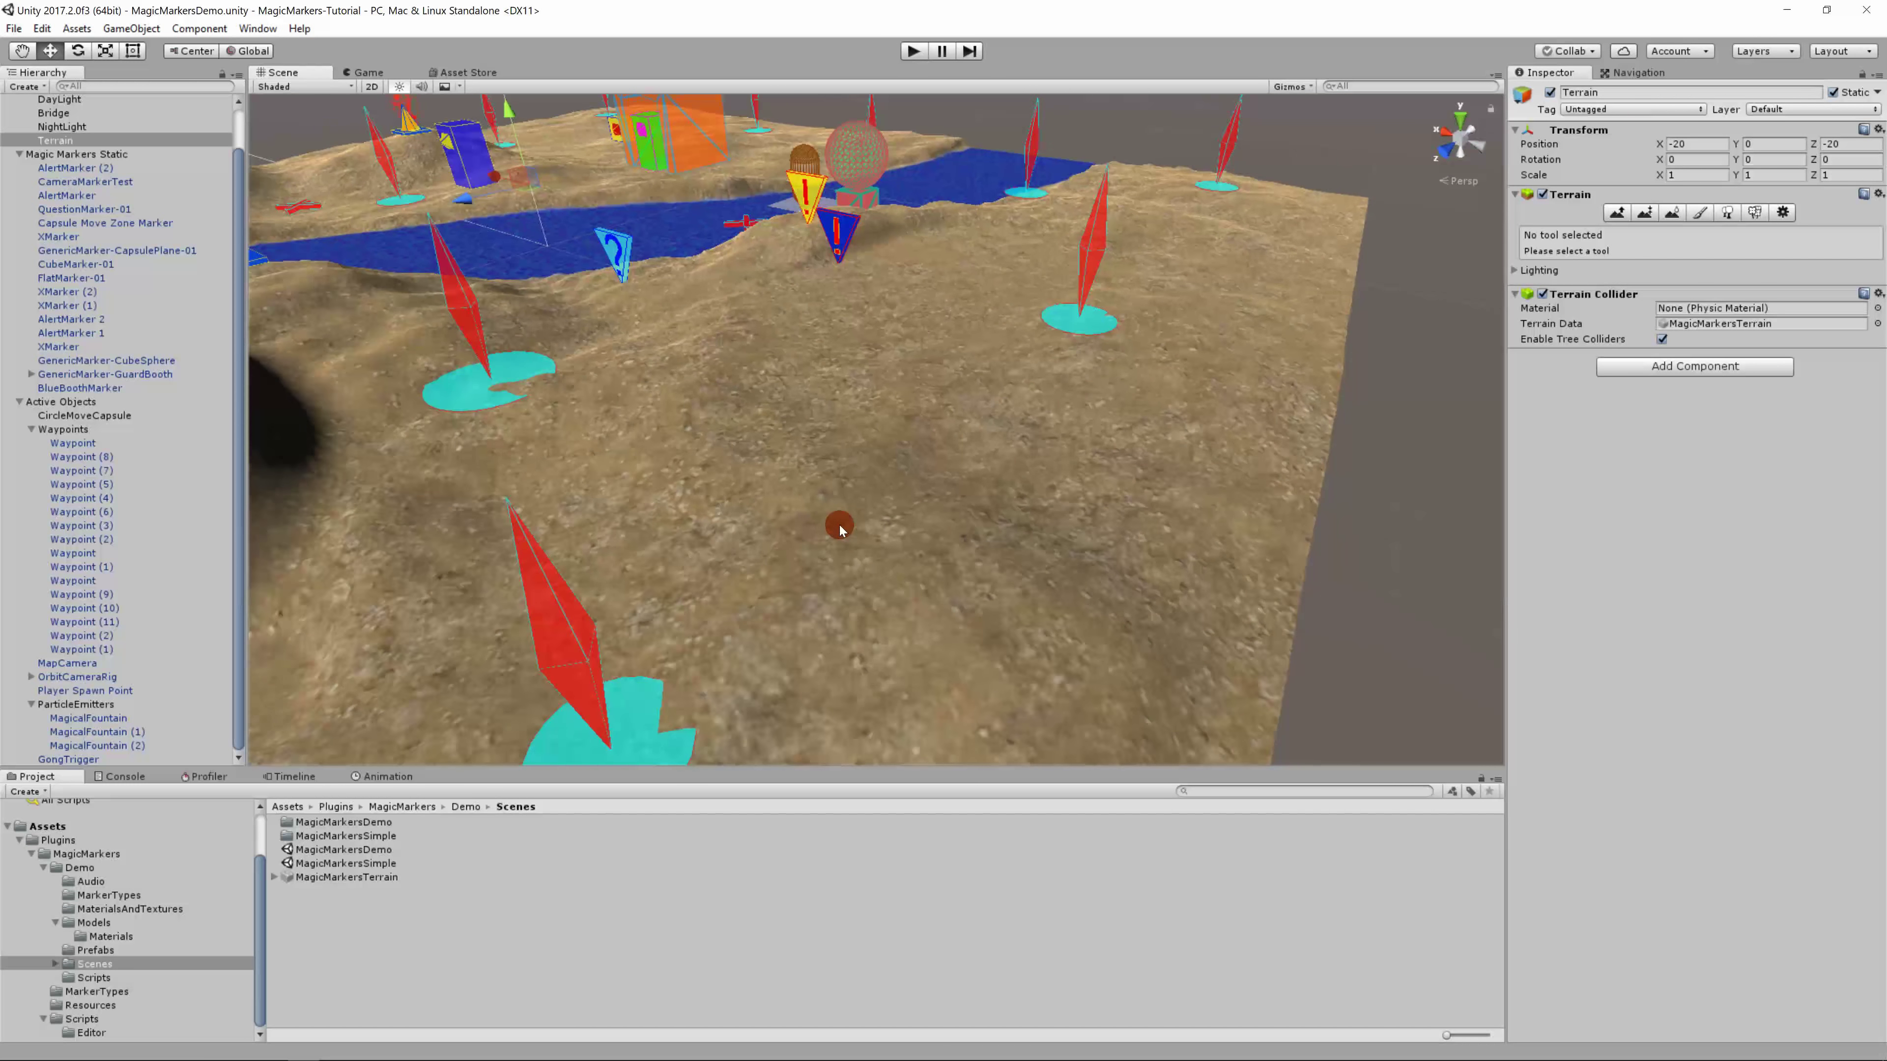
scroll(838, 520, down, 2)
scroll(836, 519, down, 2)
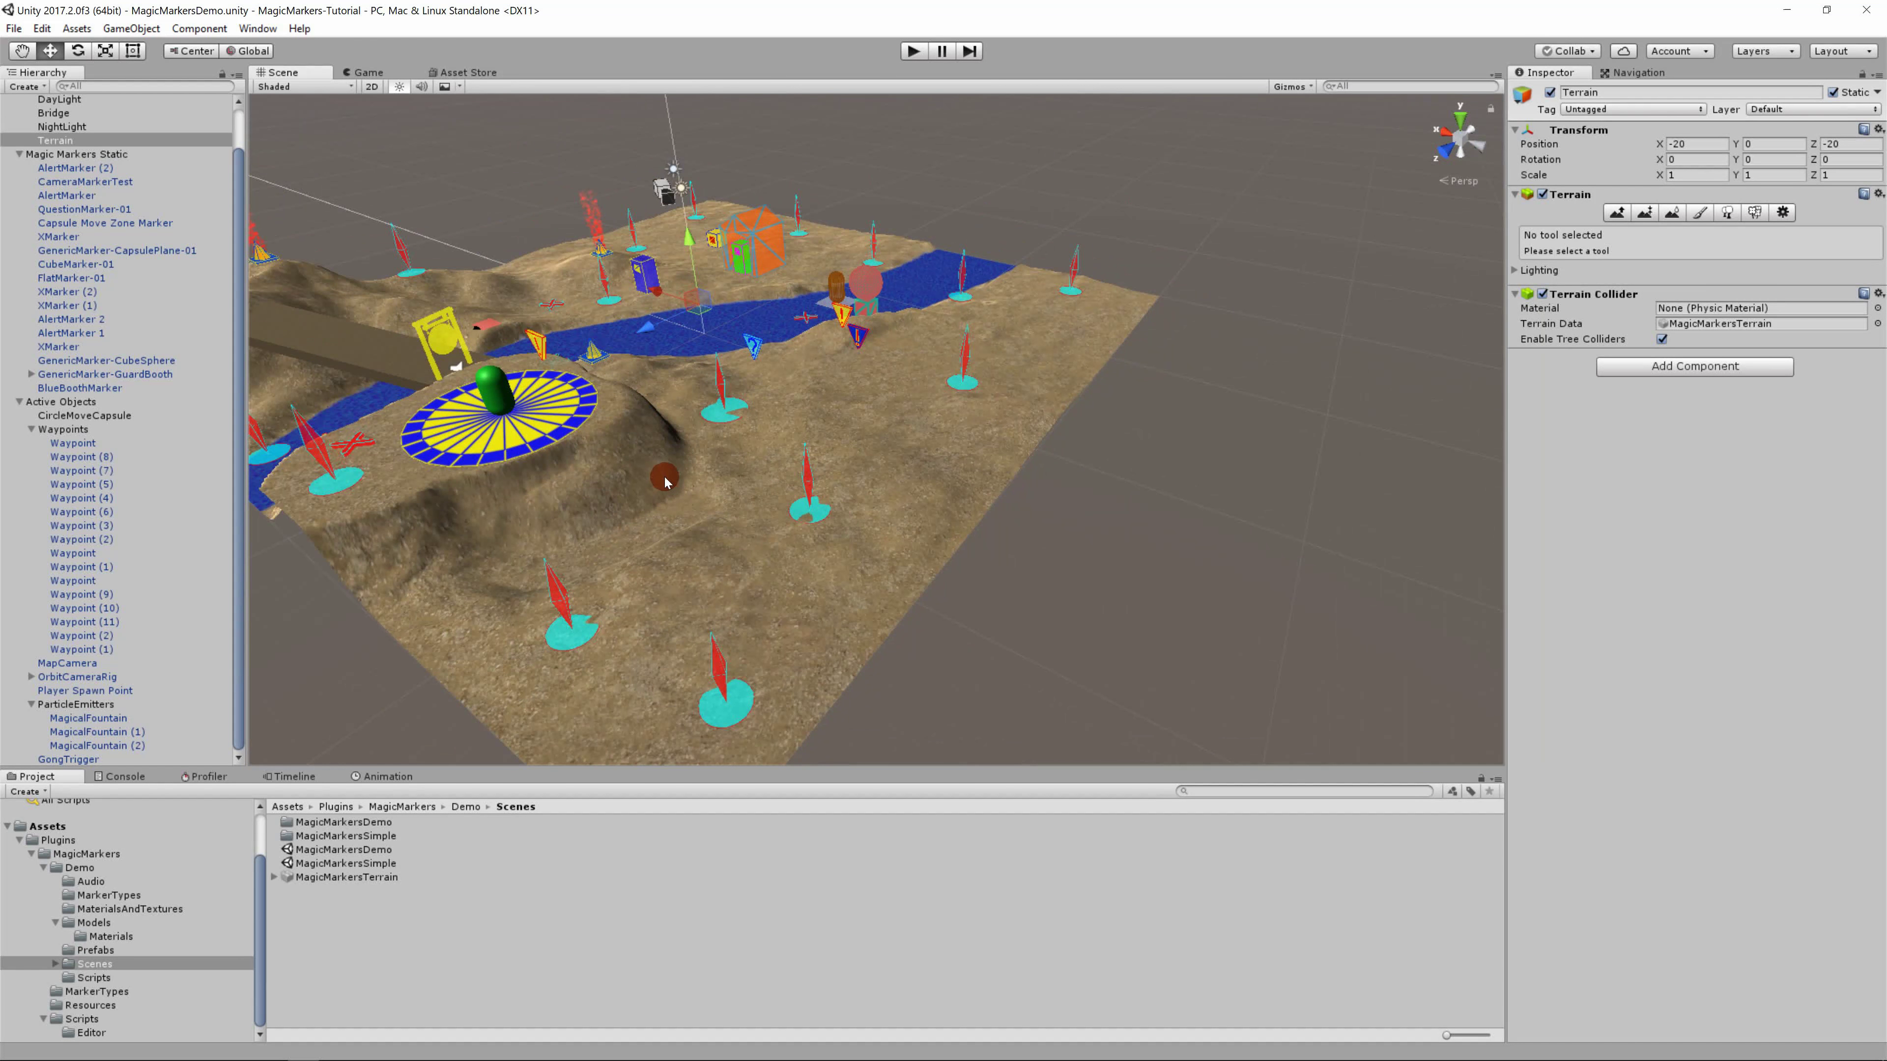
middle_drag(684, 482, 859, 513)
right_drag(699, 490, 777, 489)
middle_drag(603, 481, 873, 461)
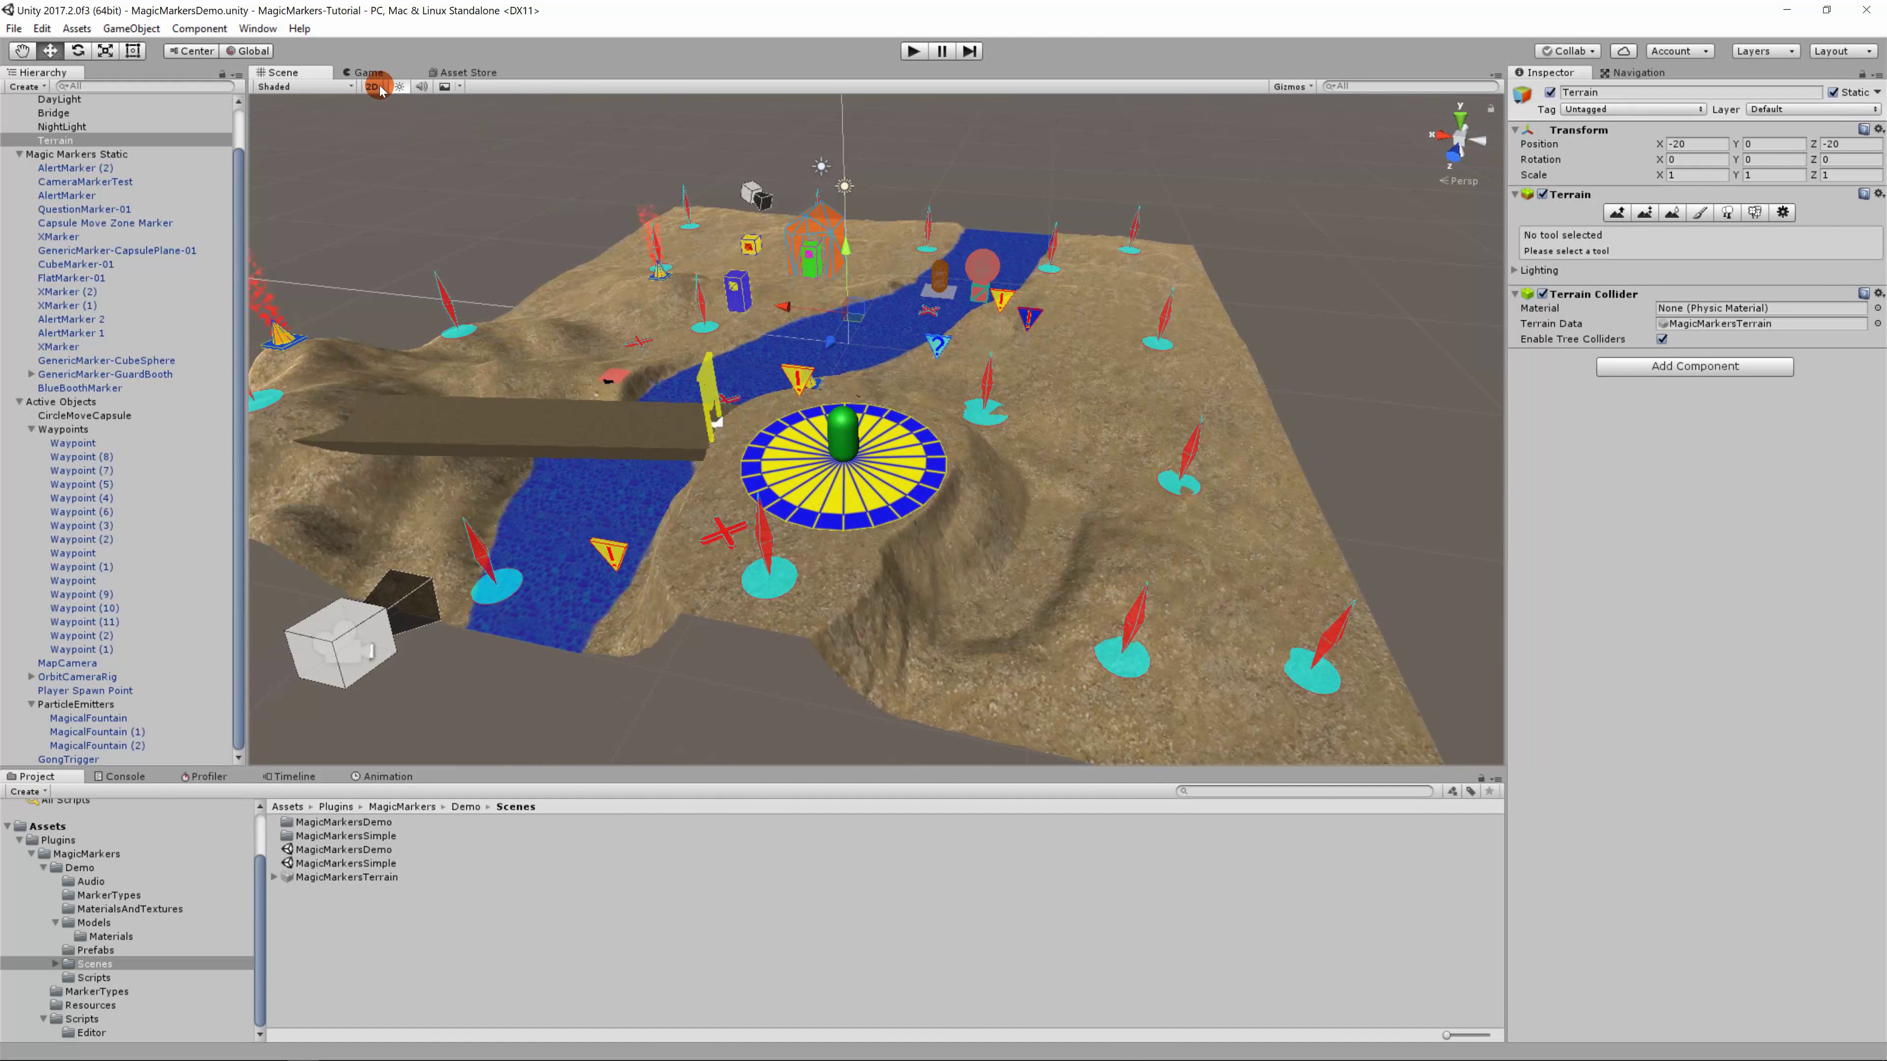
Step: Run the demo in the Game view, then rotate and tilt its camera around the terrain
click(367, 73)
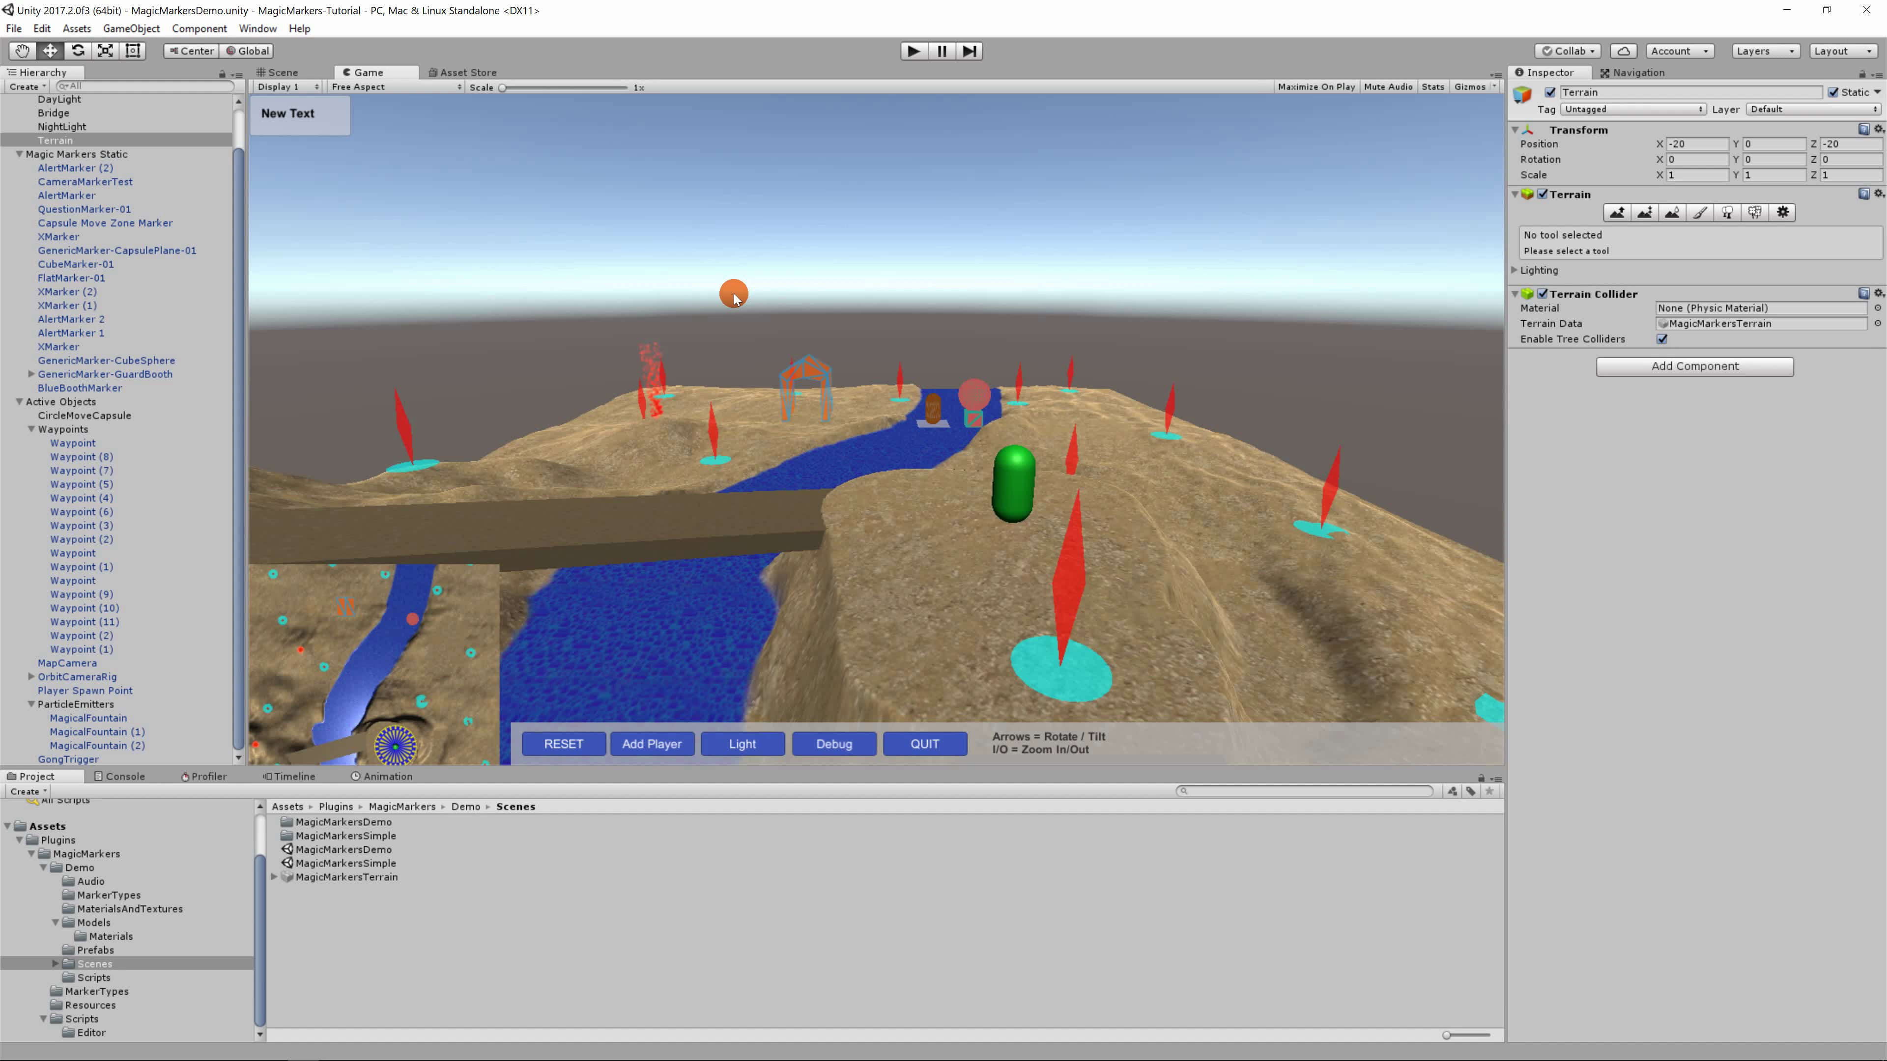
click(913, 52)
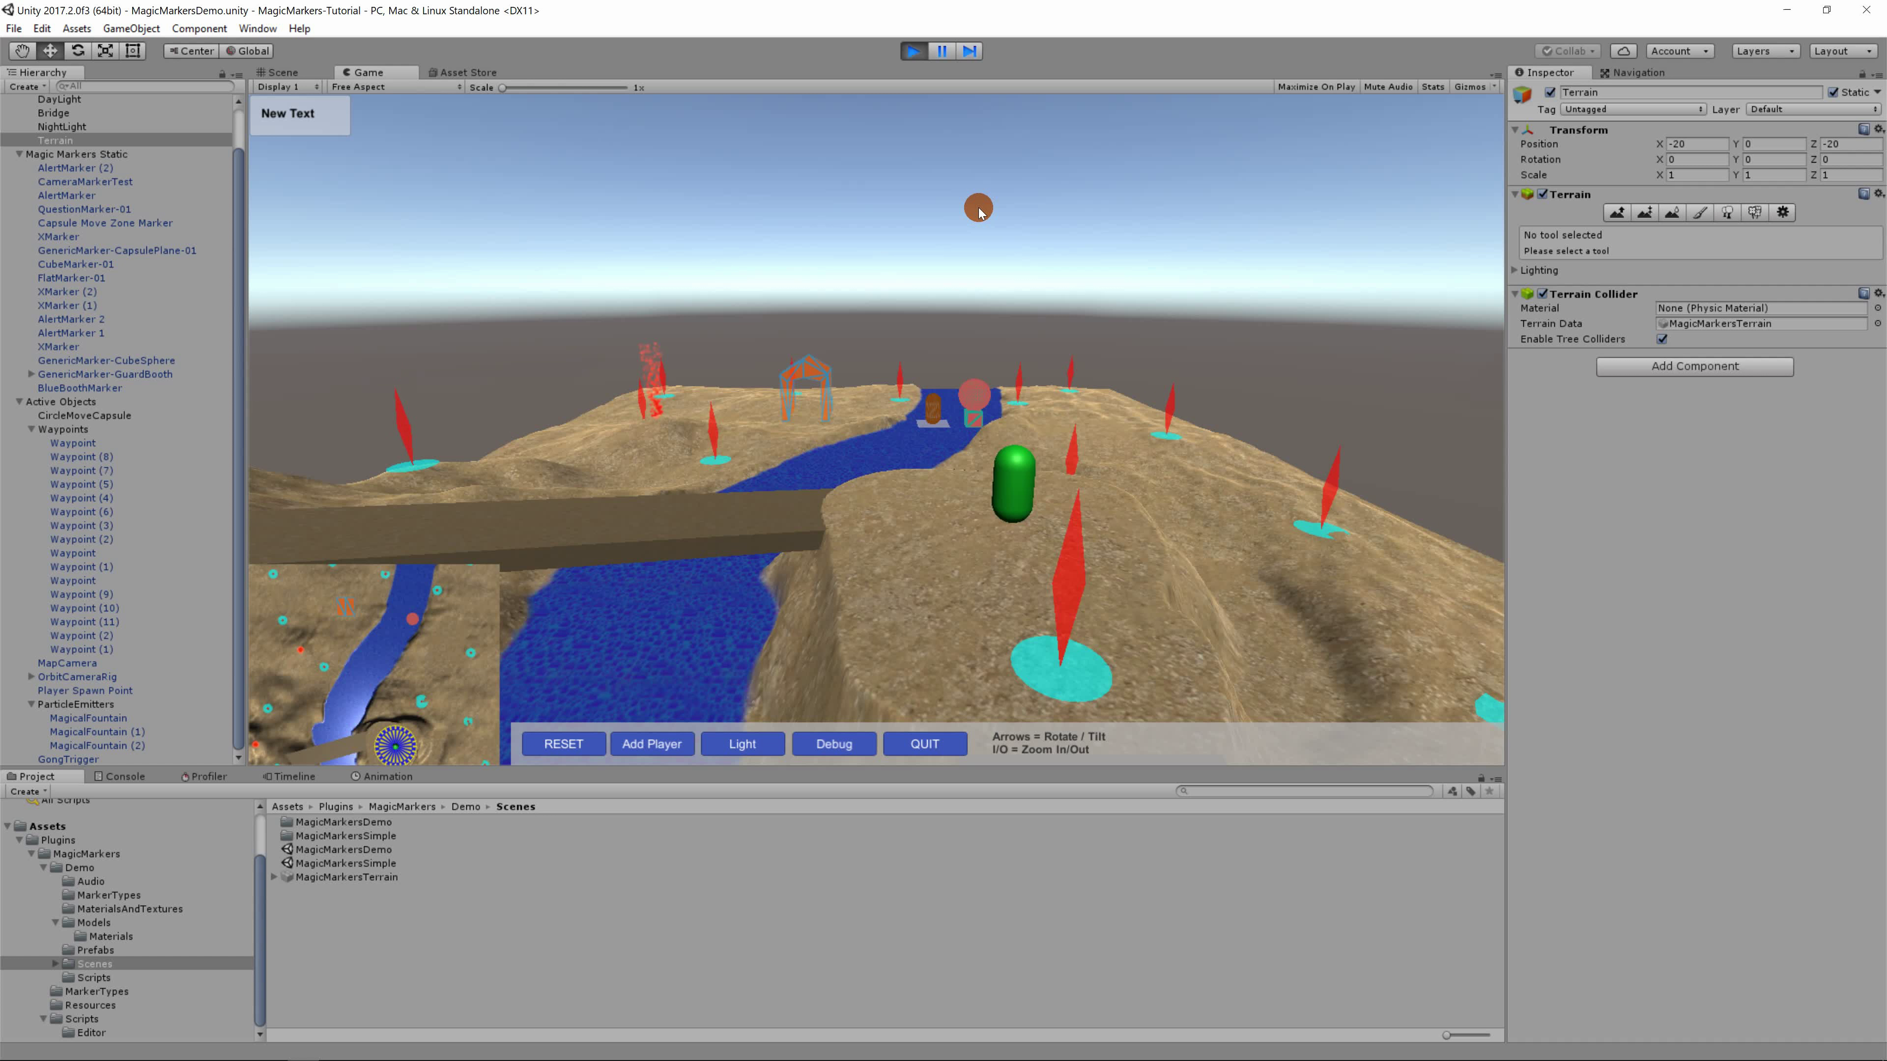
key(Right)
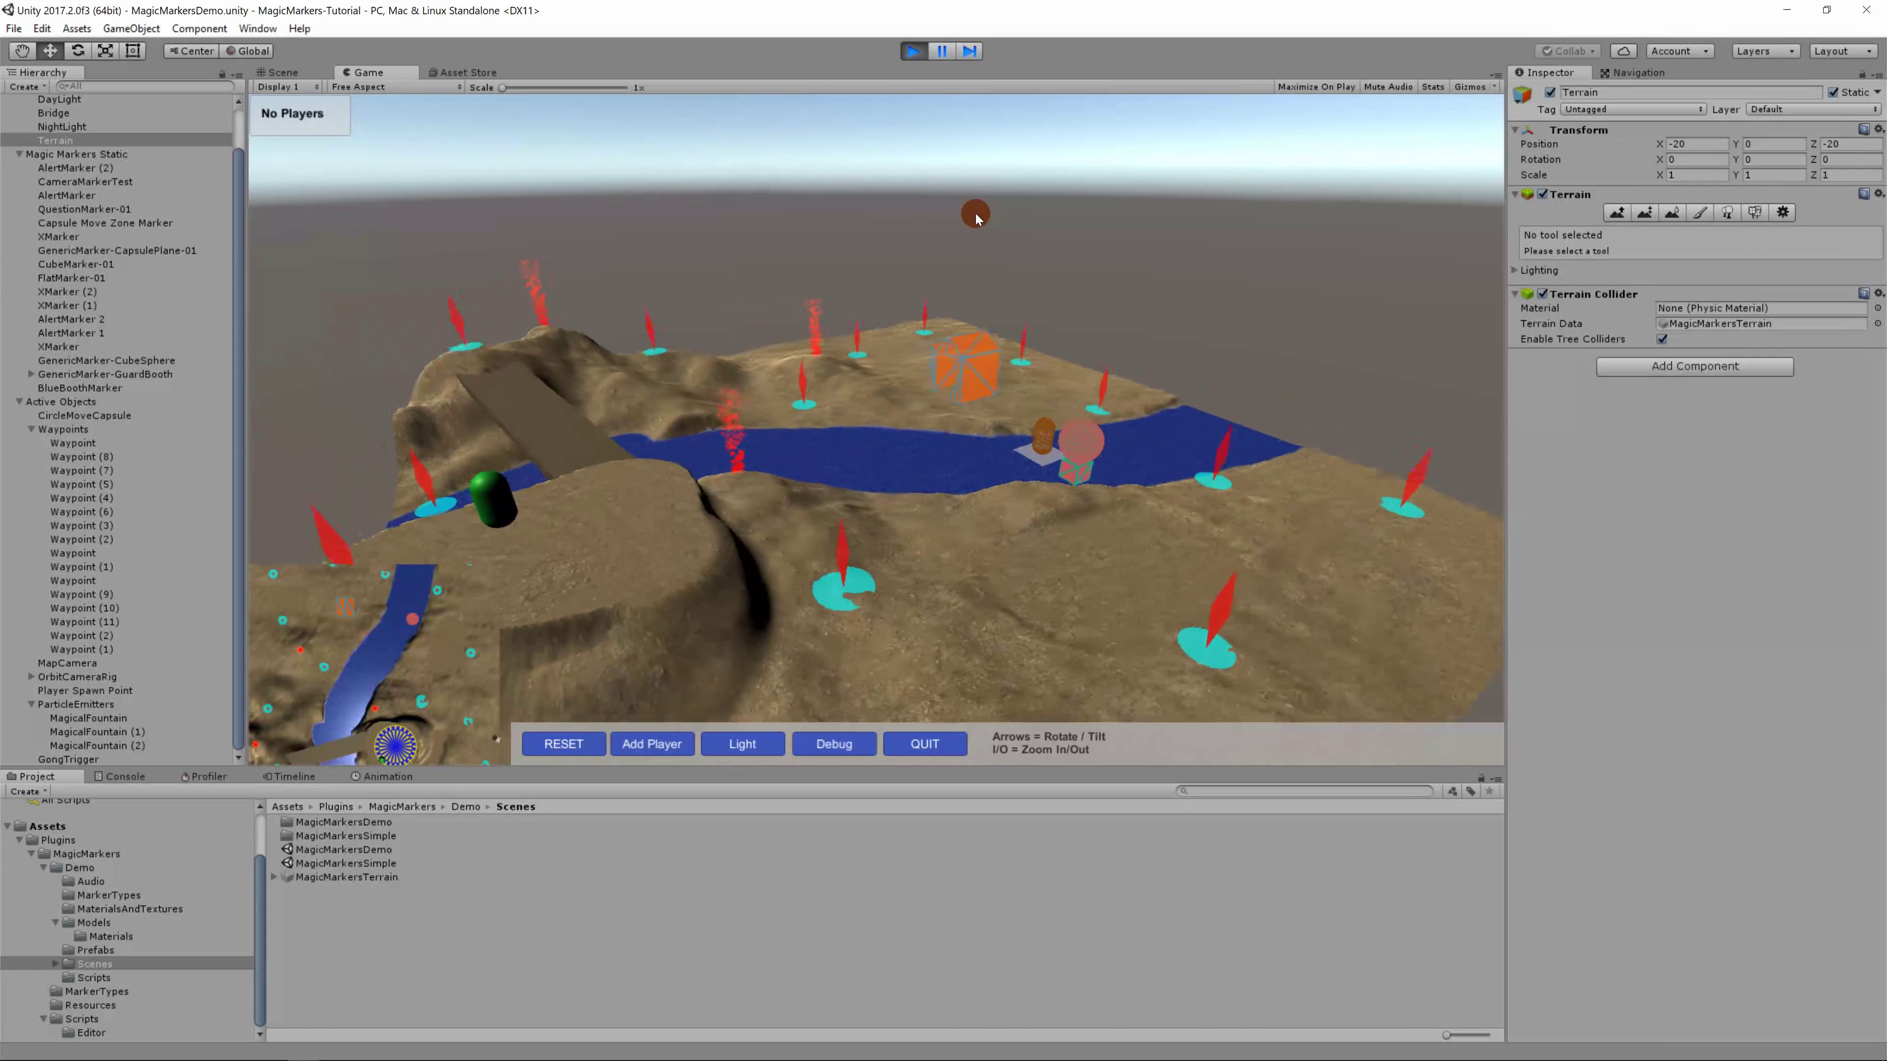
key(Left)
key(Down)
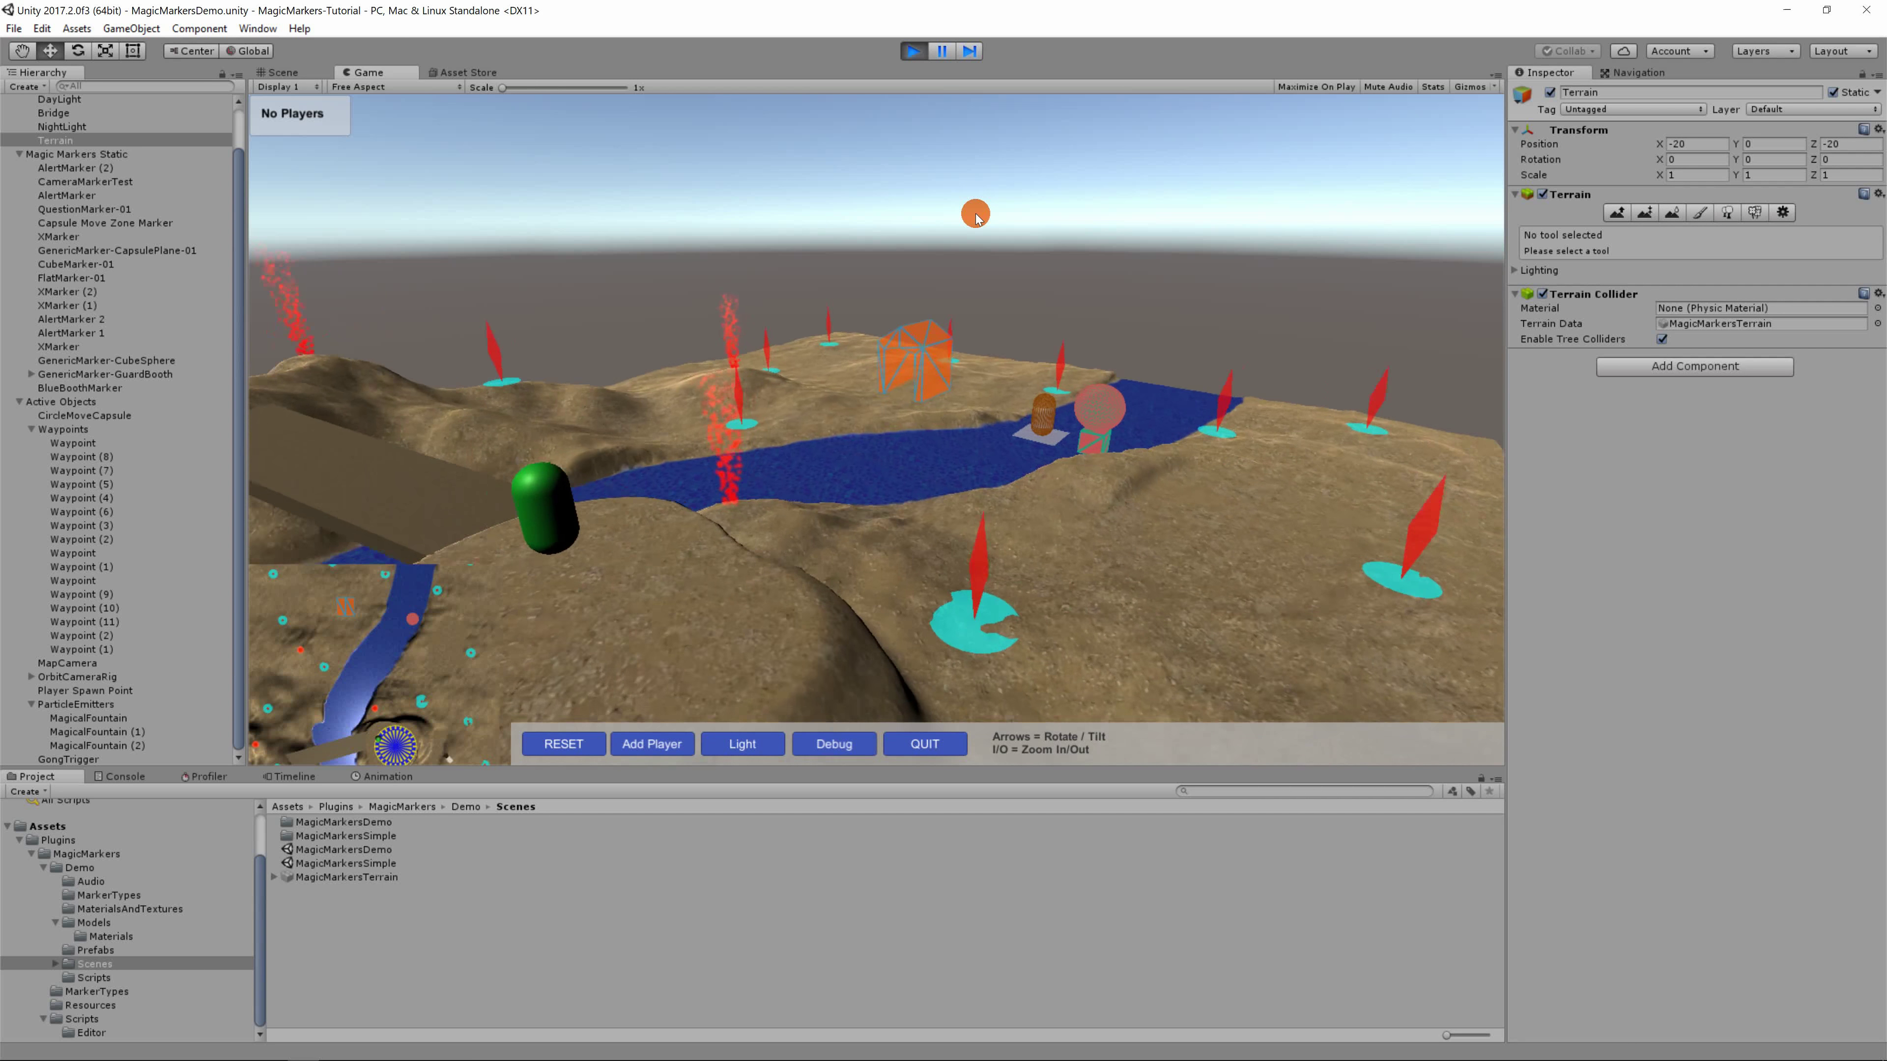
Step: Zoom the running demo's camera out and in and rotate it both ways around the terrain
scroll(975, 216, down, 5)
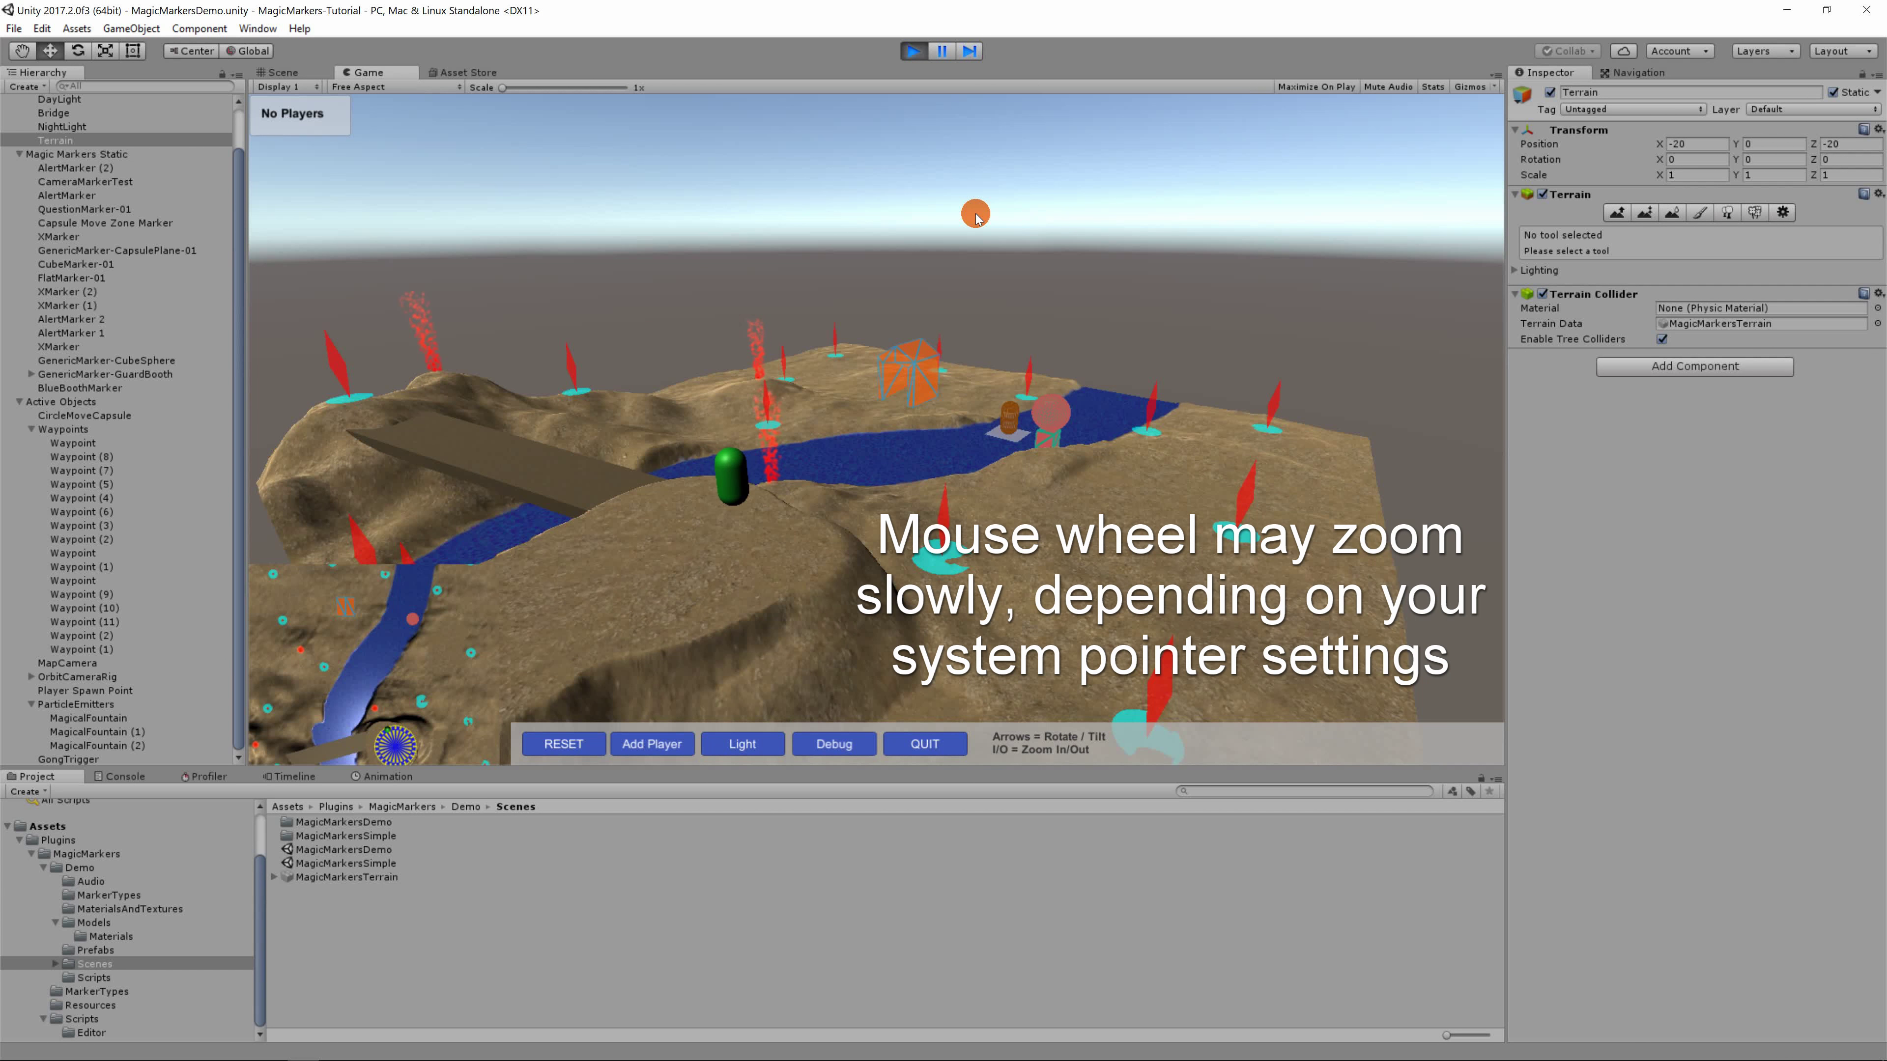
scroll(976, 216, down, 3)
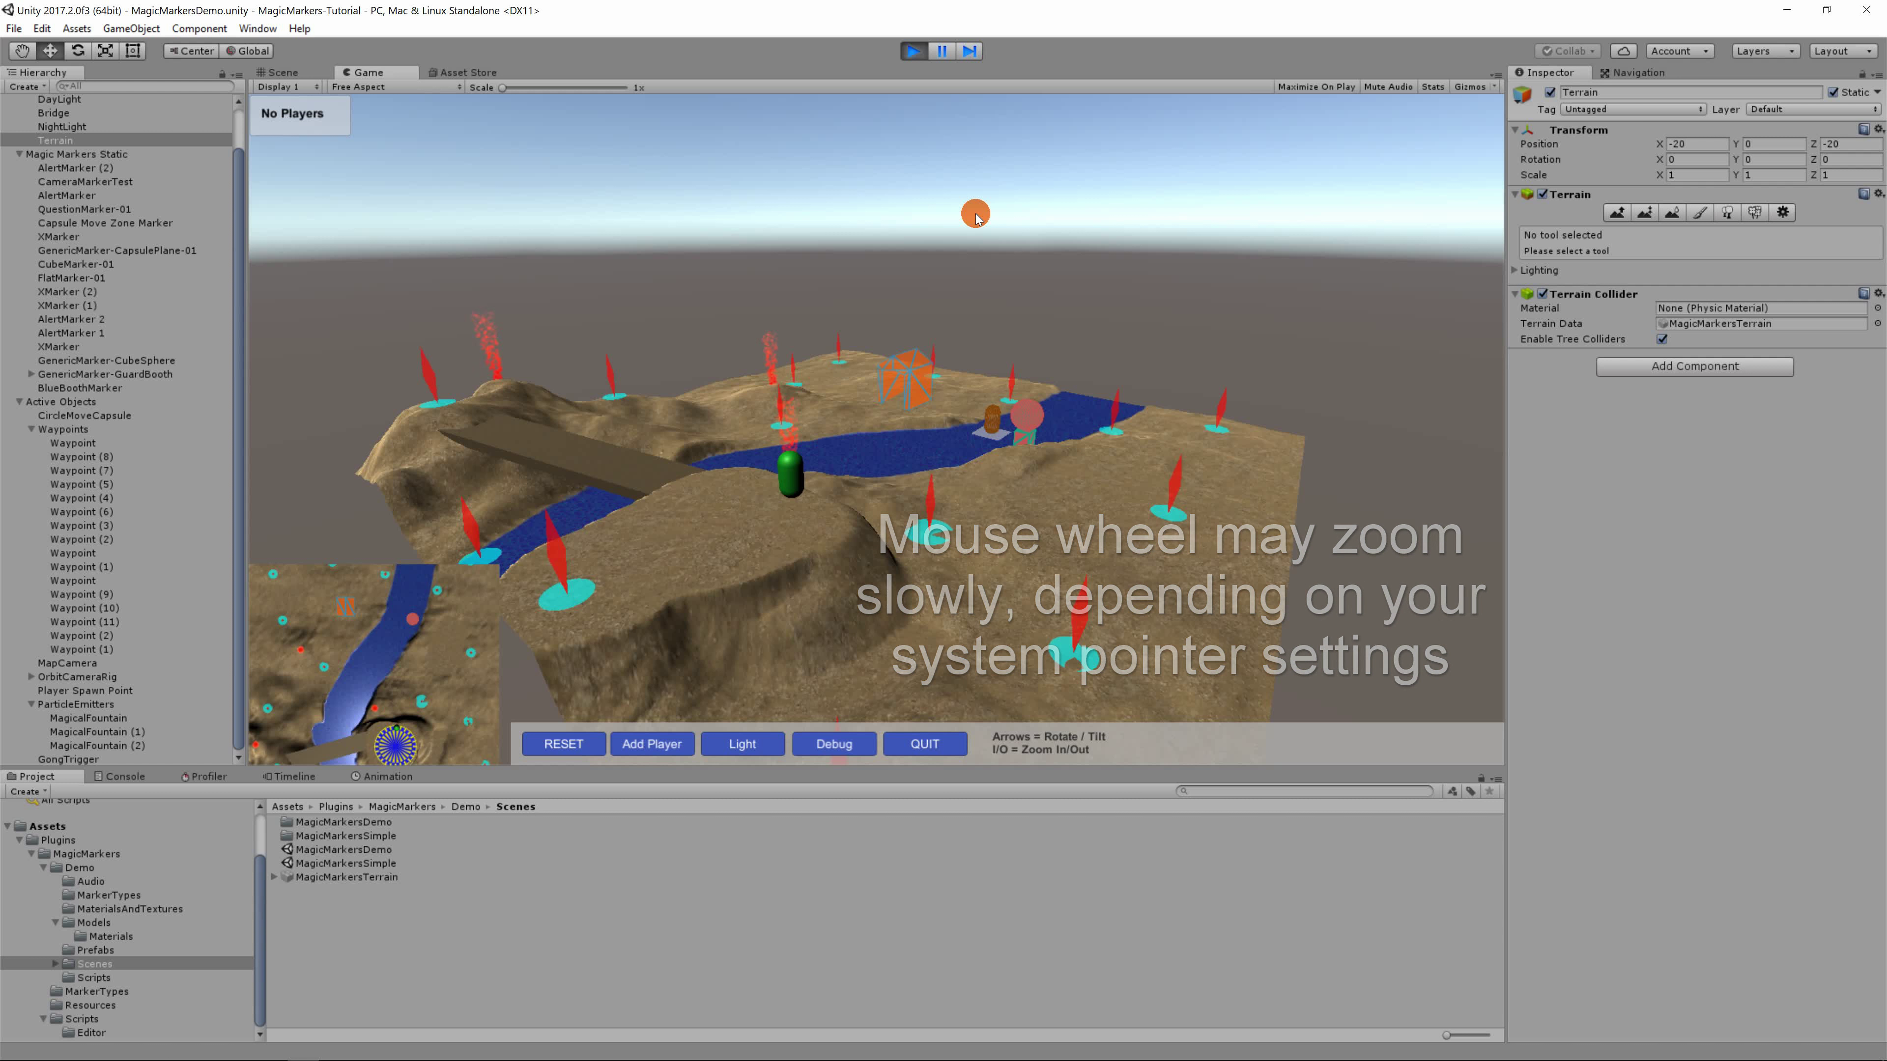
scroll(975, 215, up, 3)
key(Left)
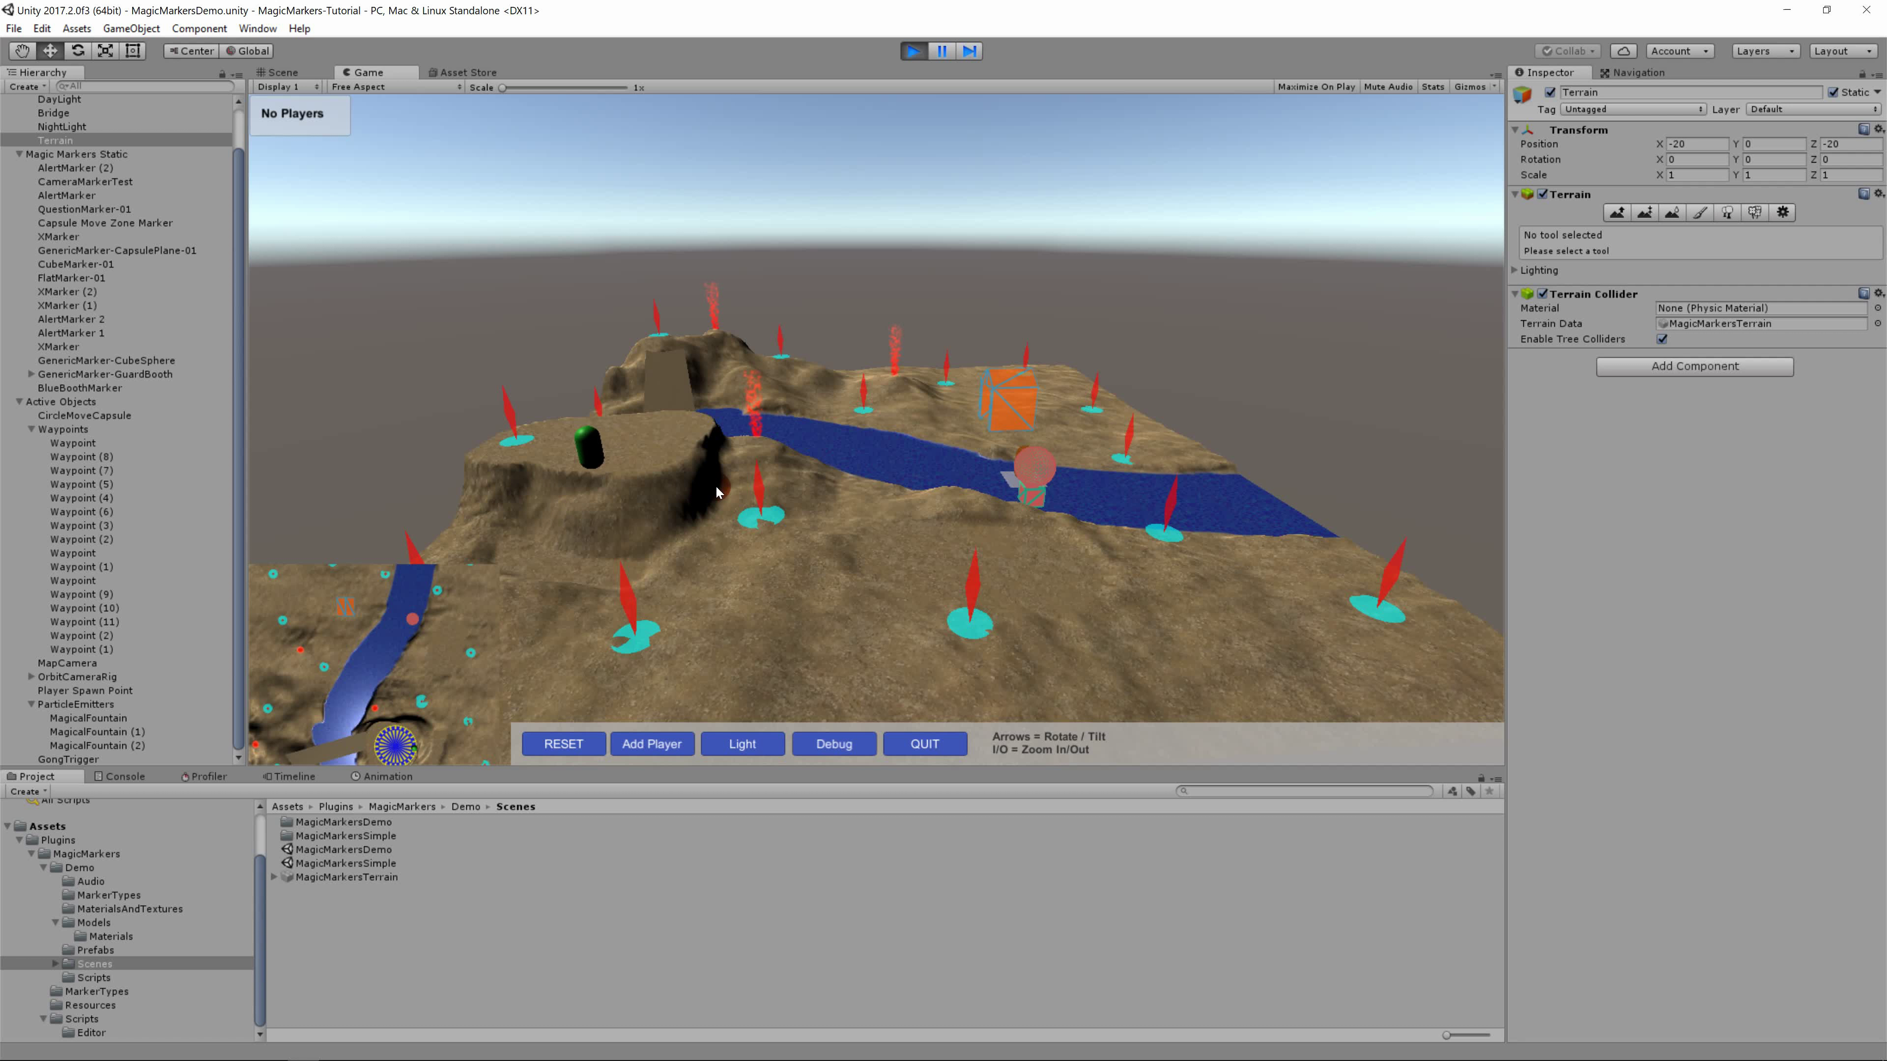
key(Right)
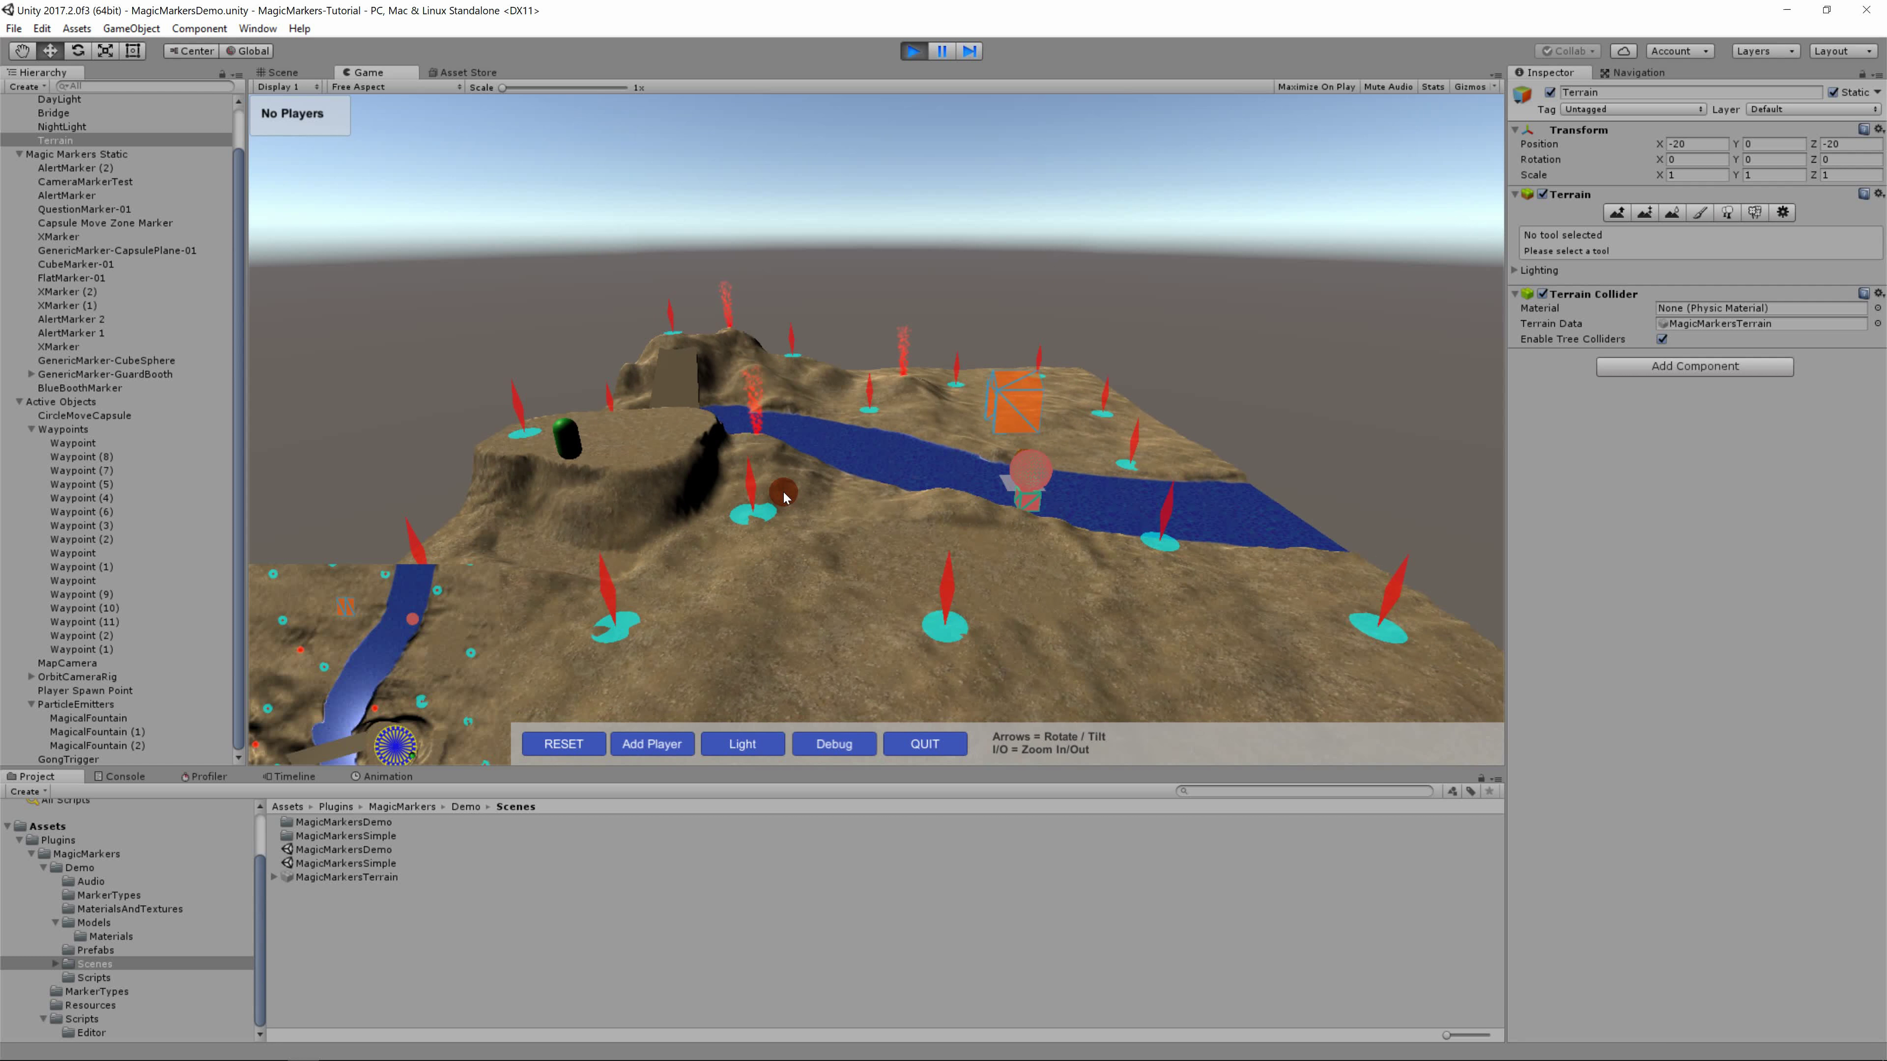
key(Left)
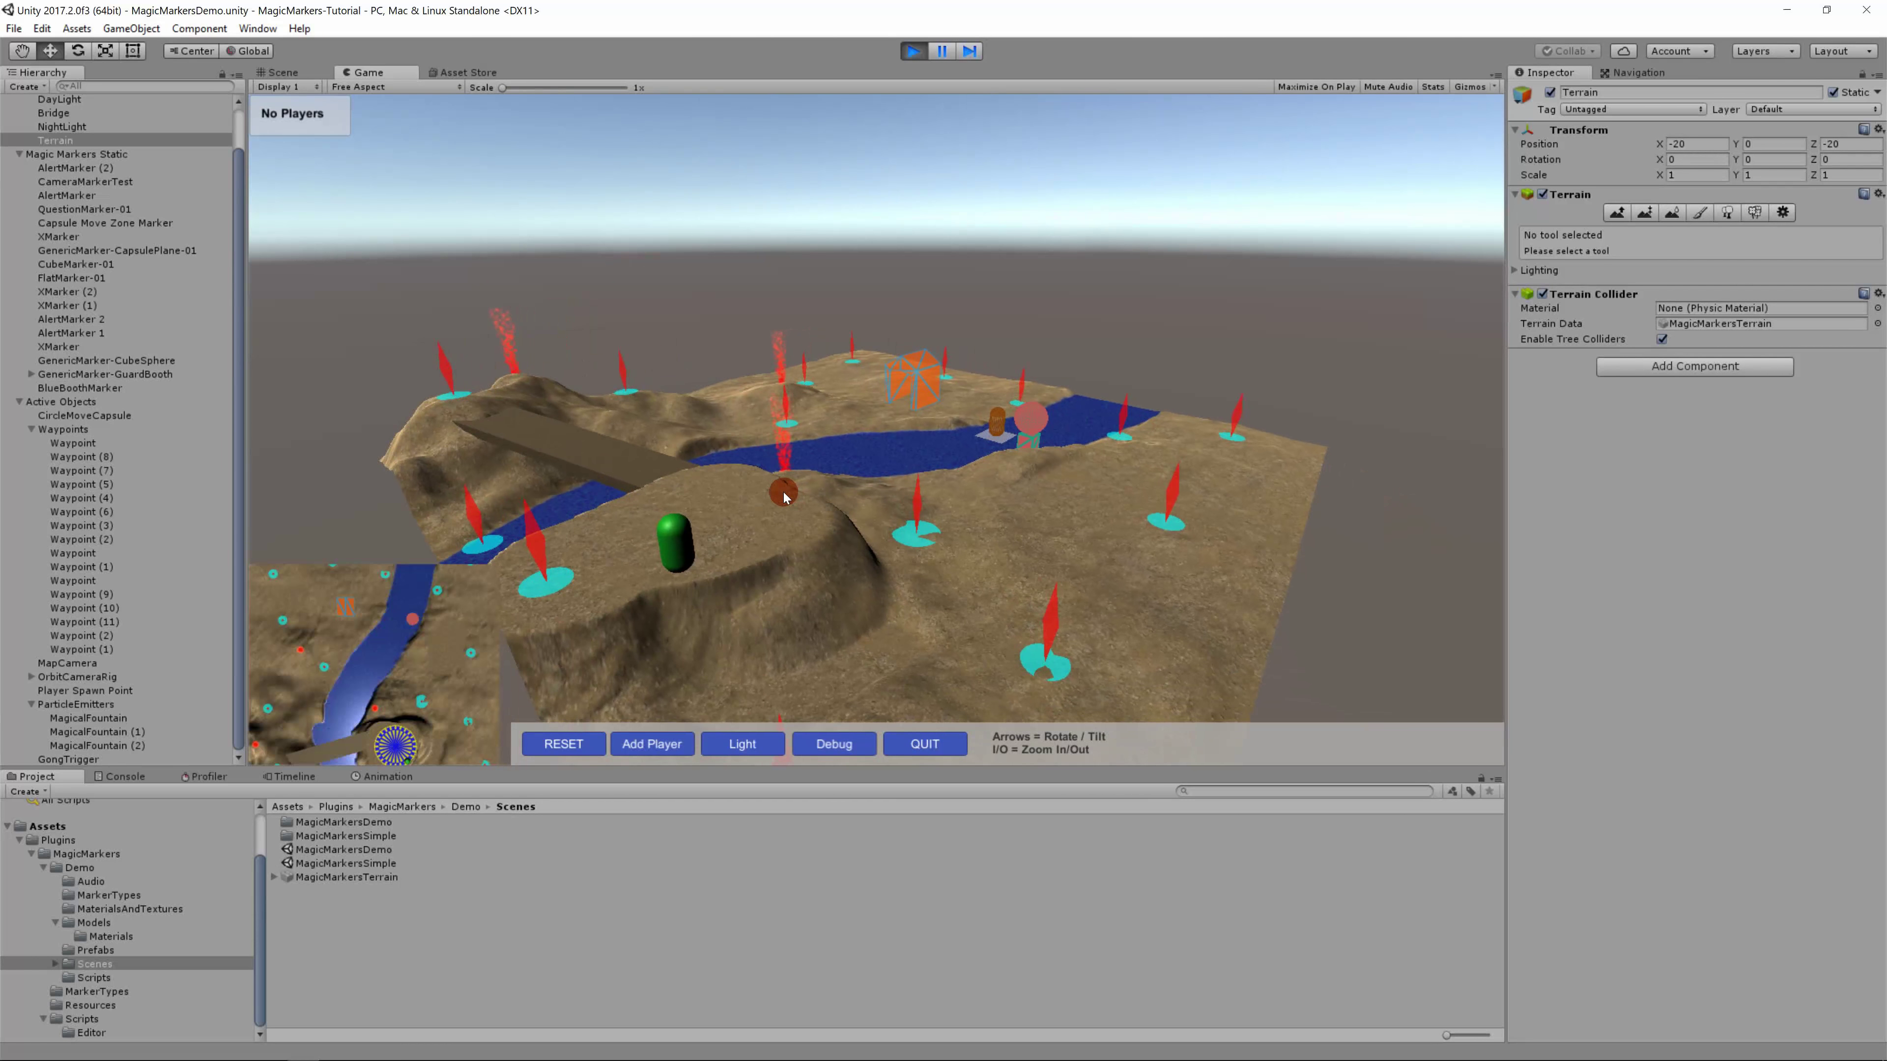
Step: Try the running demo's RESET and QUIT commands and rotate the camera back towards the bridge
click(573, 744)
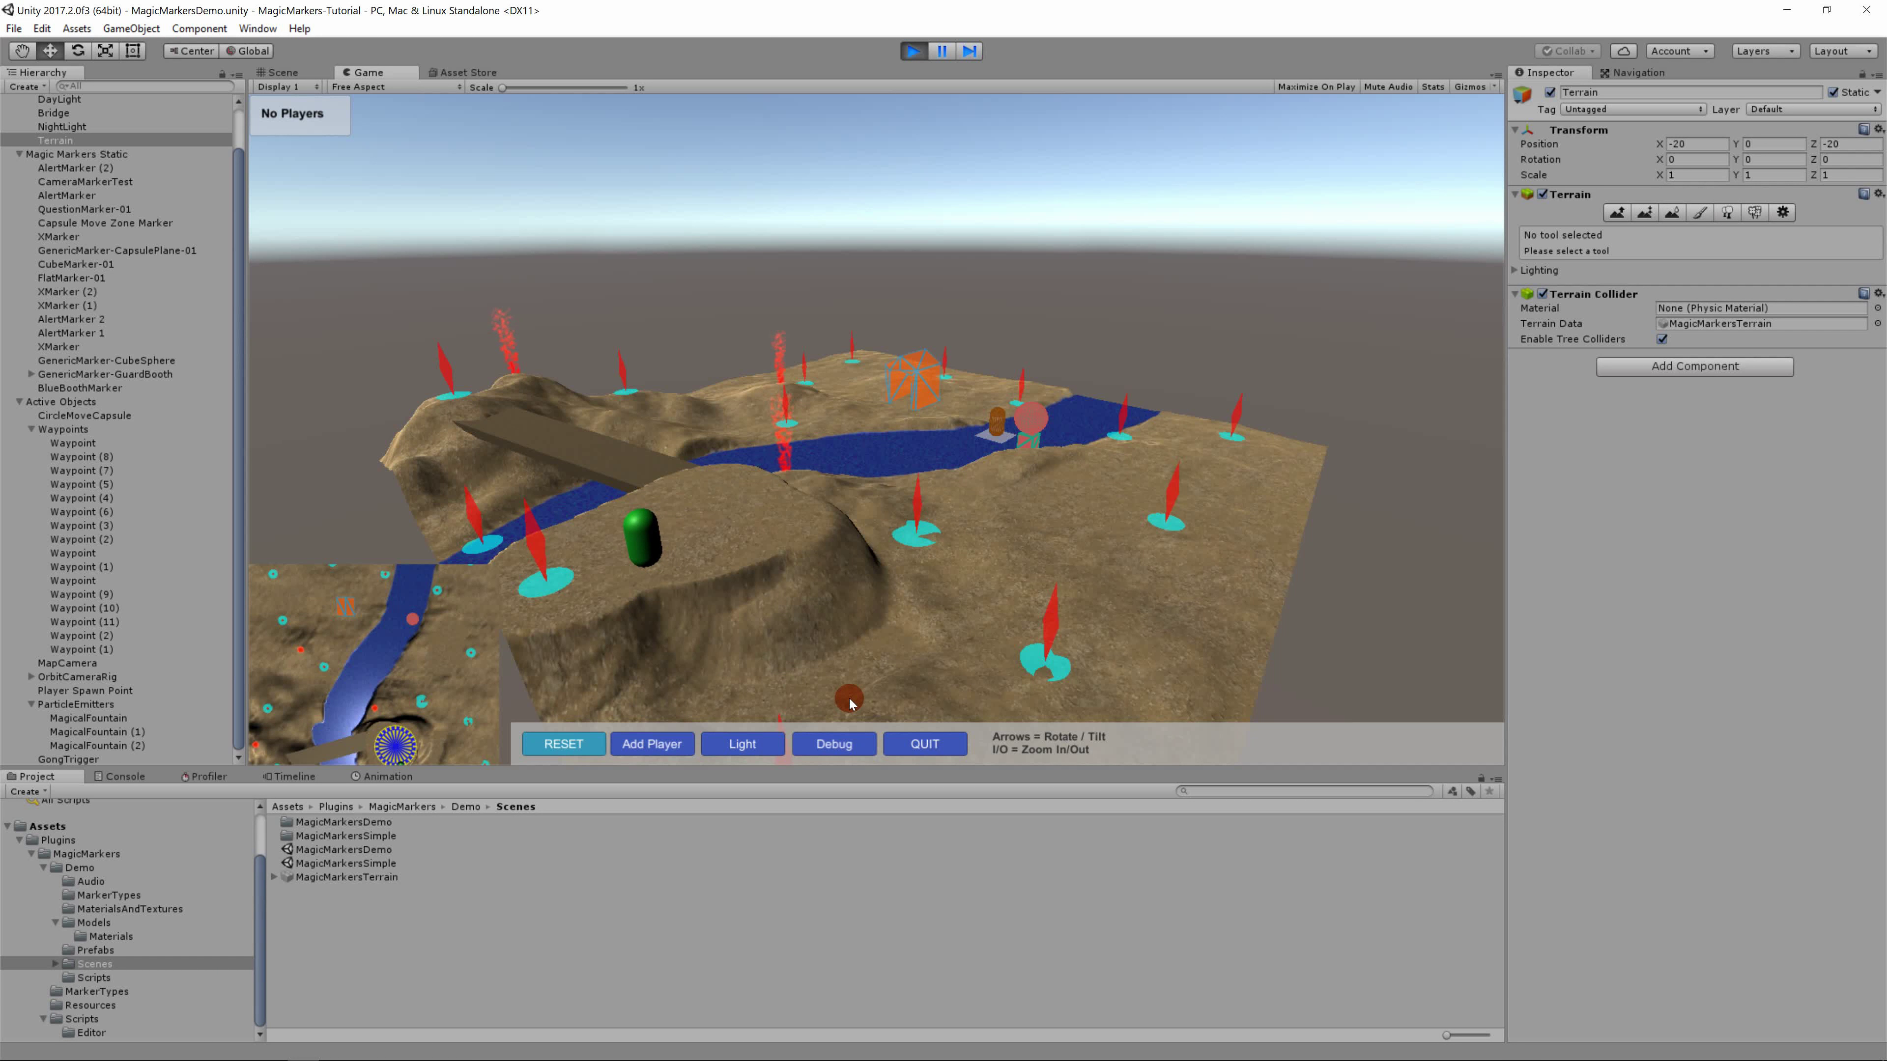
click(946, 746)
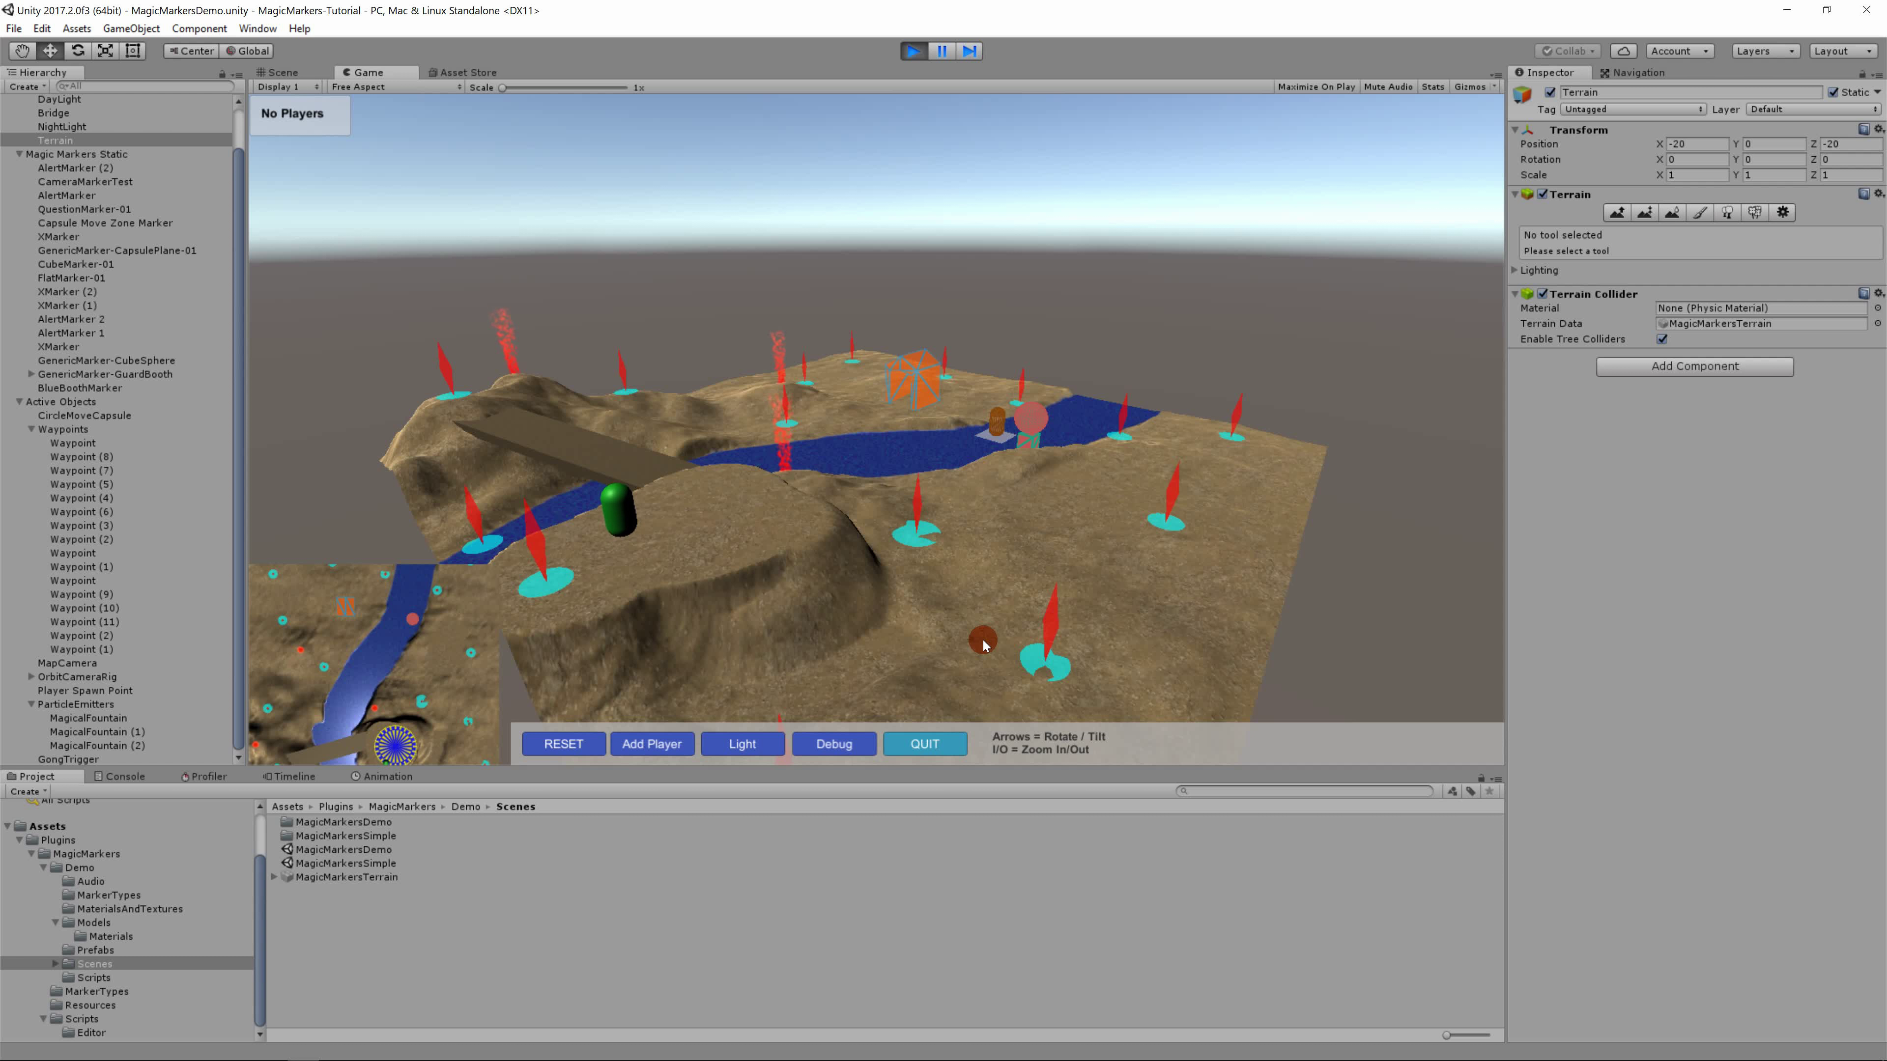
key(Left)
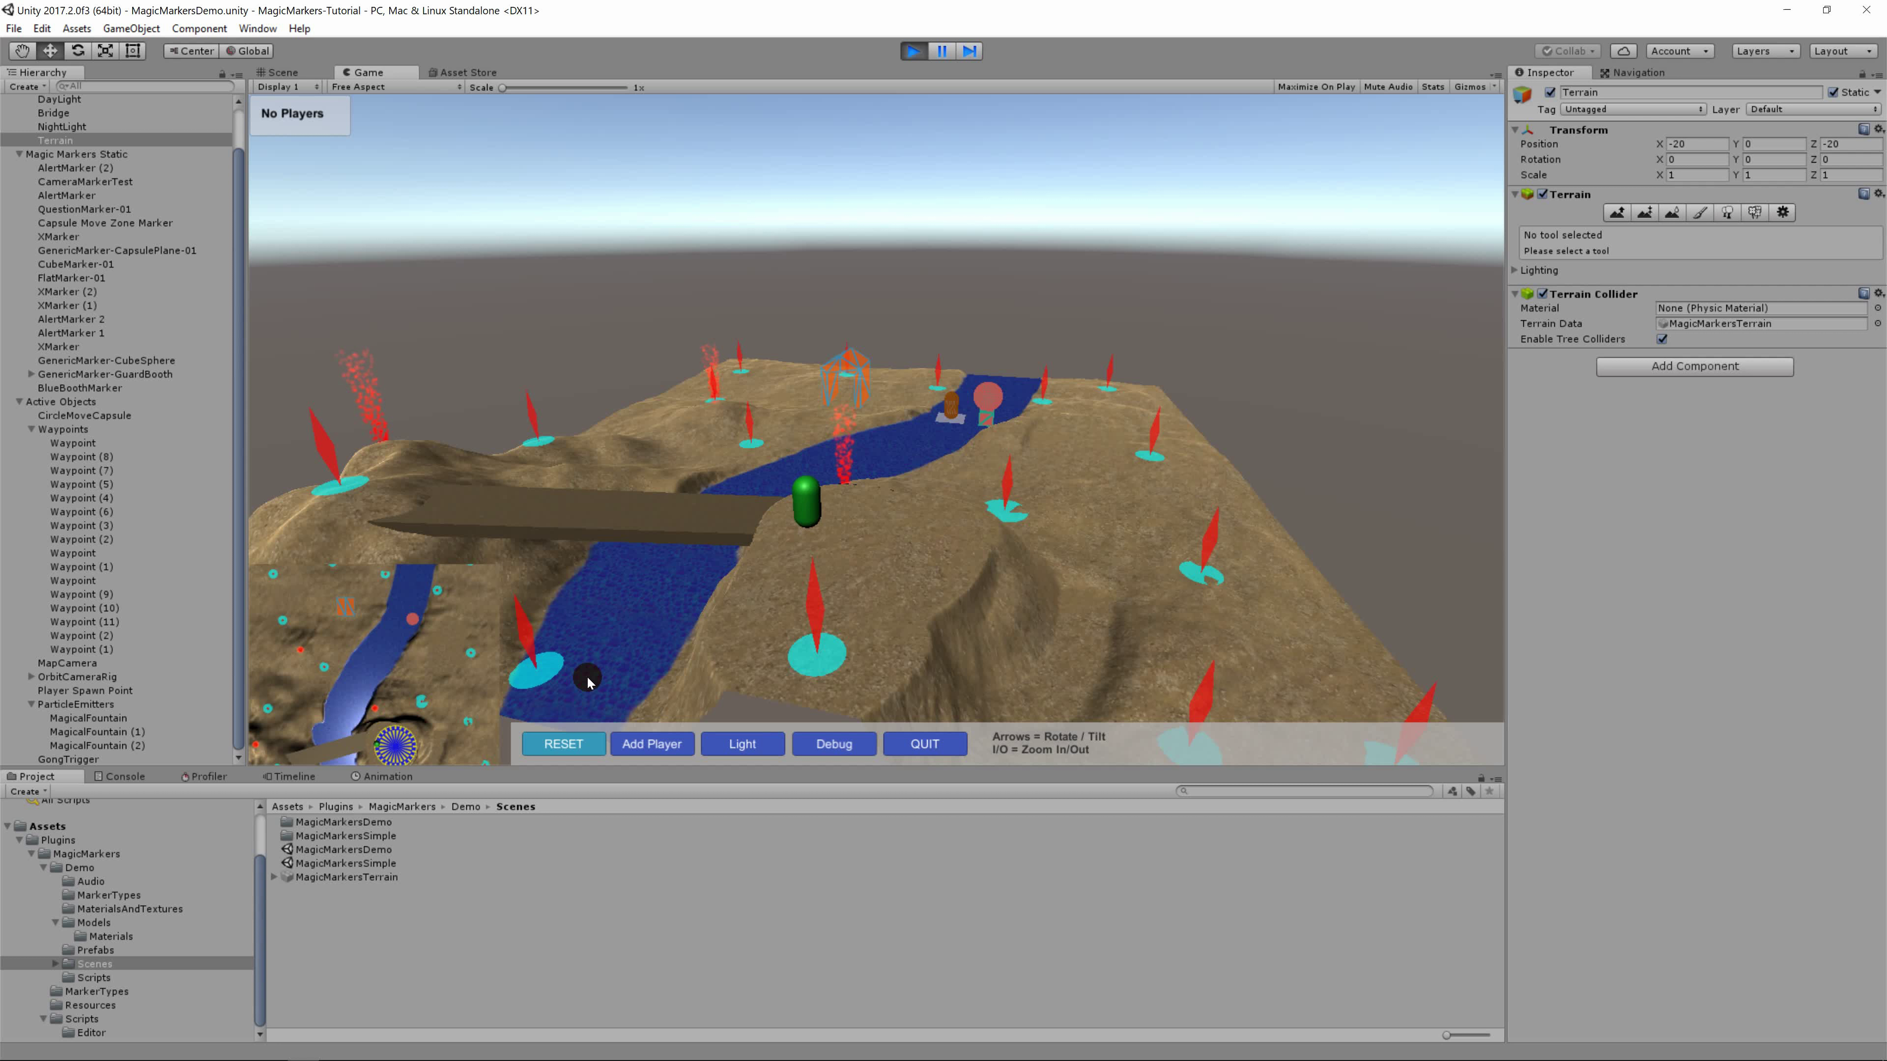
Step: Toggle the running demo's light between day and night several times, ending on night lighting
click(743, 754)
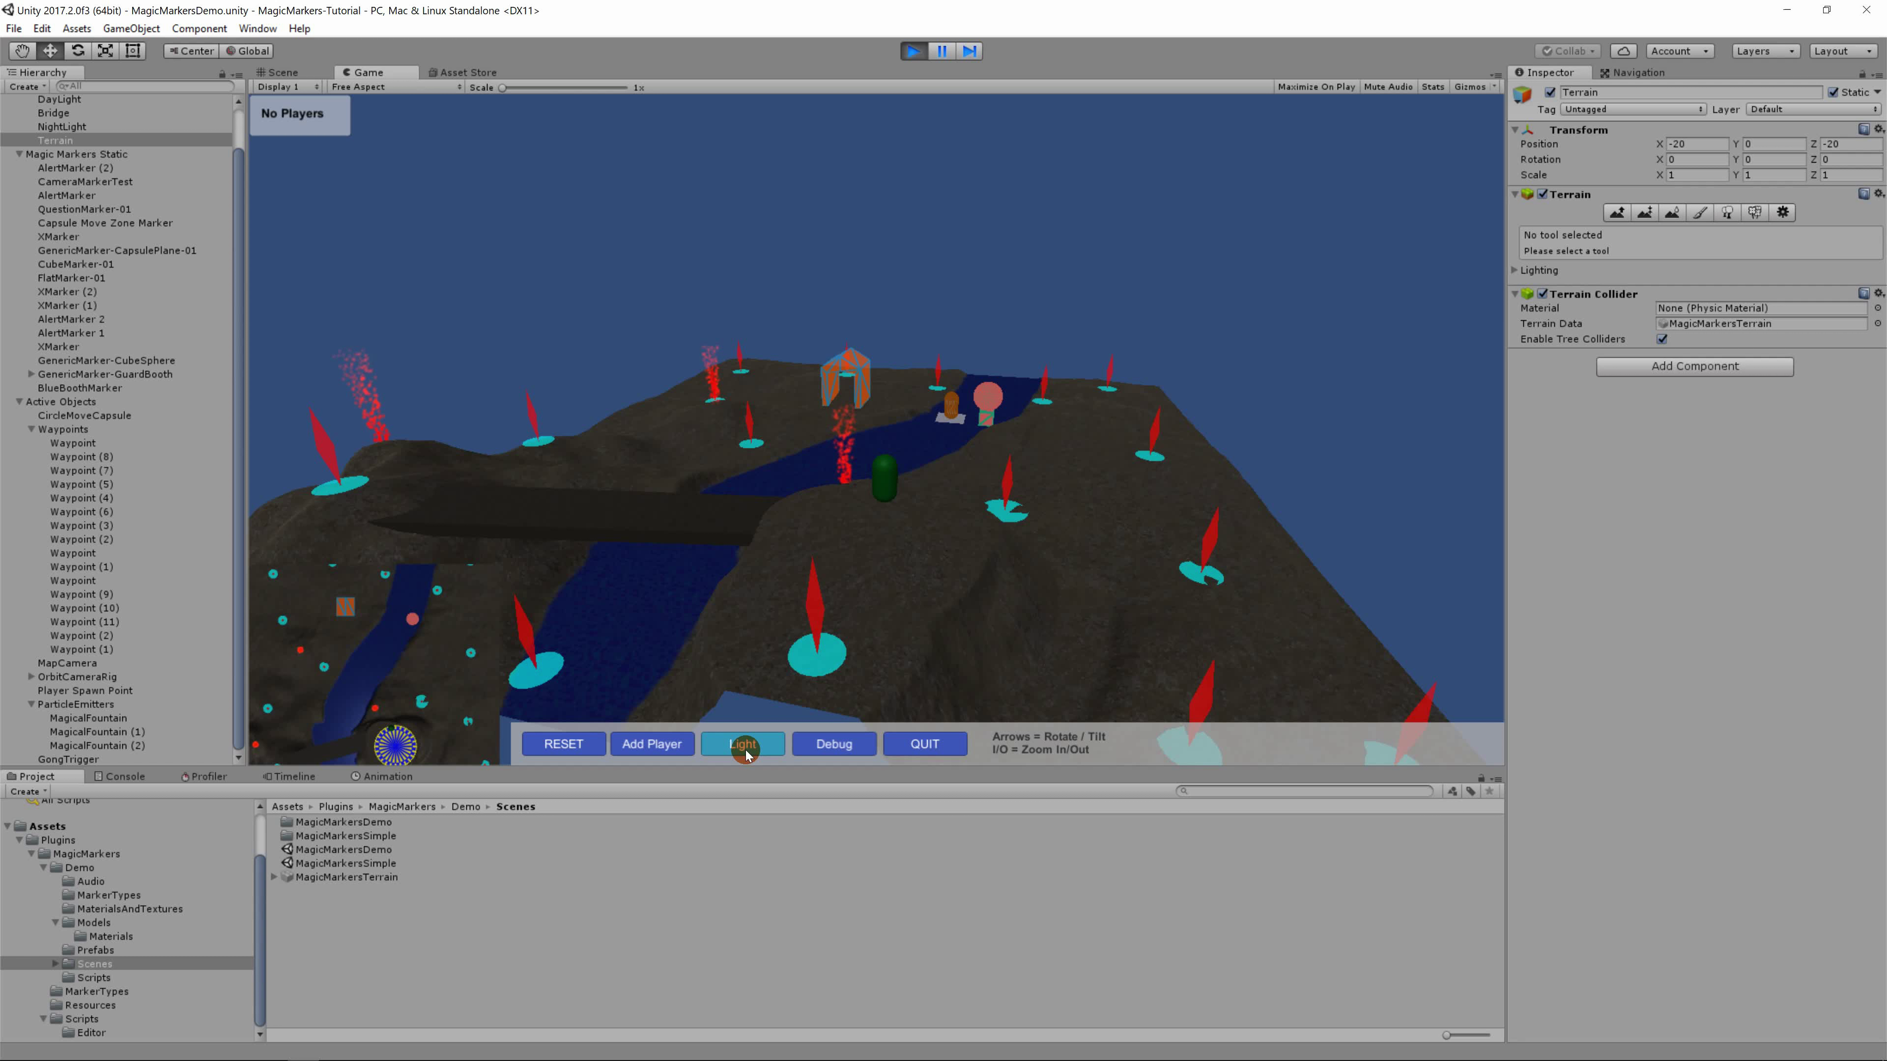
click(746, 754)
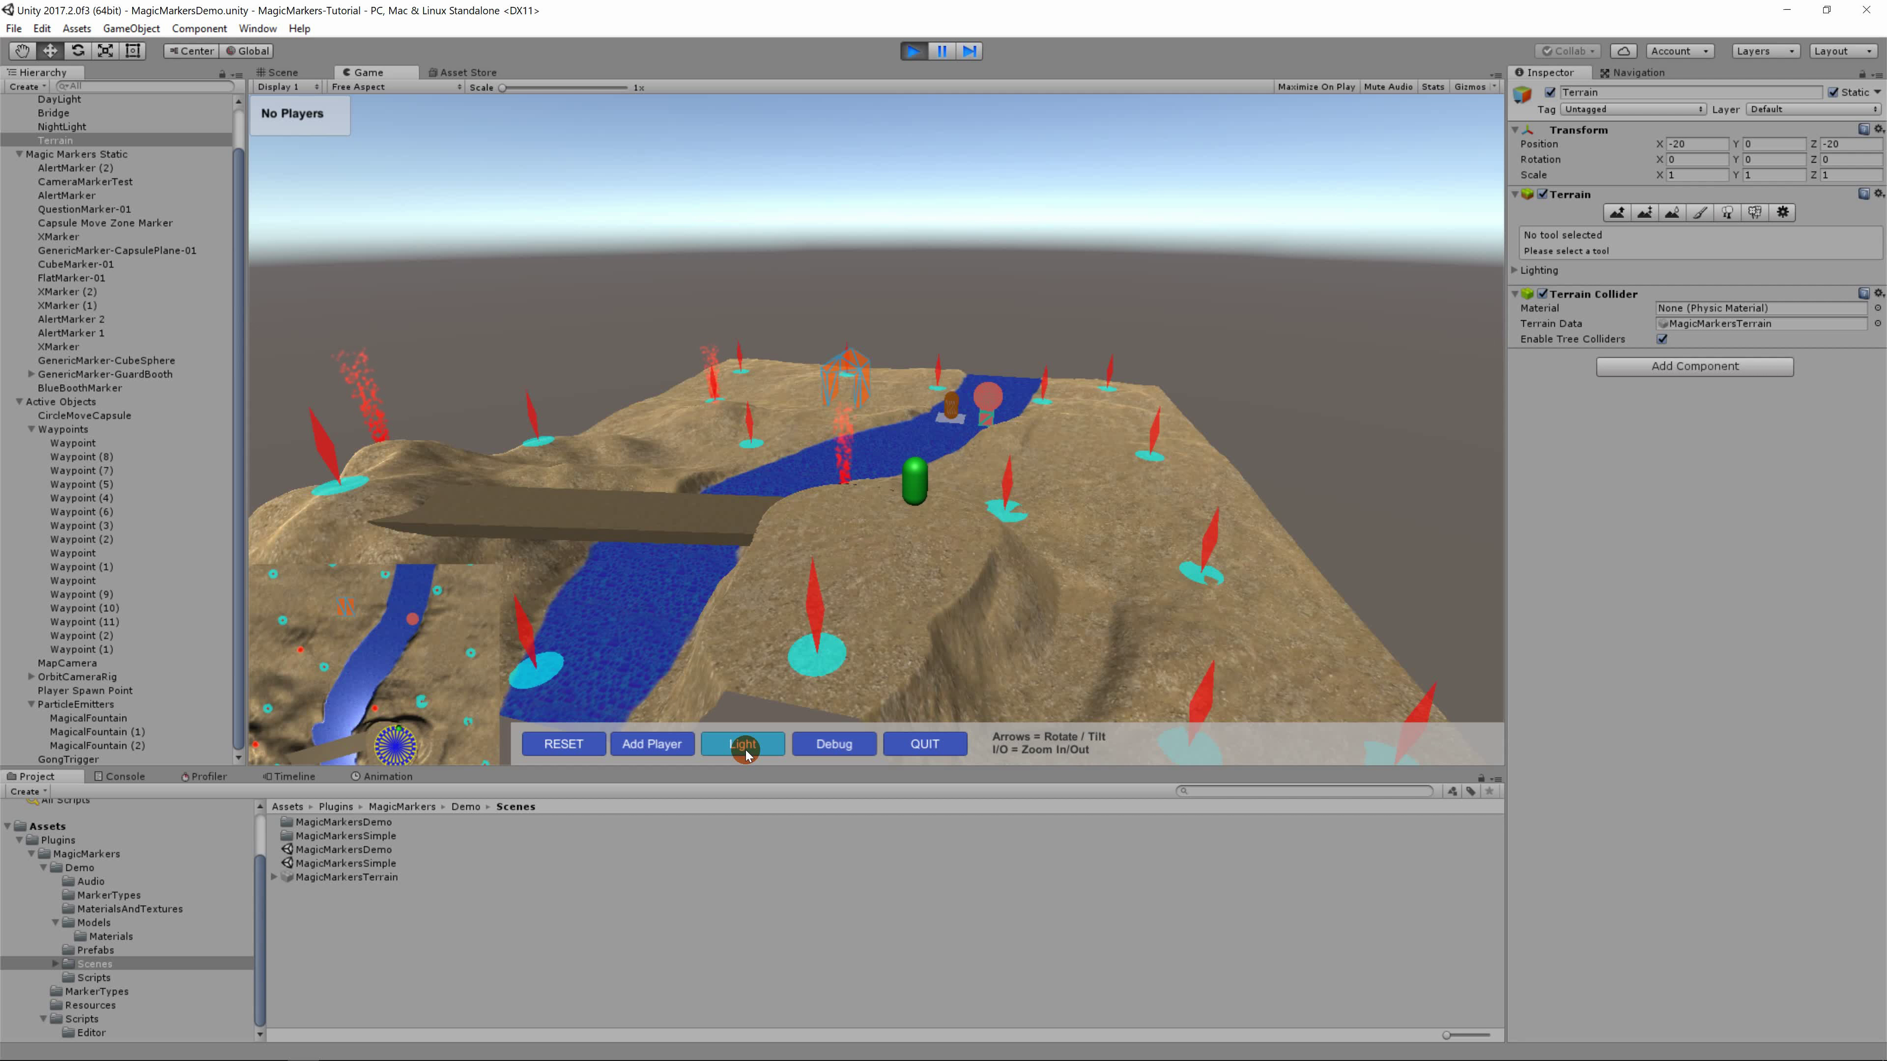
click(746, 754)
click(746, 754)
click(746, 753)
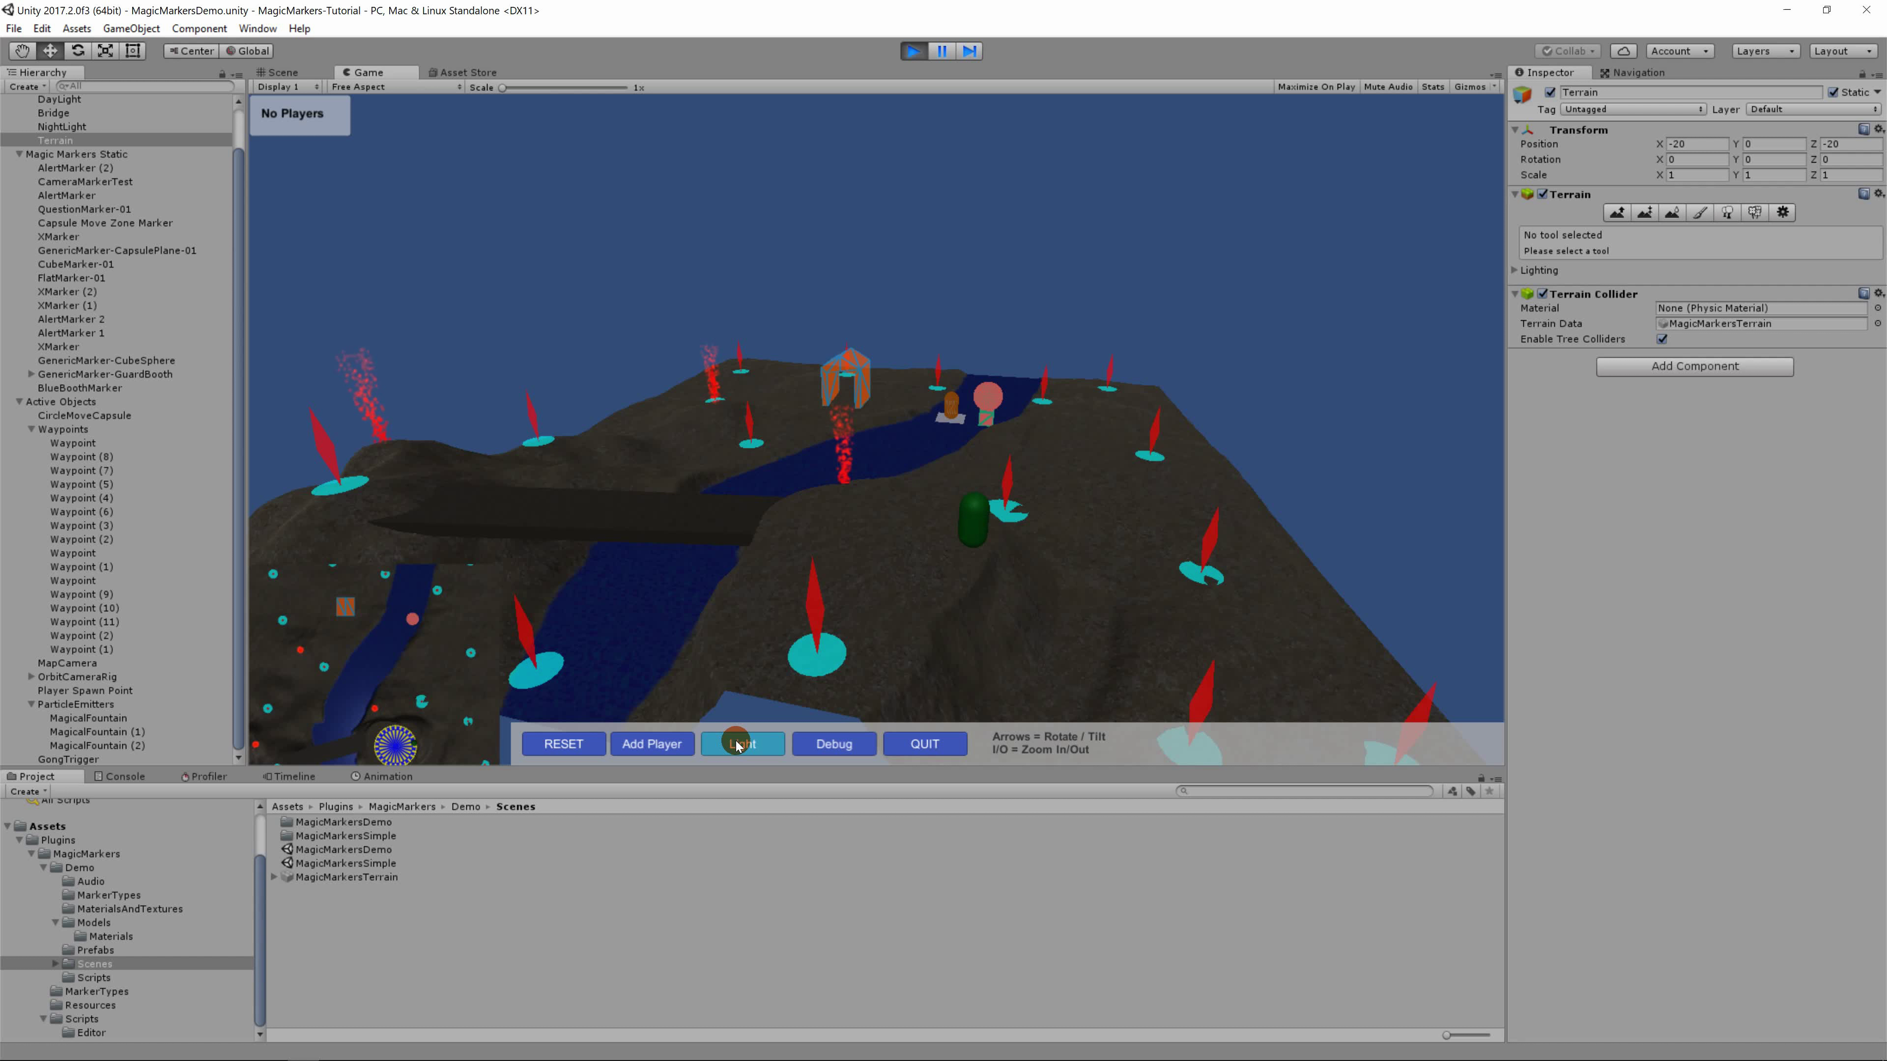
Step: Zoom in and rotate the game camera to examine the river markers and particle fountains under night lighting
key(i)
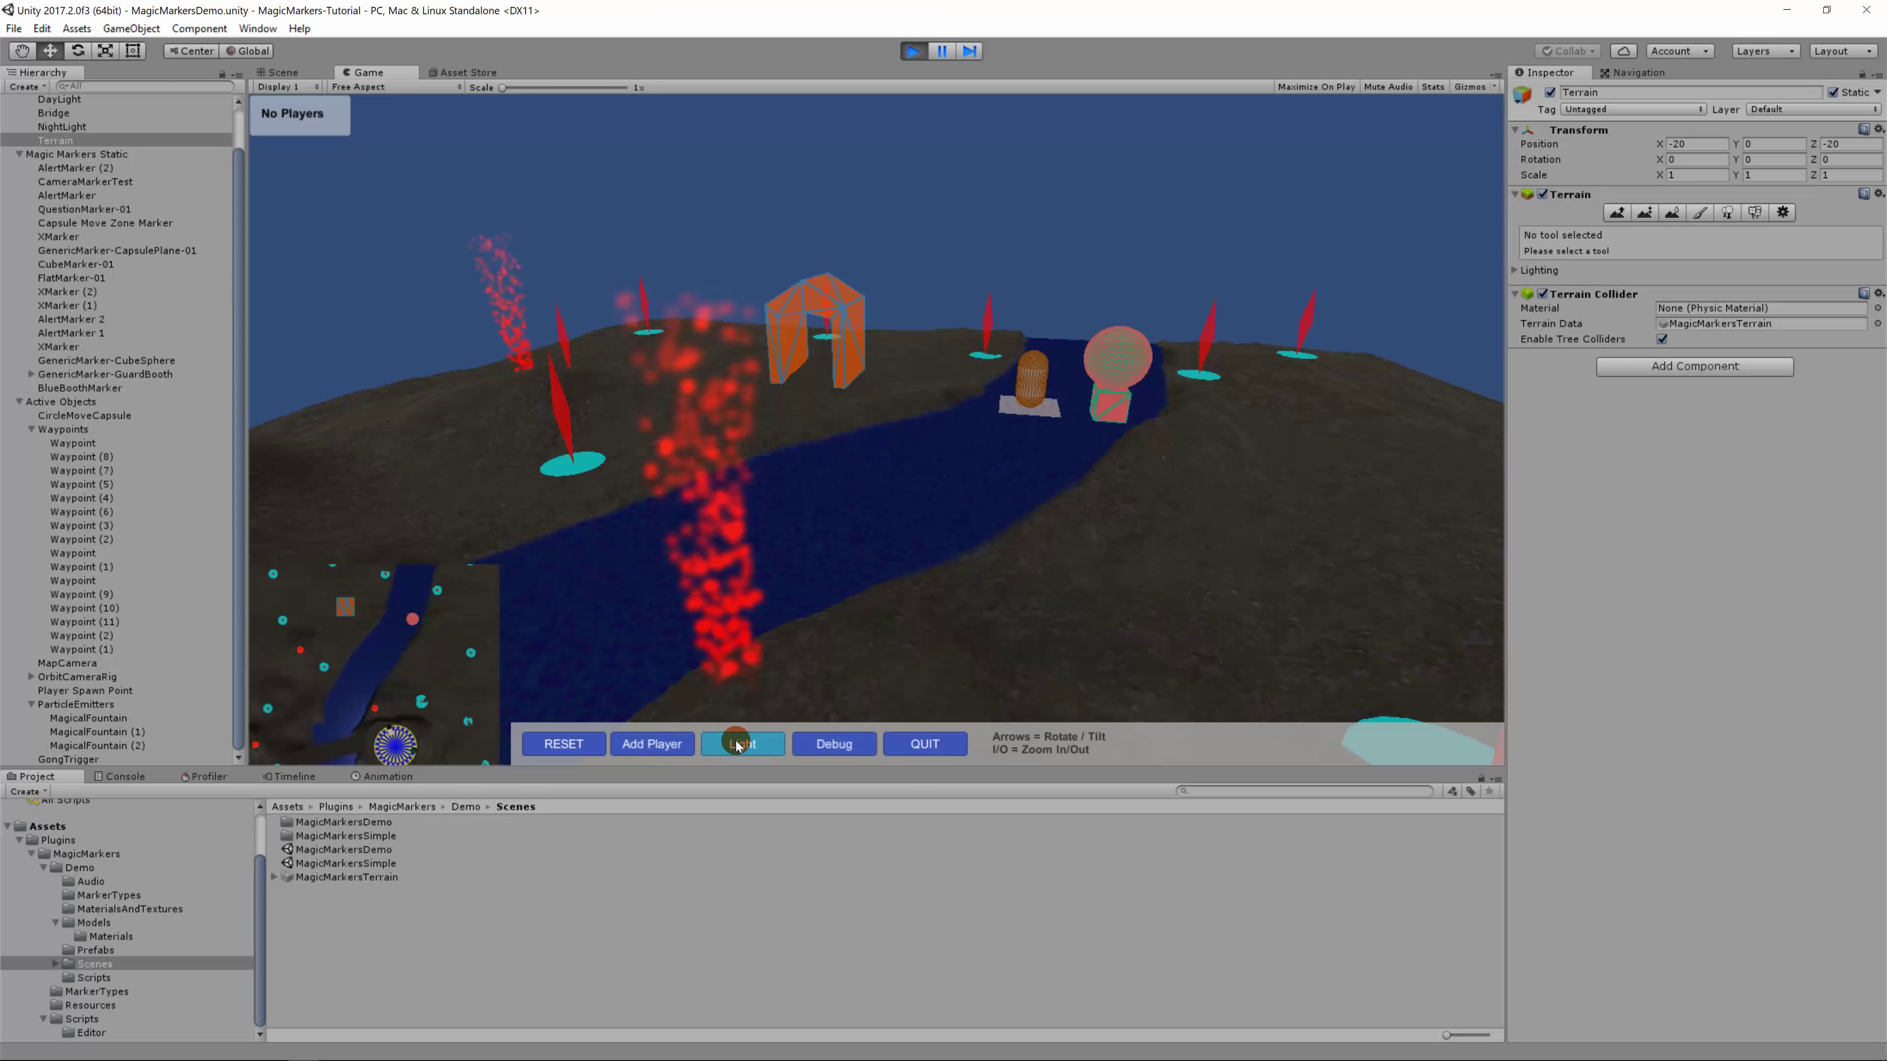
key(Right)
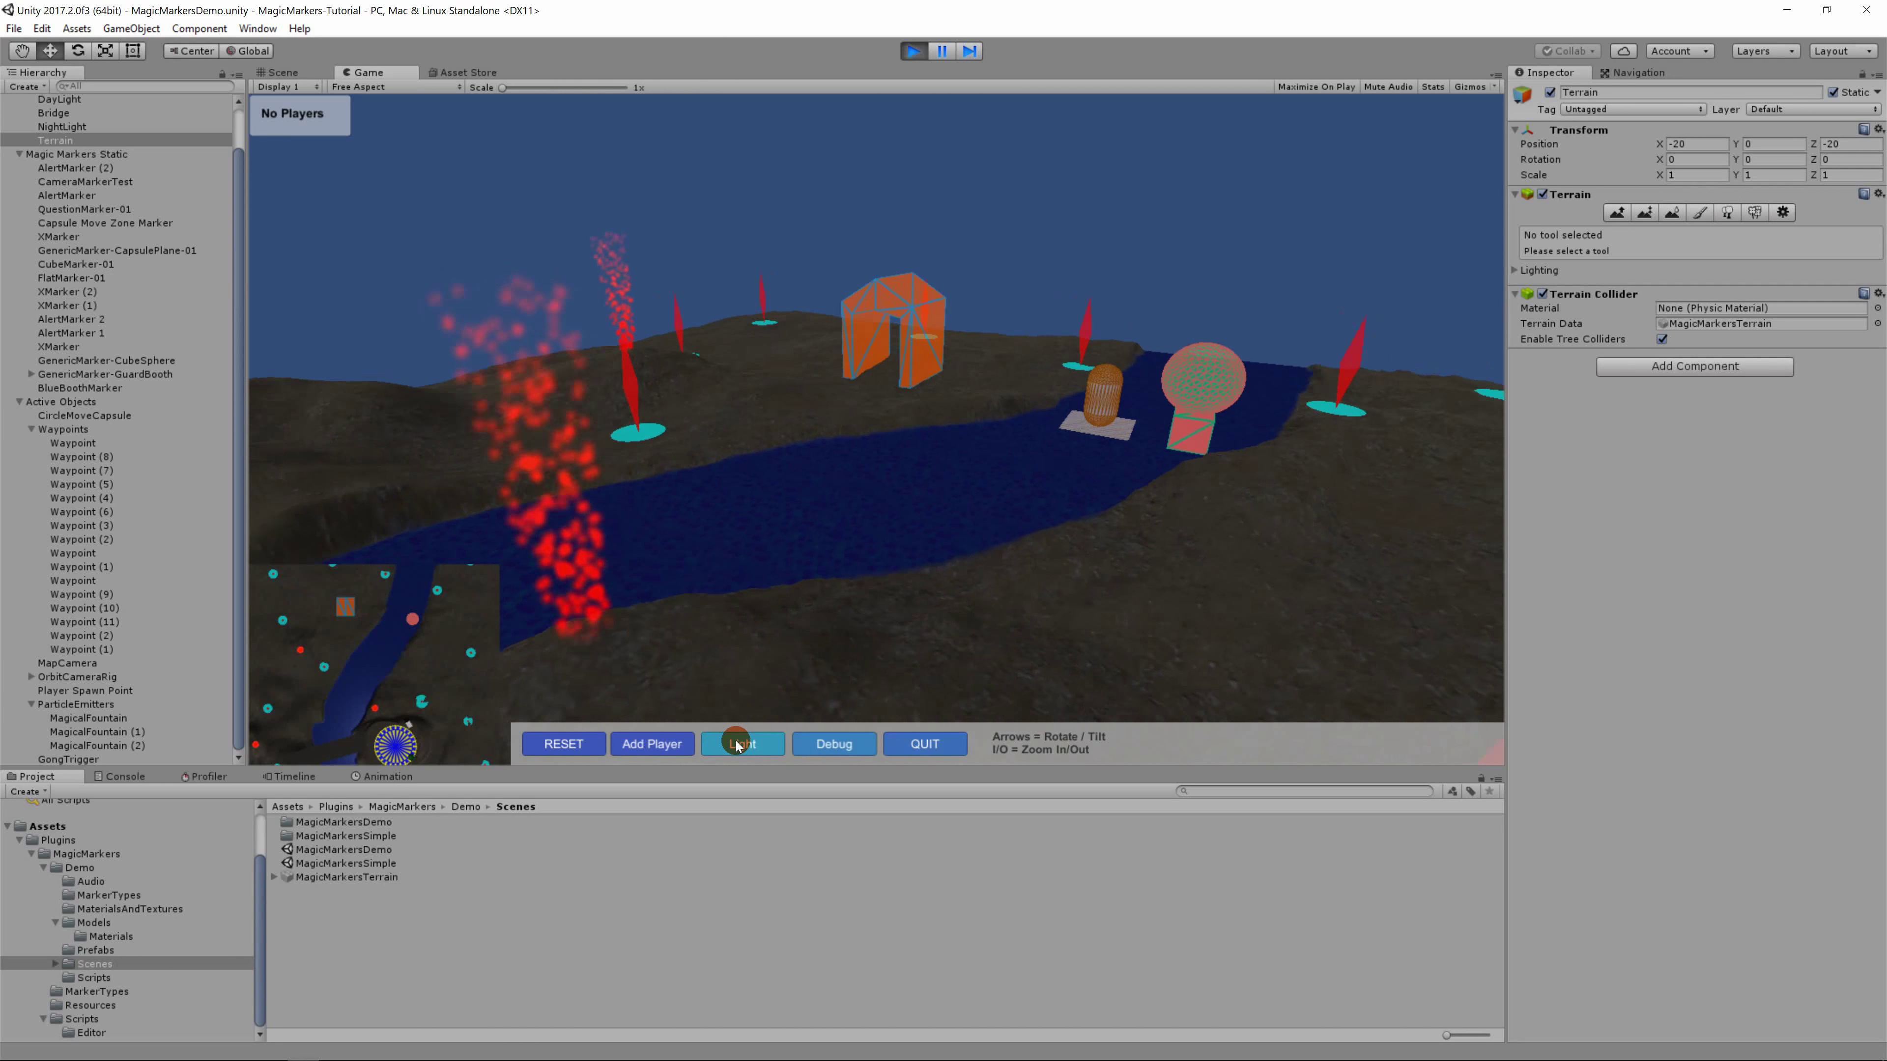
key(Right)
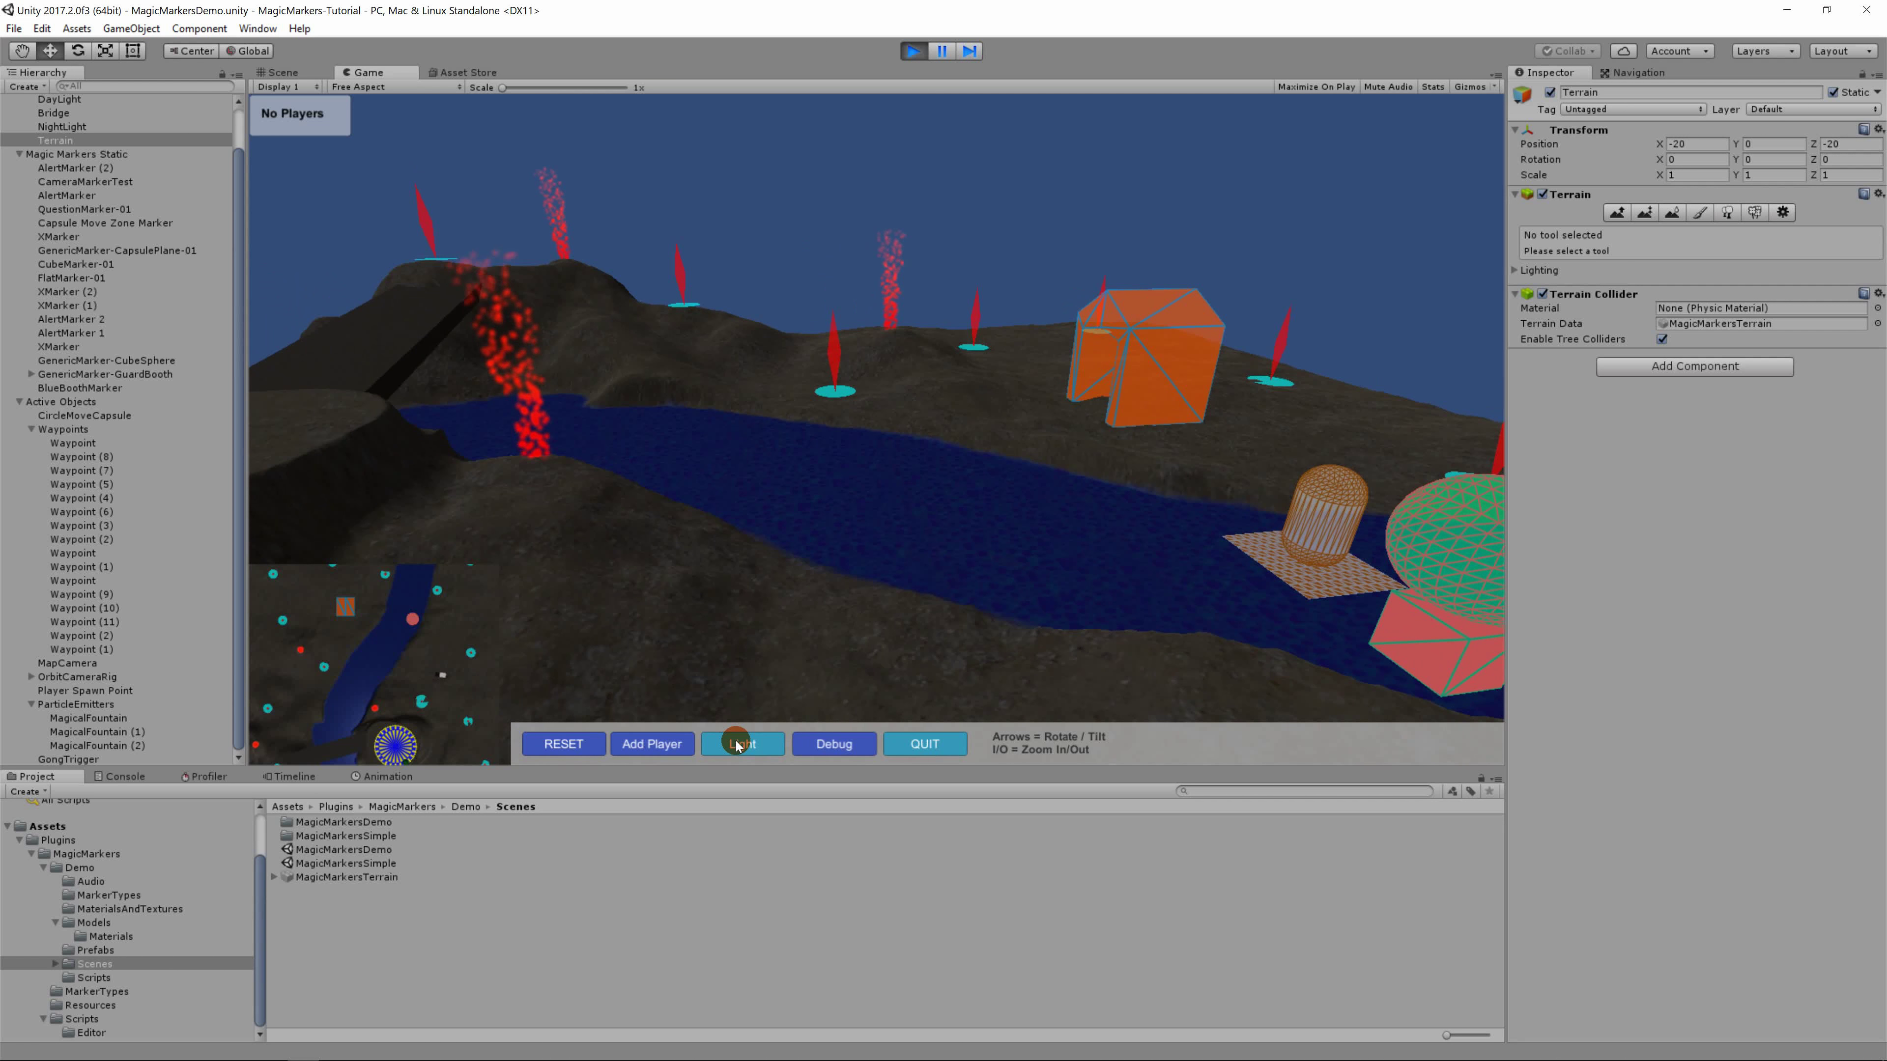
Step: Rotate the game camera and zoom out over the whole terrain, and switch the running demo's light back to day
key(Left)
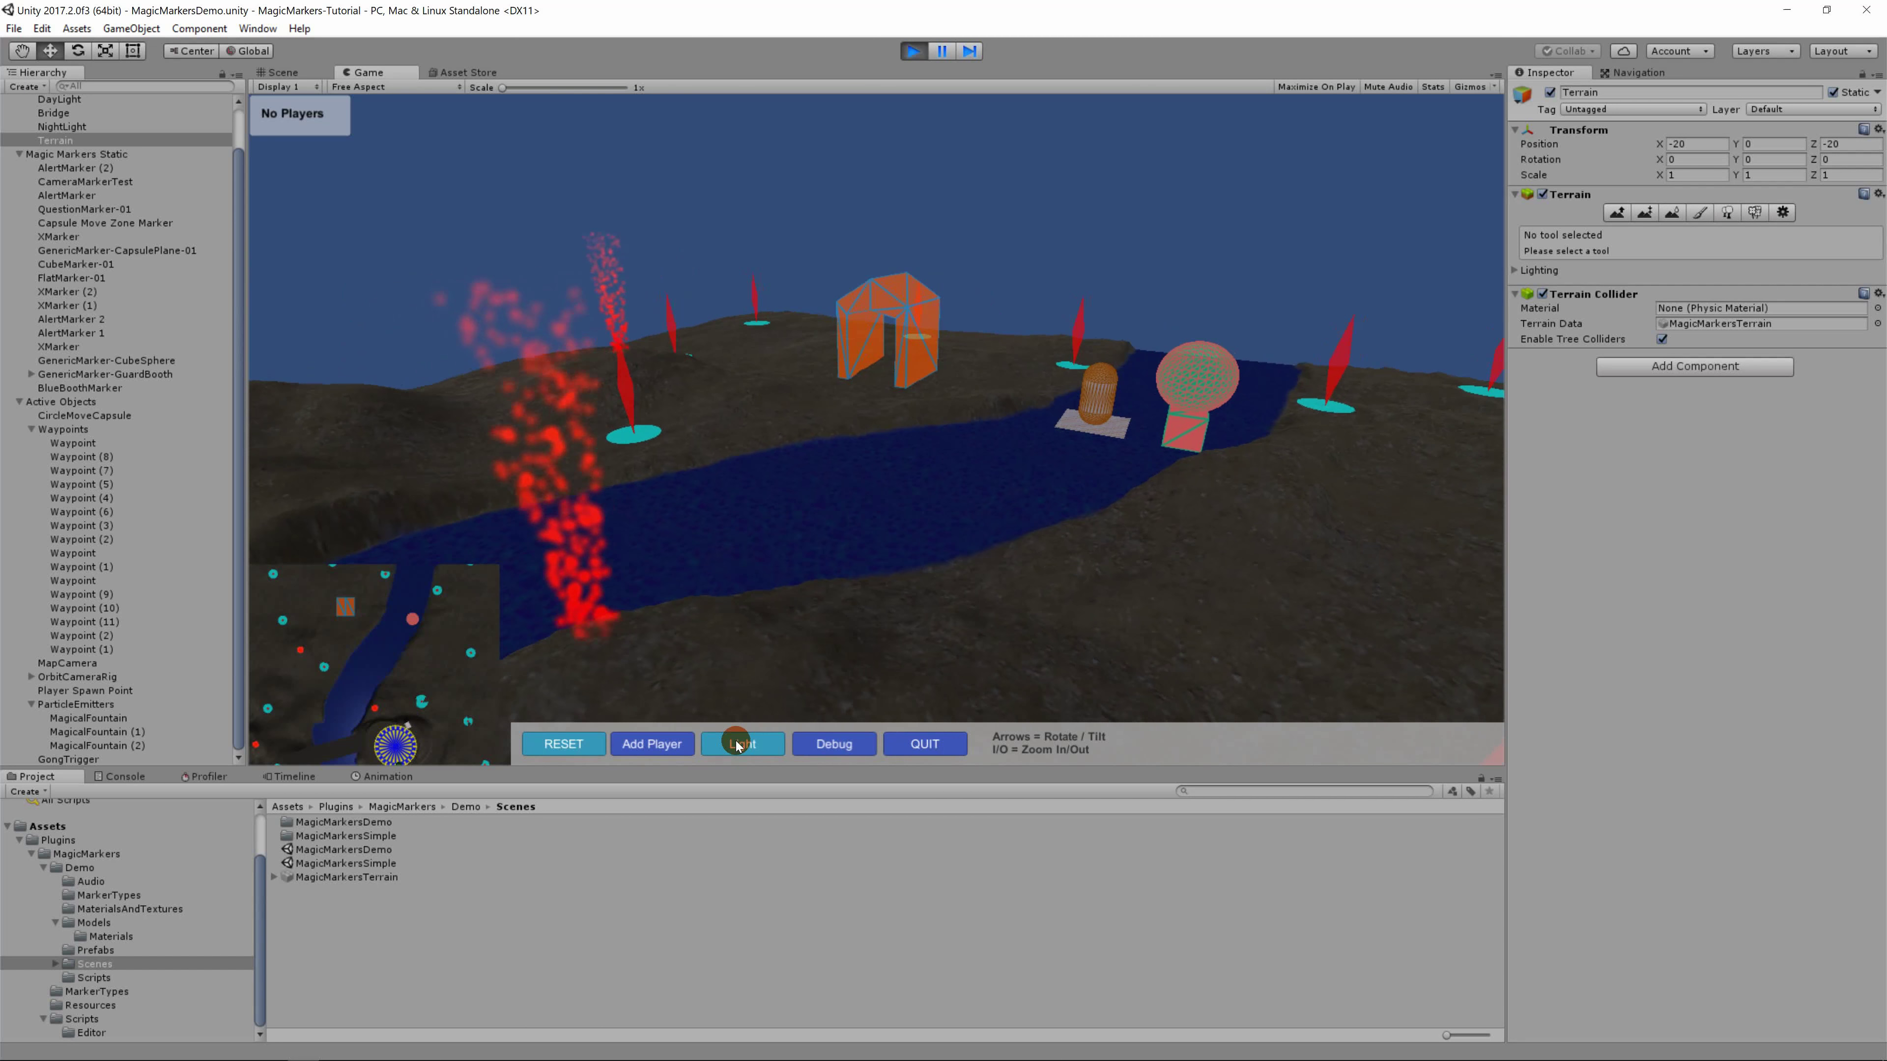
key(o)
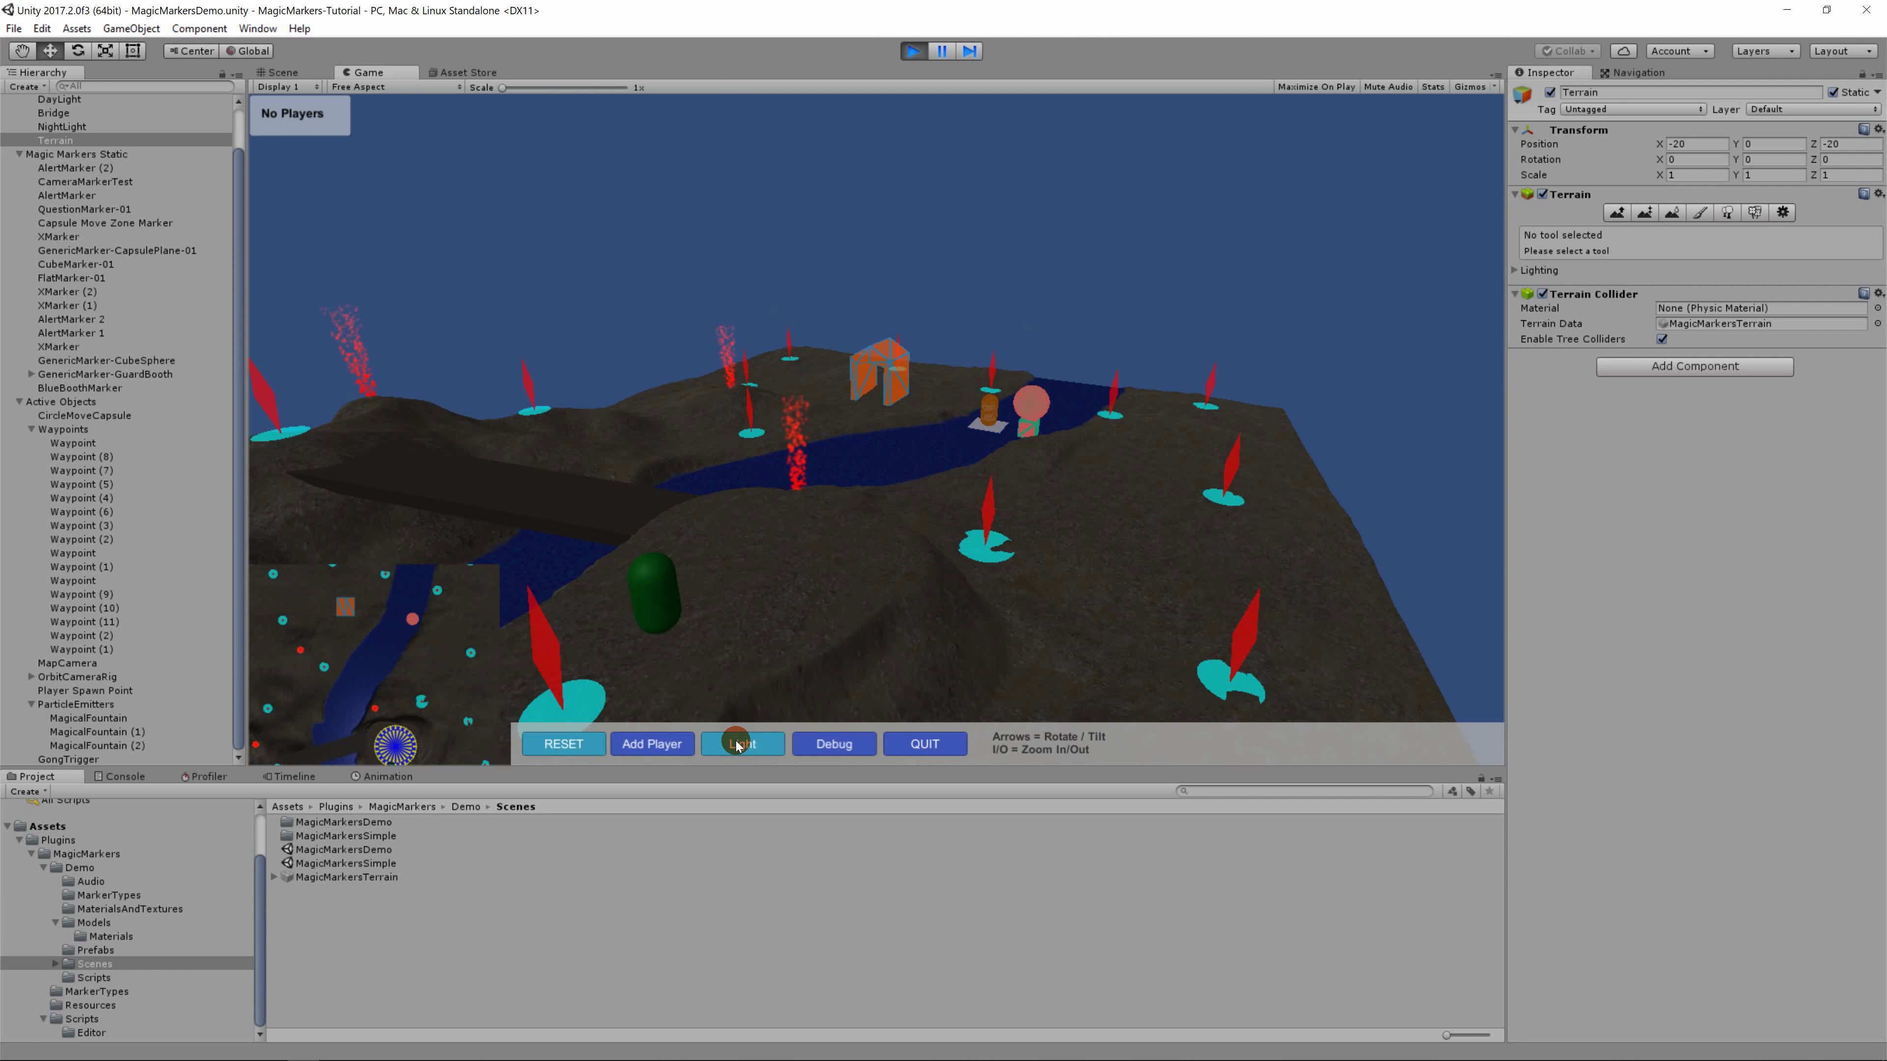
key(o)
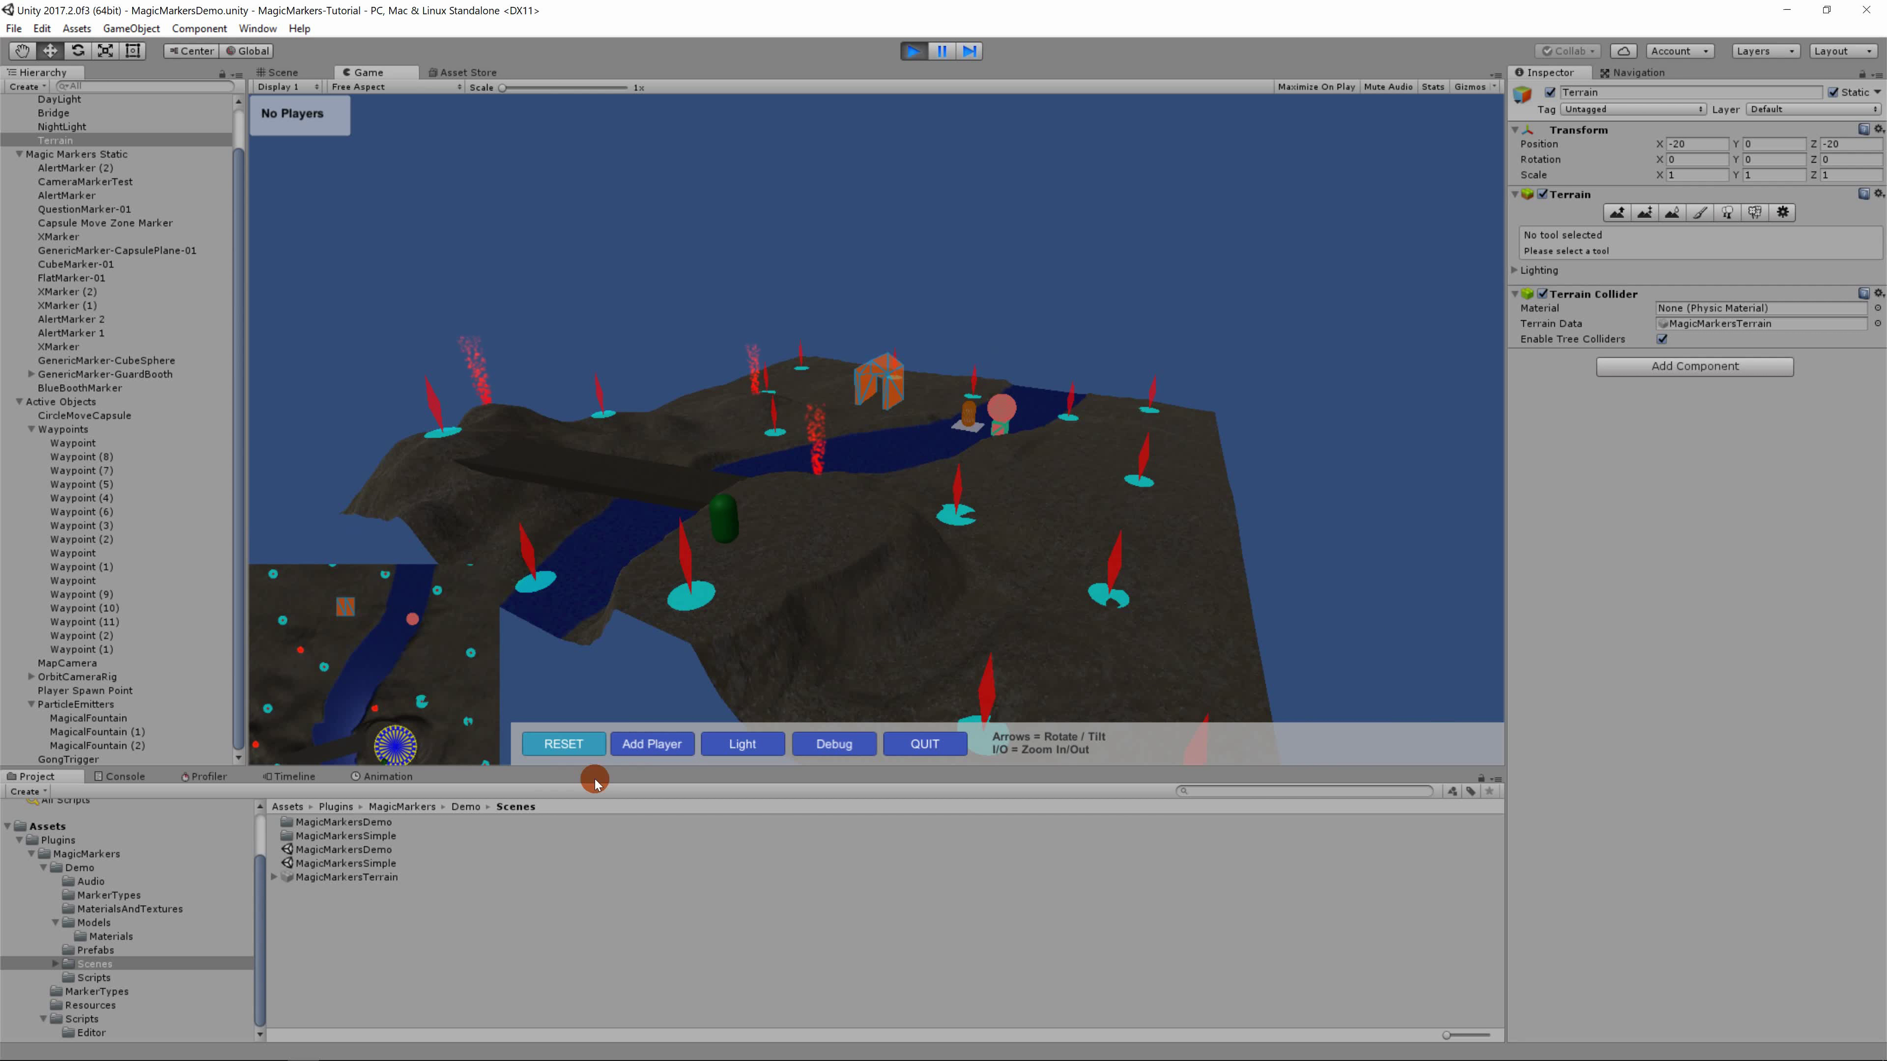
click(747, 744)
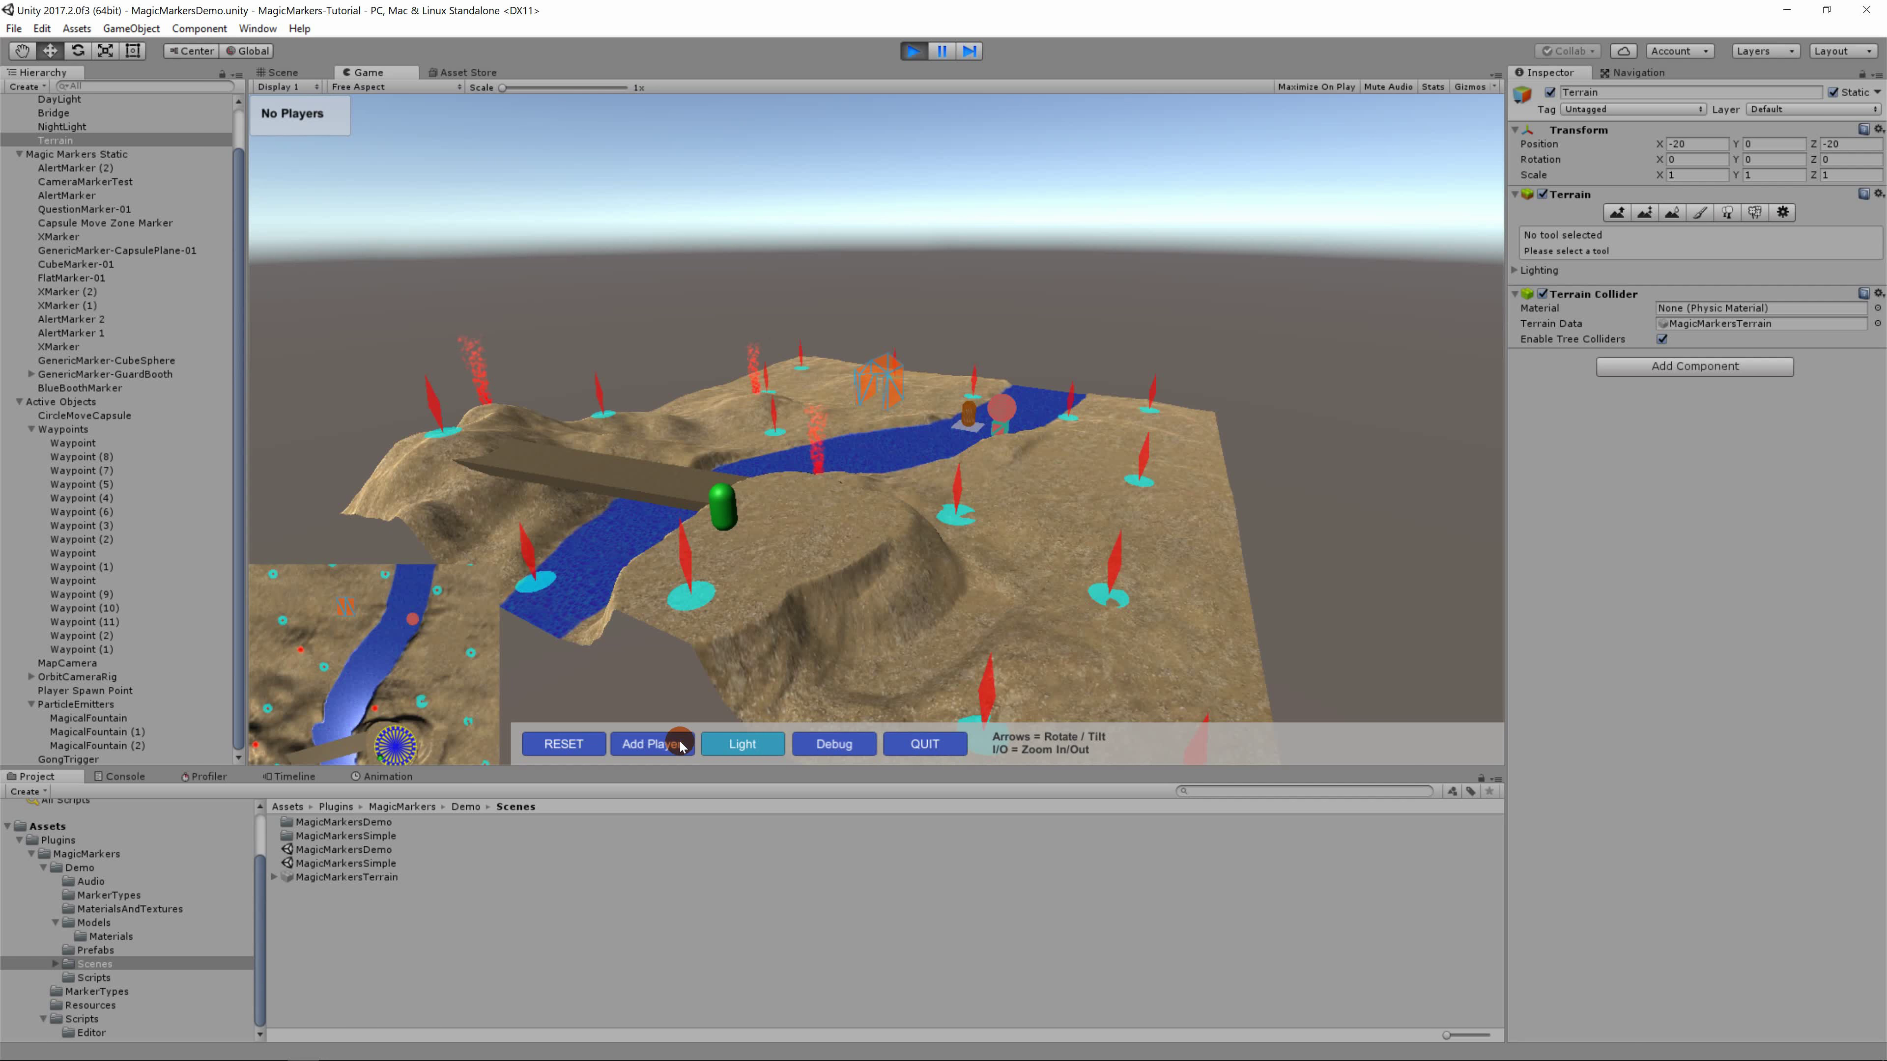
Step: Add six players to the running demo
click(654, 745)
click(653, 745)
click(653, 745)
click(654, 745)
click(654, 745)
click(654, 745)
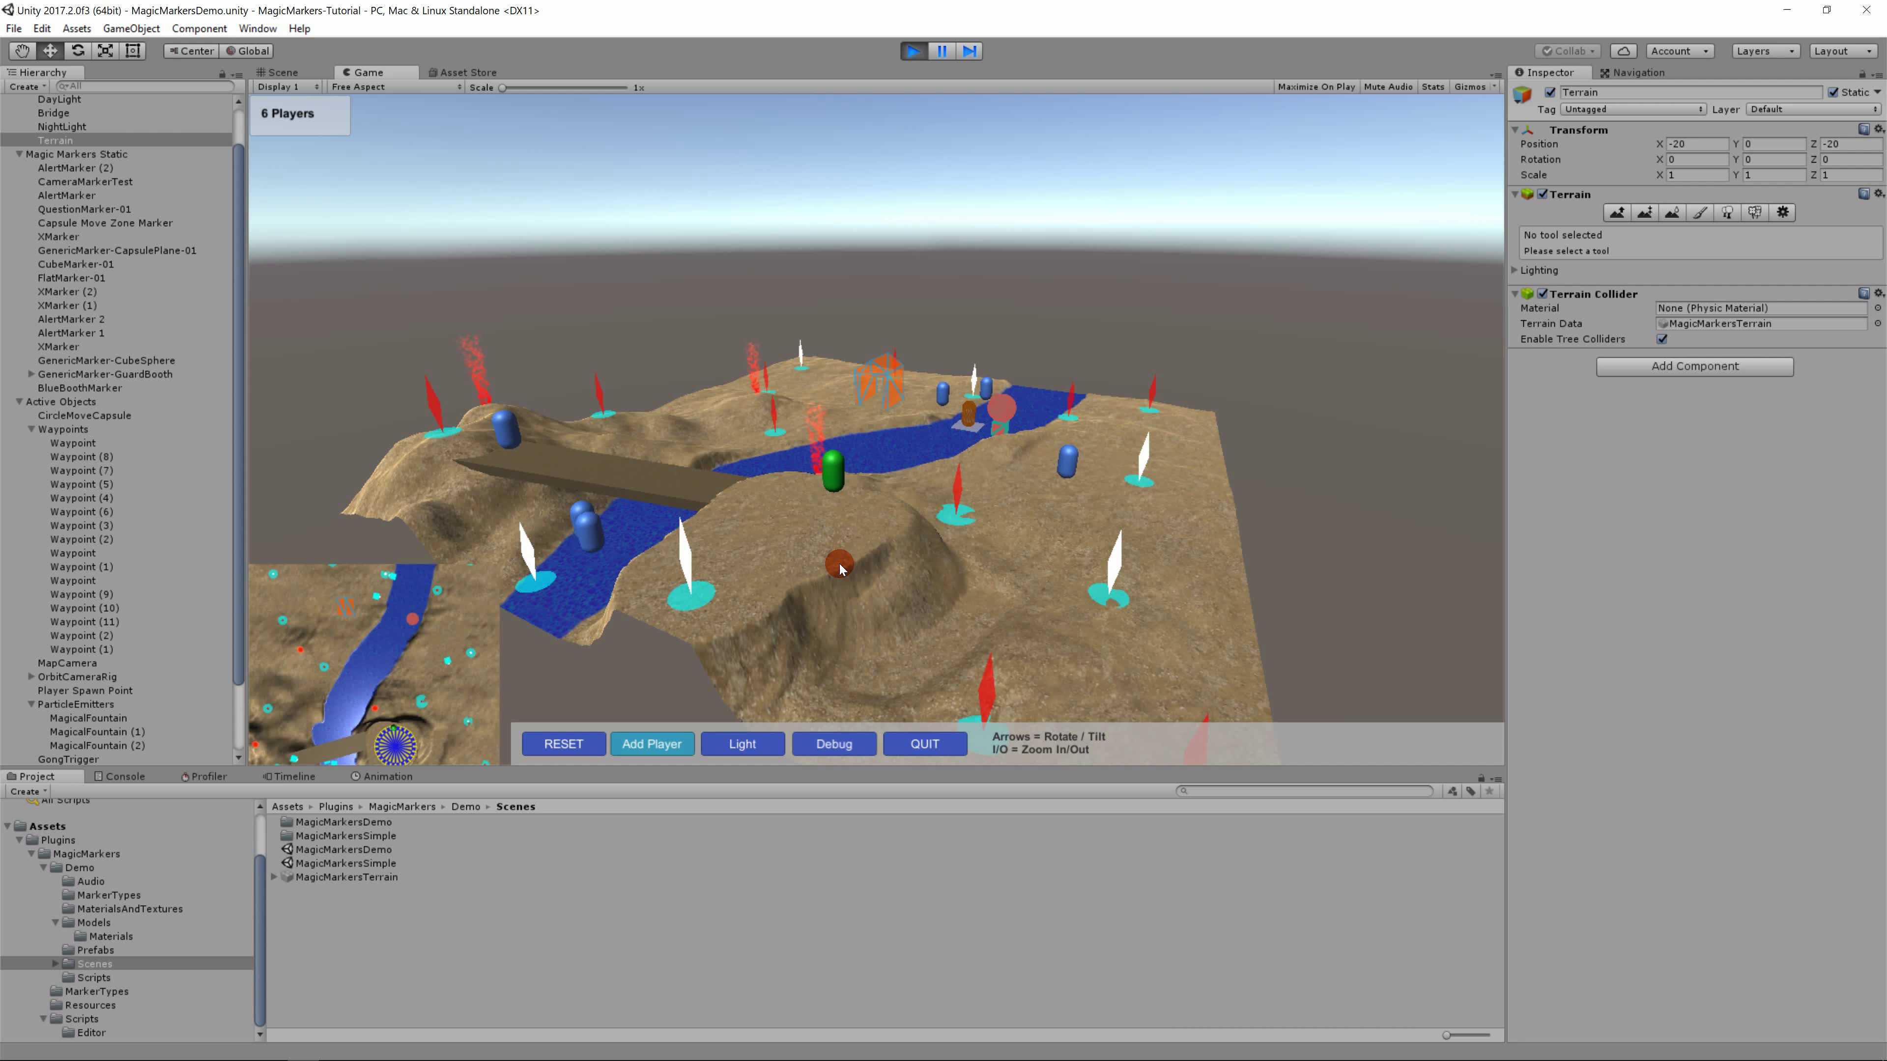
Step: Zoom the game camera in on the bridge and lower its tilt to watch the players walk between waypoints
key(Left)
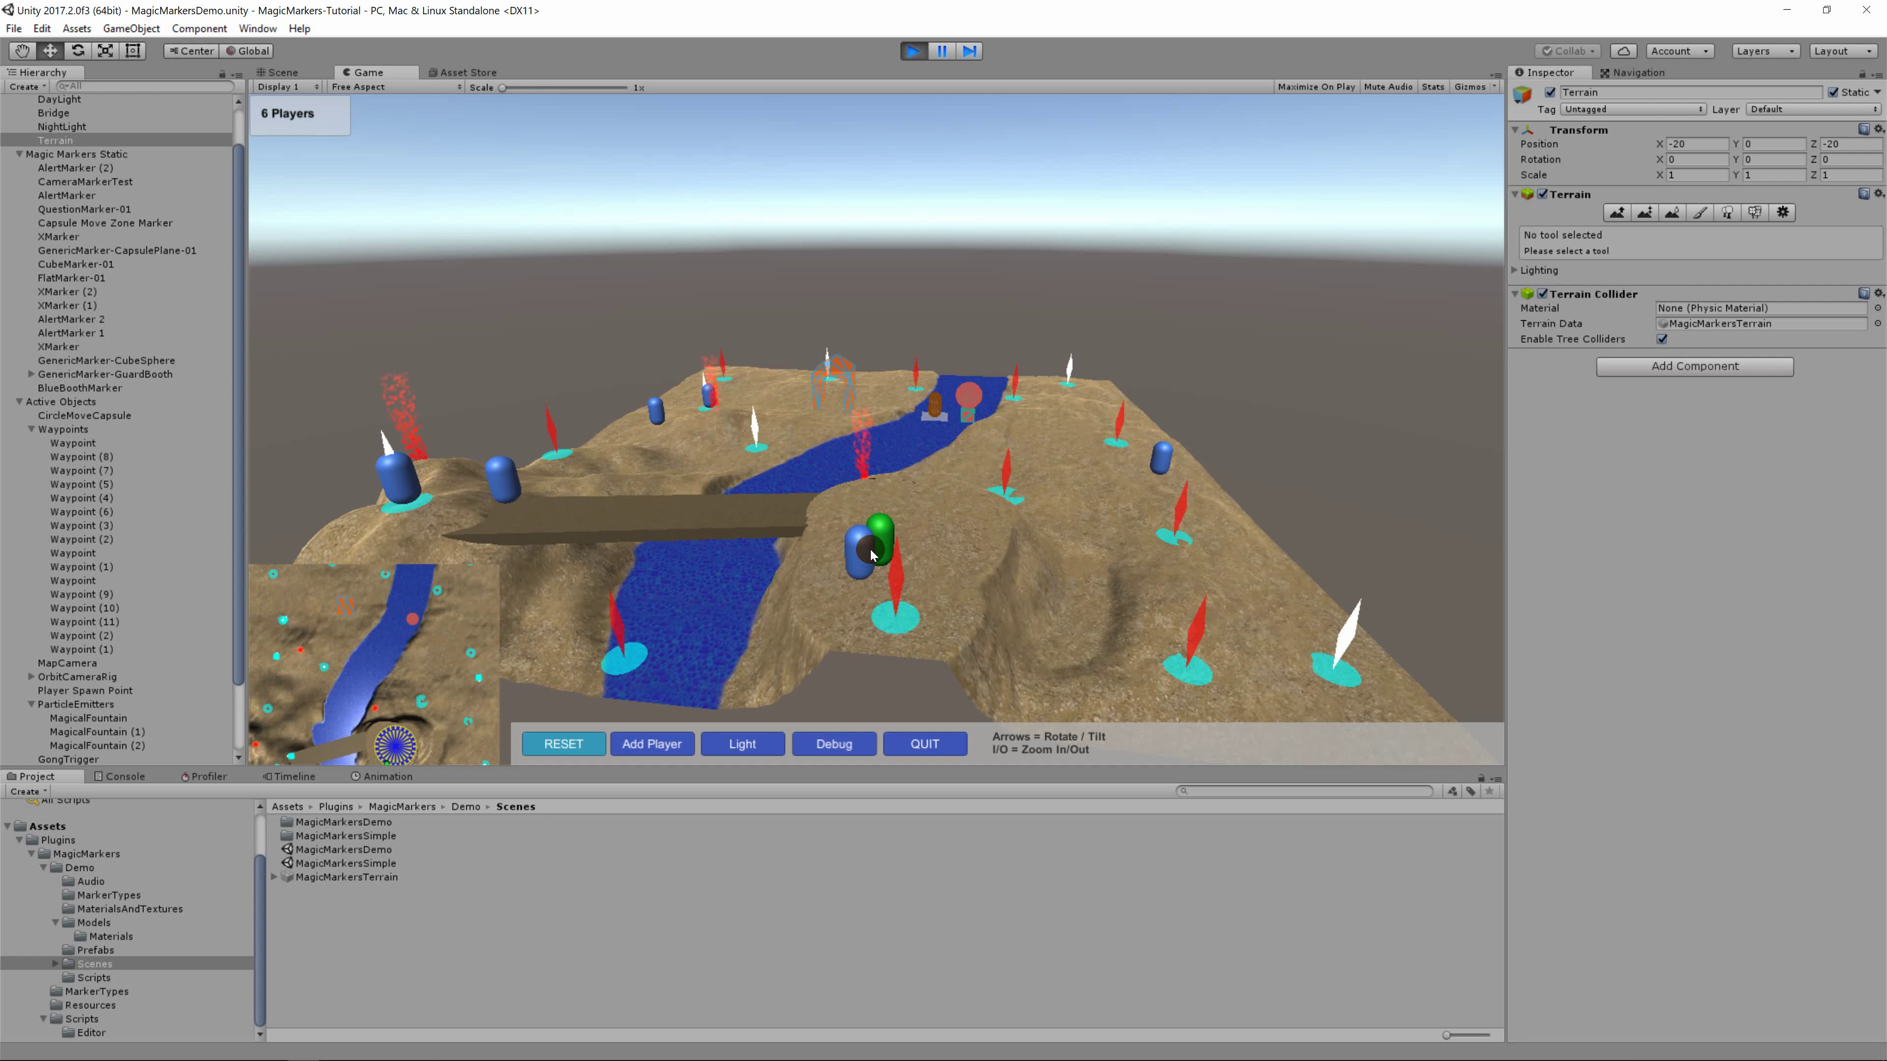
key(i)
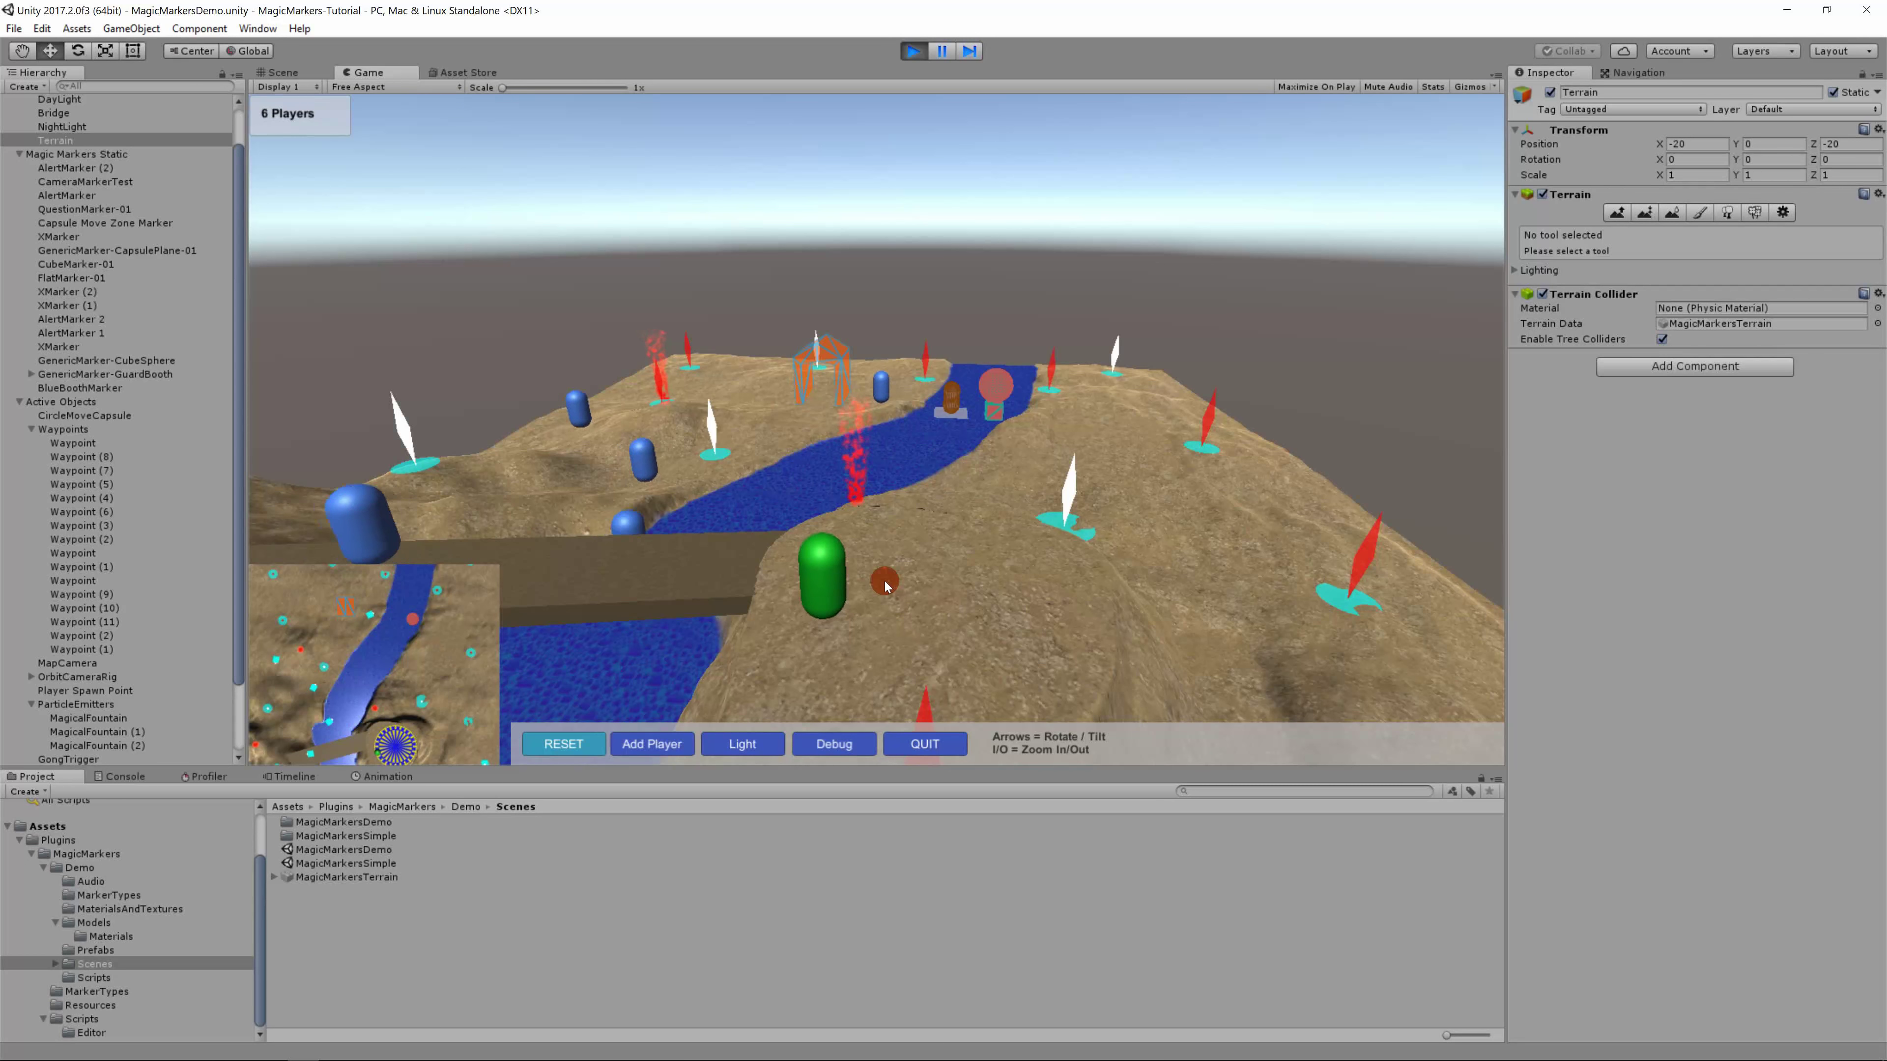
key(Right)
key(Left)
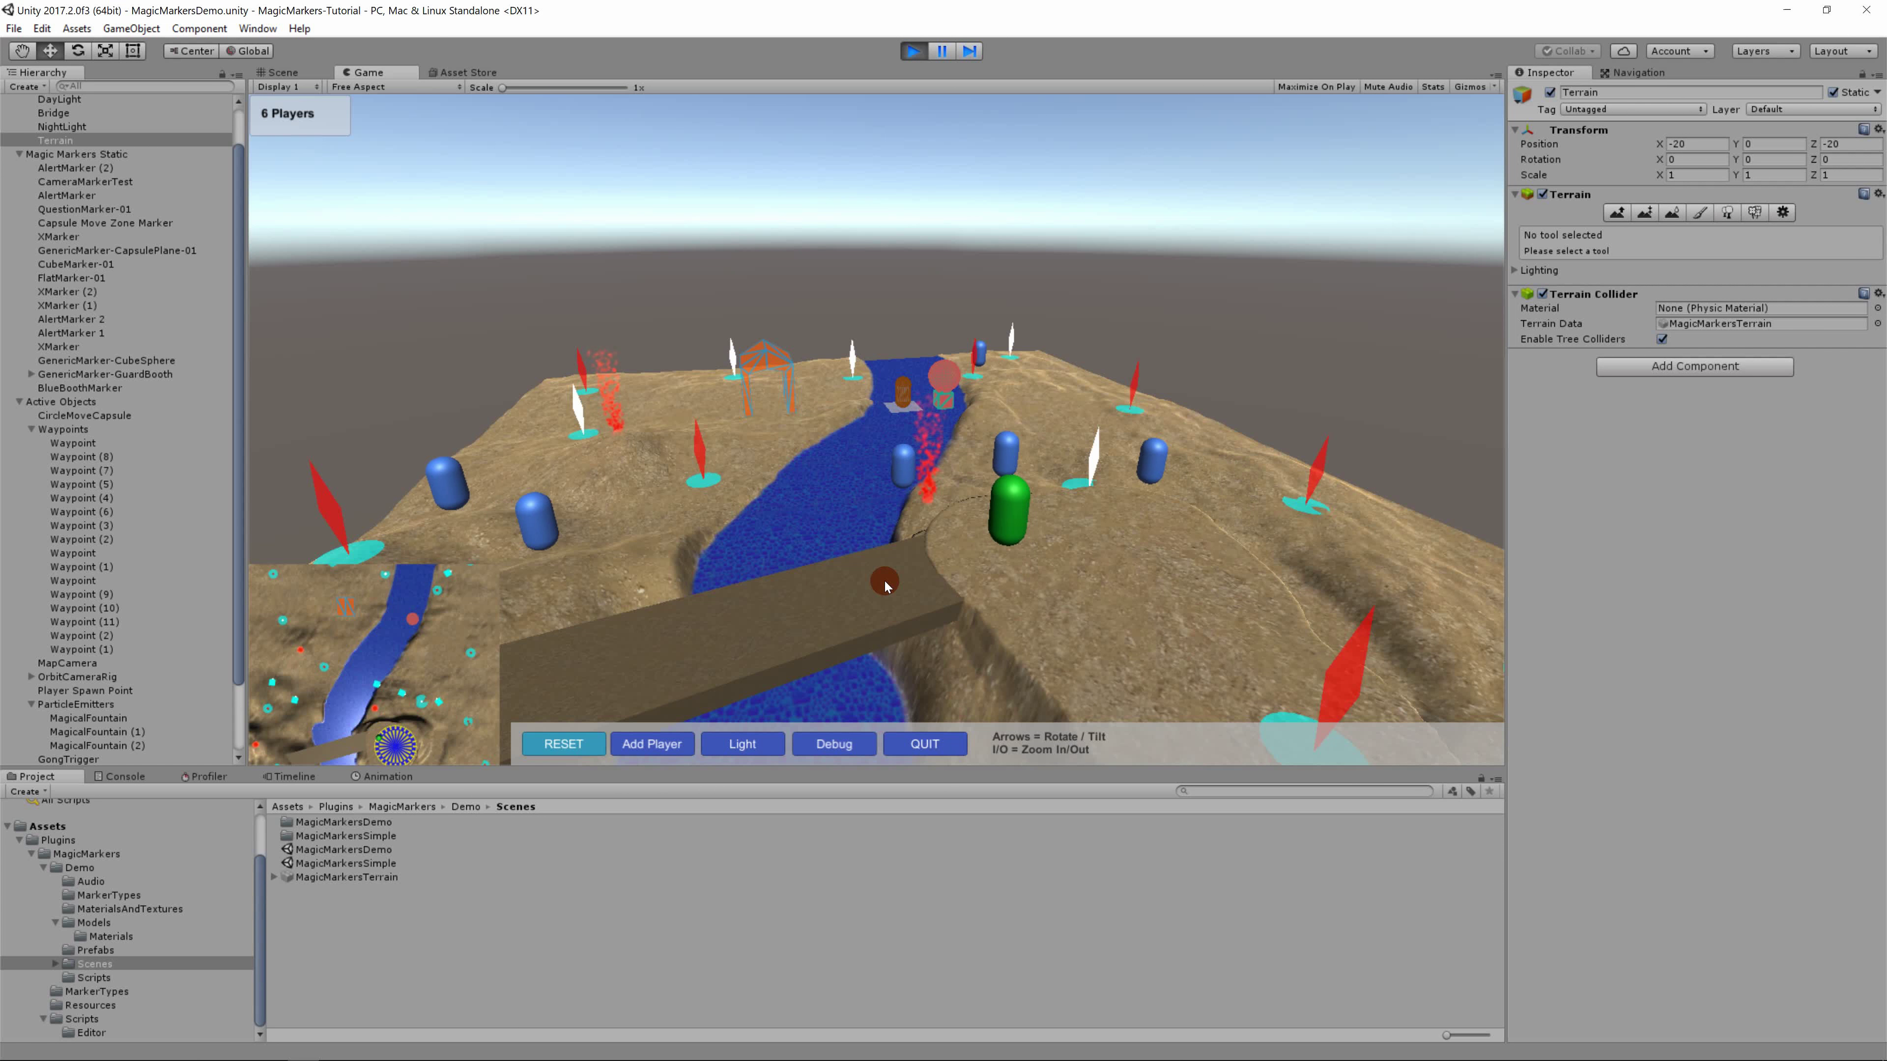
key(Down)
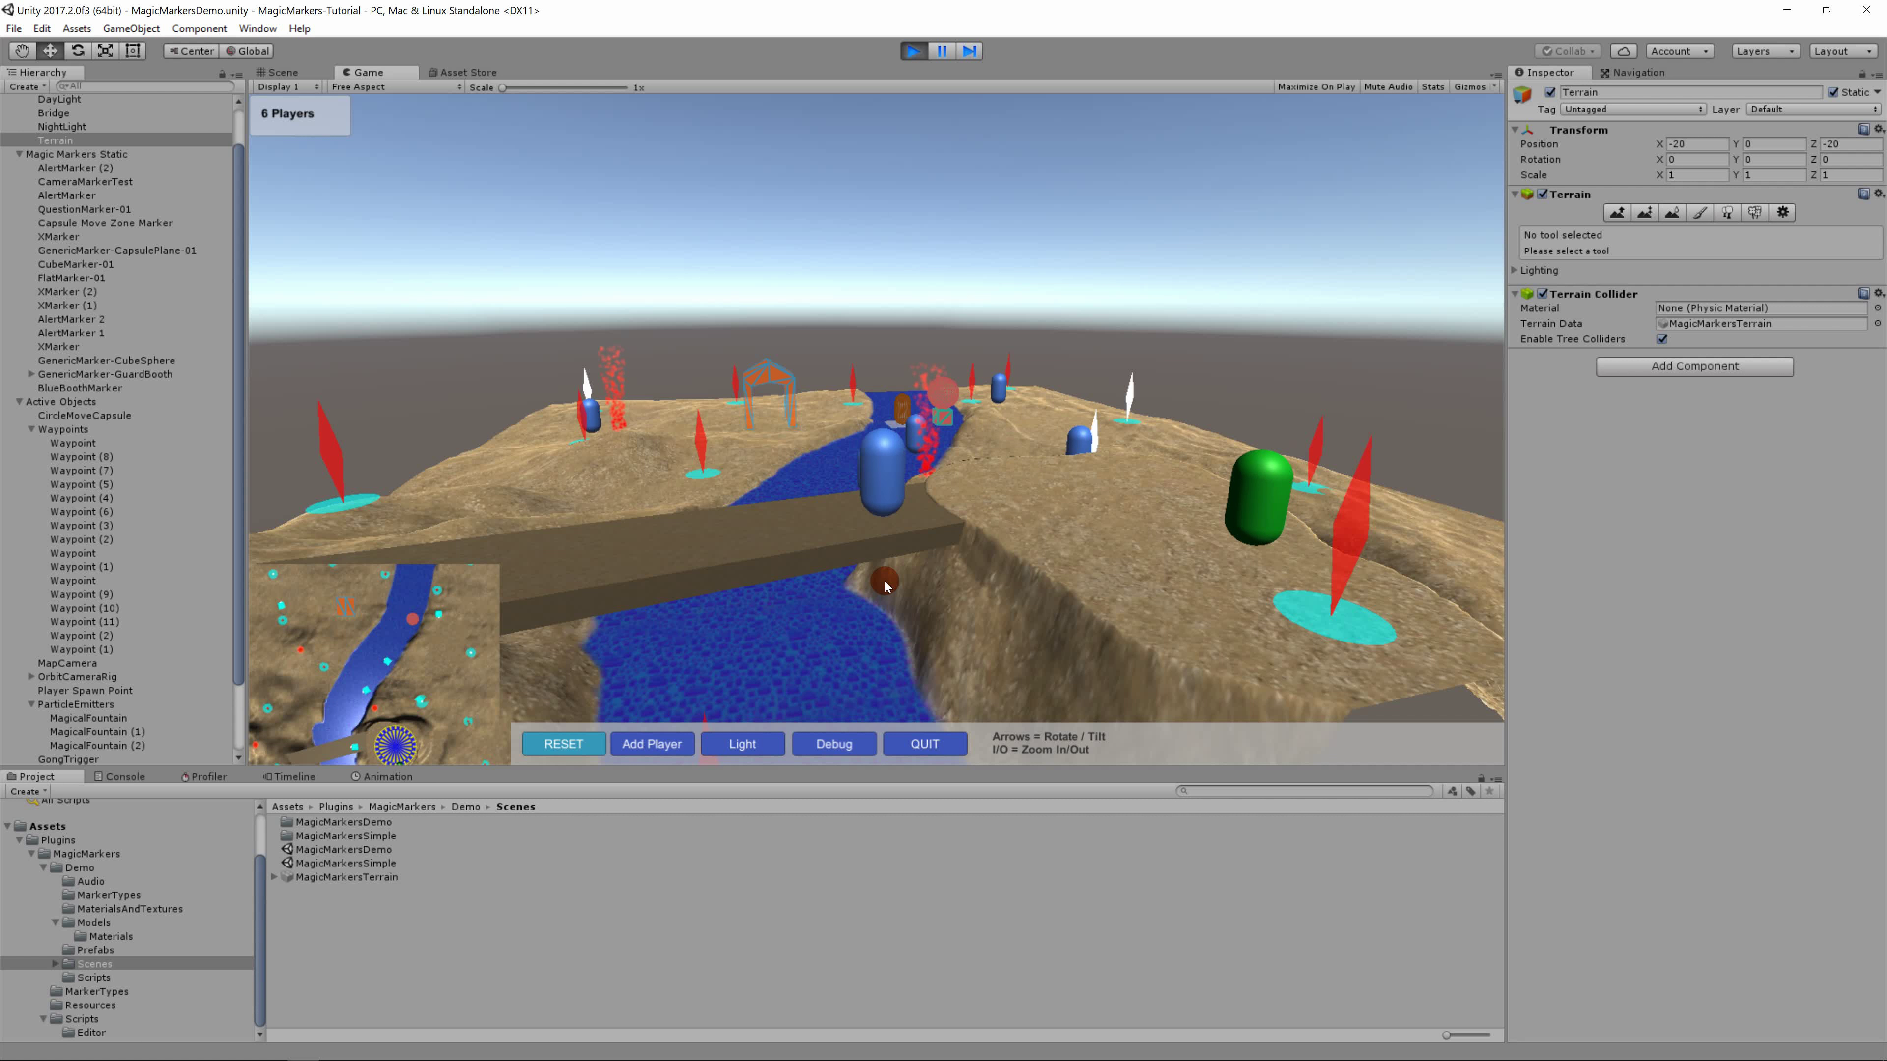
Step: Rotate the game camera around the terrain, raising its tilt and zooming out, to watch the players reach their waypoints
key(Right)
key(Right)
key(Right)
key(Right)
key(Up)
key(o)
key(Right)
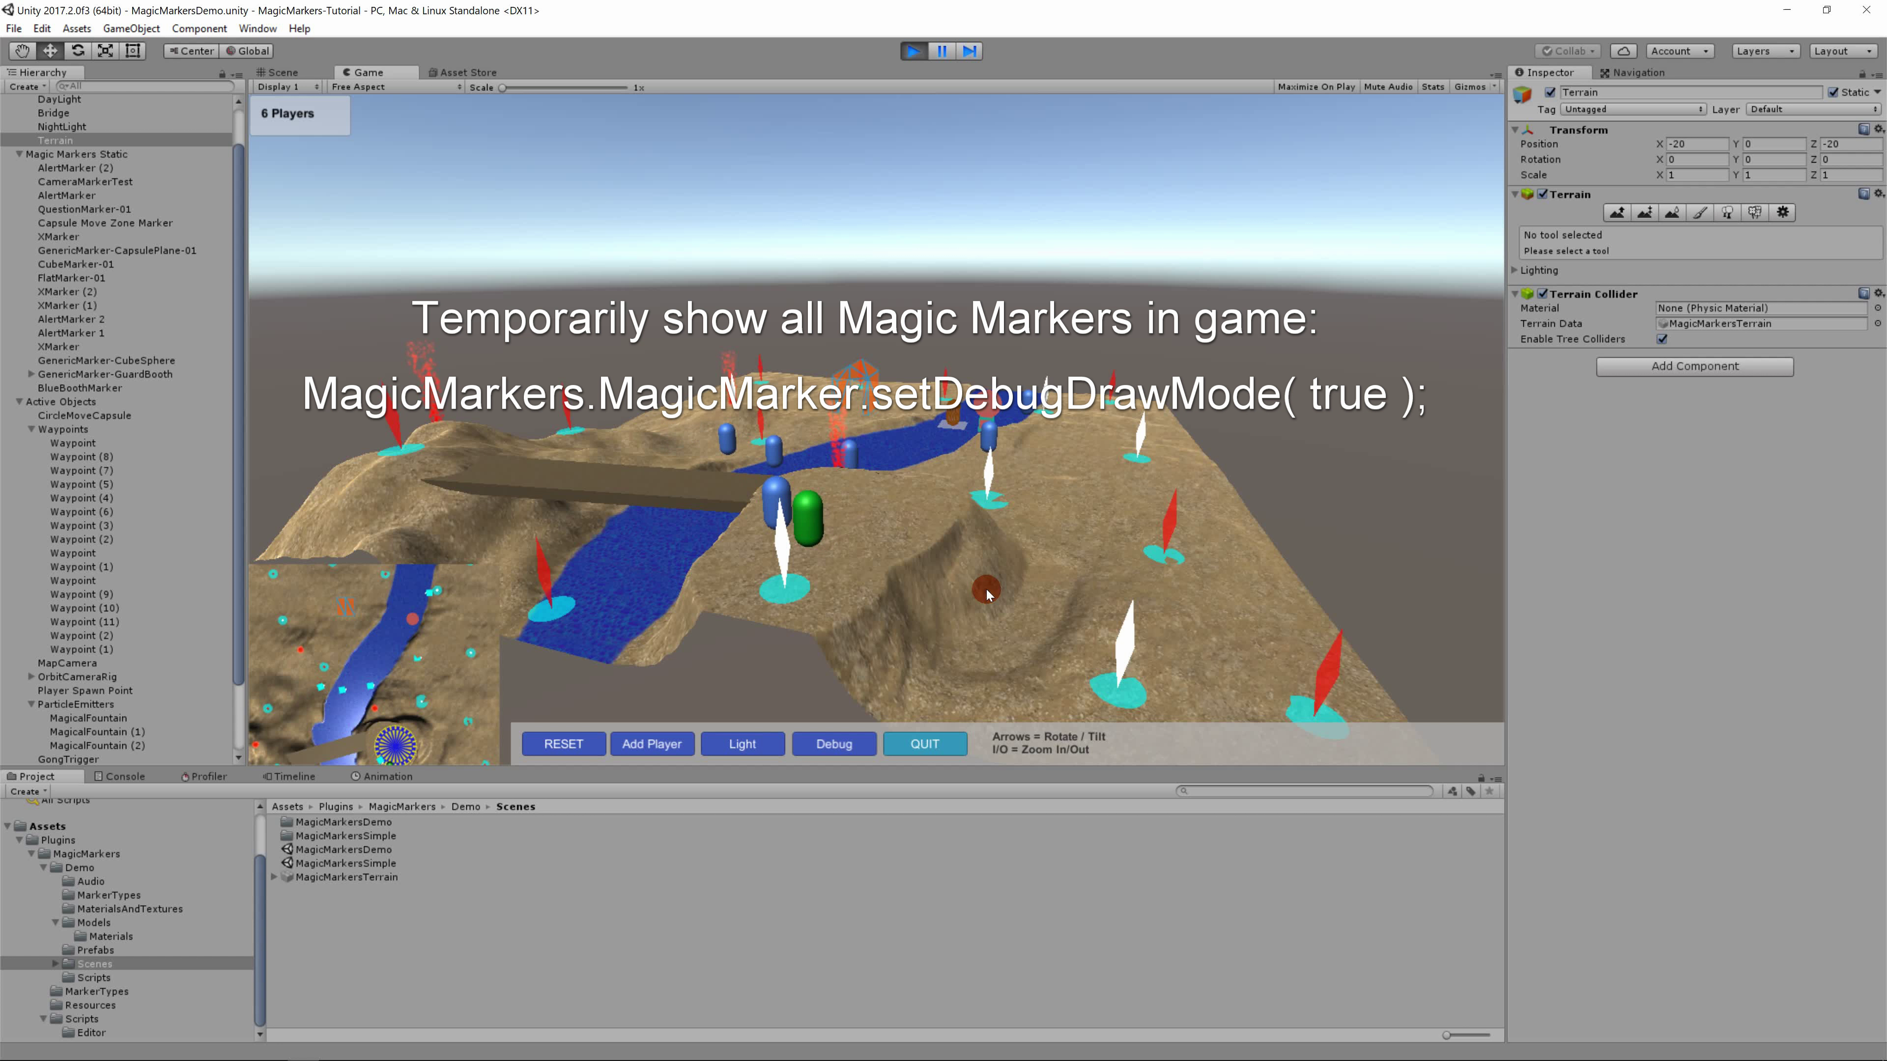
key(Right)
key(Right)
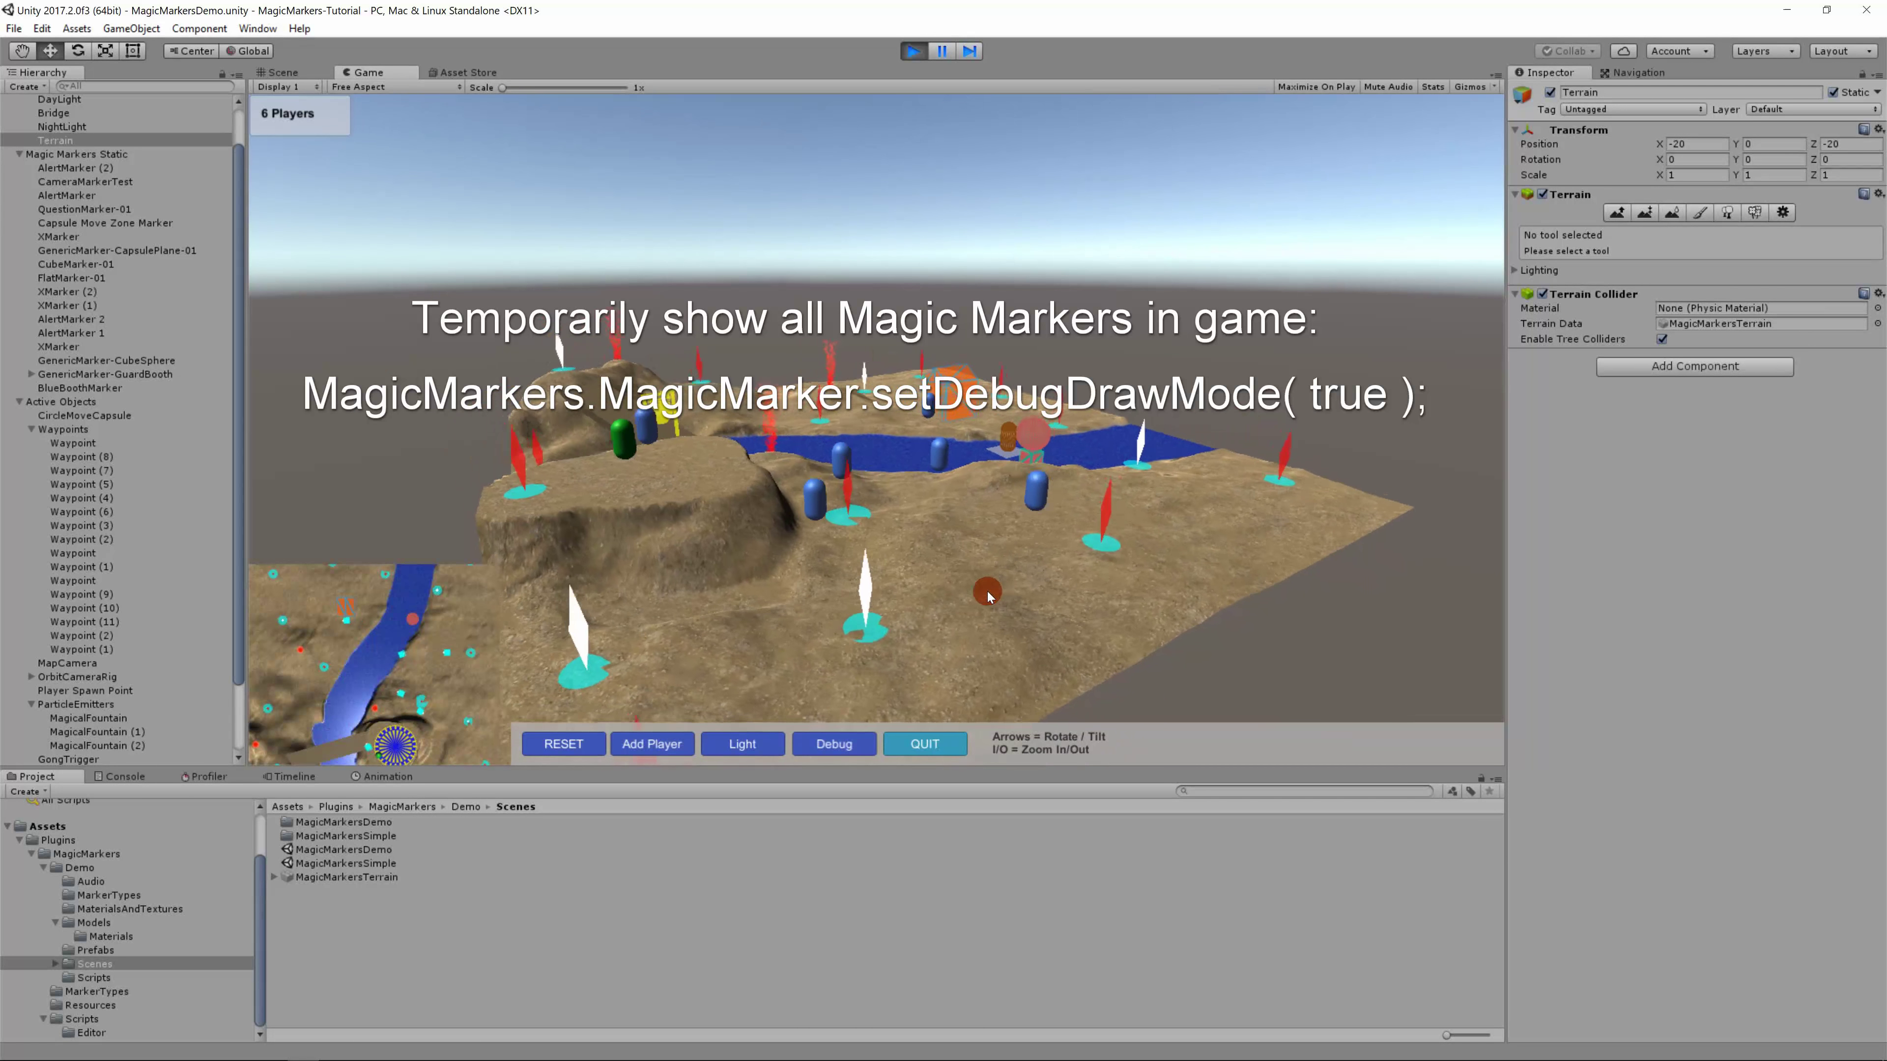
key(Right)
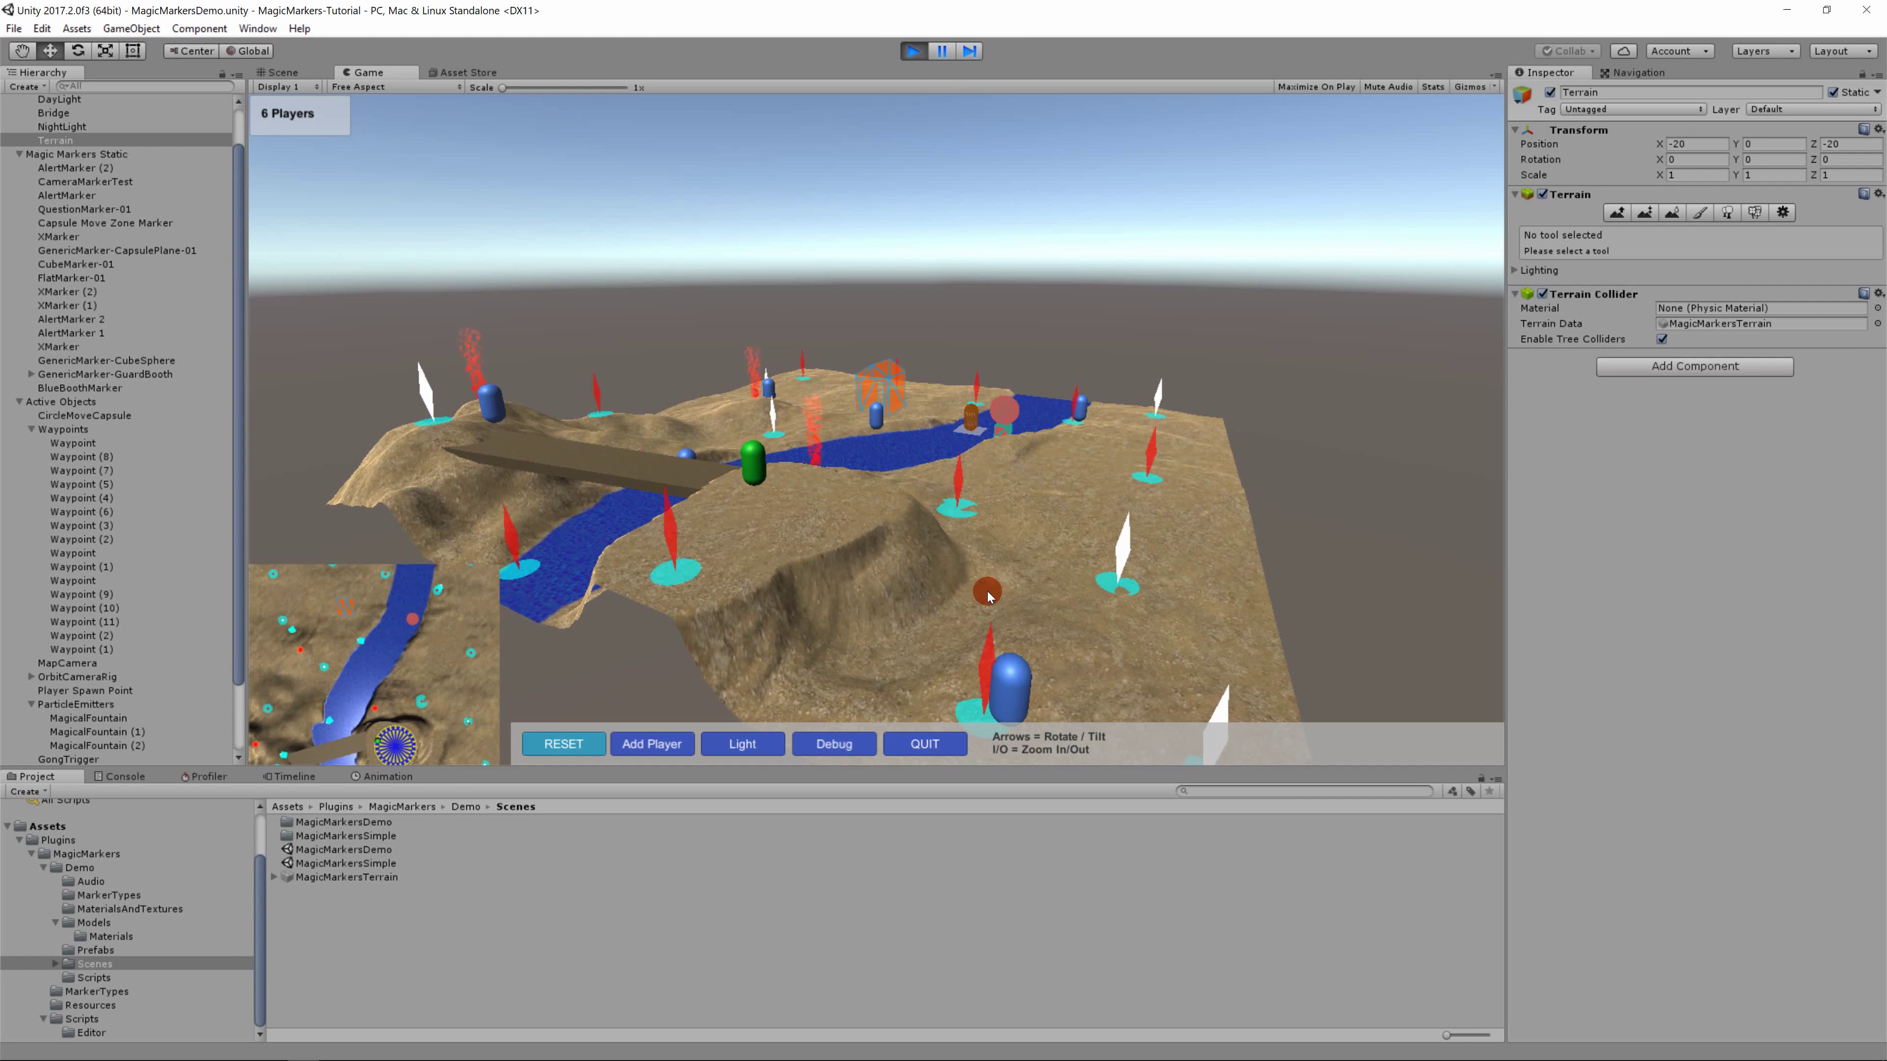
Step: Turn on the demo's debug drawing, examine all the markers around the circular move zone, and turn it off again
click(862, 751)
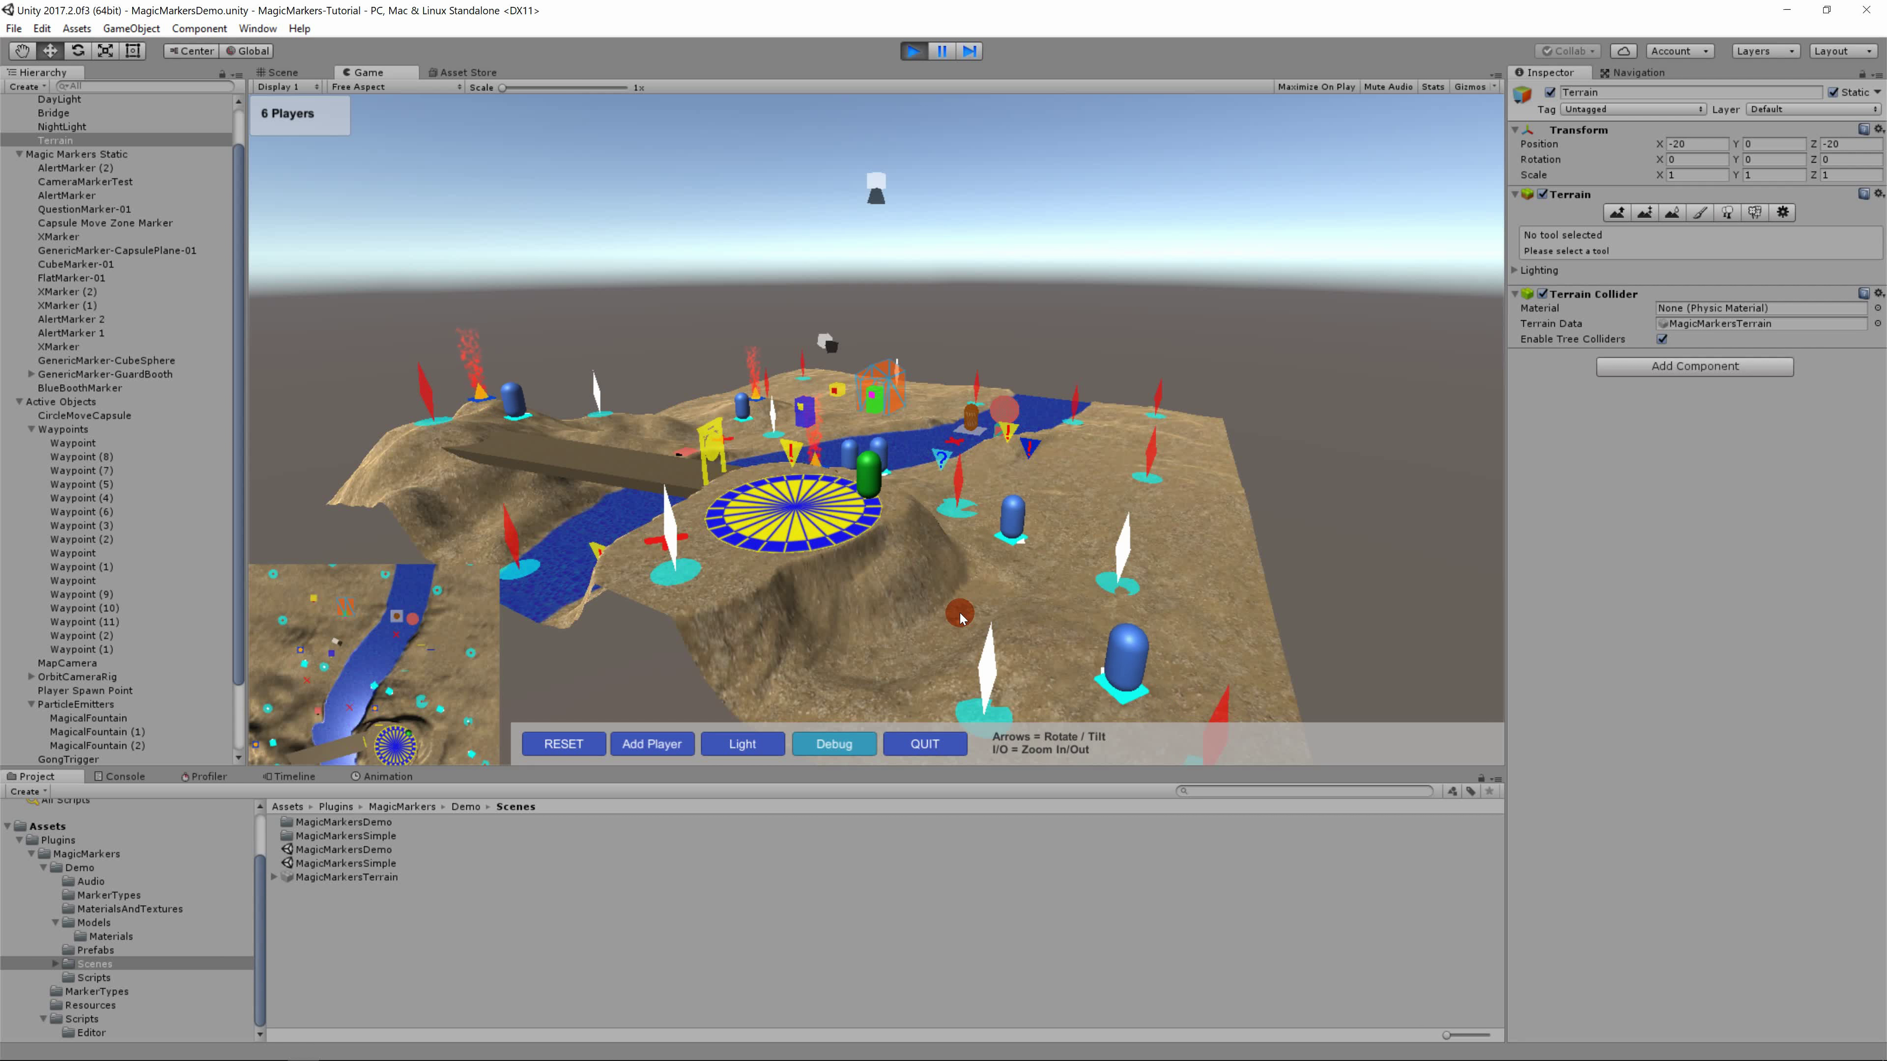
key(i)
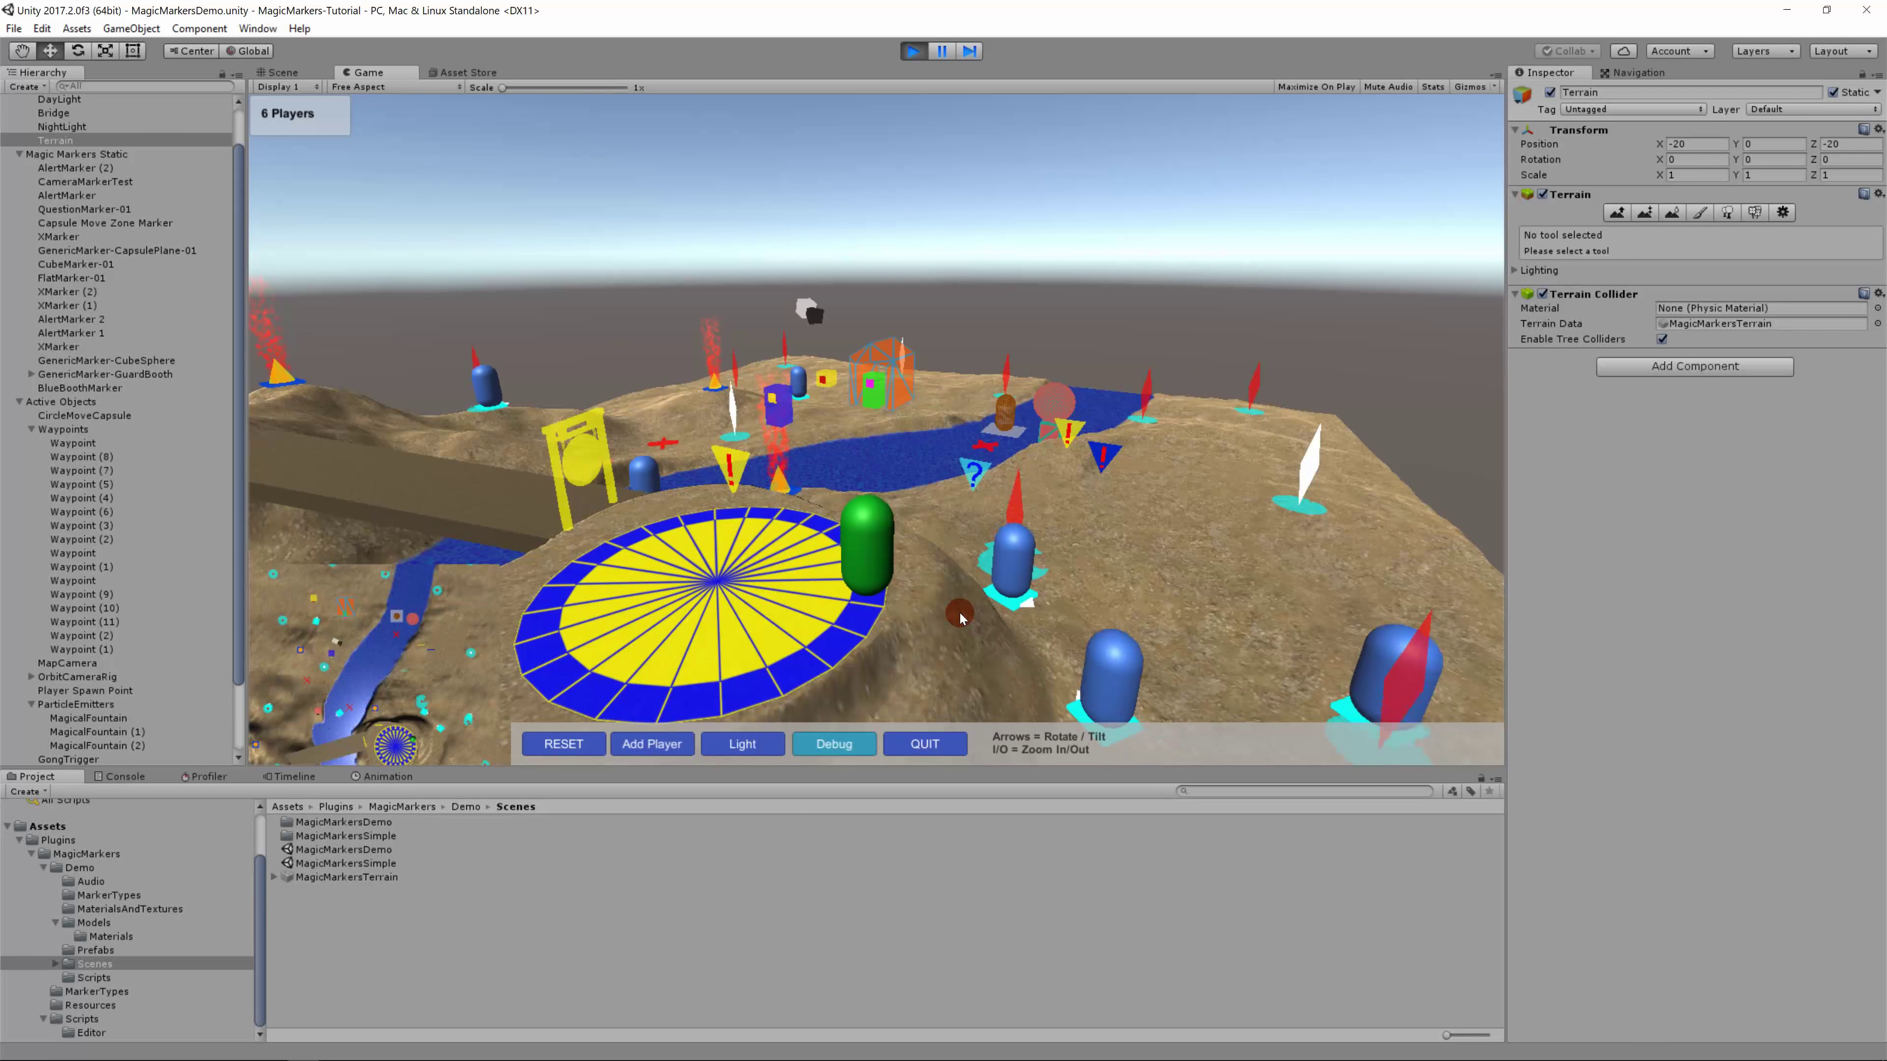
key(Left)
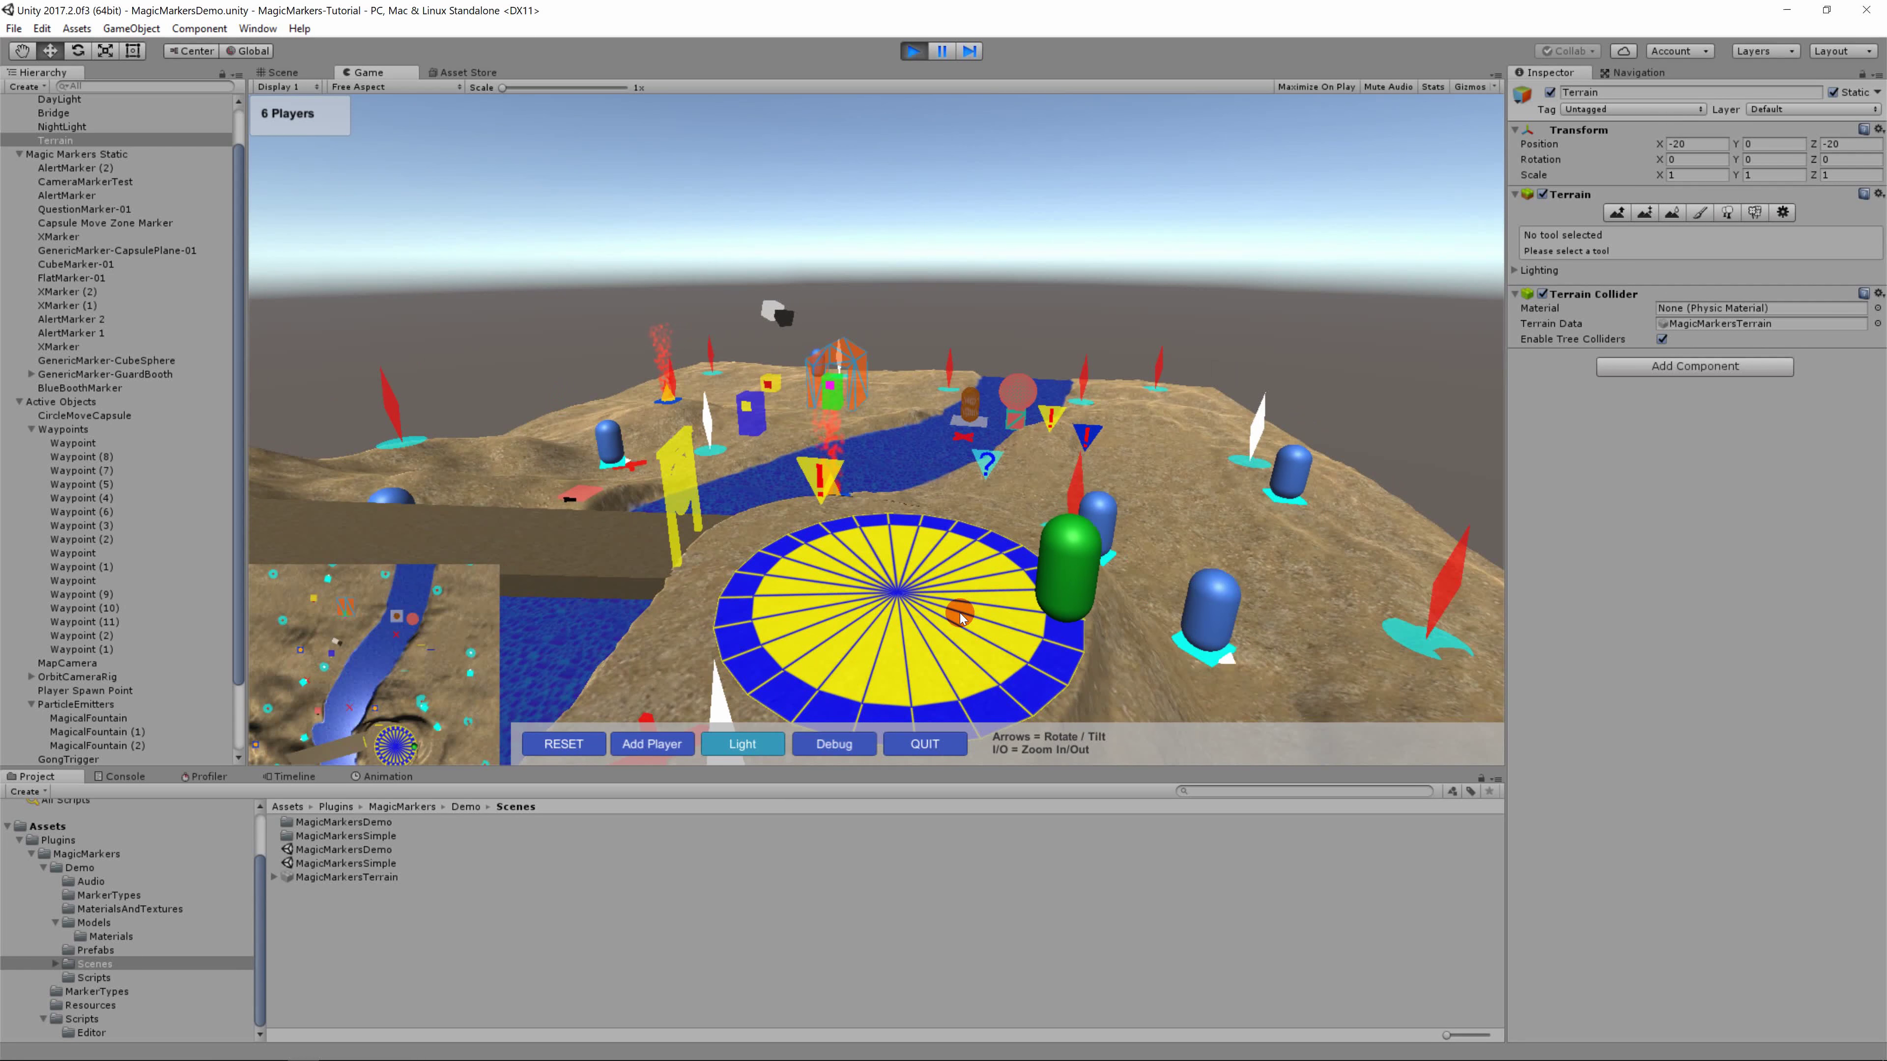
key(Right)
key(Right)
key(Right)
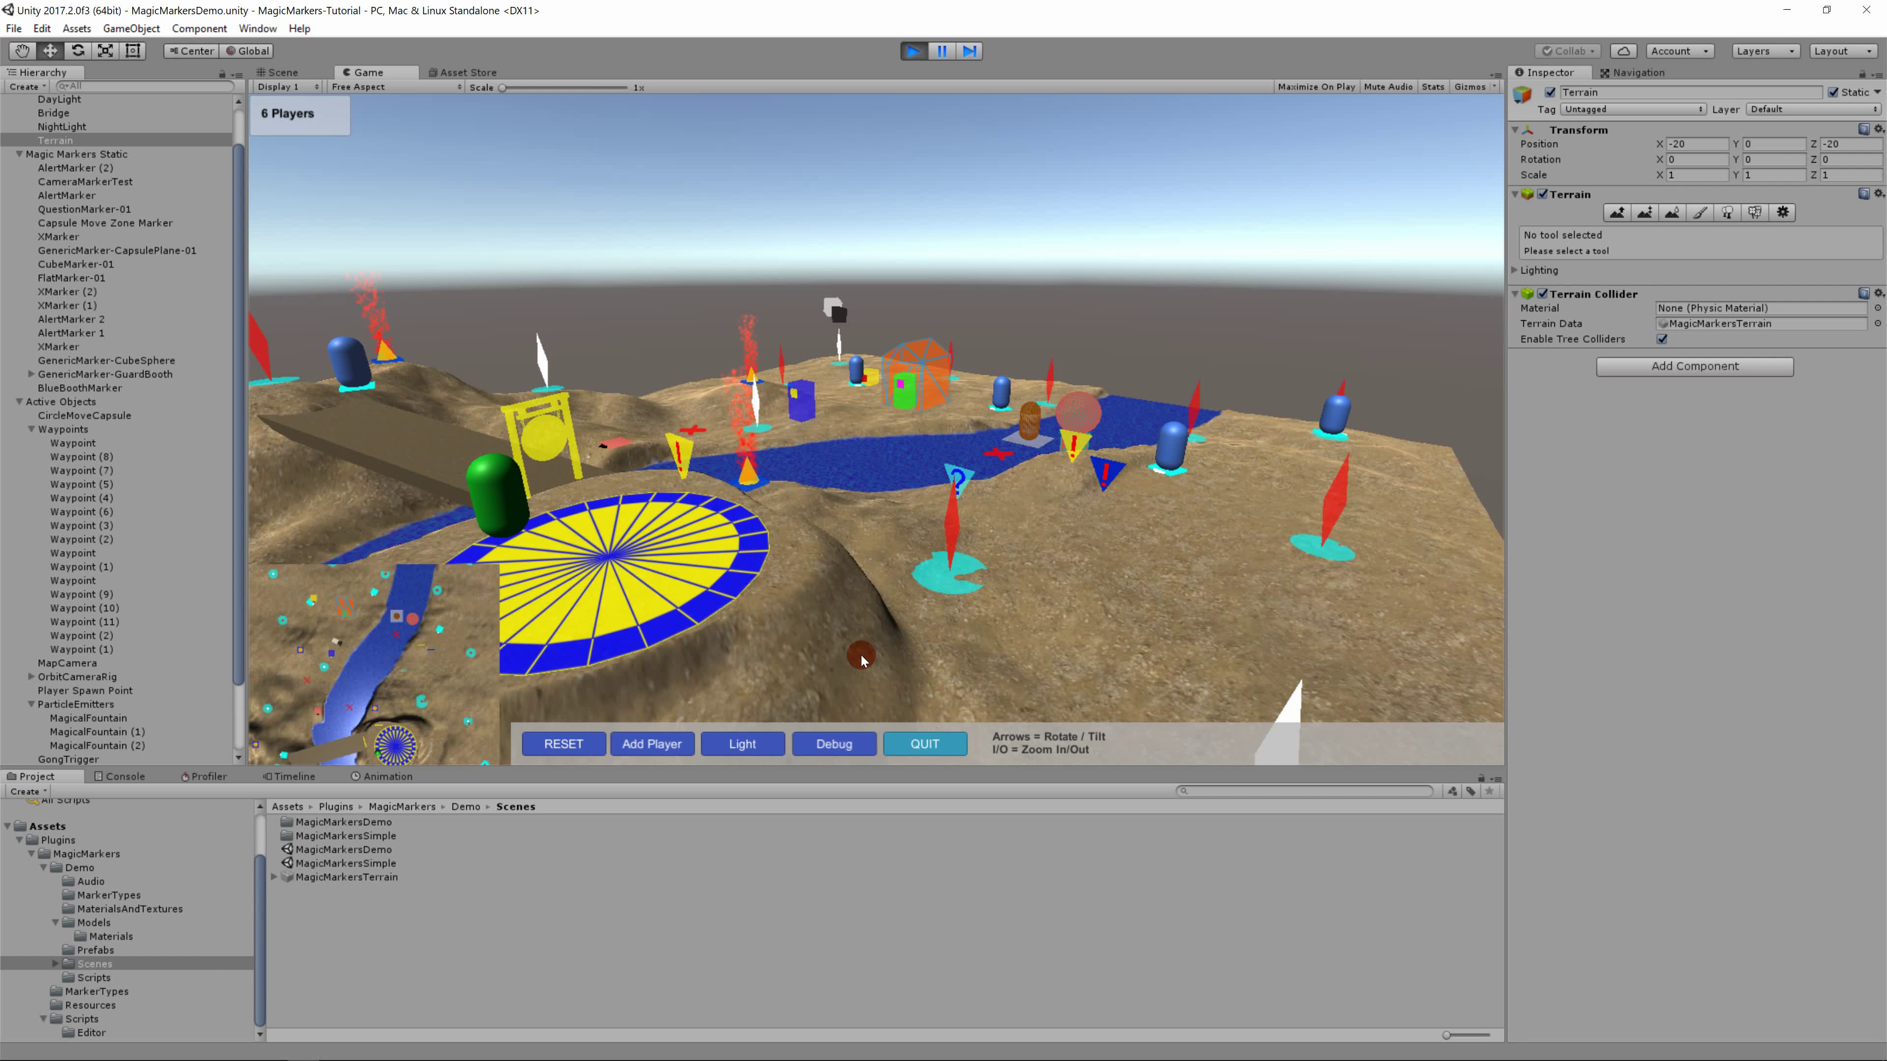
click(833, 741)
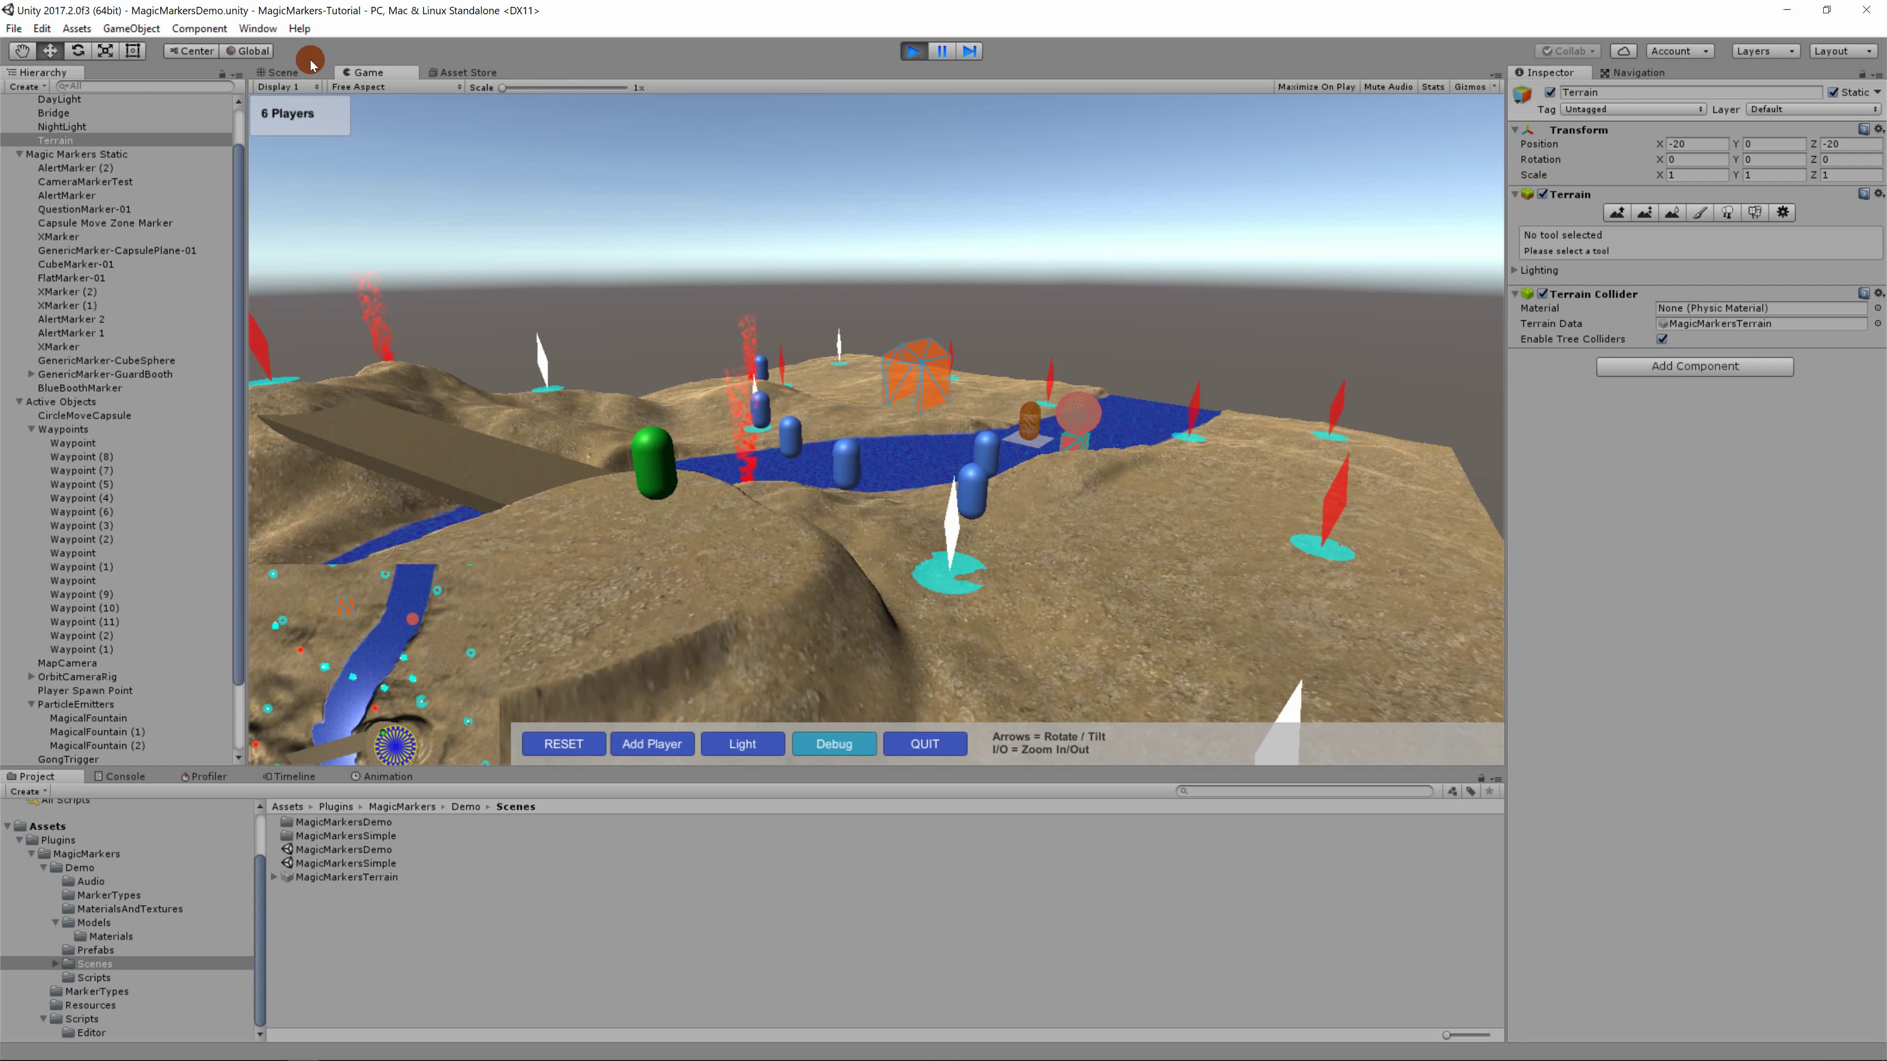
Step: In the Scene view, look at Waypoint (5), and select a moving player capsule and lock the view onto it
click(283, 72)
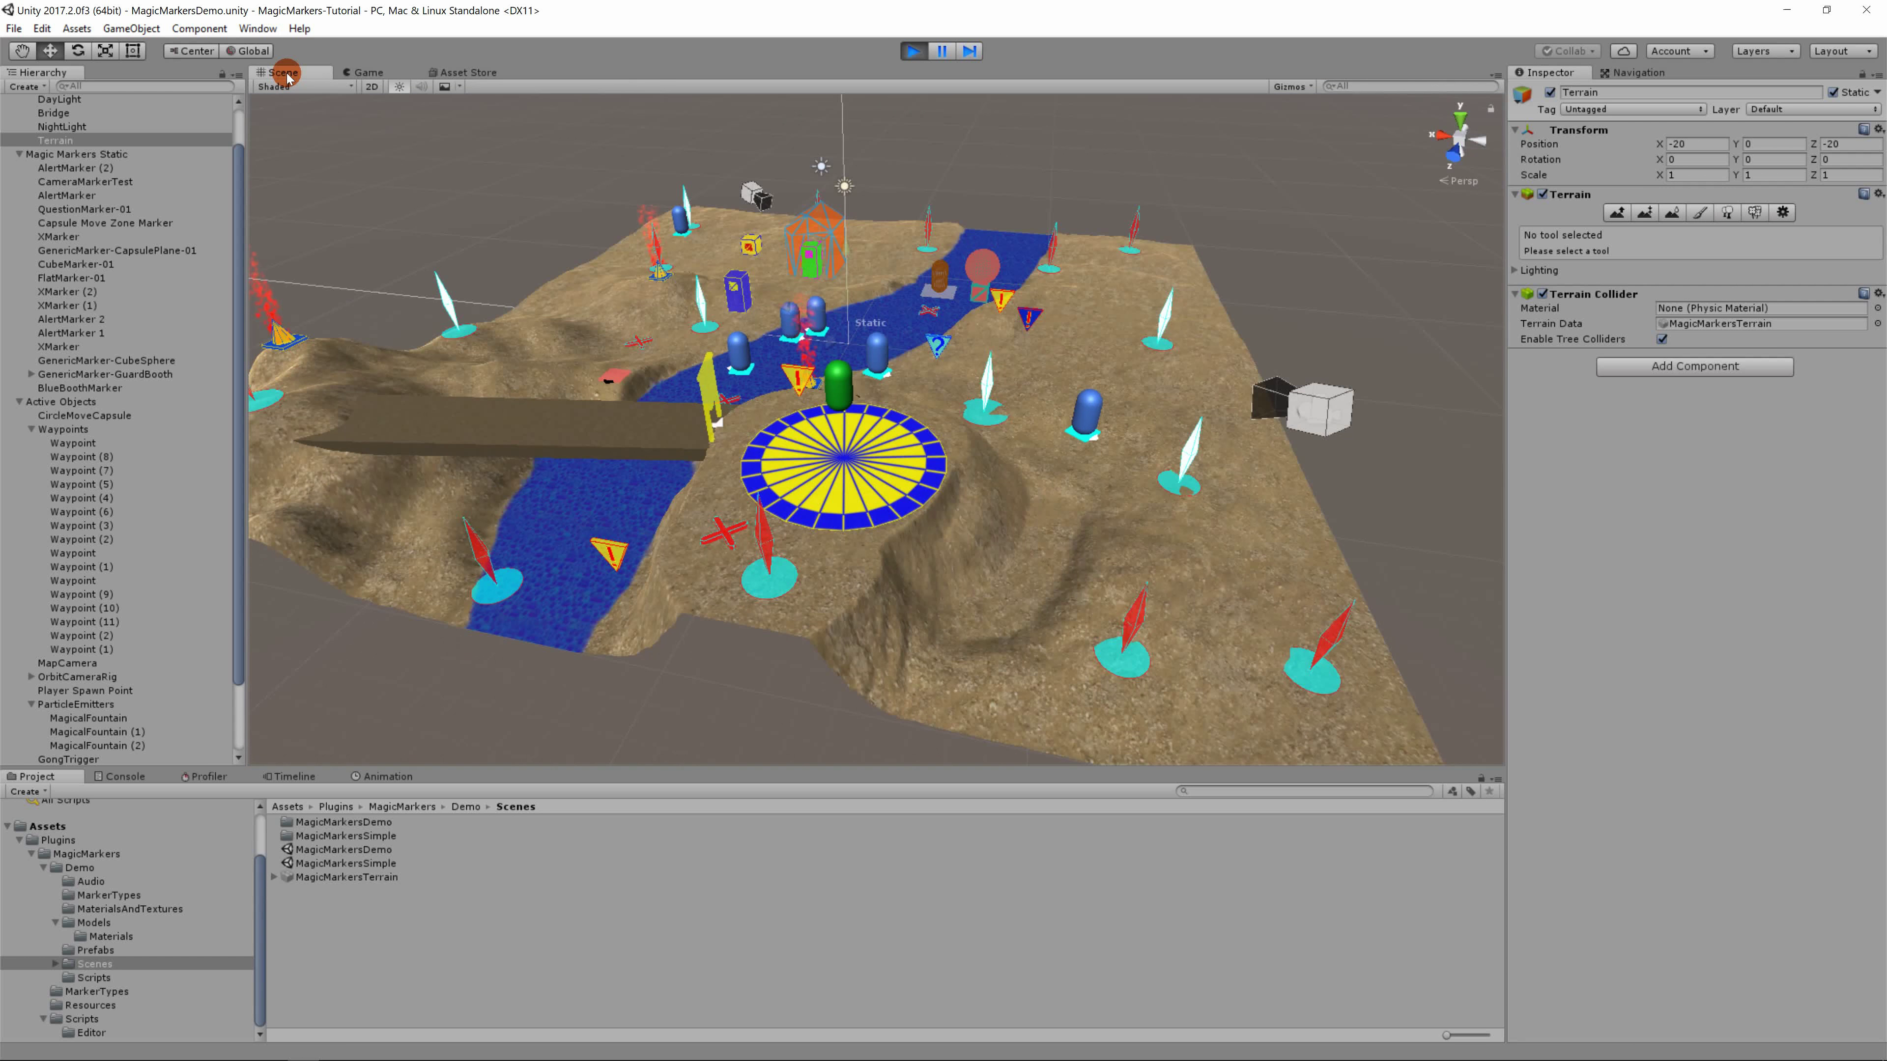
click(83, 484)
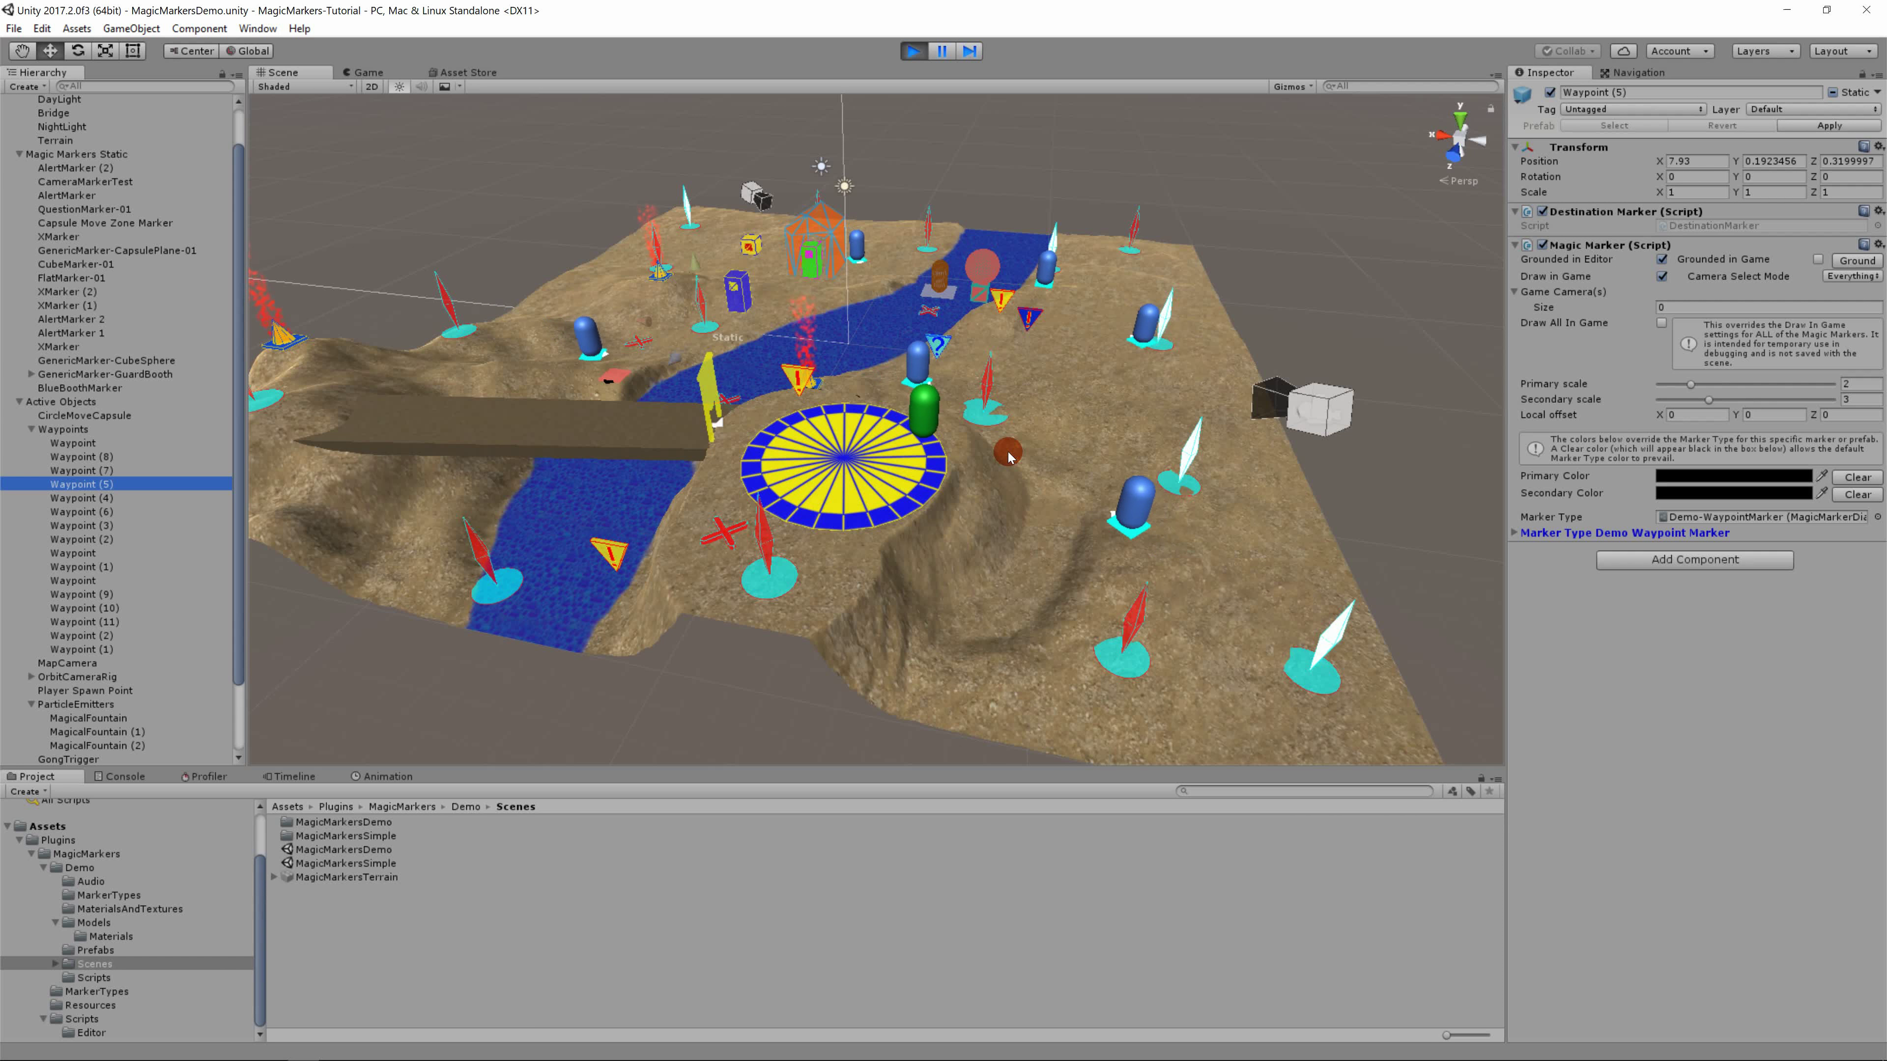
key(f)
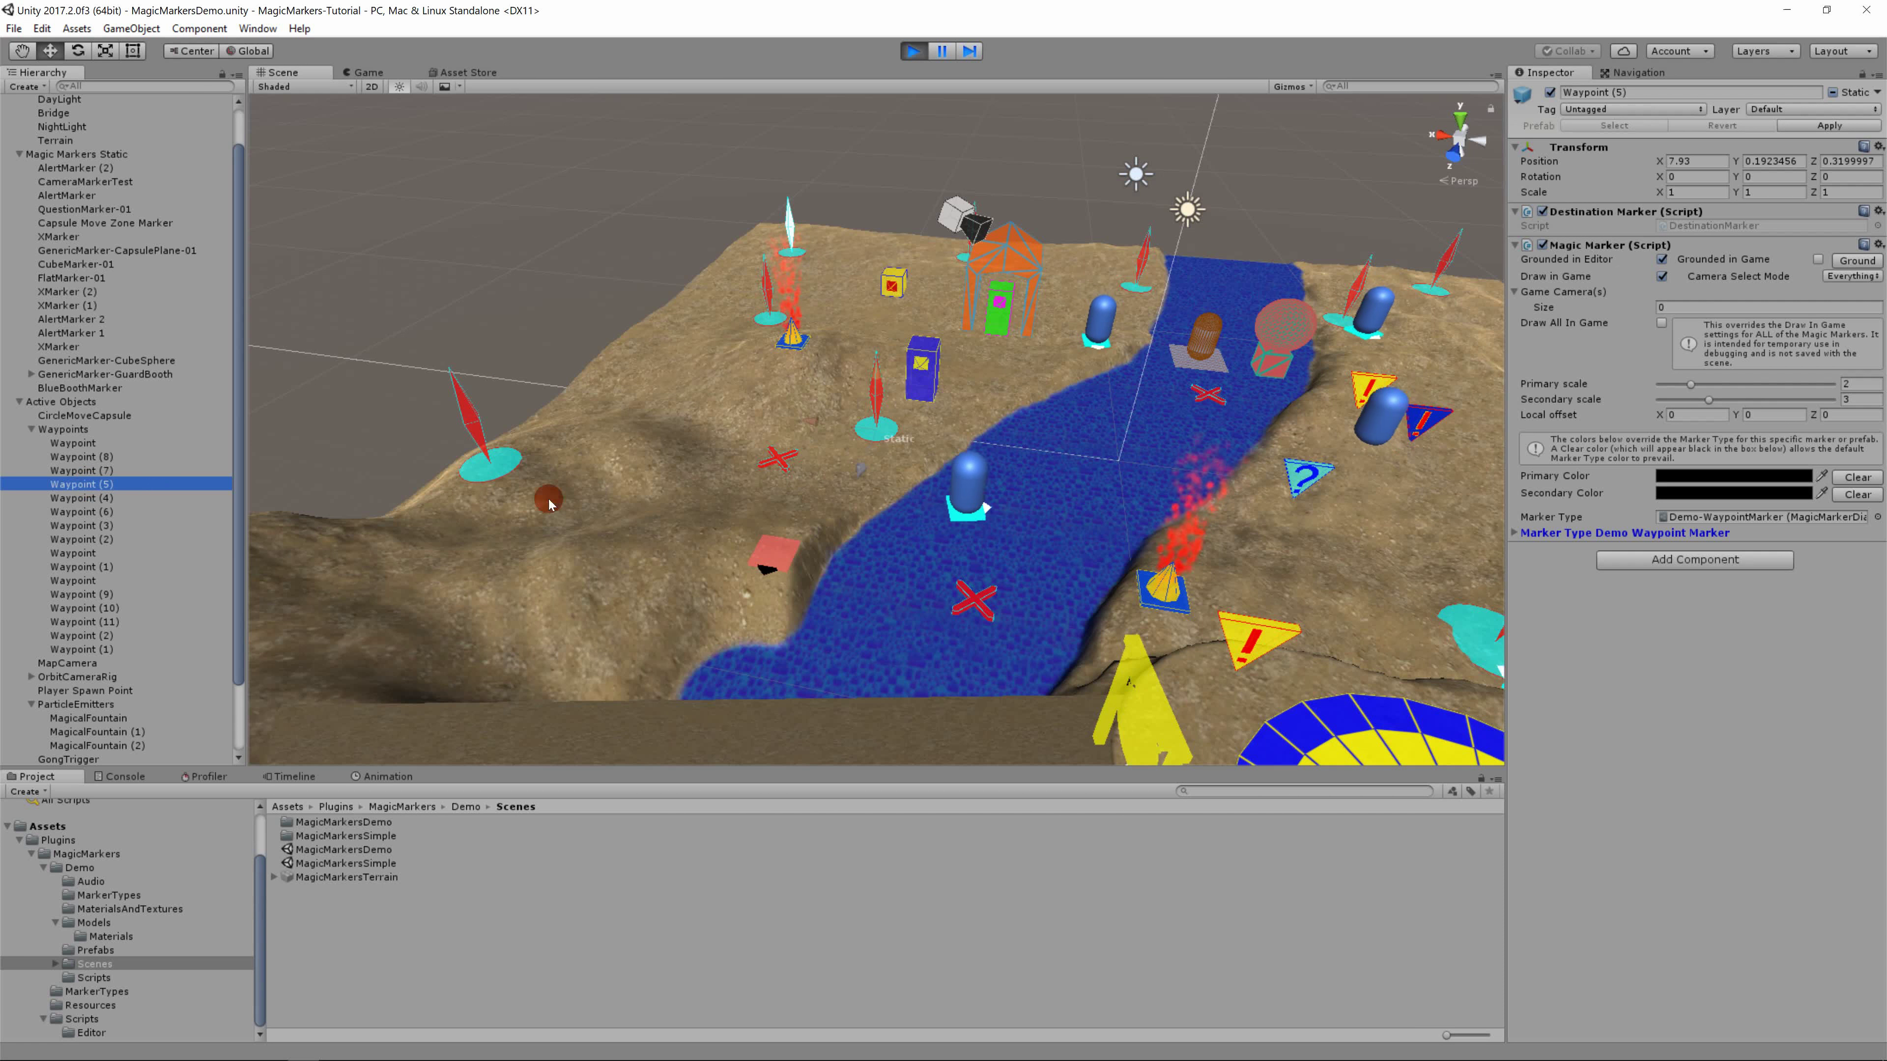
click(1144, 496)
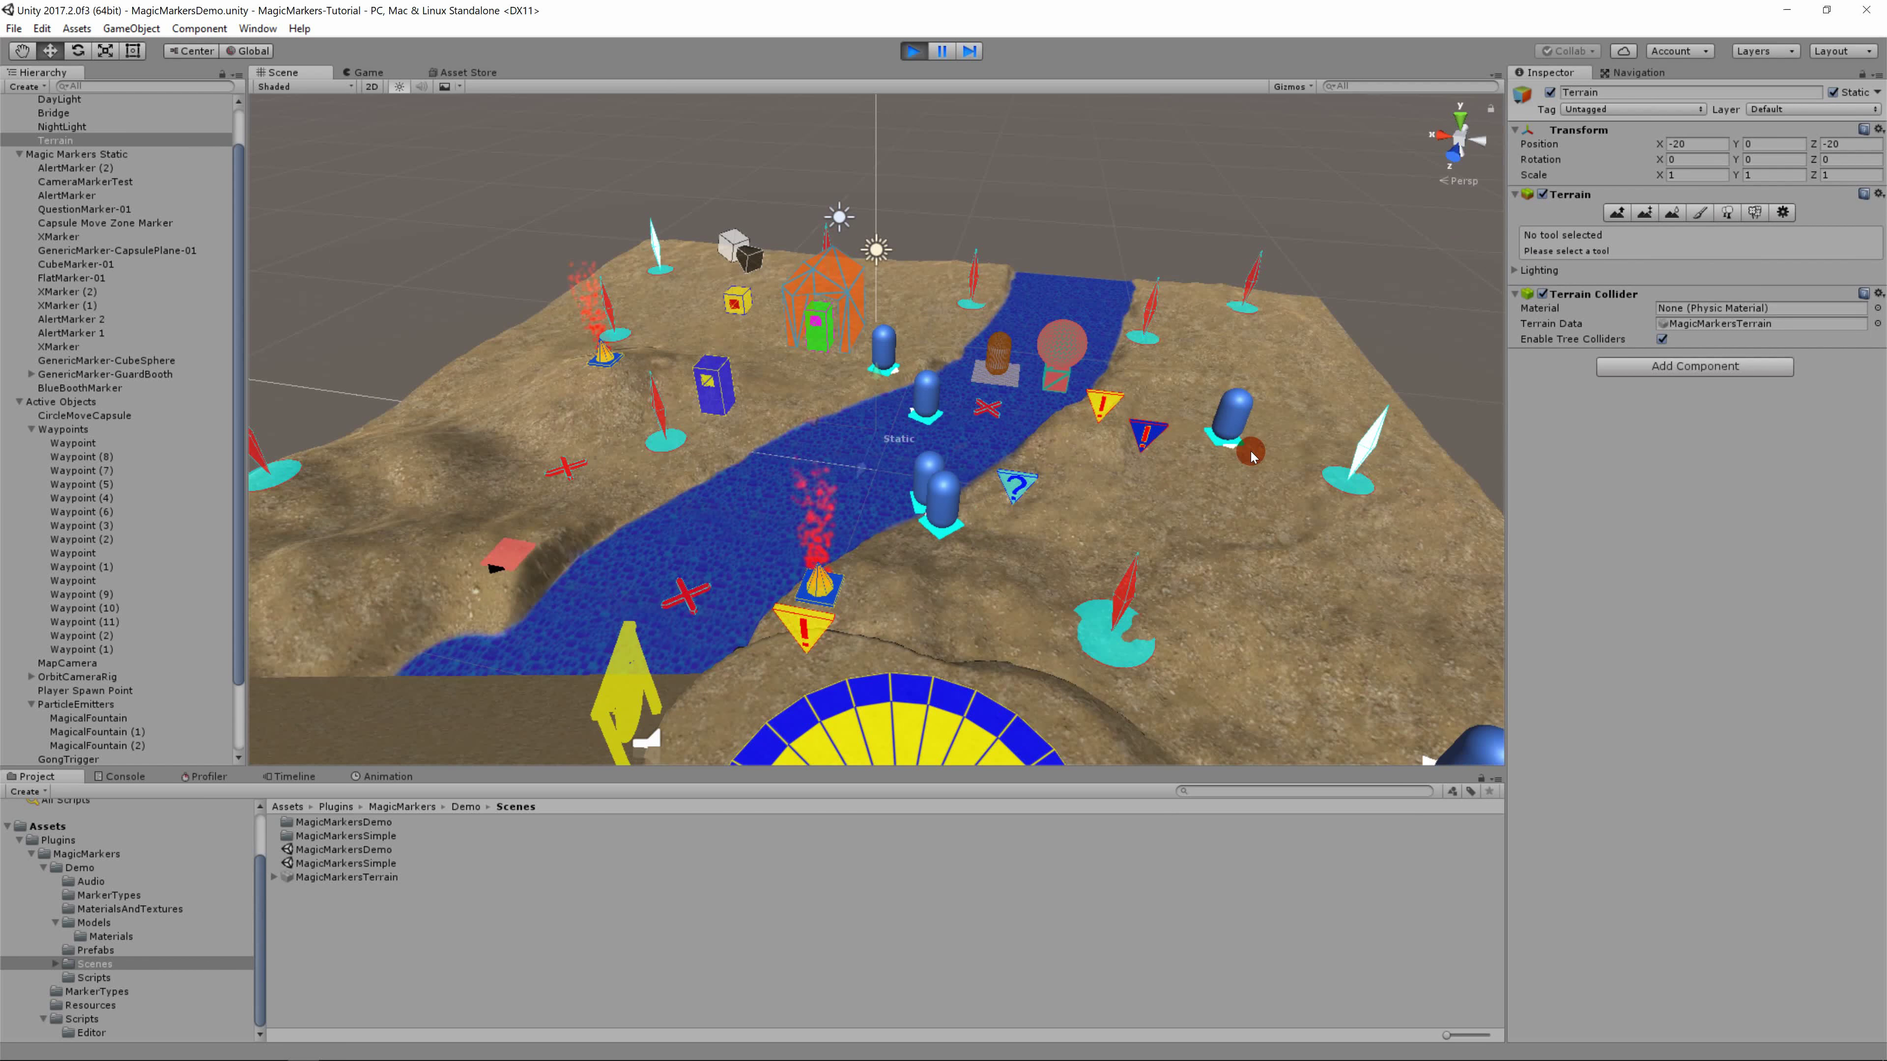
click(1255, 467)
key(shift+f)
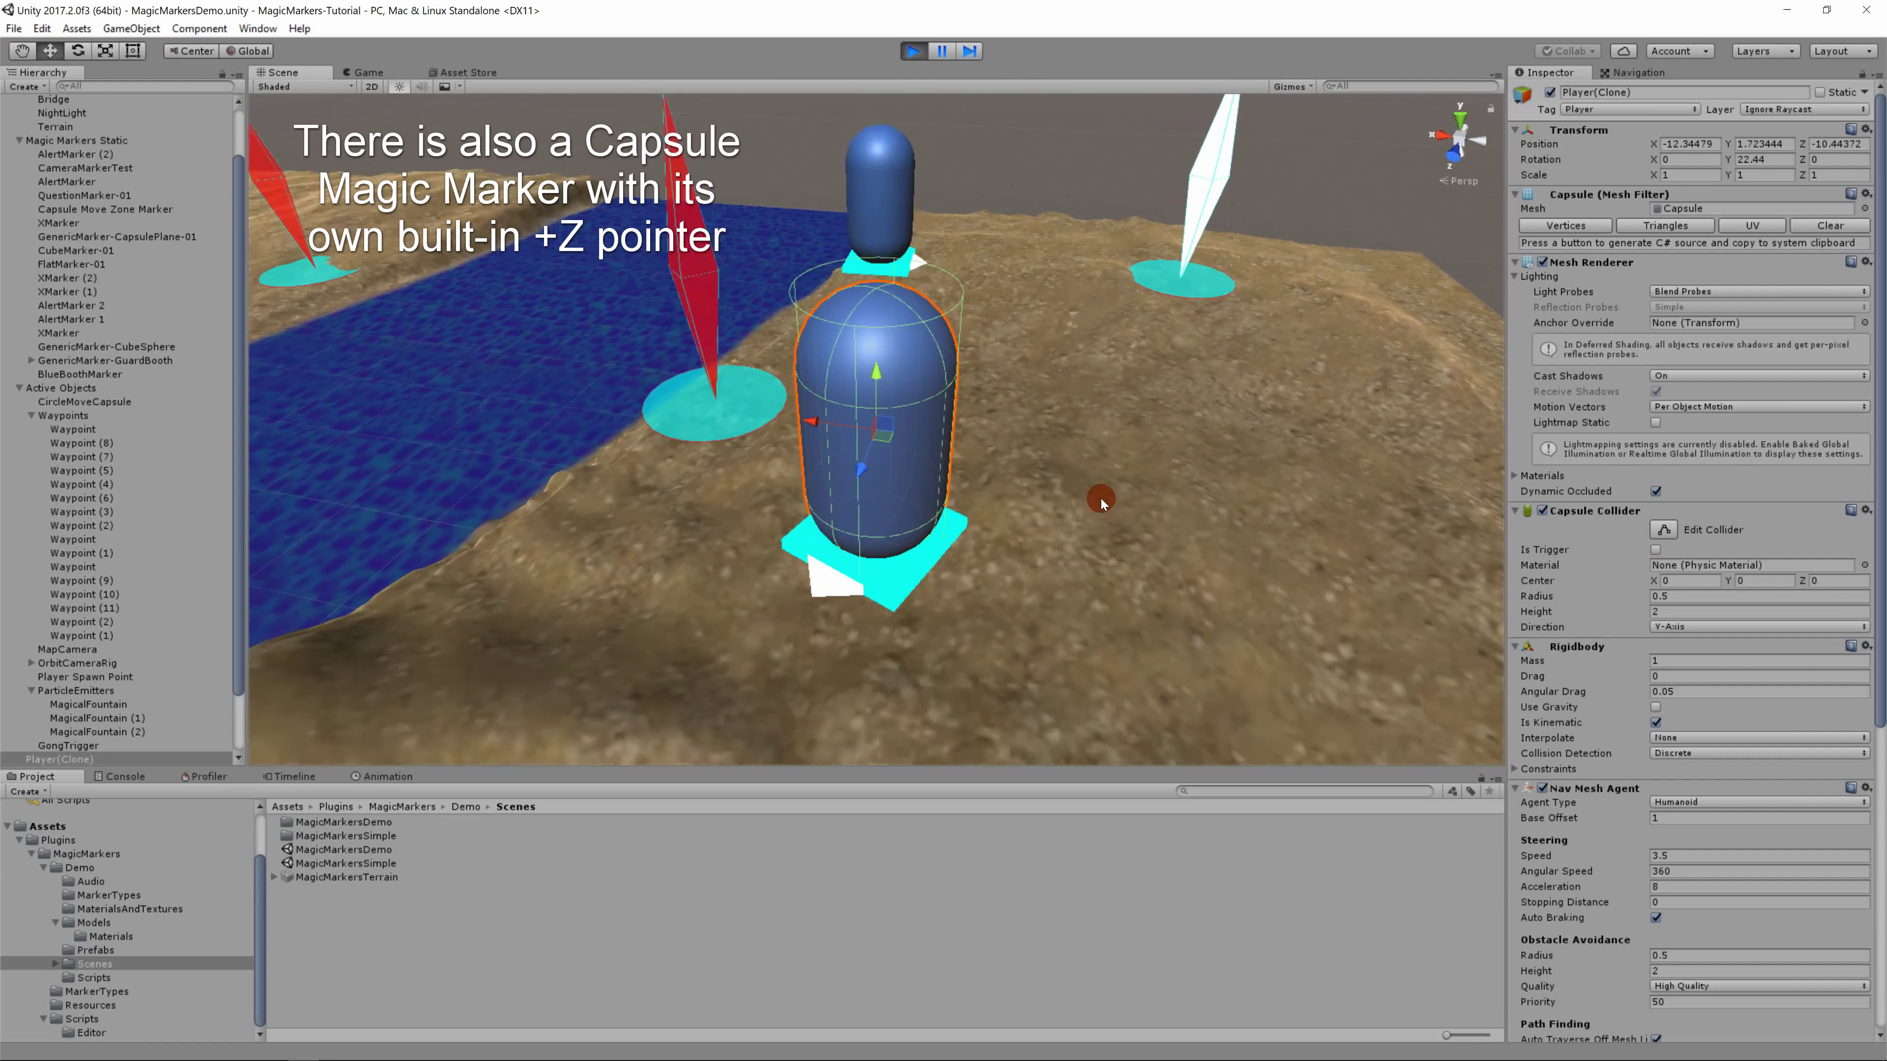
Step: Pause the game to compare the selected player's capsule marker in the Game and Scene views, and resume play
click(939, 56)
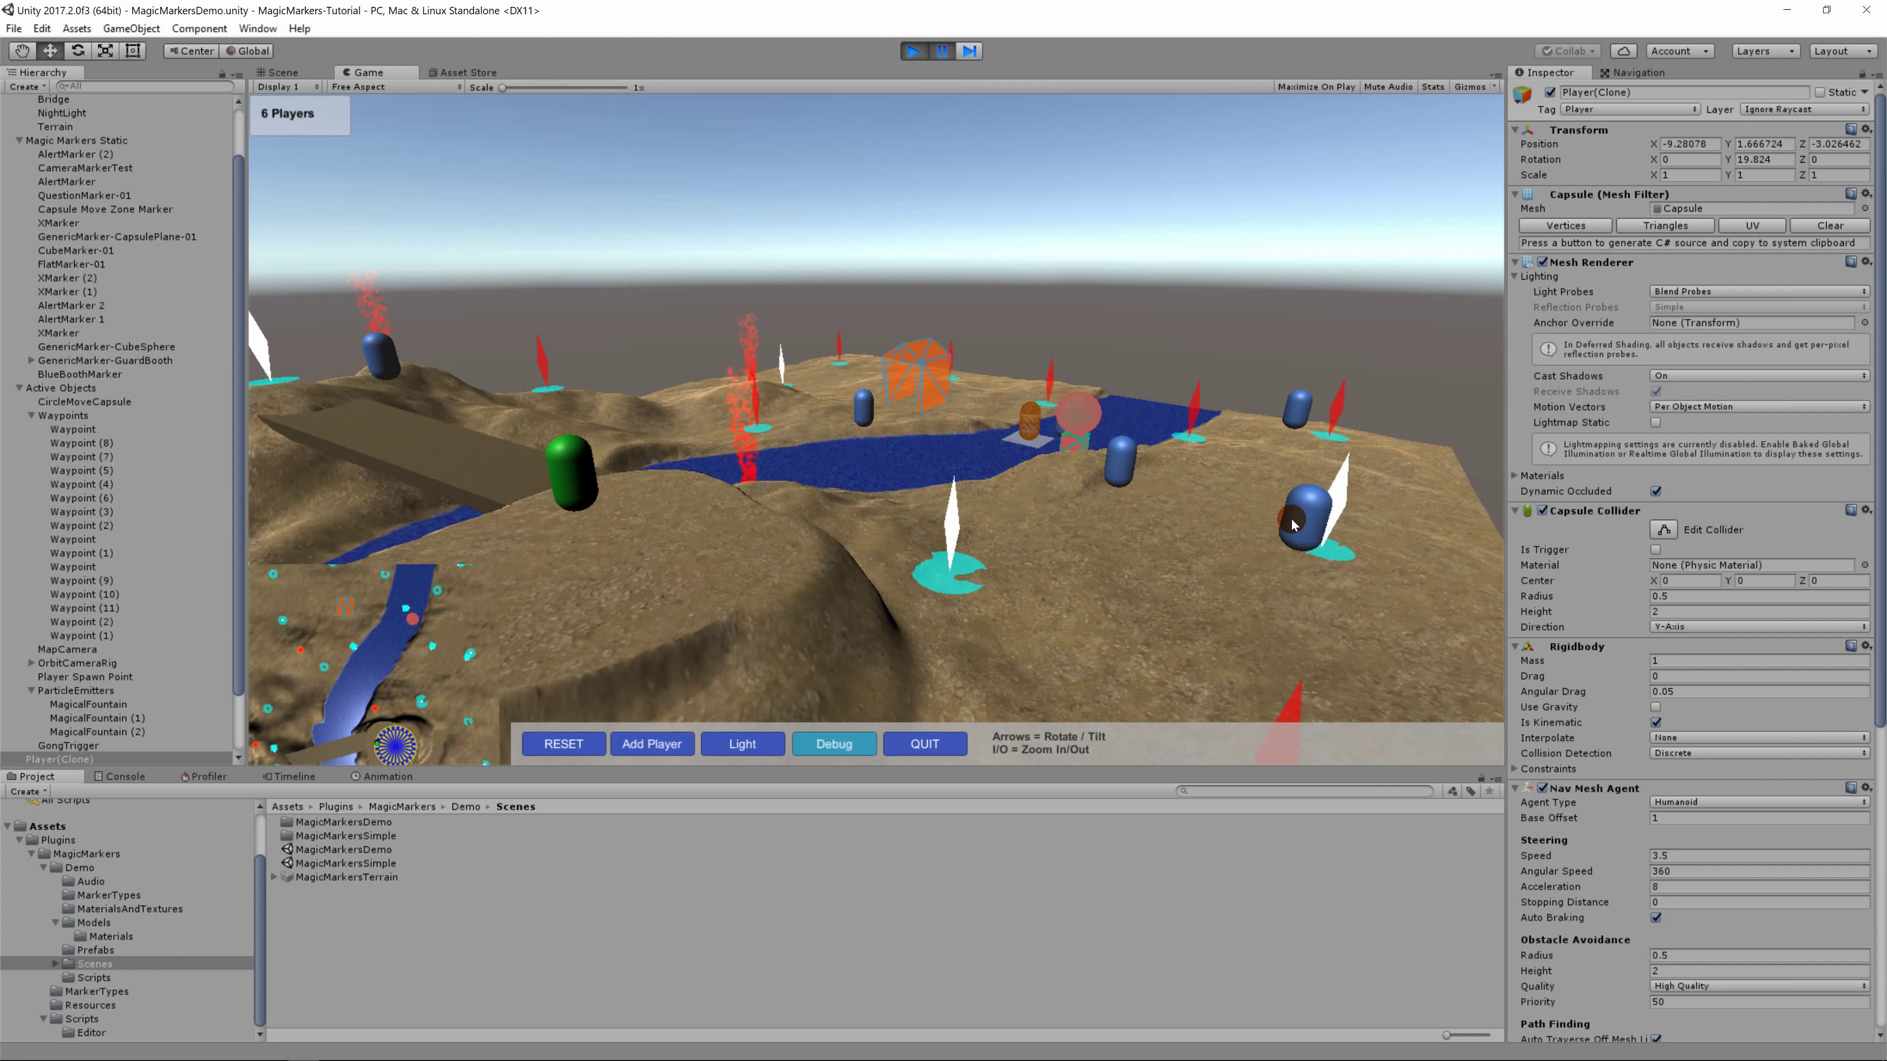
click(284, 73)
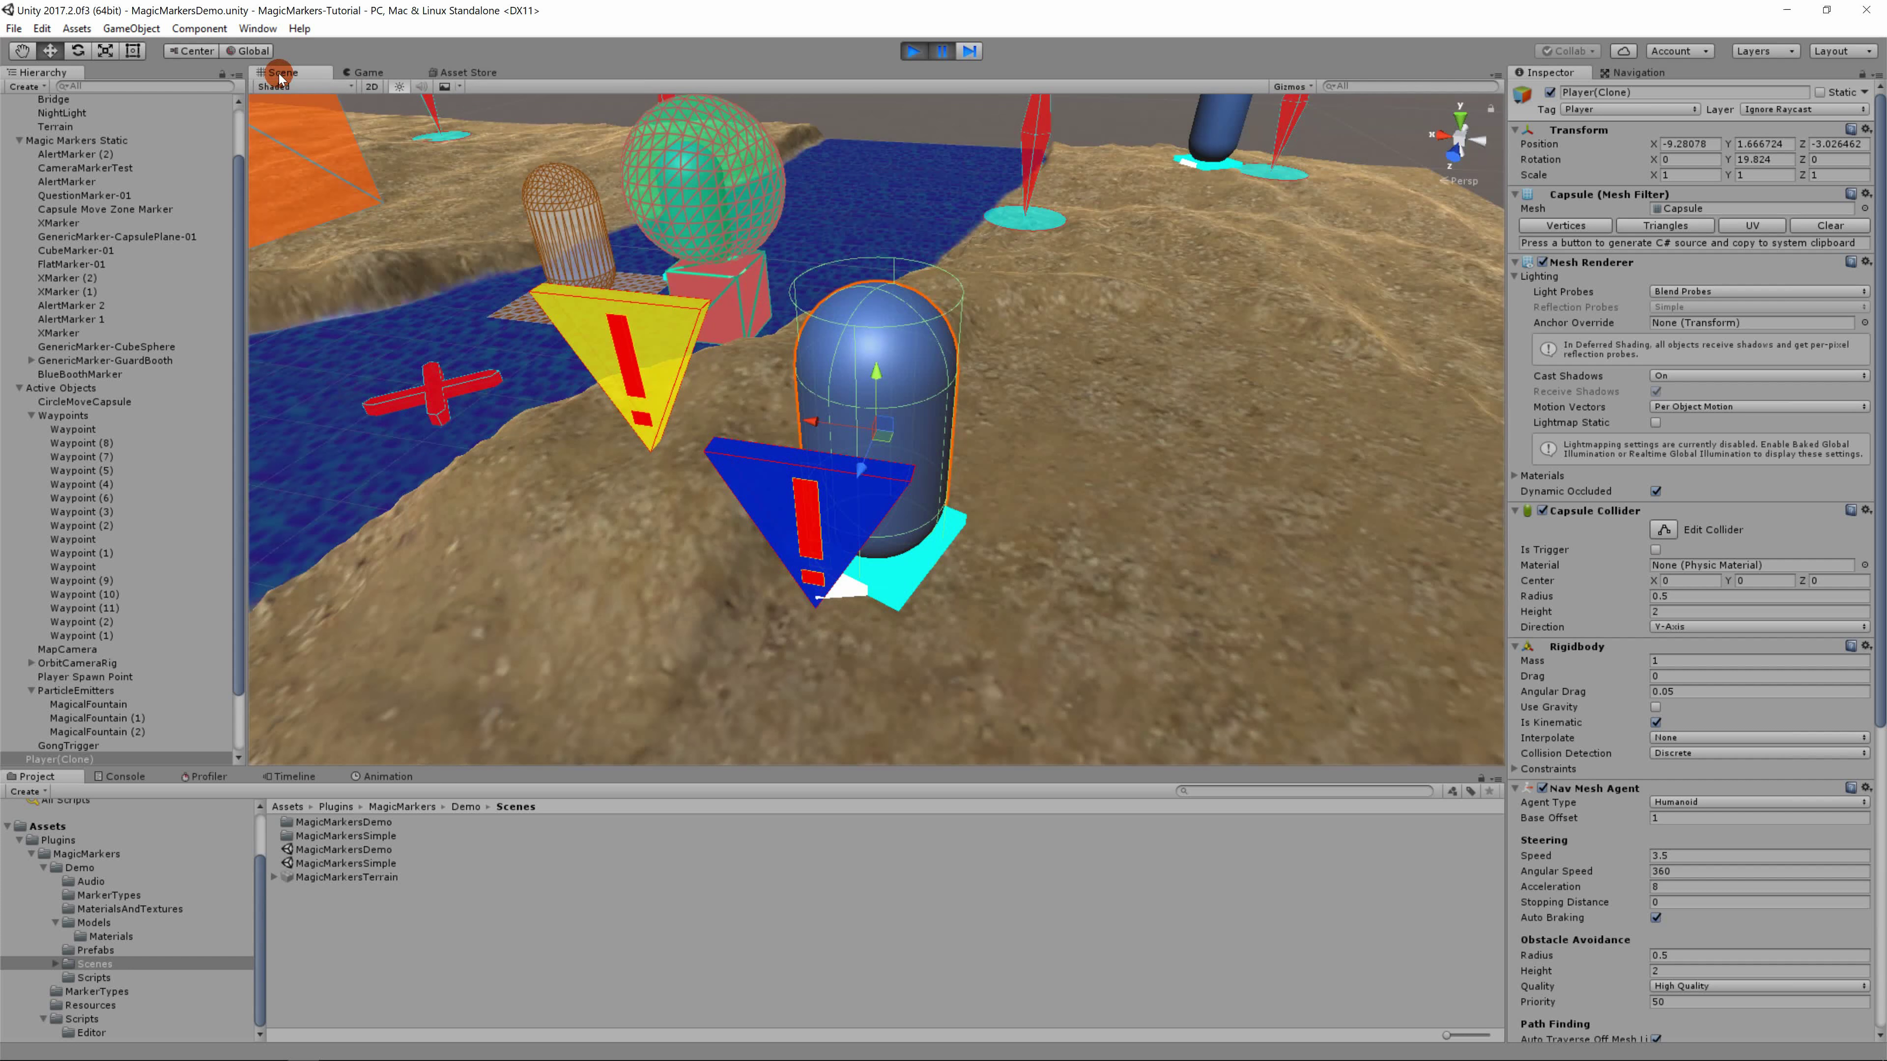
click(941, 52)
click(397, 82)
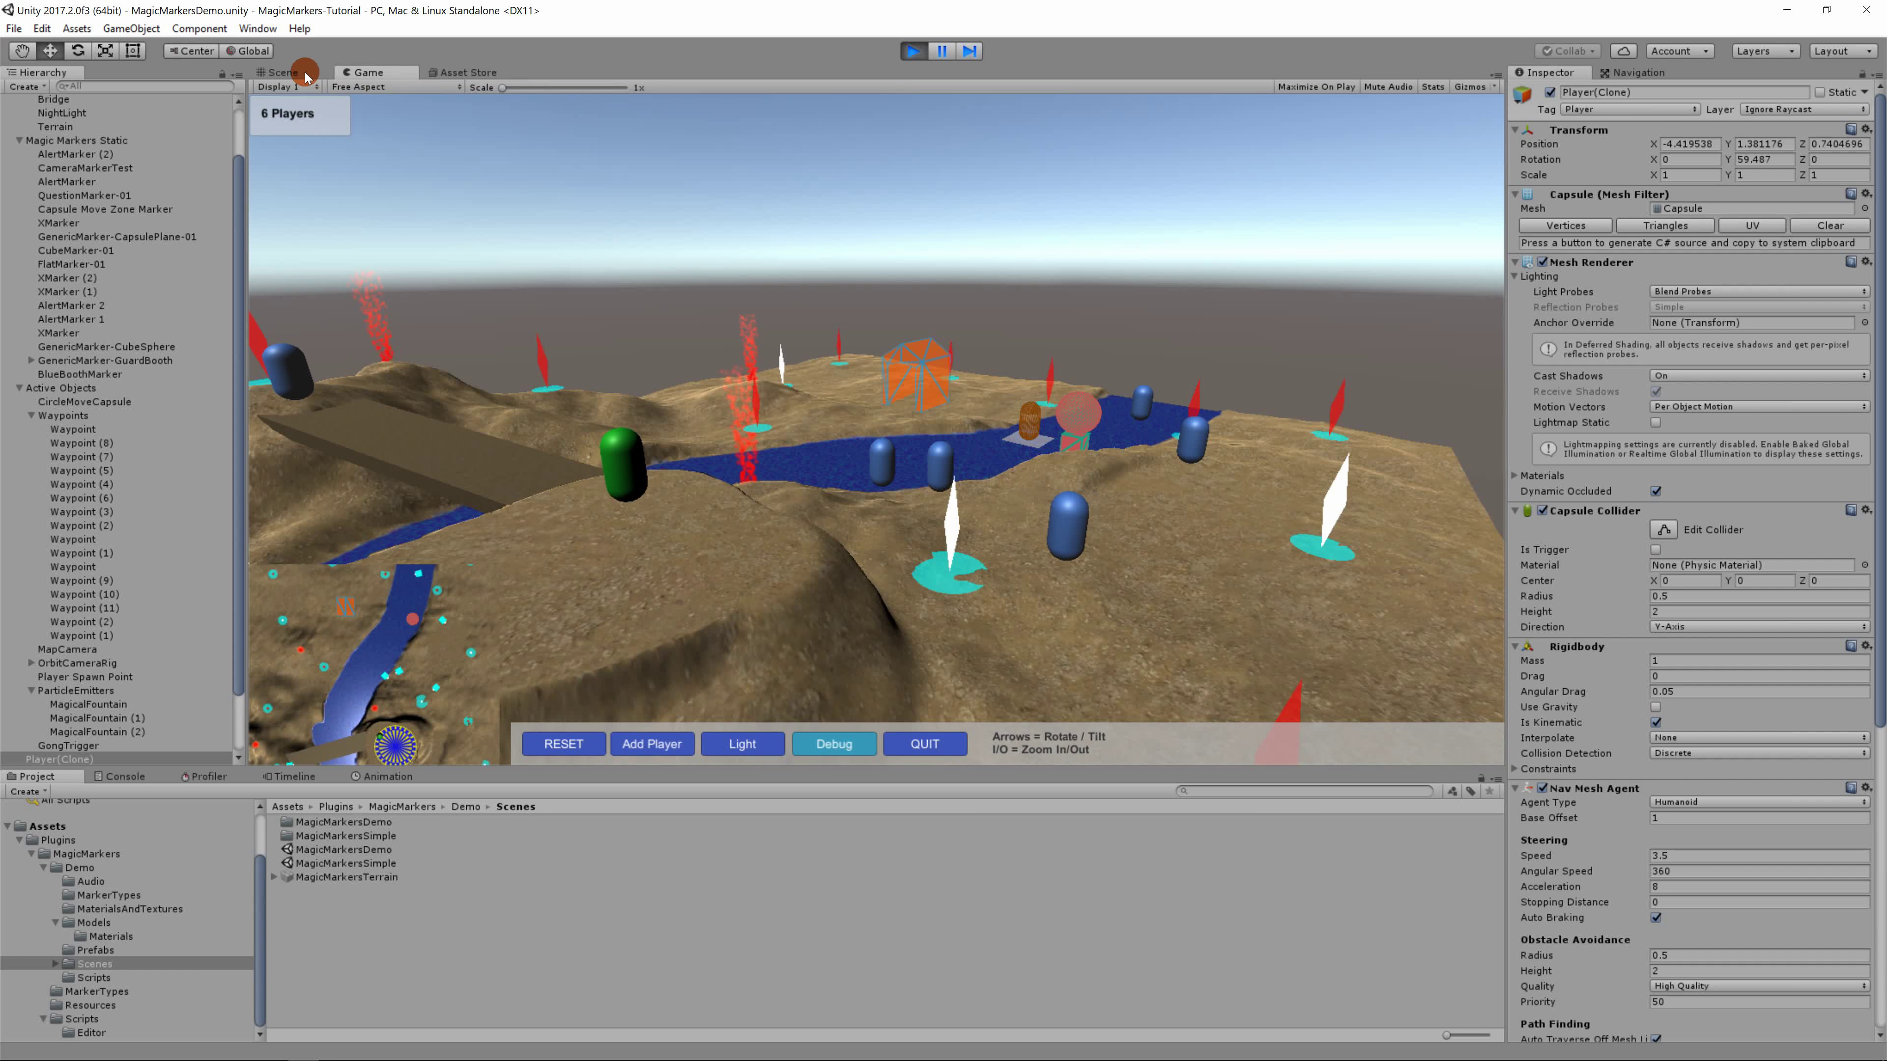
click(284, 72)
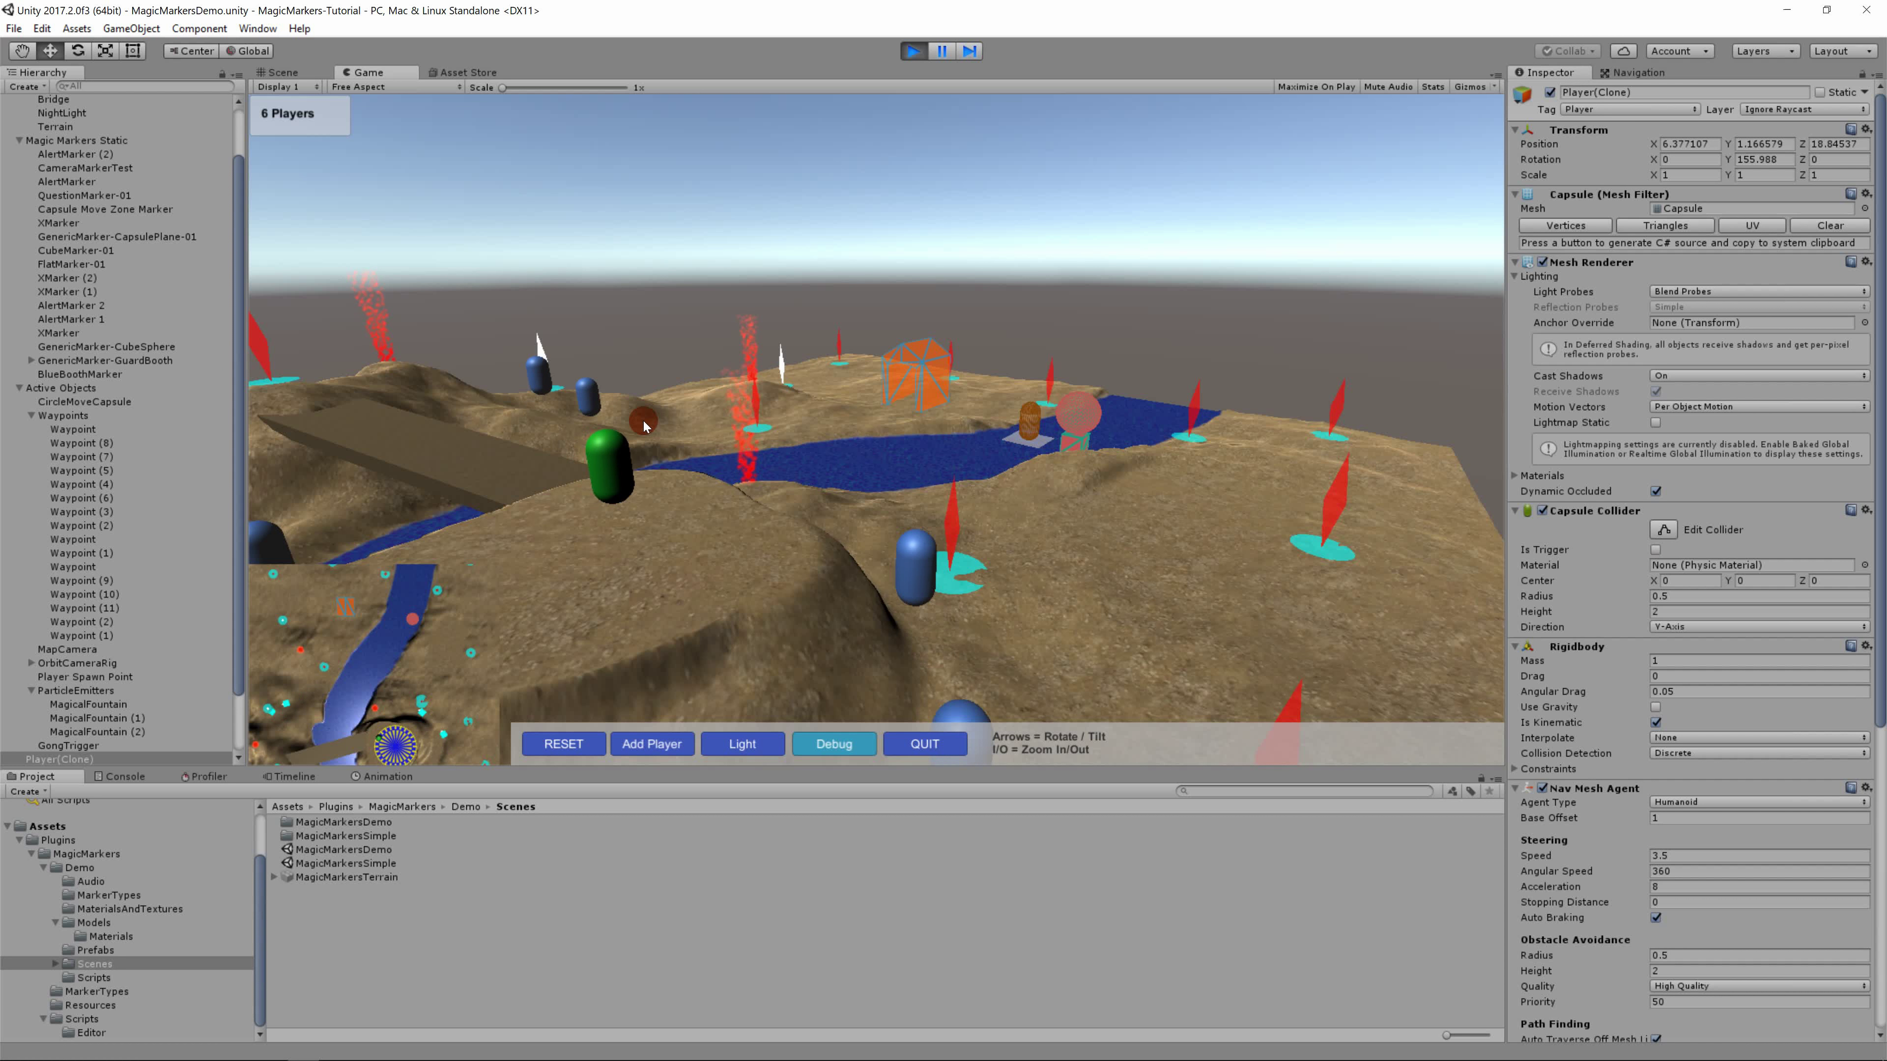
Step: Add more players to the running demo until there are 16
click(652, 744)
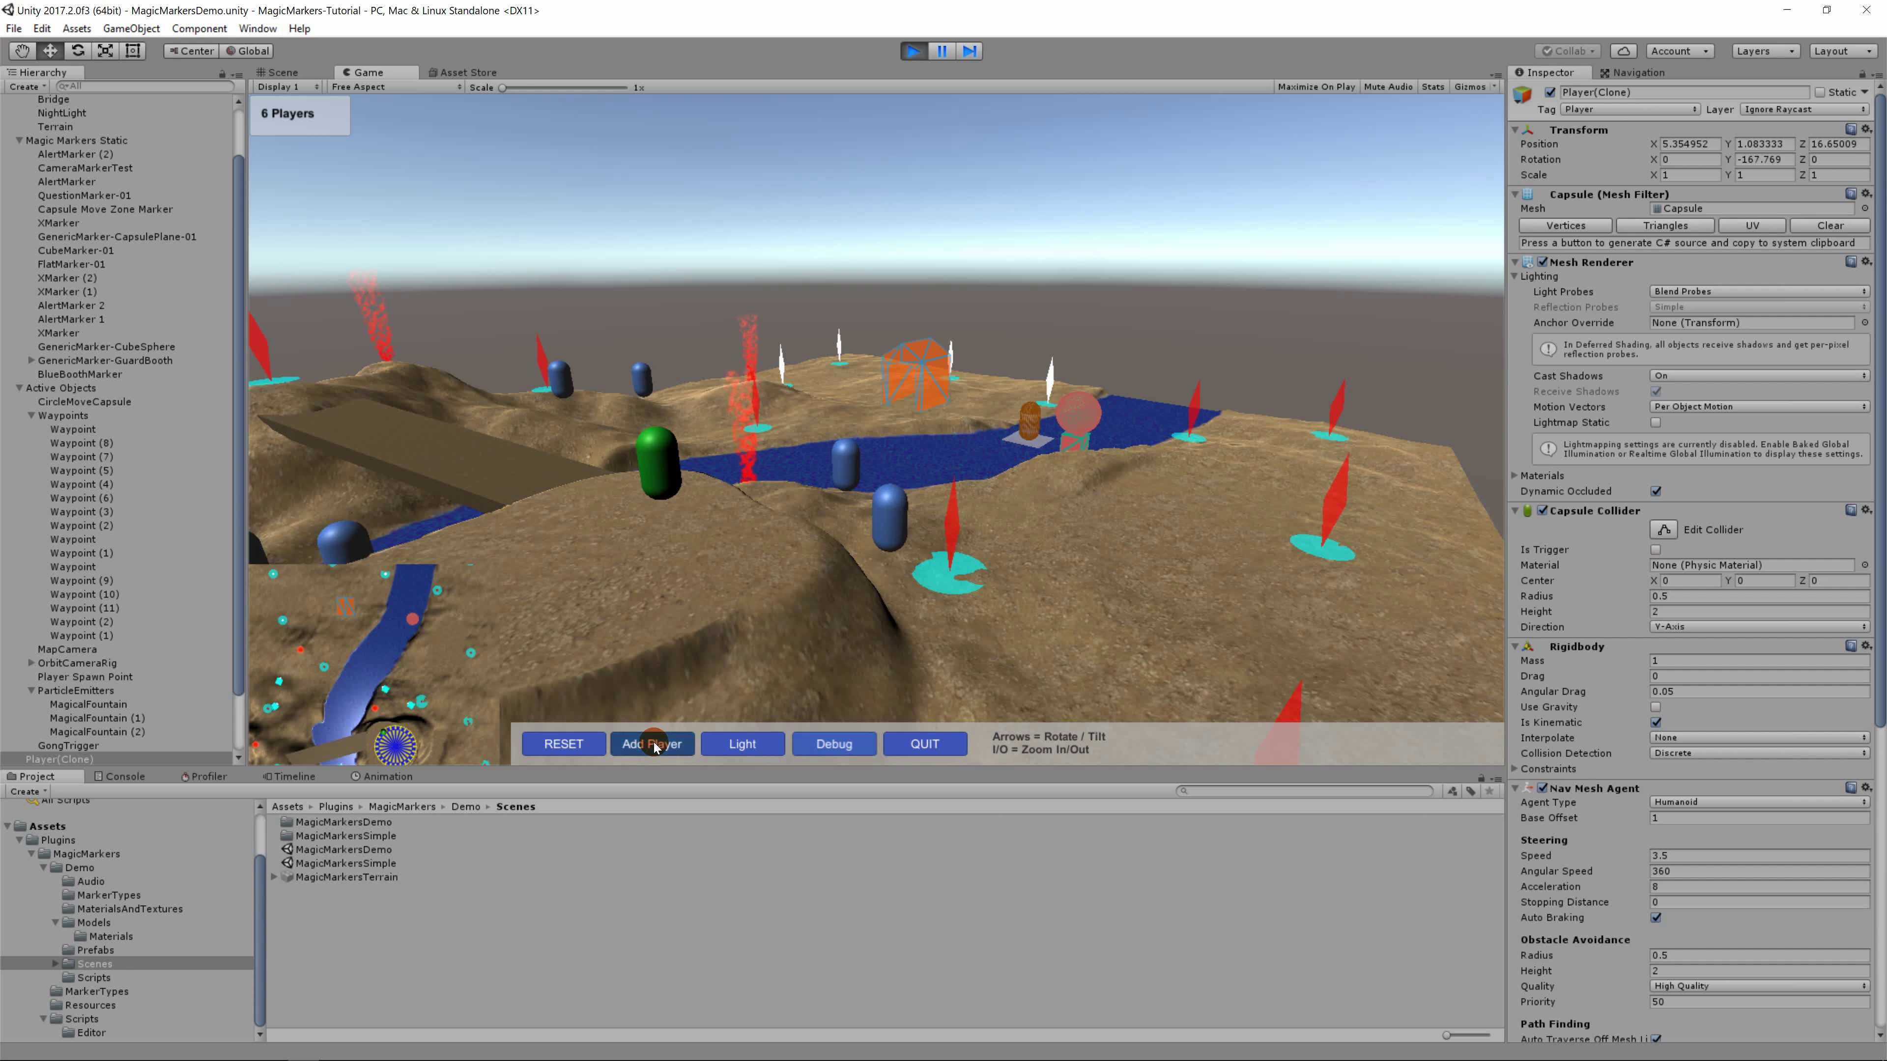
click(654, 745)
click(653, 745)
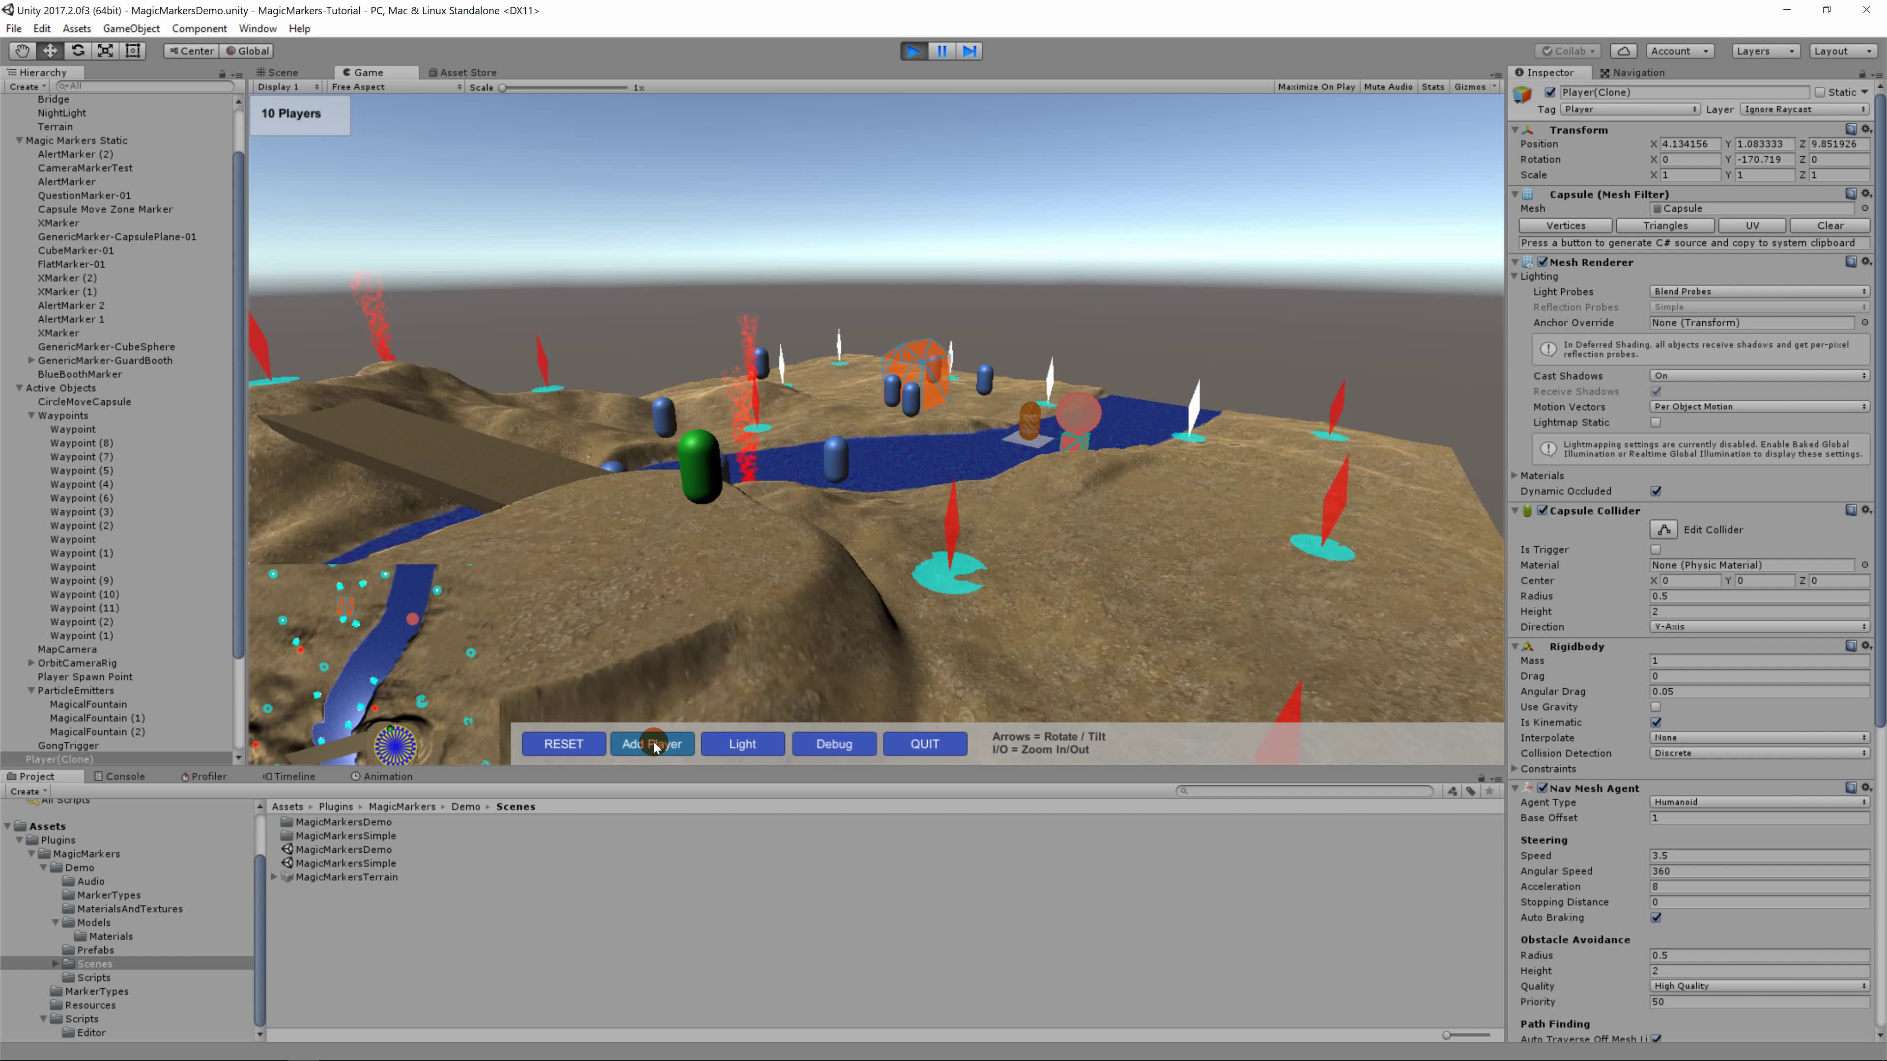
click(654, 745)
click(654, 745)
click(653, 745)
click(654, 745)
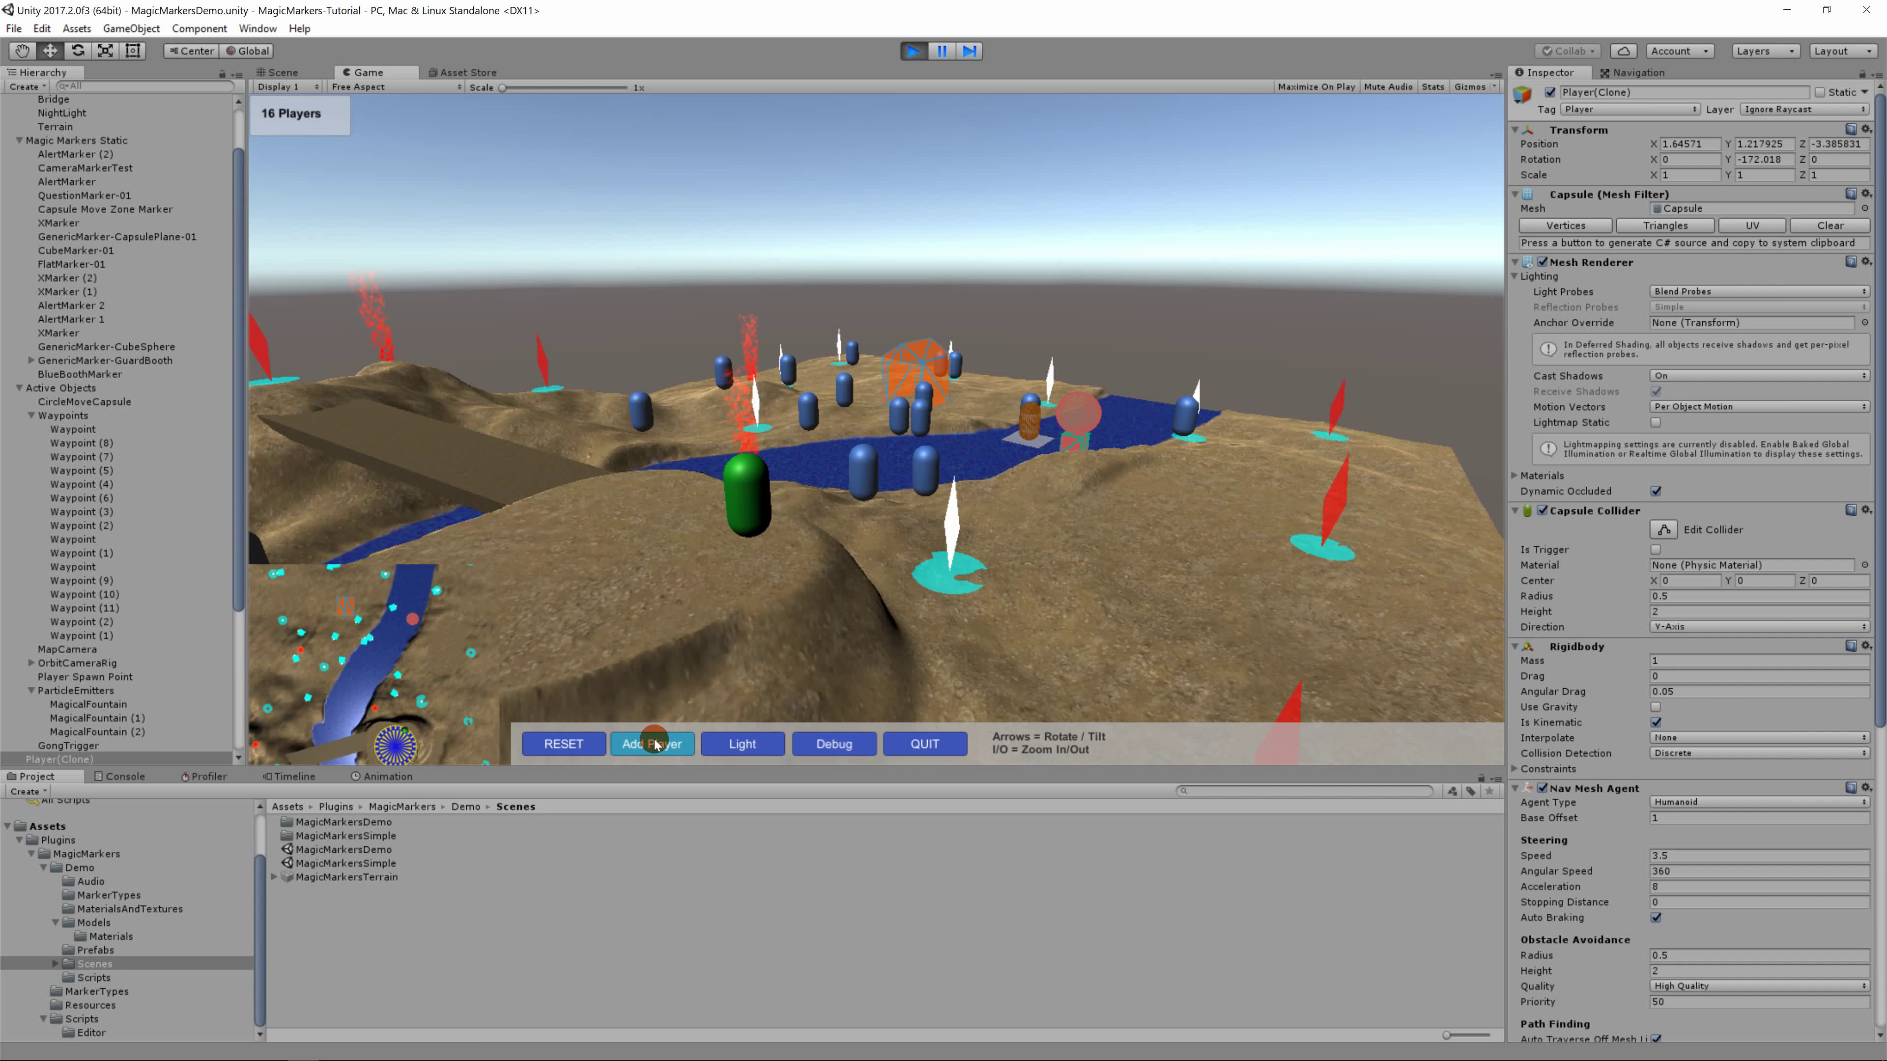
click(1112, 565)
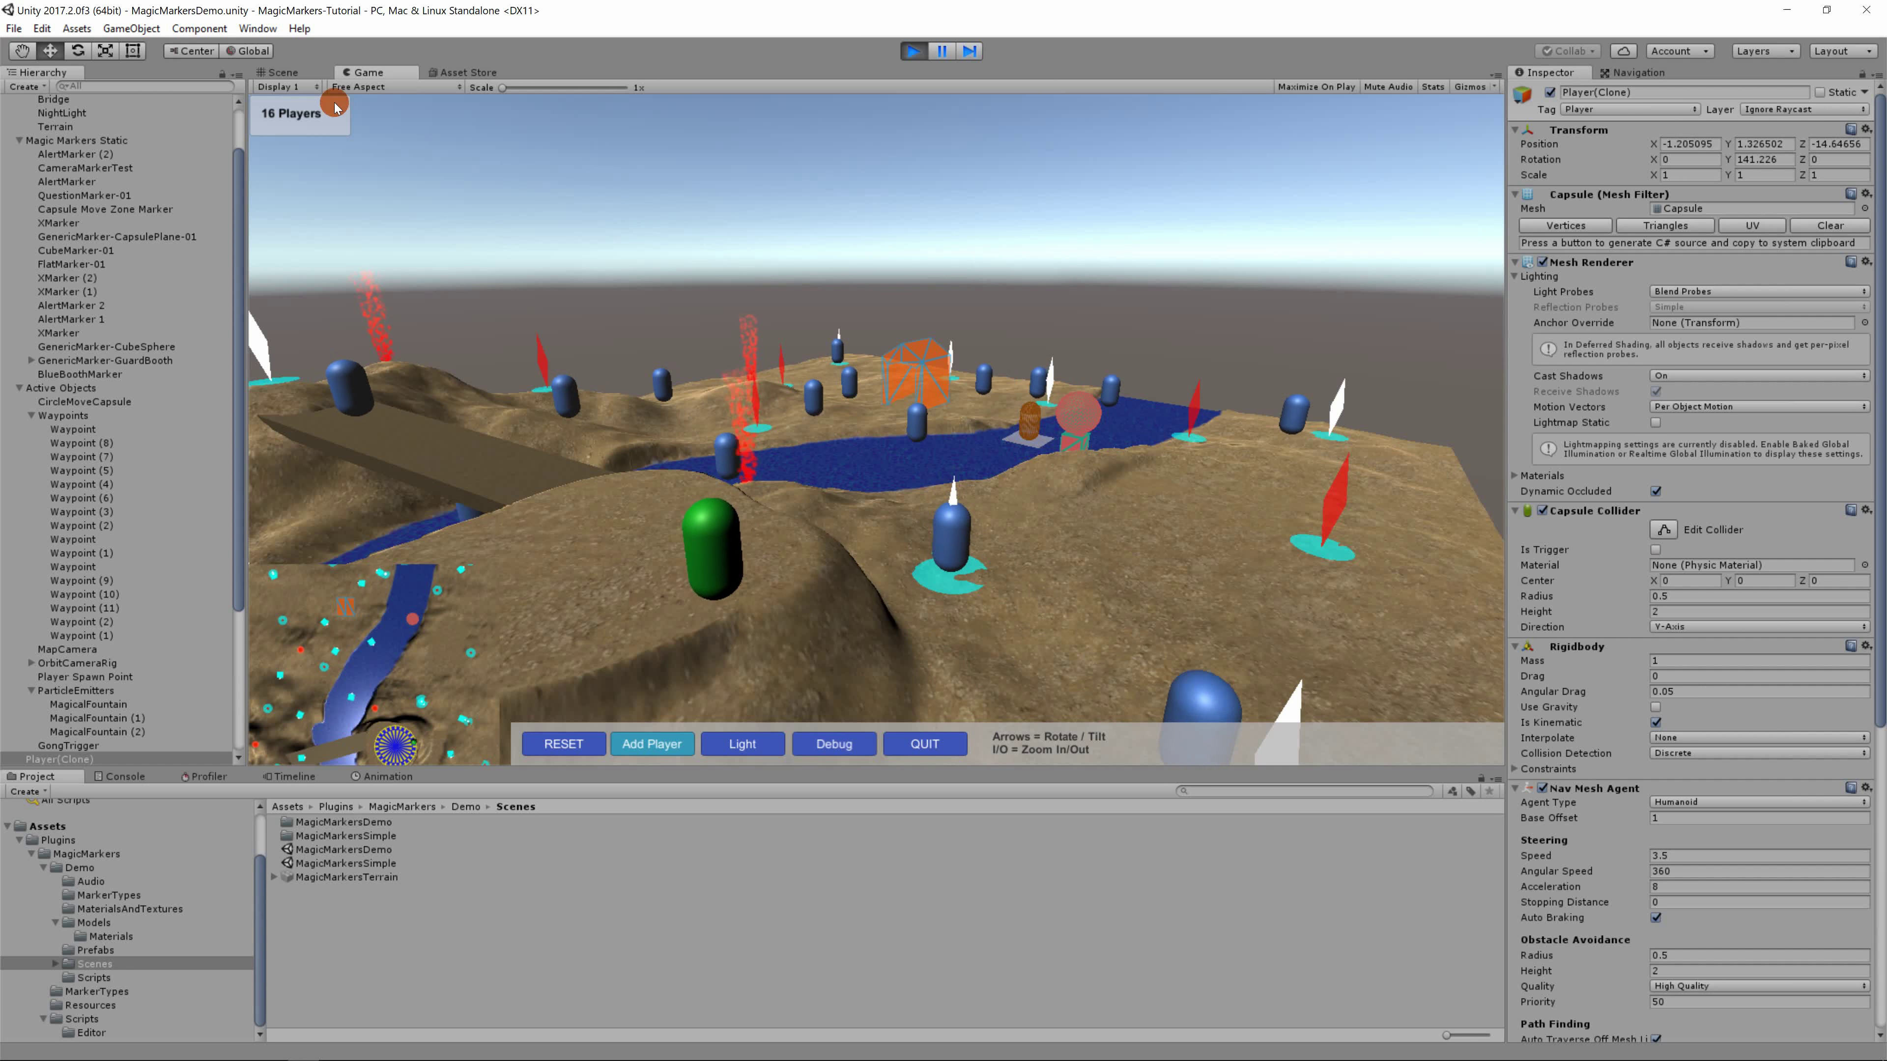
Step: Follow the selected player in the Scene view, and return to the Game view to rotate the camera along the river
click(283, 73)
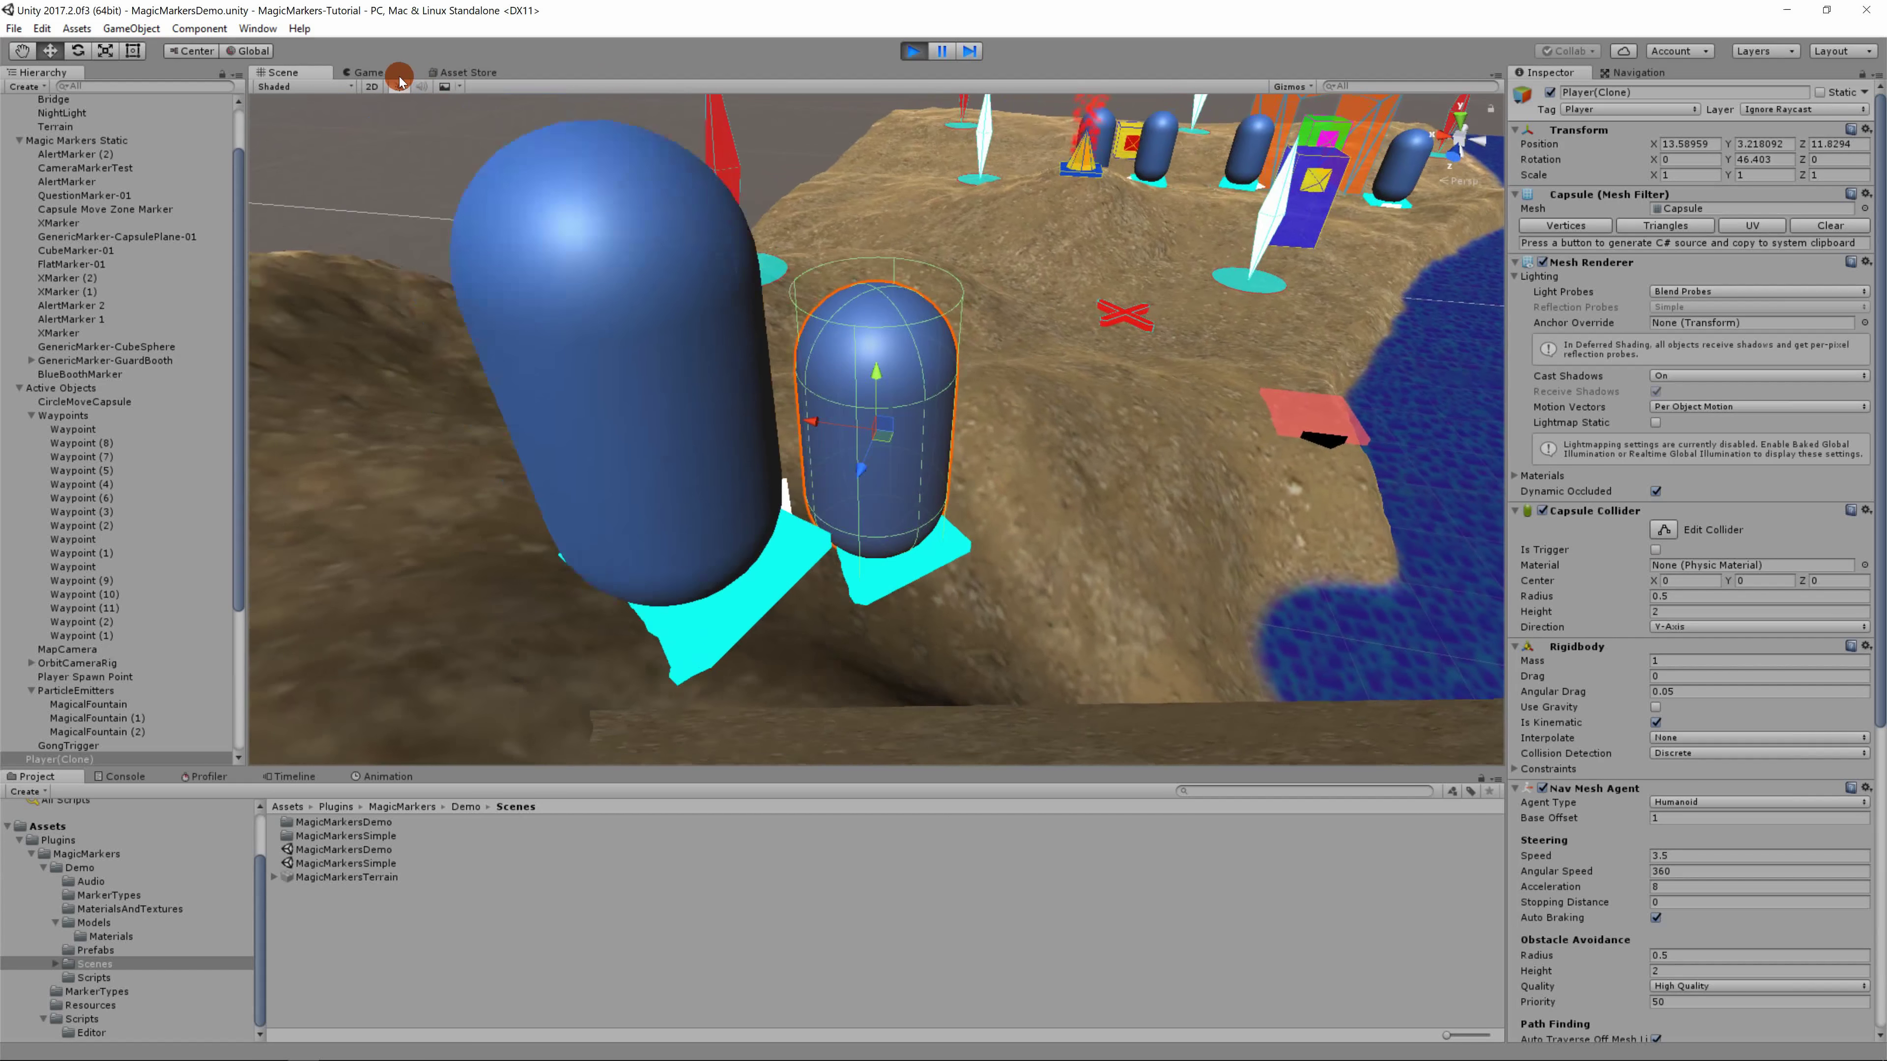
click(367, 72)
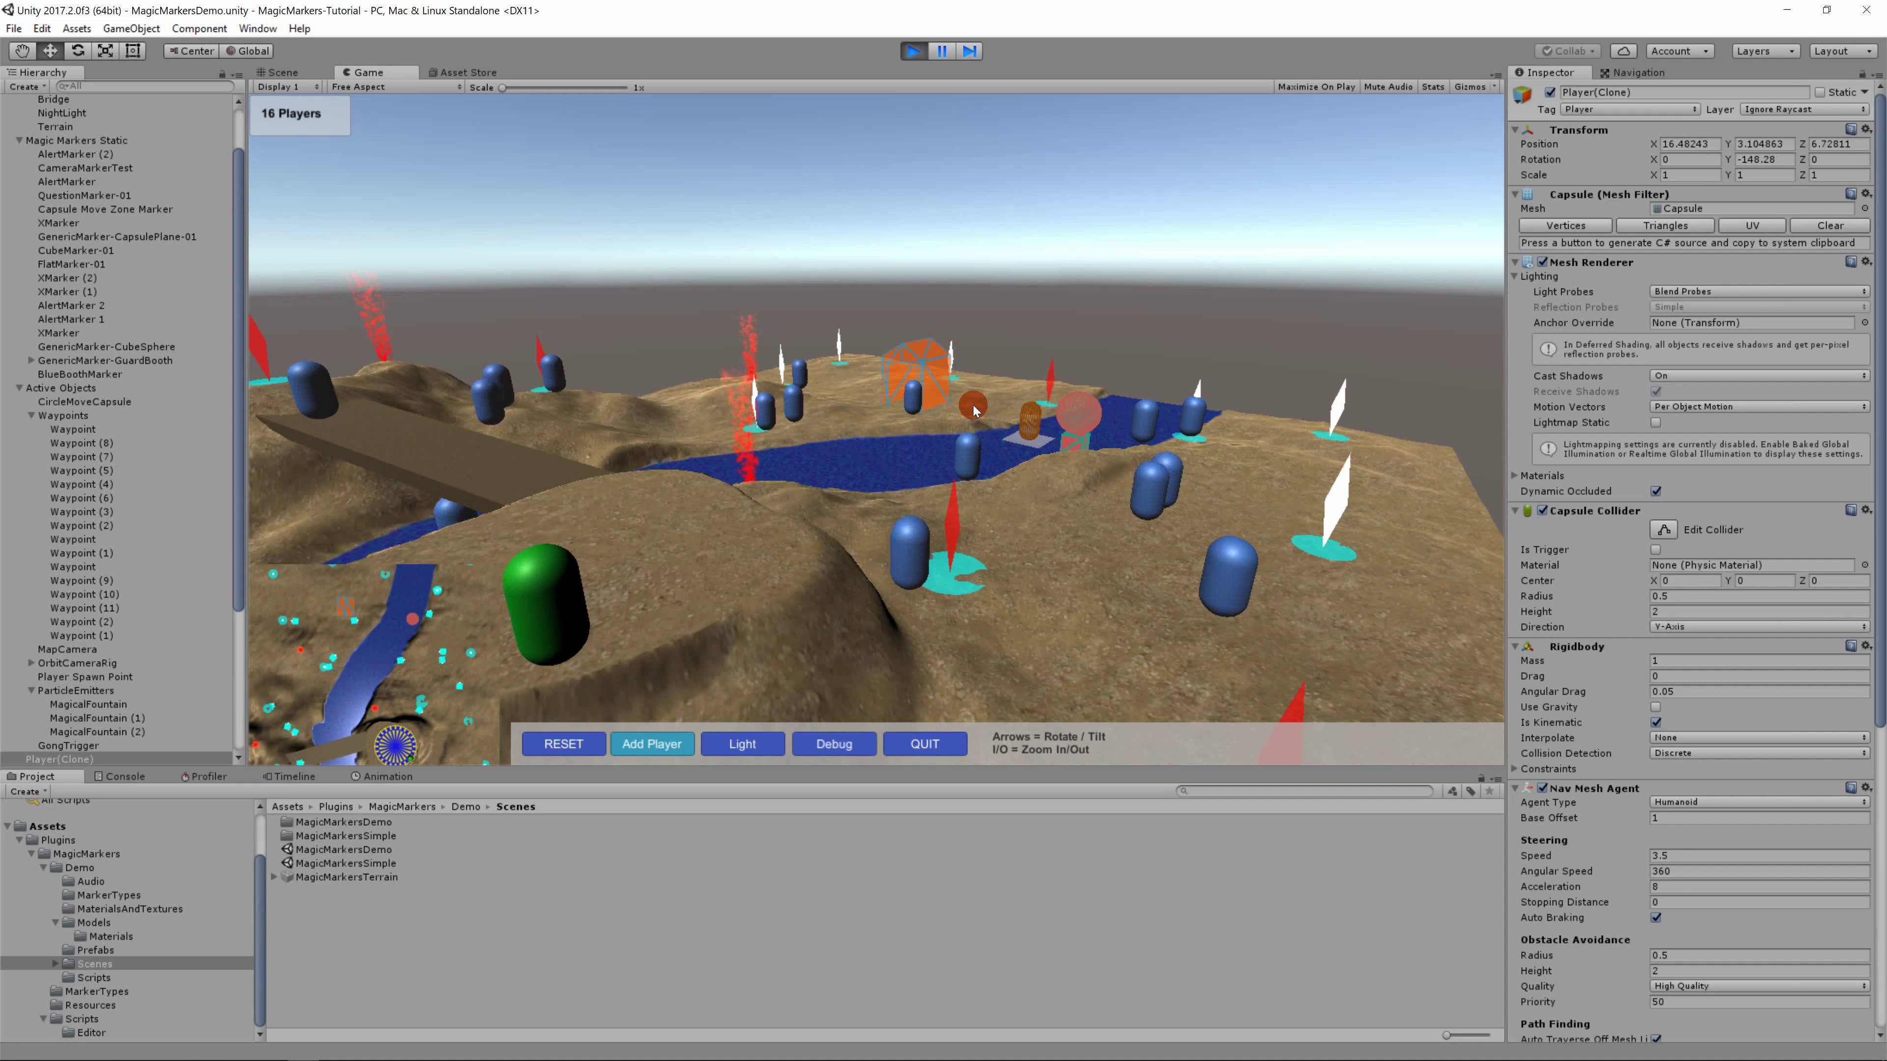
key(Right)
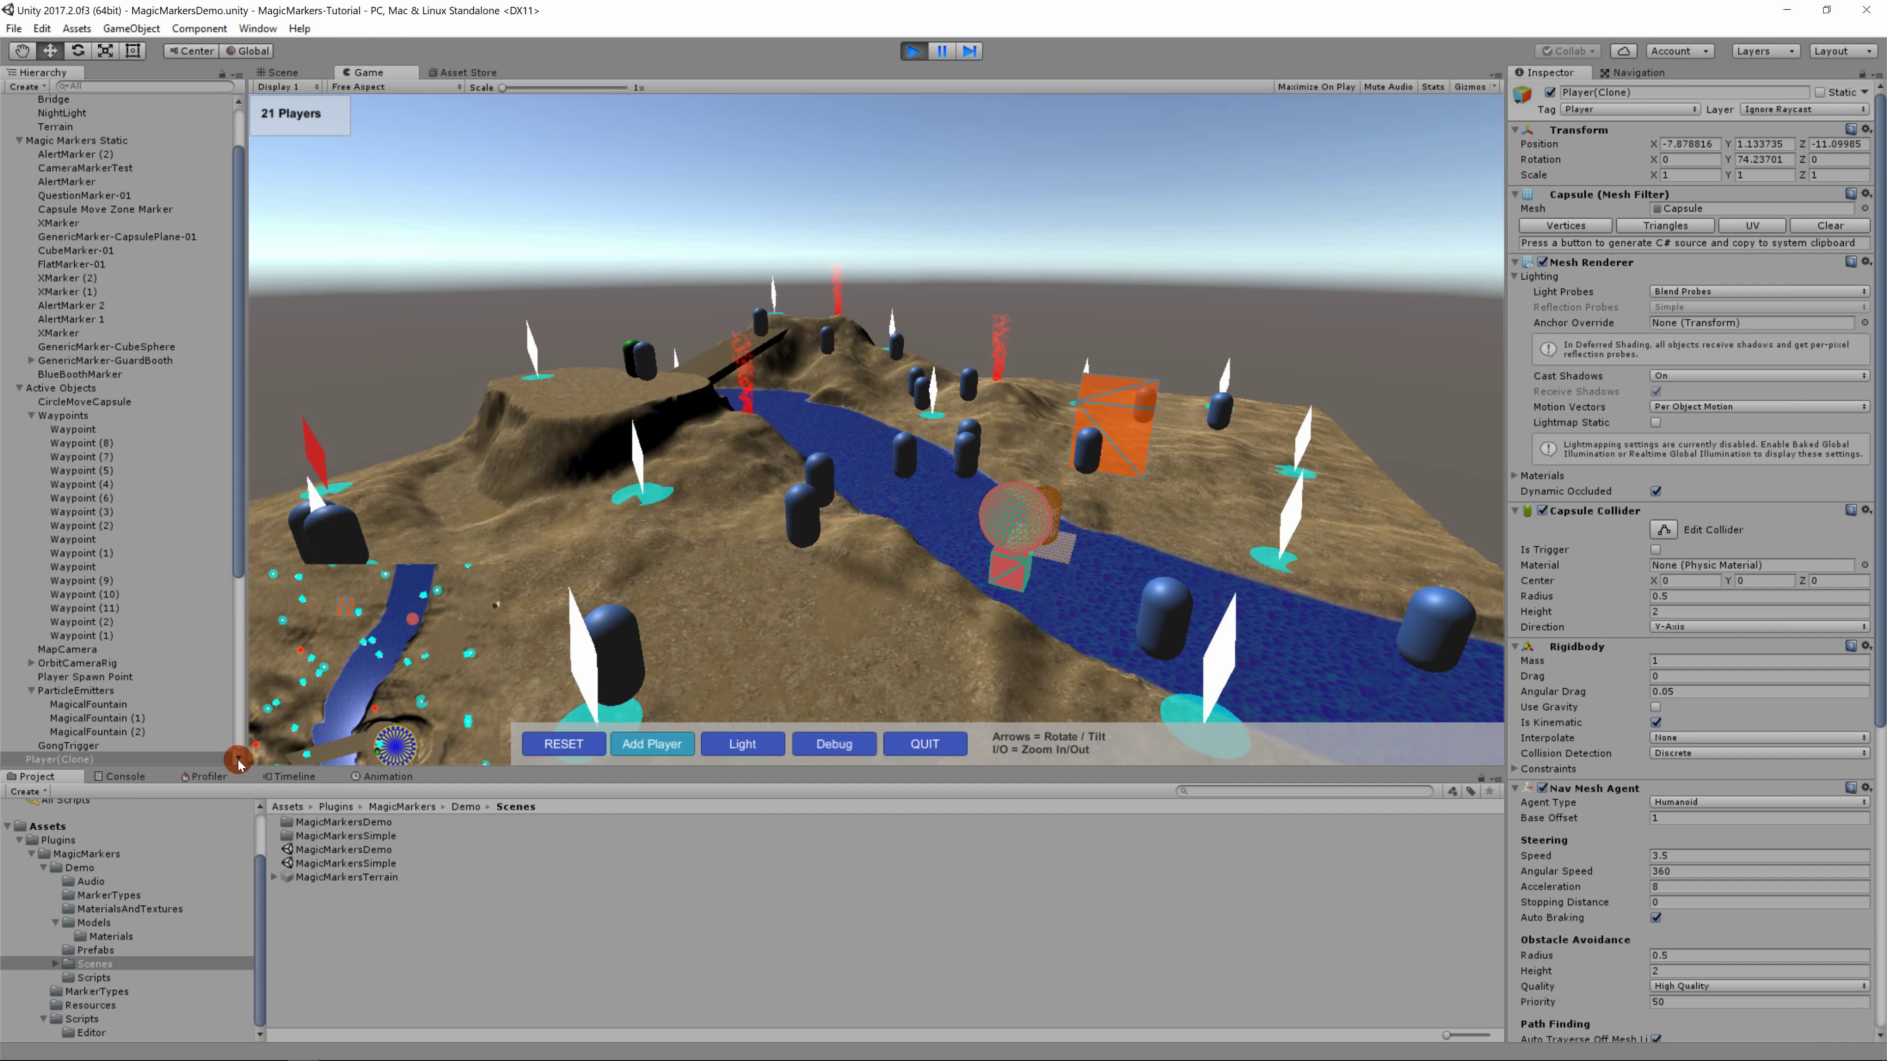
Step: Show the Profiler below the running game and toggle the VSync series of the CPU Usage chart twice
click(210, 777)
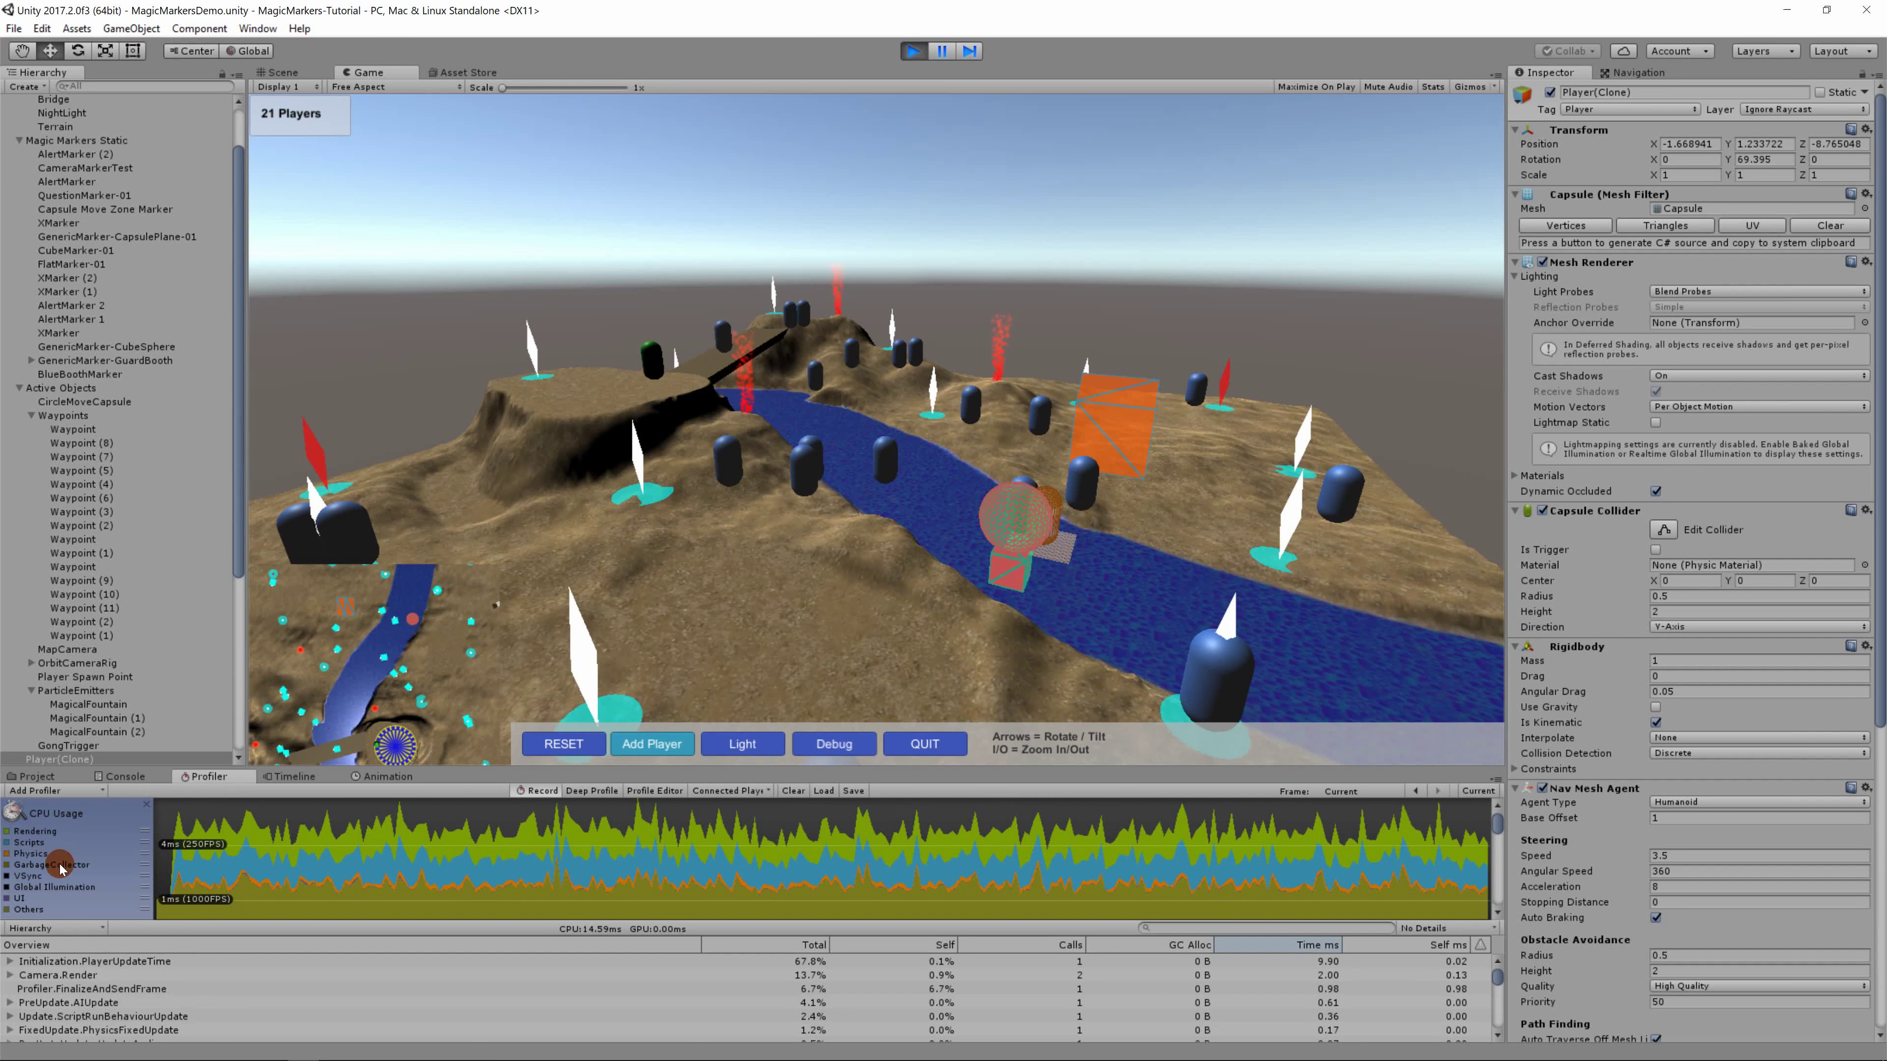
click(28, 876)
click(27, 876)
click(713, 581)
Step: Keep adding players to the running demo until there are 100, with the Profiler recording
click(652, 744)
click(652, 744)
click(652, 743)
click(652, 744)
click(652, 744)
click(652, 744)
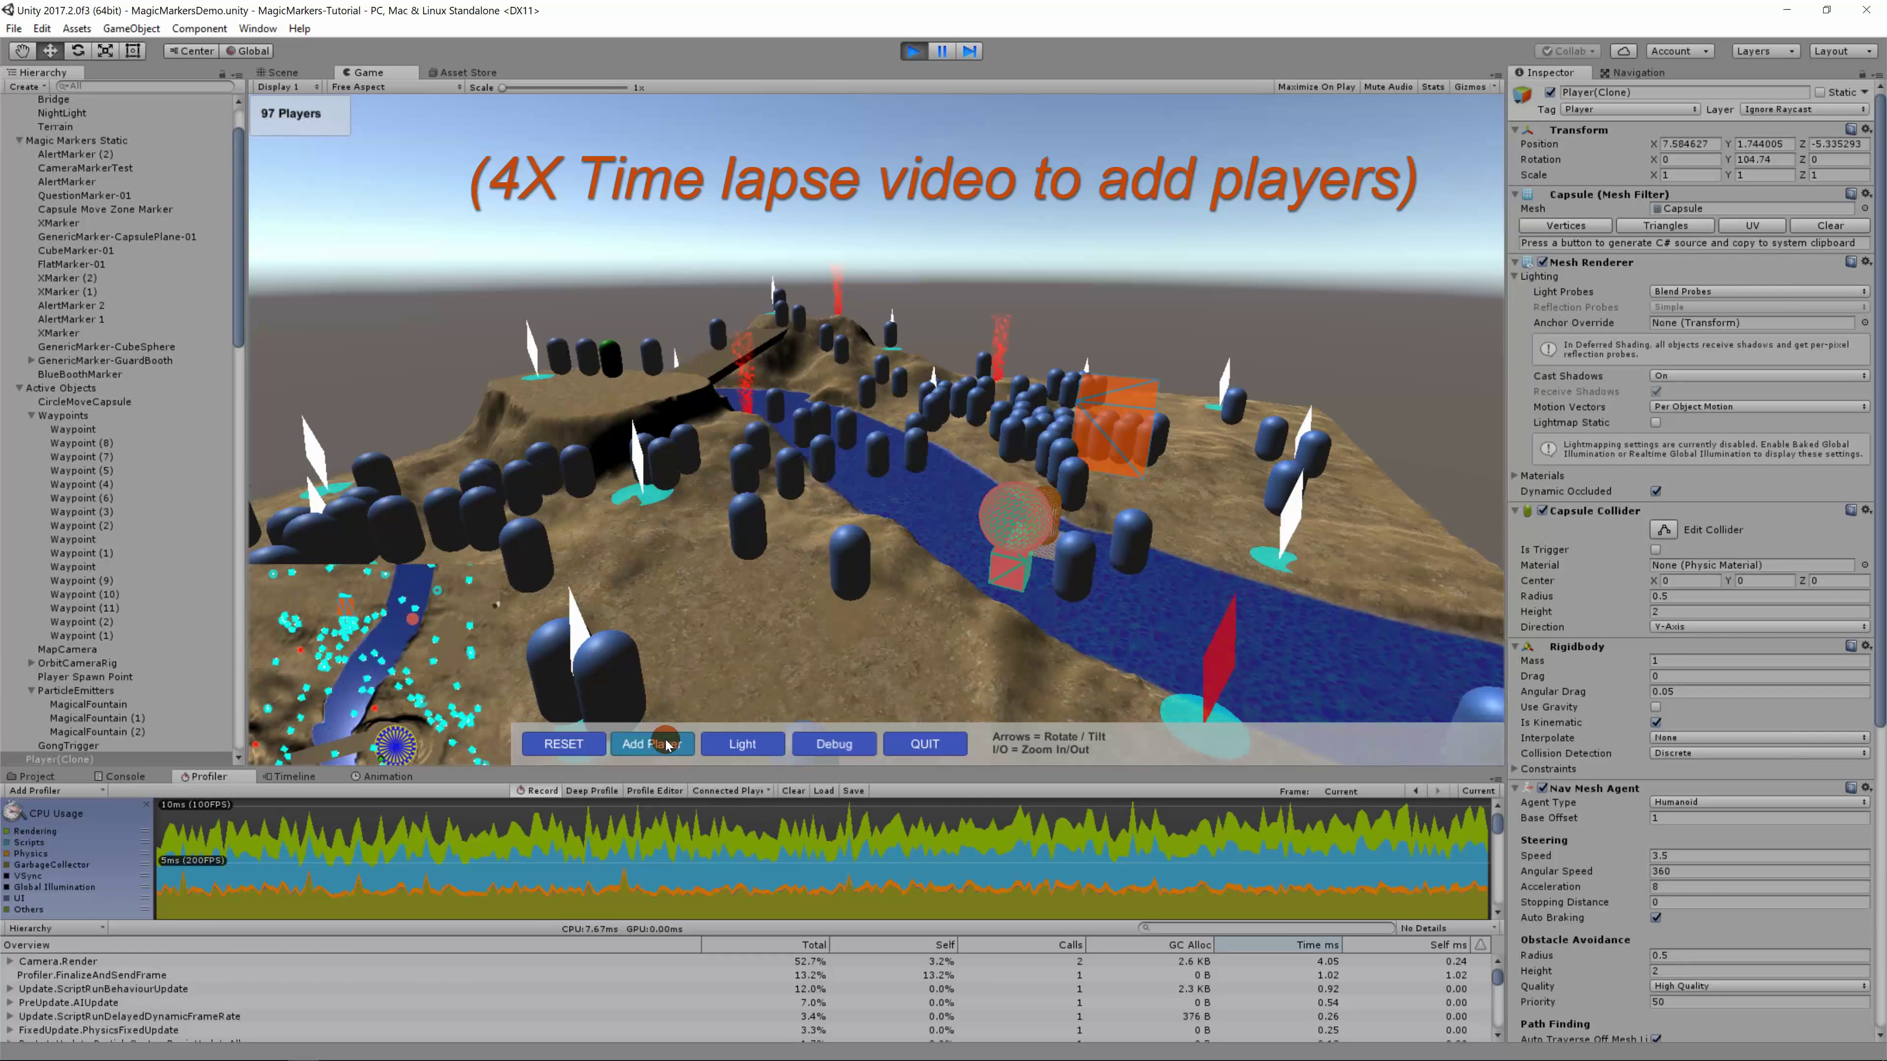
click(652, 744)
click(665, 744)
click(665, 741)
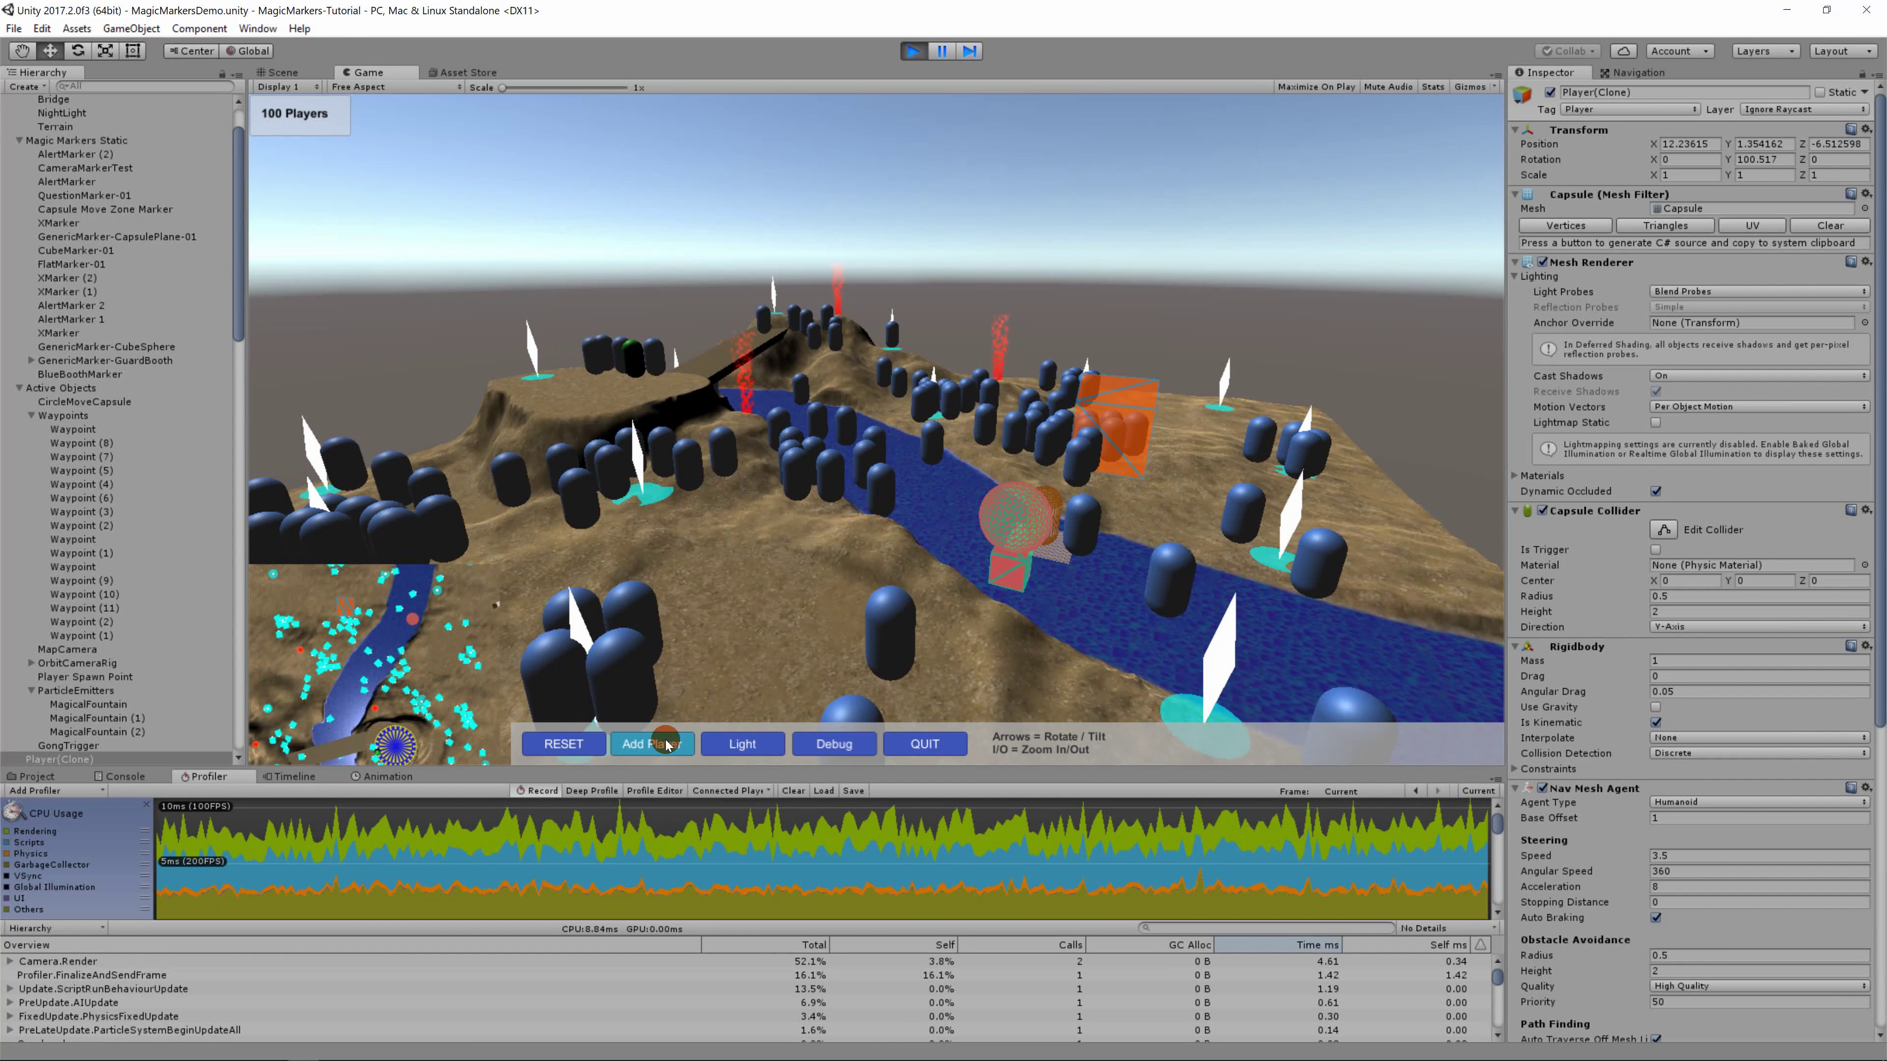